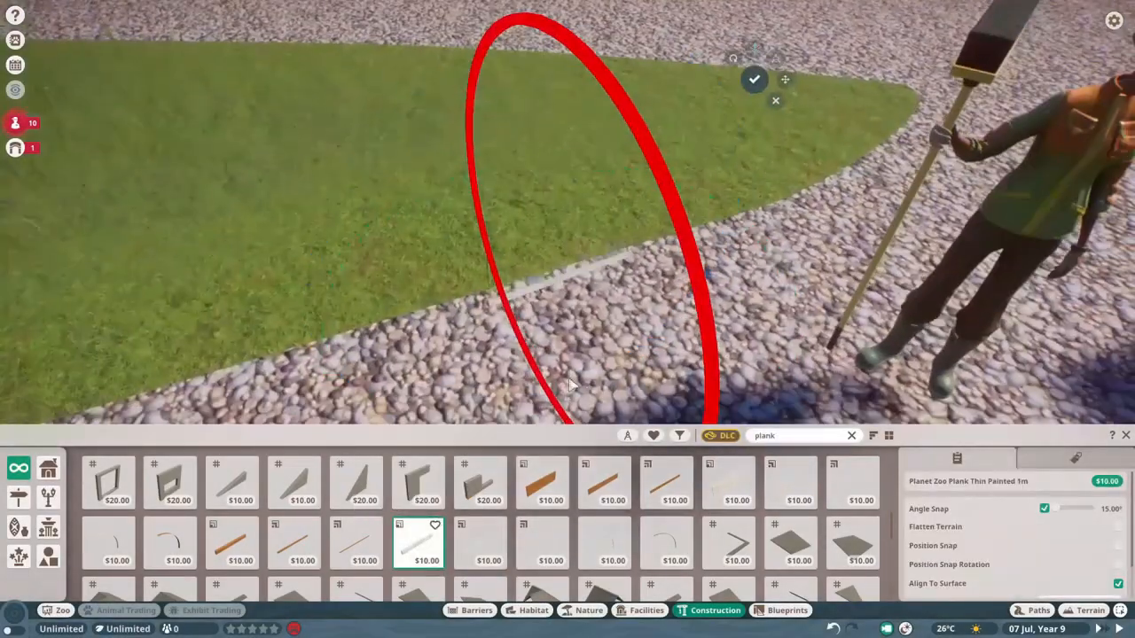
Stand a thin painted 1m plank upright at the grass edge by the gravel path and select it
{"action": "key", "text": "z"}
{"action": "scroll", "coordinate": [603, 292], "scroll_direction": "down", "scroll_amount": 3}
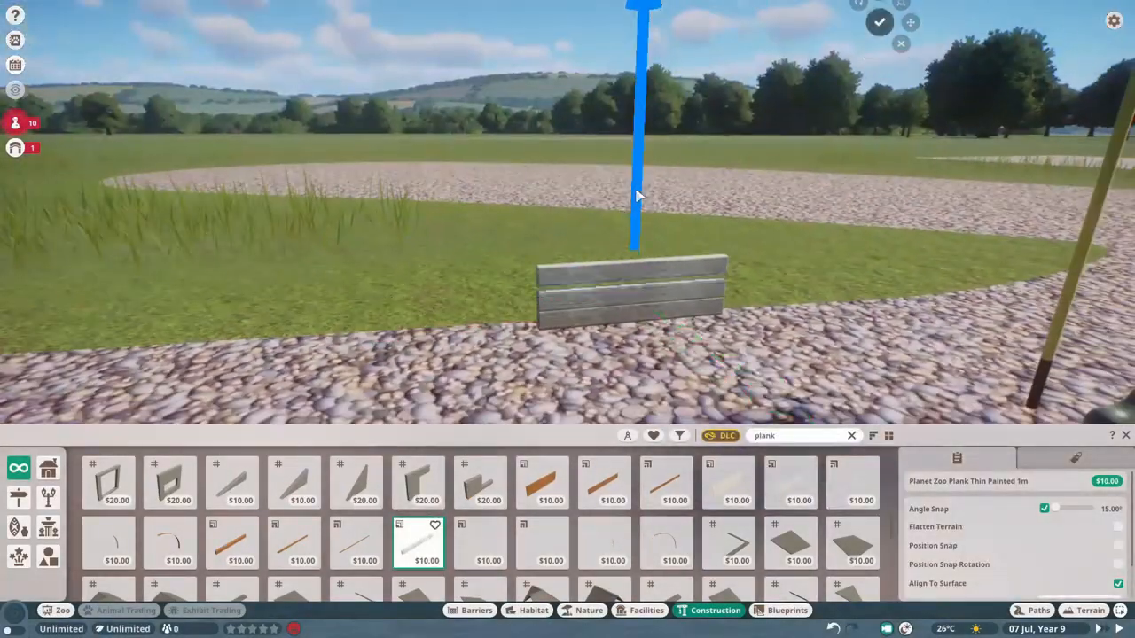
{"action": "key", "text": "e"}
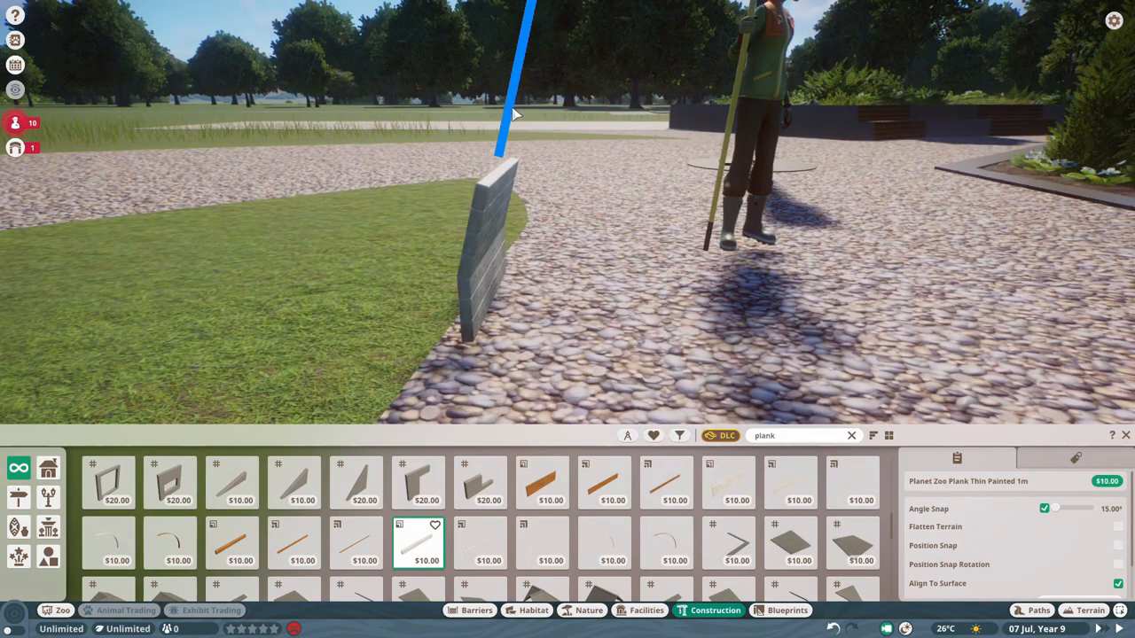
{"action": "key", "text": "e"}
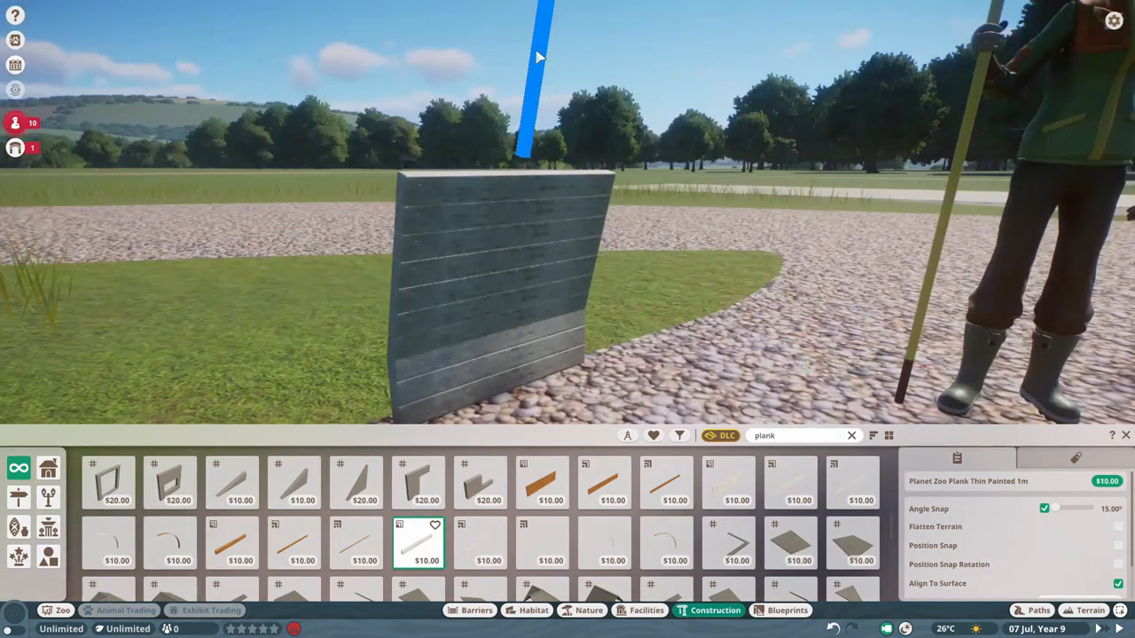
{"action": "key", "text": "e"}
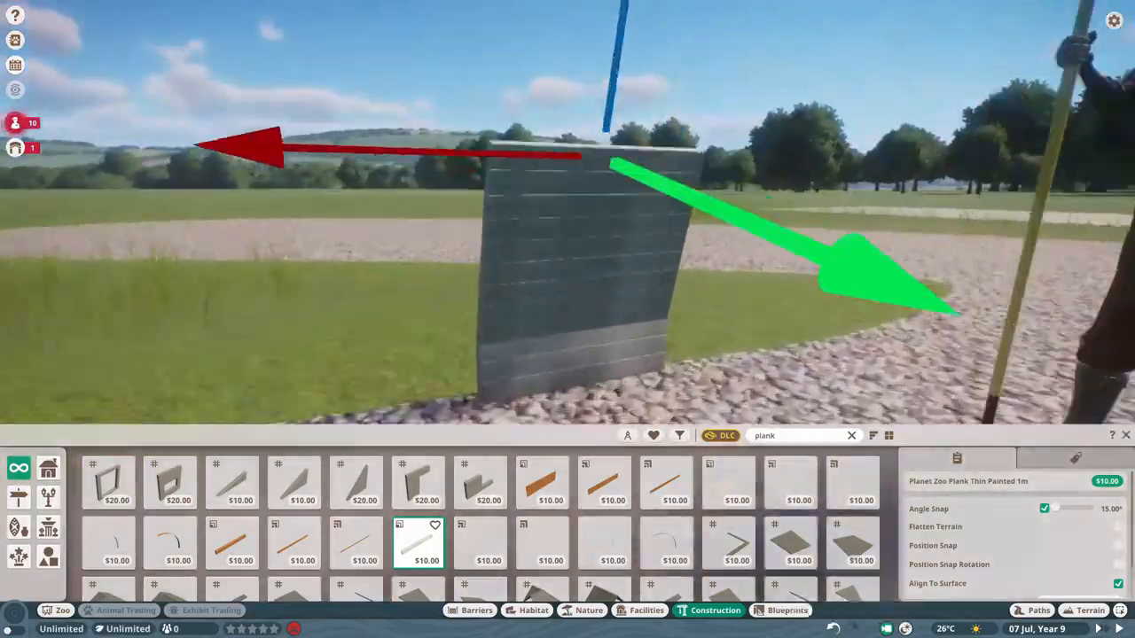
{"action": "key", "text": "e"}
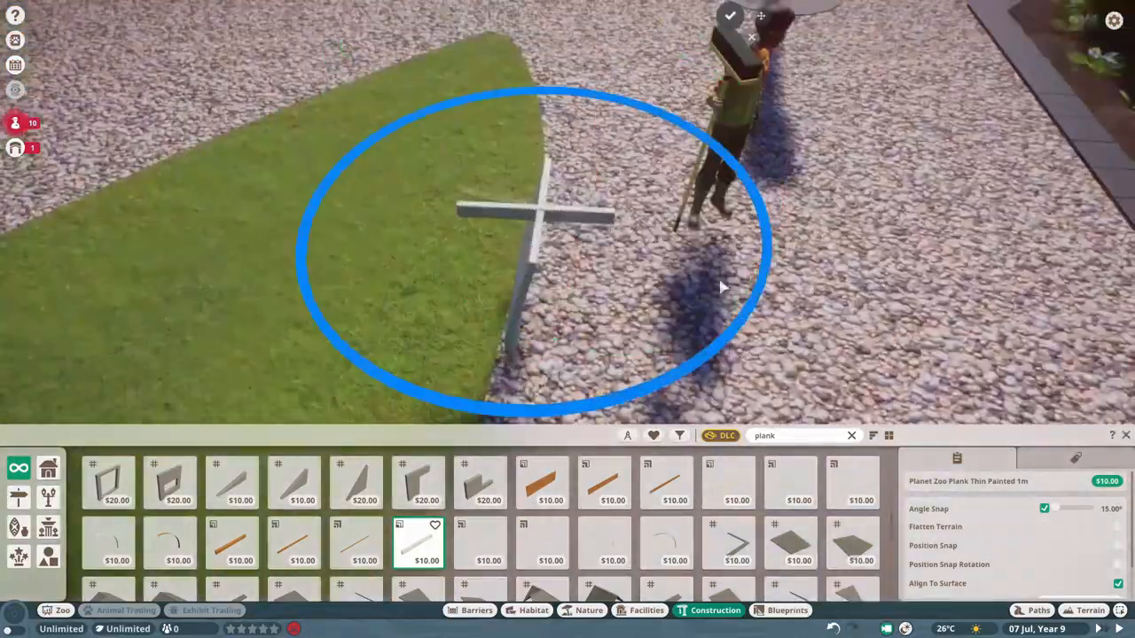
{"action": "key", "text": "e"}
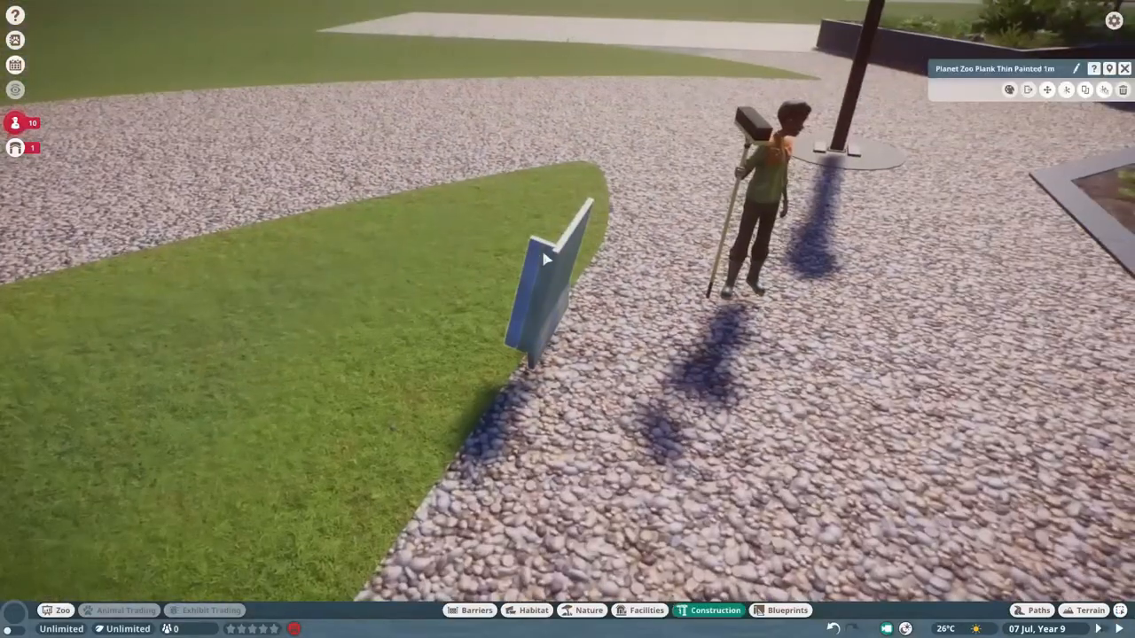
{"action": "left_click", "coordinate": [542, 247]}
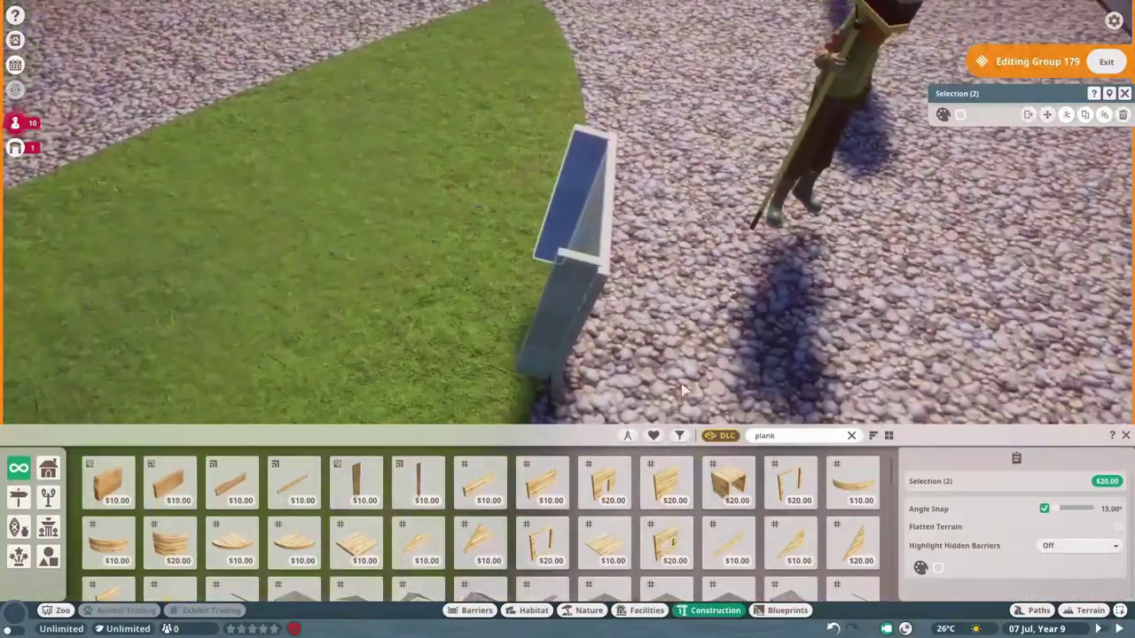
Recolour the planks a dark brown wood tone
{"action": "left_click", "coordinate": [943, 115]}
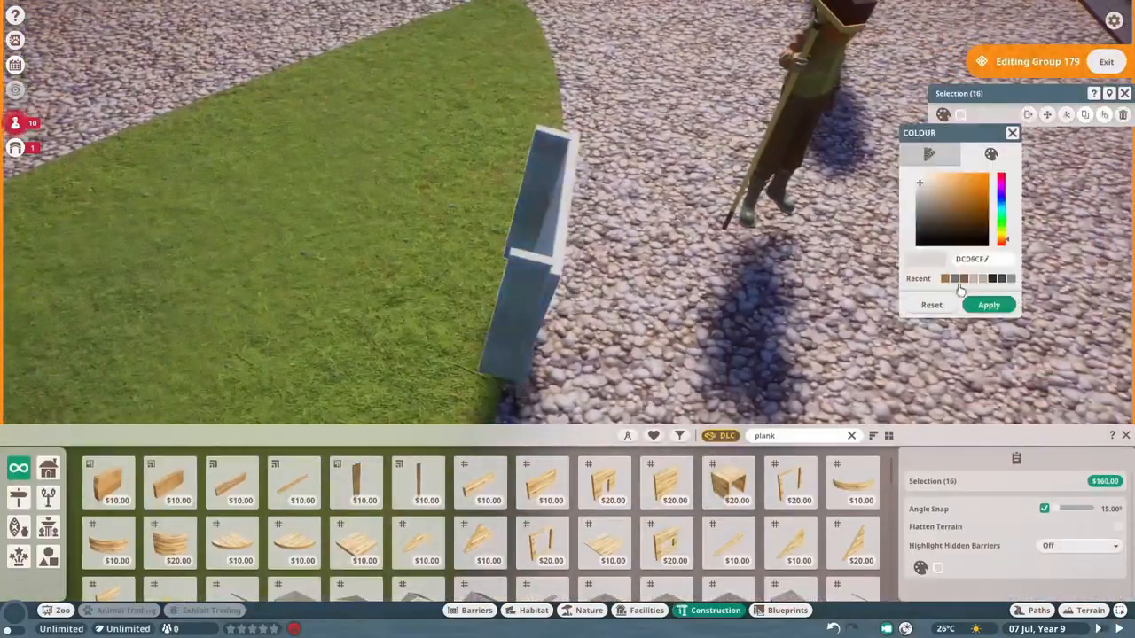
{"action": "left_click", "coordinate": [559, 157], "text": "ctrl"}
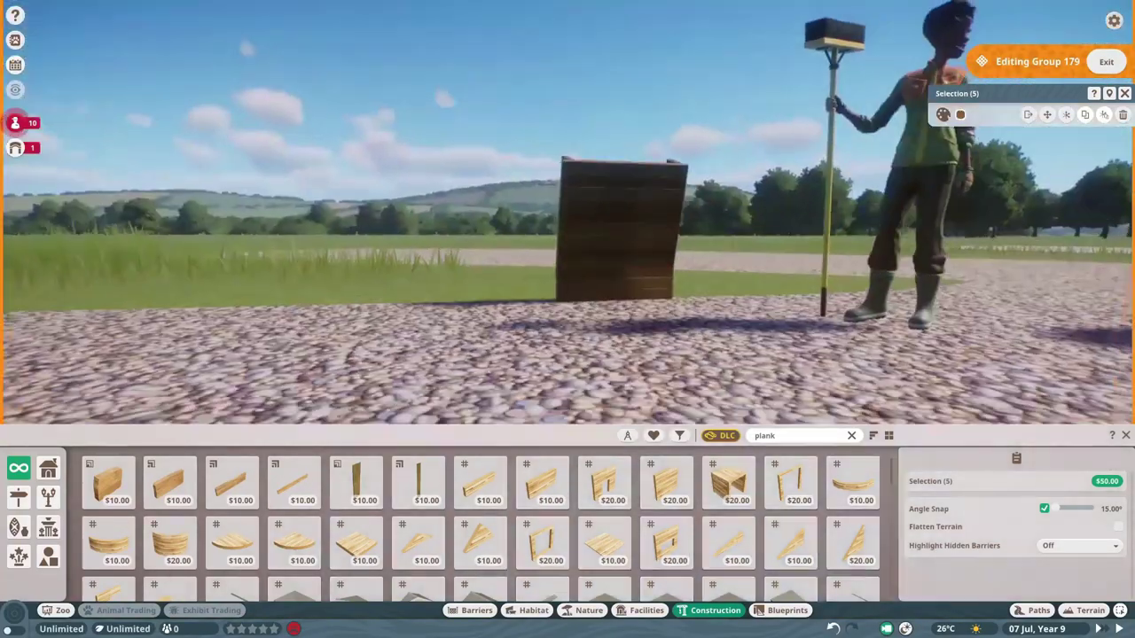
Adjust the plank selection to the wall sections being copied into the stepped planter
{"action": "left_click", "coordinate": [703, 158]}
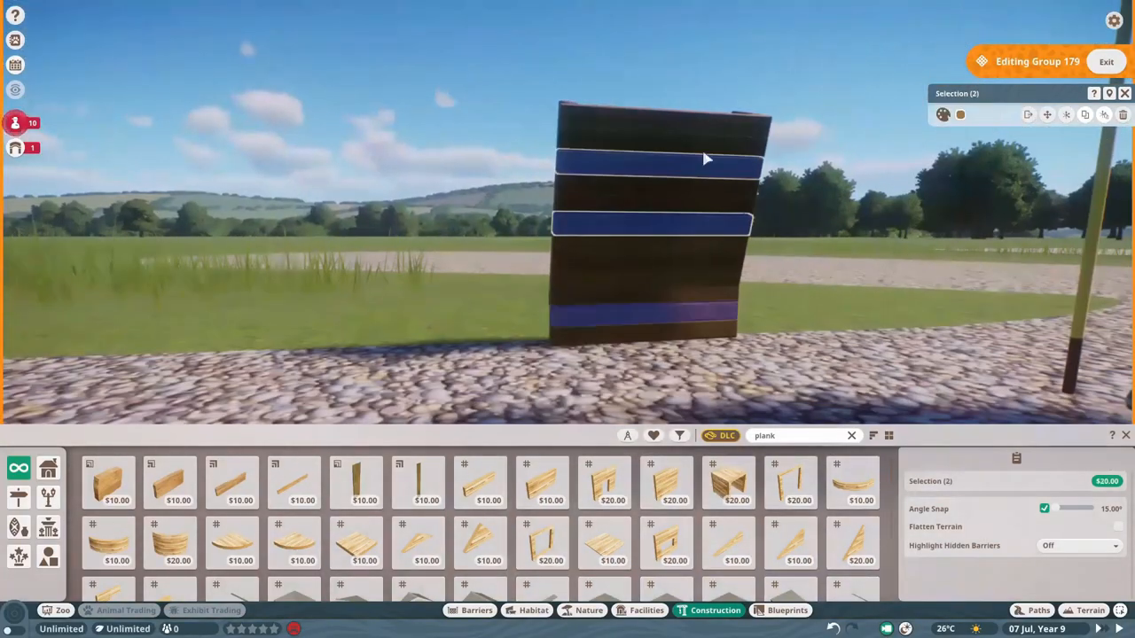
{"action": "left_click", "coordinate": [987, 310]}
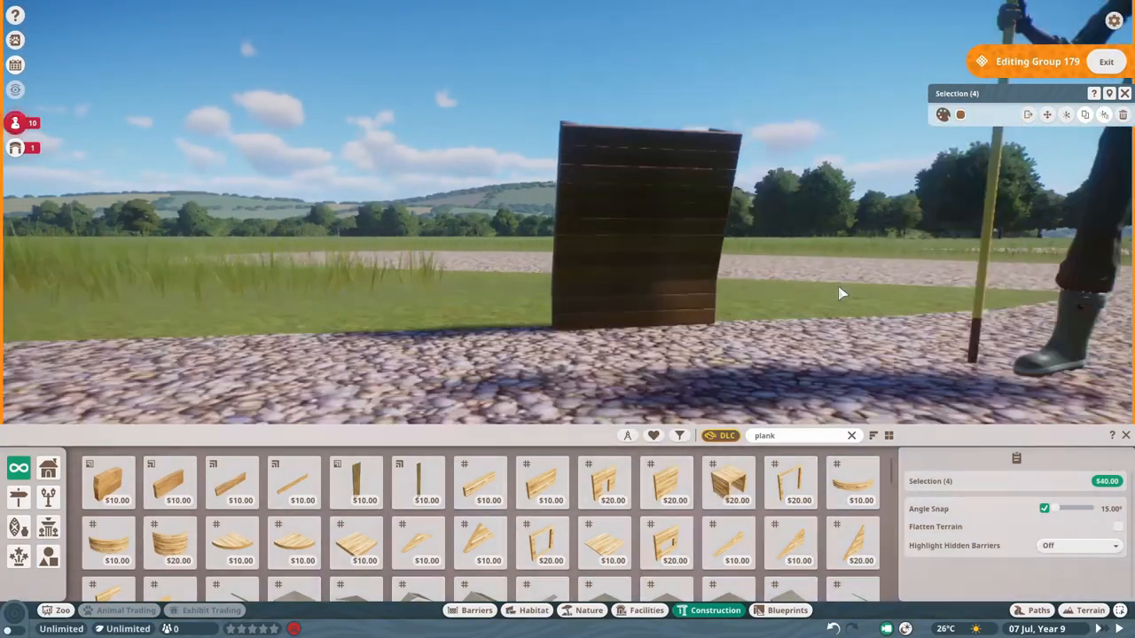
{"action": "left_click", "coordinate": [671, 291], "text": "ctrl"}
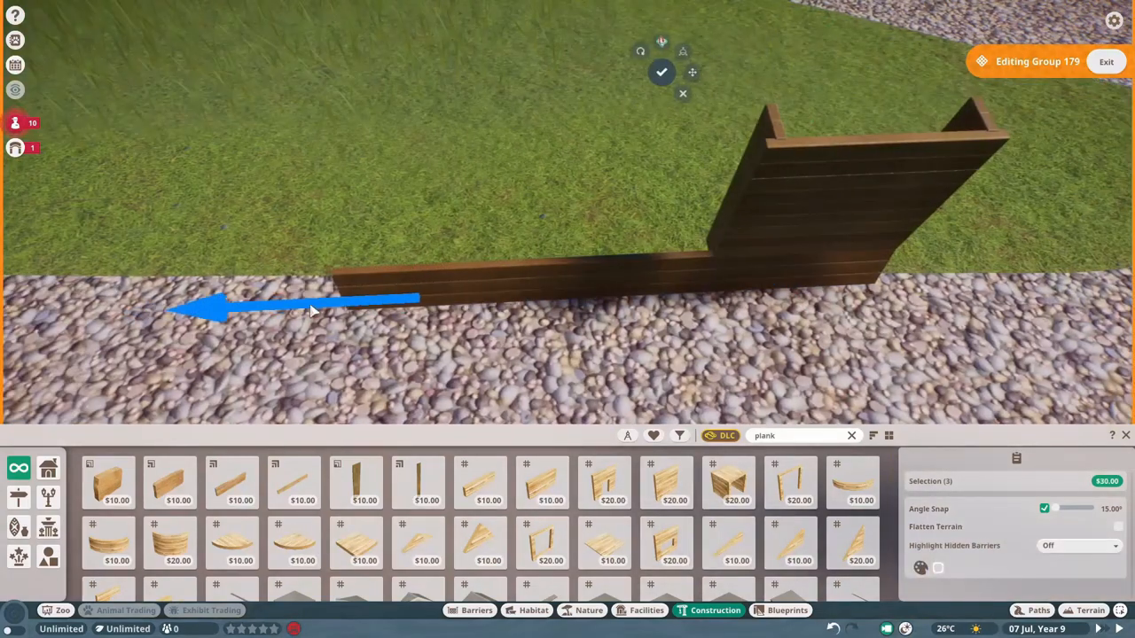
{"action": "left_click", "coordinate": [735, 189], "text": "ctrl"}
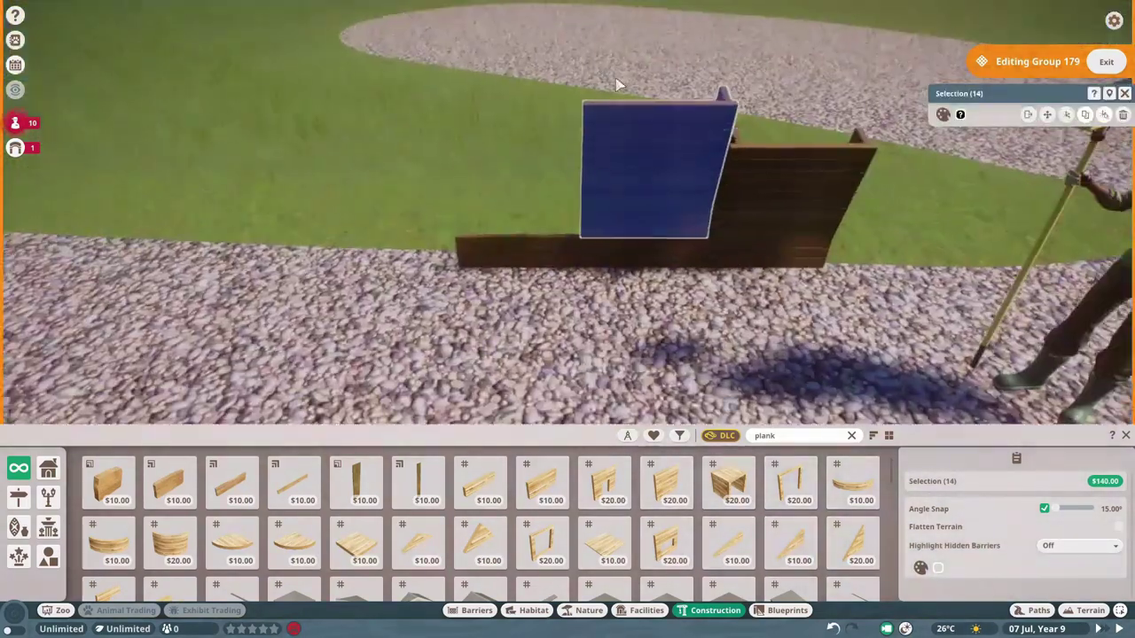
{"action": "left_click", "coordinate": [618, 88]}
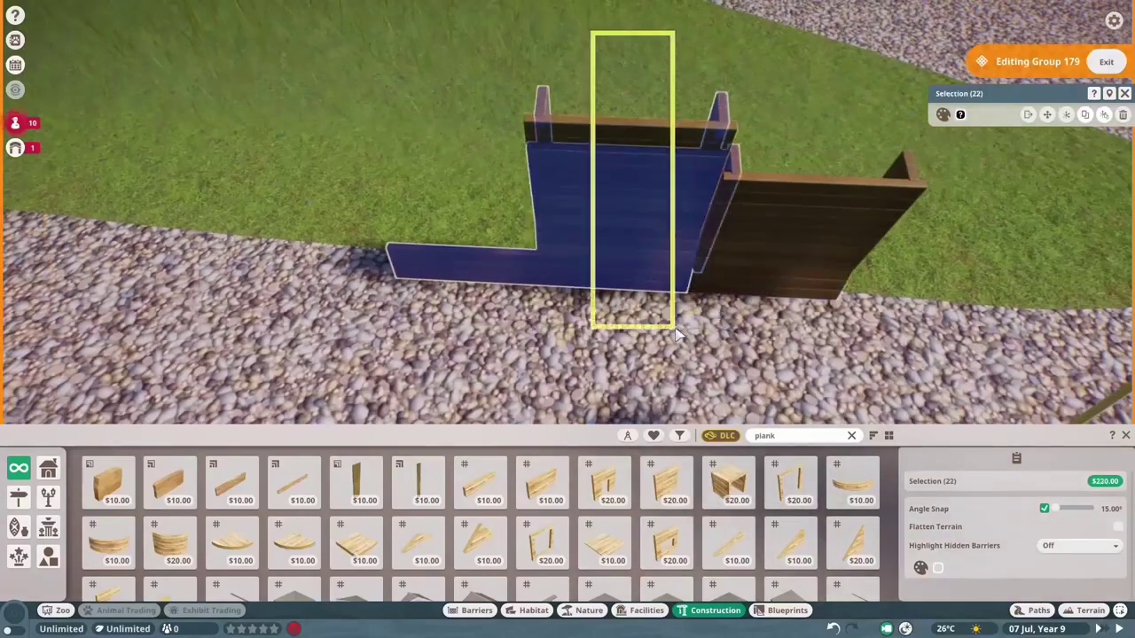
{"action": "left_click", "coordinate": [678, 134], "text": "ctrl"}
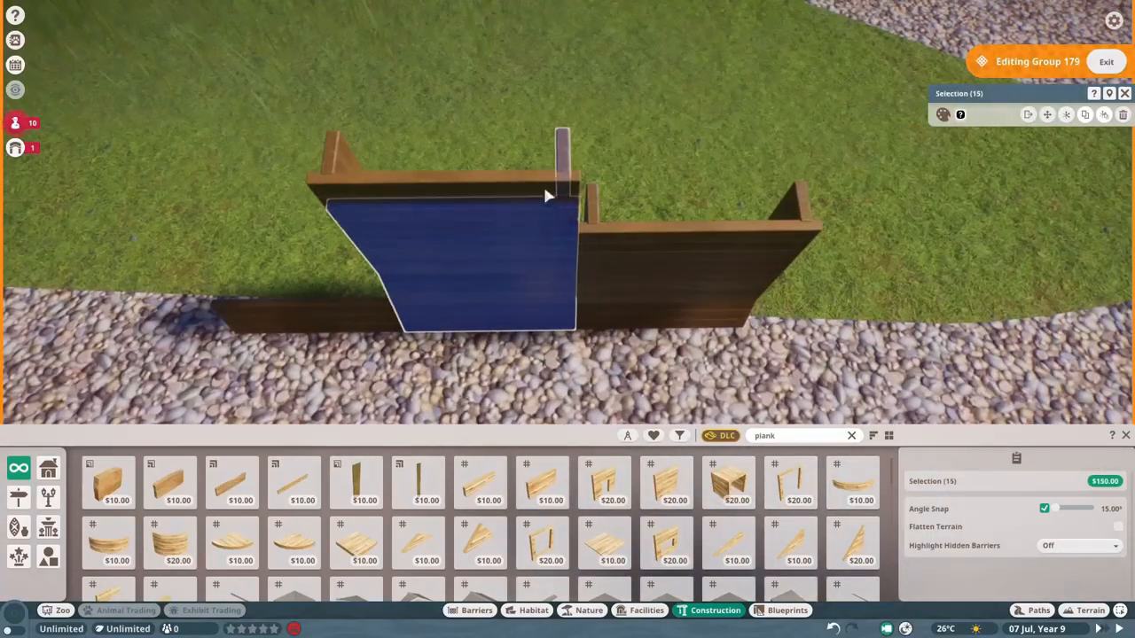
{"action": "left_click", "coordinate": [553, 208], "text": "ctrl"}
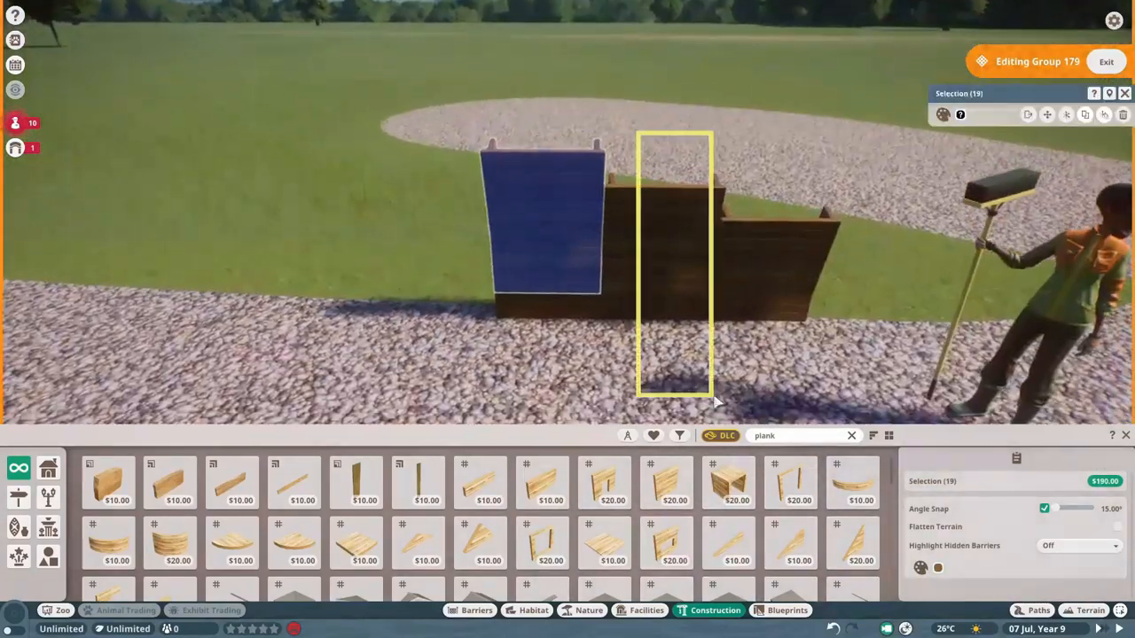
{"action": "left_click", "coordinate": [716, 400], "text": "ctrl"}
{"action": "left_click", "coordinate": [512, 182], "text": "ctrl"}
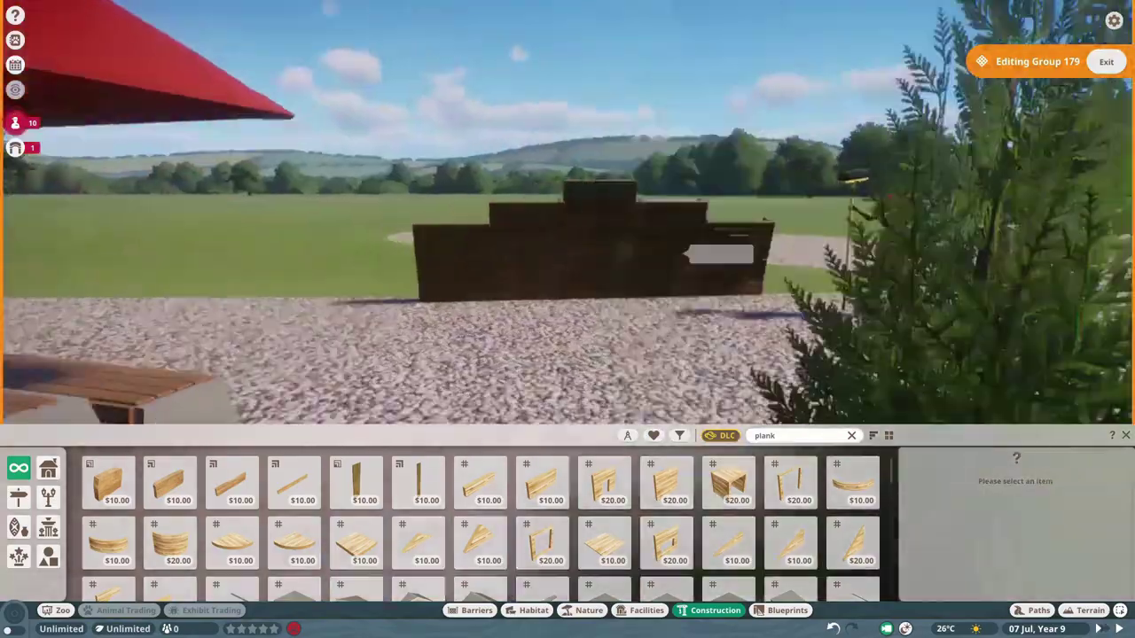
Box-select the whole stepped planter structure, check it from above, then clear the selection
{"action": "left_click_drag", "start_coordinate": [311, 115], "coordinate": [717, 367]}
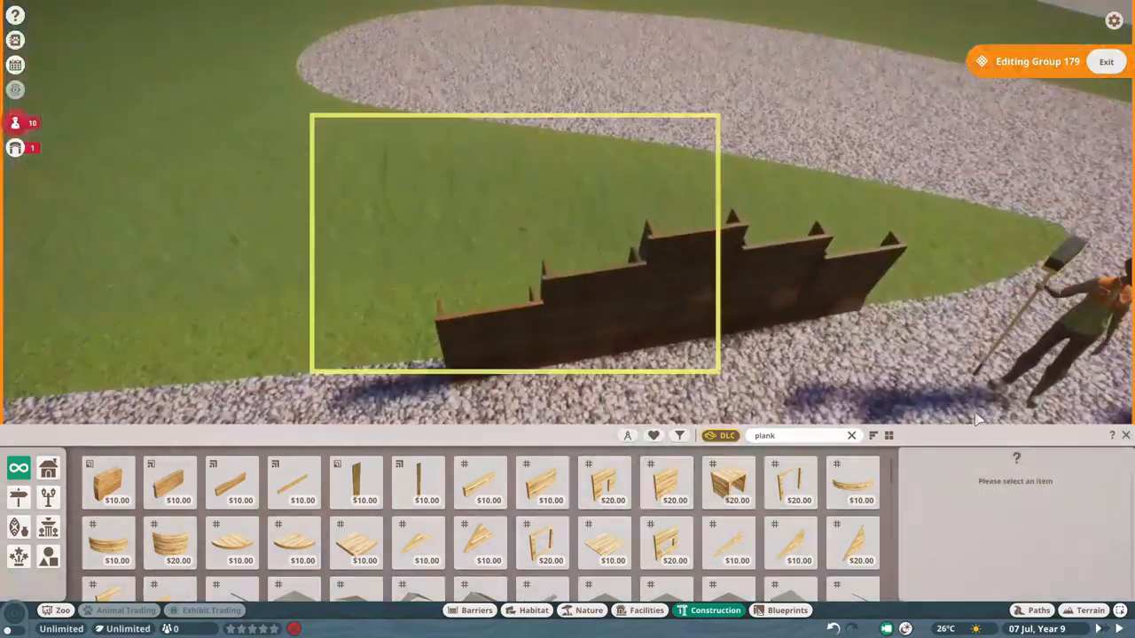
{"action": "key", "text": "e"}
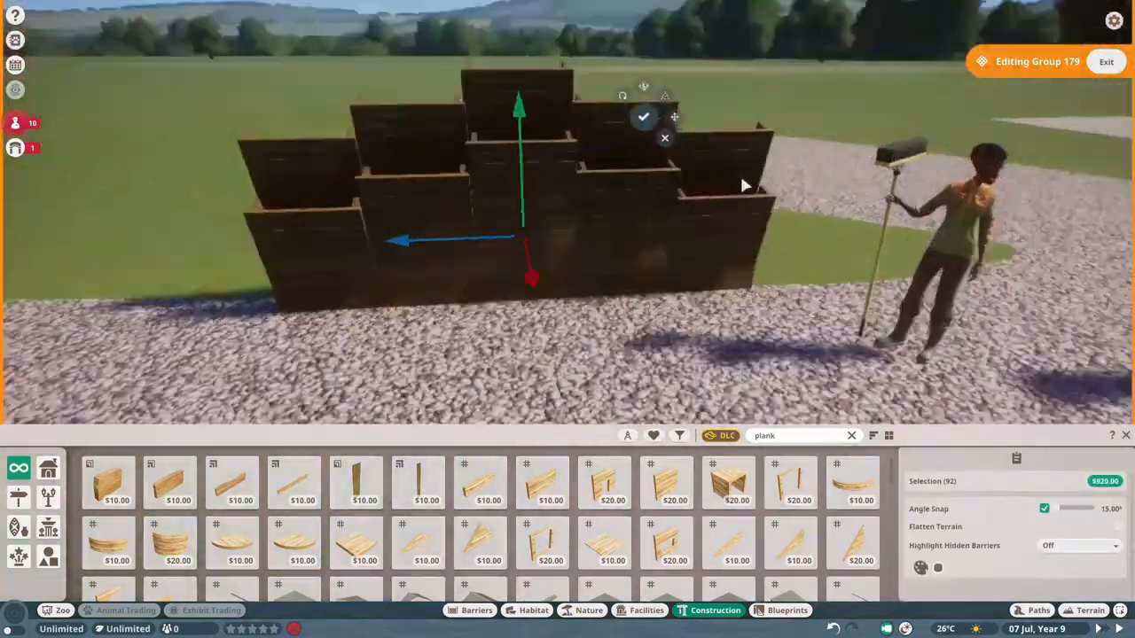
{"action": "key", "text": "e"}
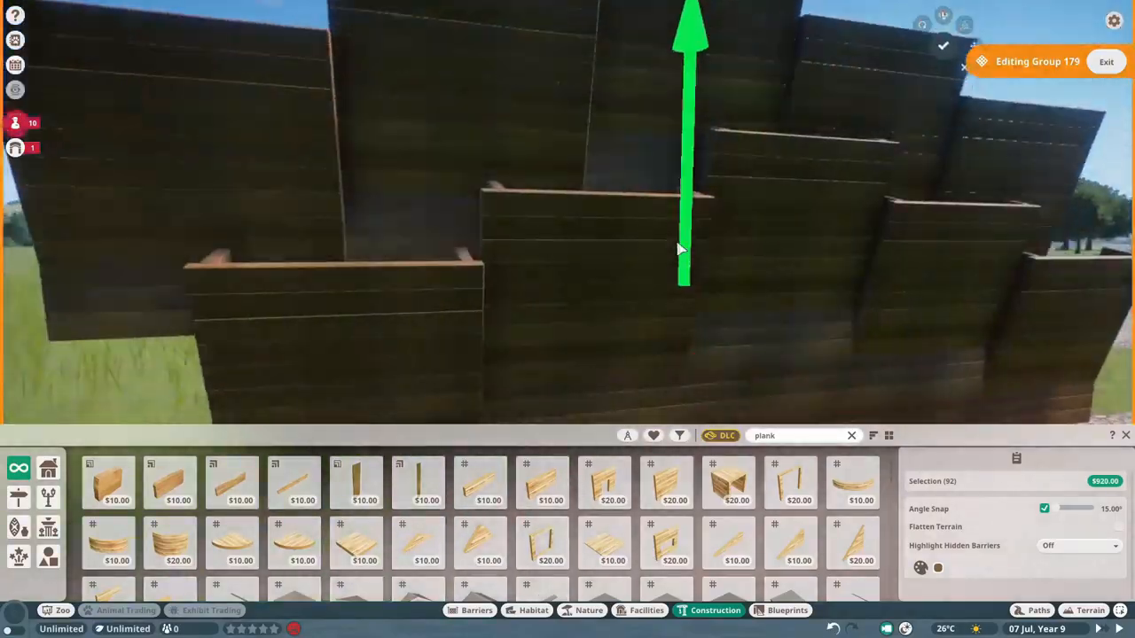
{"action": "key", "text": "e"}
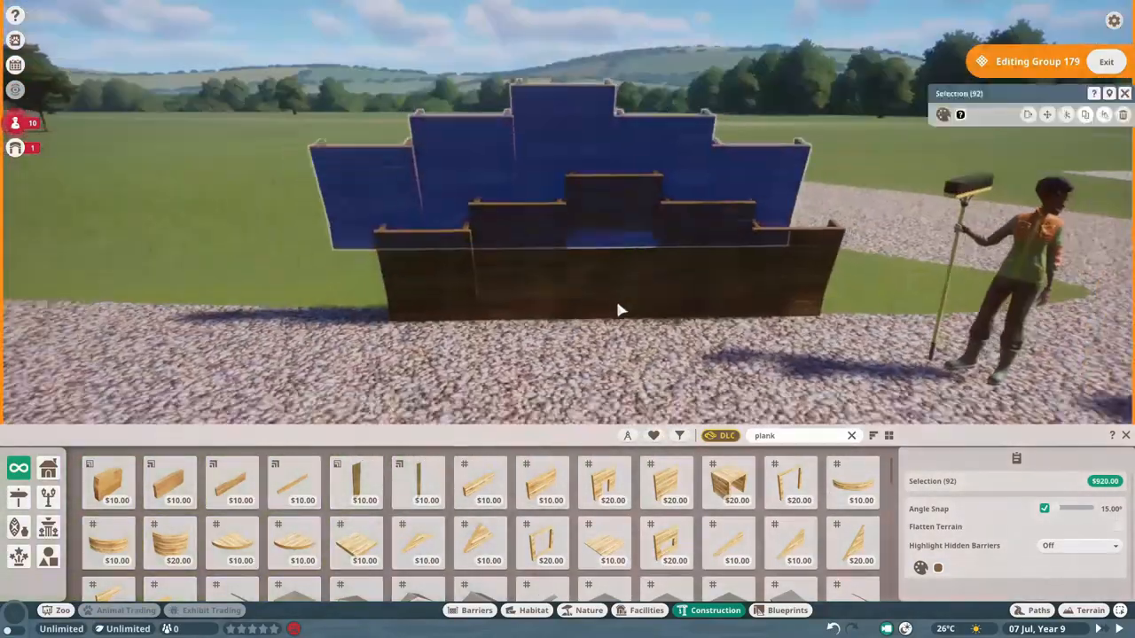
{"action": "key", "text": "Escape"}
{"action": "scroll", "coordinate": [536, 523], "scroll_direction": "down", "scroll_amount": 3}
Pick the Plank Thin Painted 4m and line the view up behind the planter wall
{"action": "left_click", "coordinate": [539, 525]}
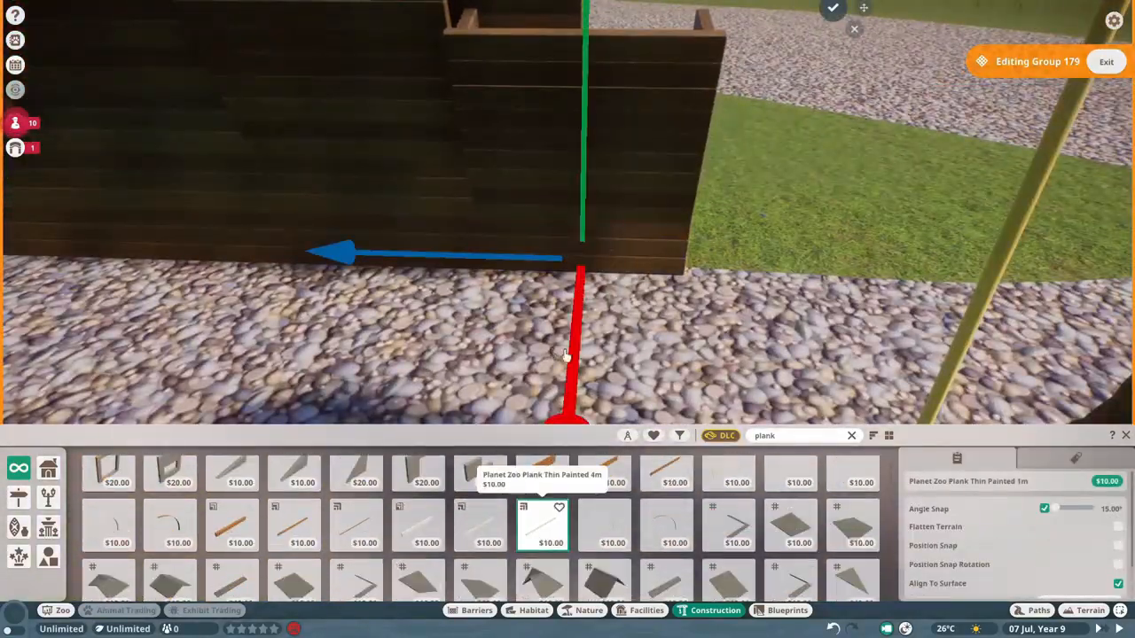
{"action": "key", "text": "q"}
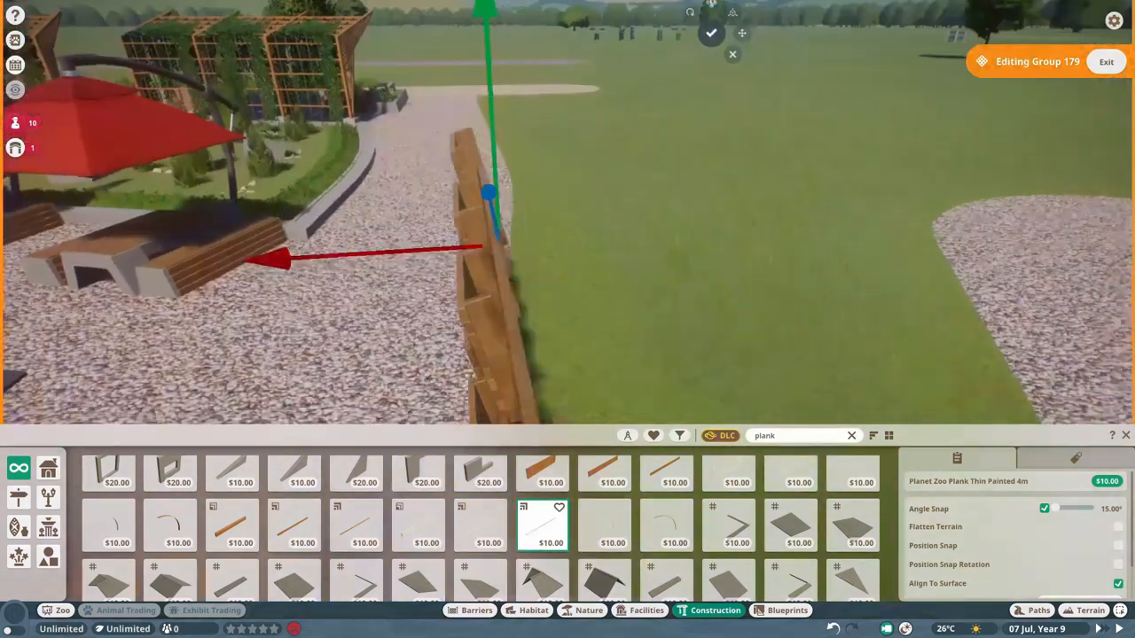
{"action": "key", "text": "q"}
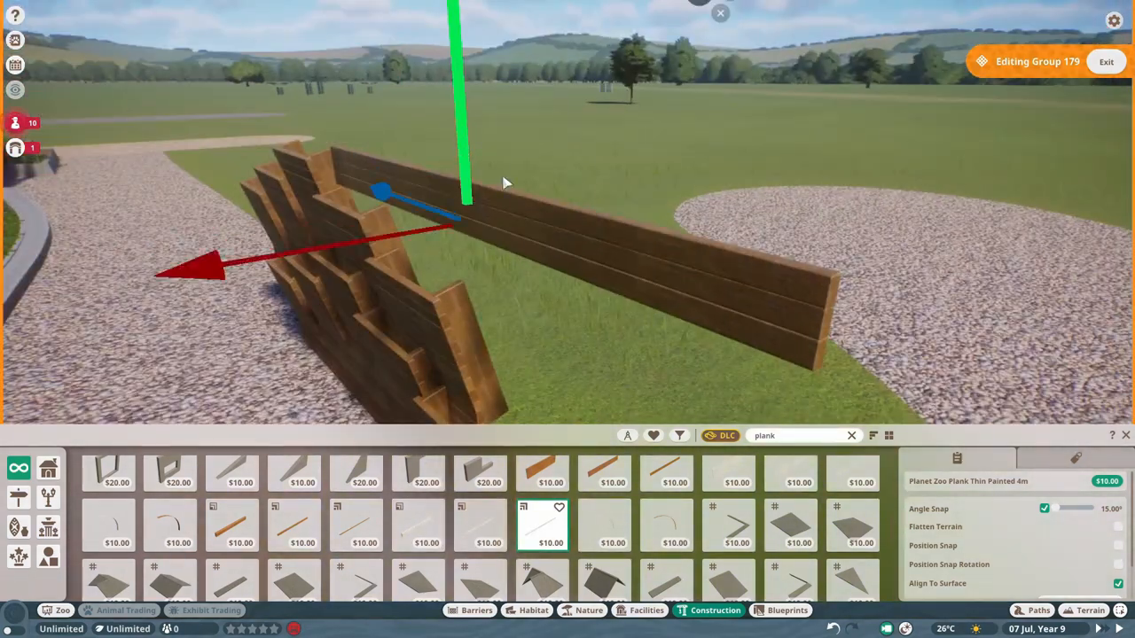
{"action": "key", "text": "q"}
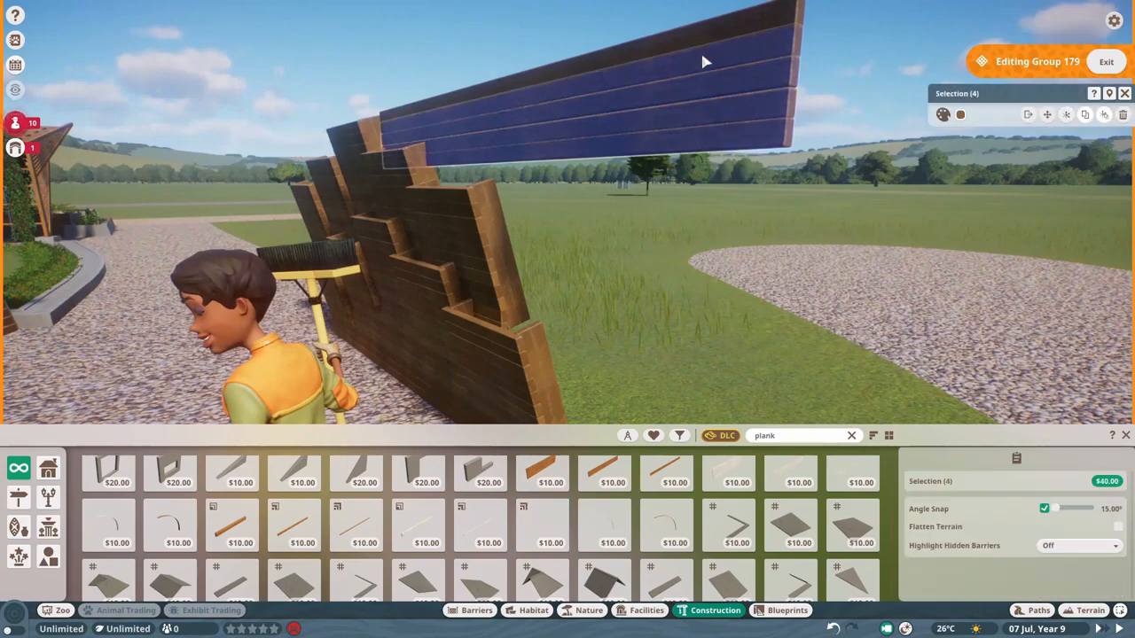
{"action": "key", "text": "q"}
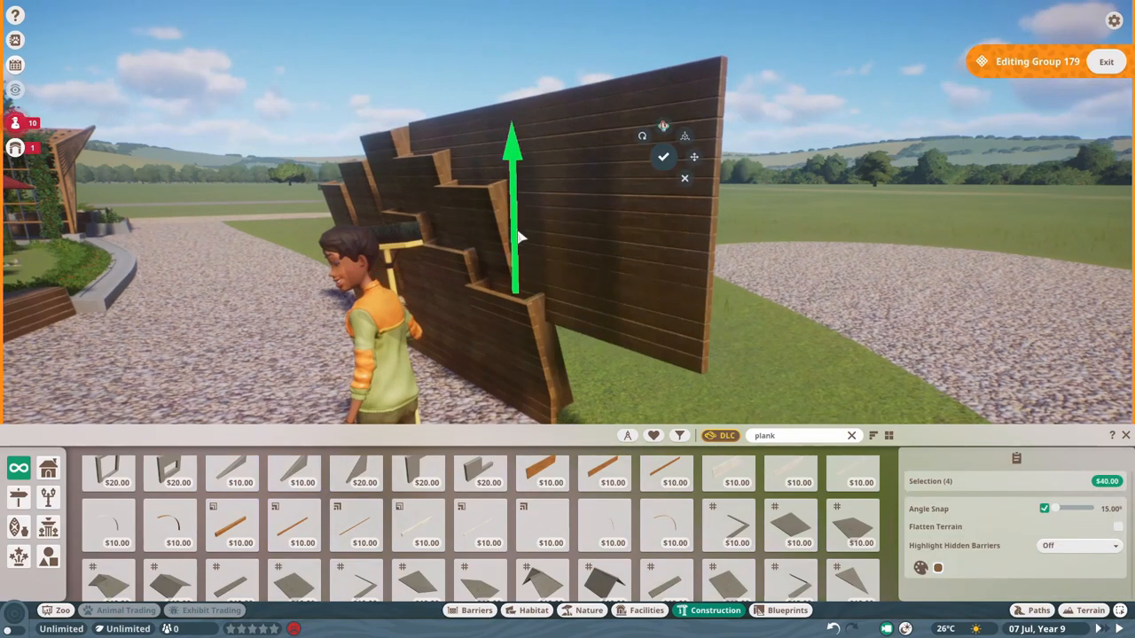
{"action": "key", "text": "f"}
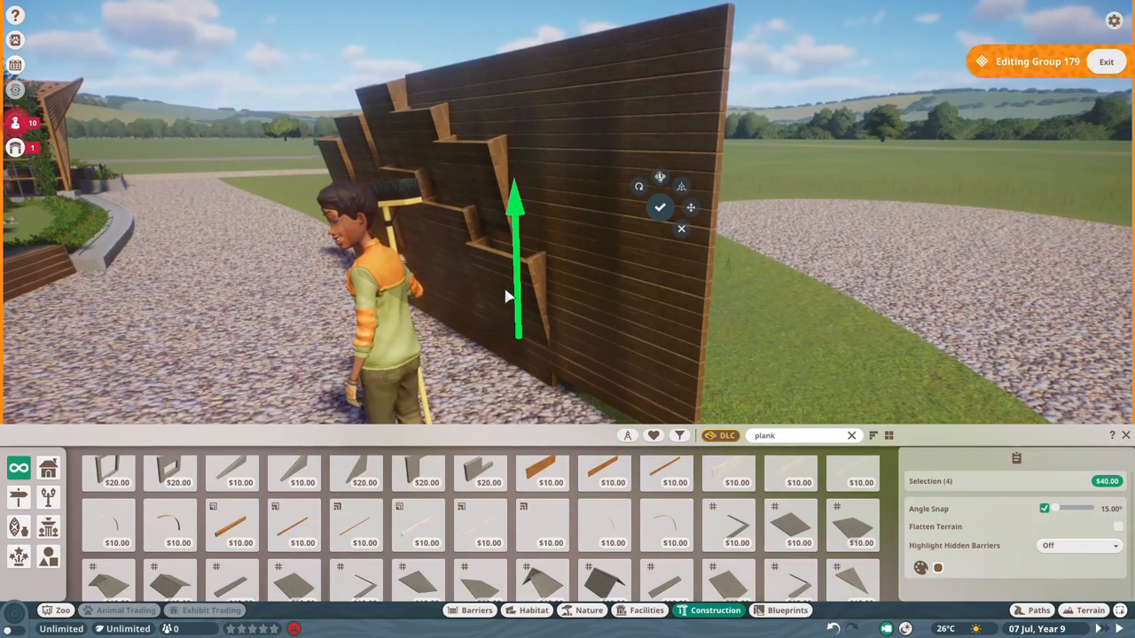
{"action": "scroll", "coordinate": [508, 297], "scroll_direction": "up", "scroll_amount": 5}
Stack the 4m planks into a tall back wall and select the whole back wall
{"action": "left_click", "coordinate": [602, 206], "text": "ctrl"}
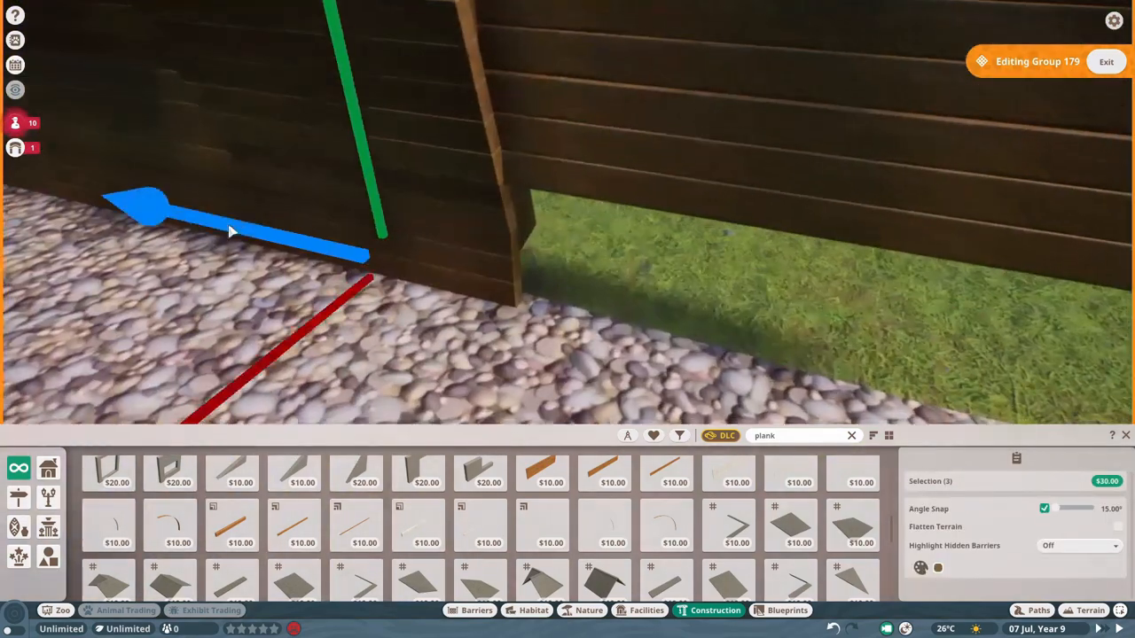
{"action": "scroll", "coordinate": [229, 230], "scroll_direction": "down", "scroll_amount": 3}
{"action": "scroll", "coordinate": [450, 191], "scroll_direction": "up", "scroll_amount": 3}
{"action": "key", "text": "a"}
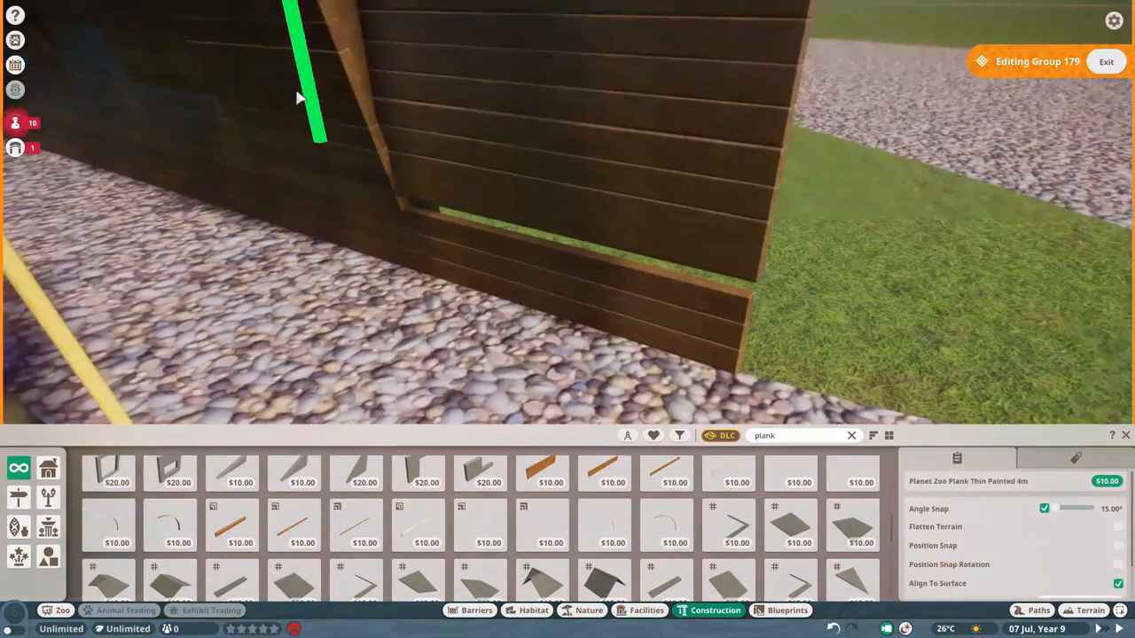
{"action": "left_click", "coordinate": [521, 256], "text": "ctrl"}
{"action": "scroll", "coordinate": [594, 57], "scroll_direction": "down", "scroll_amount": 3}
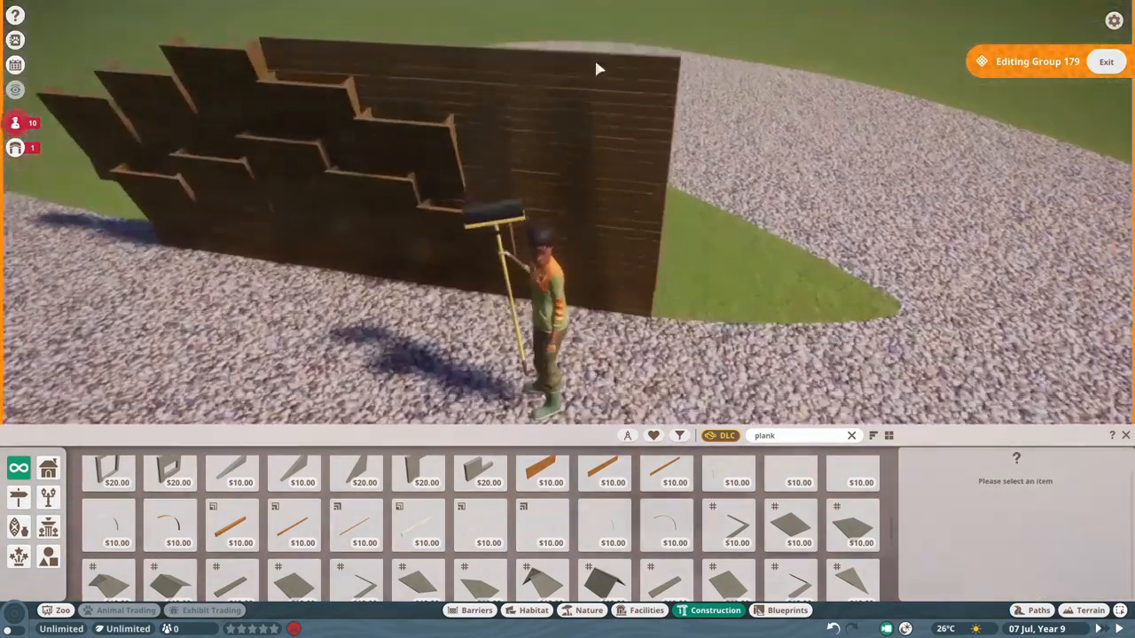
{"action": "scroll", "coordinate": [749, 266], "scroll_direction": "up", "scroll_amount": 3}
{"action": "left_click", "coordinate": [748, 266], "text": "ctrl"}
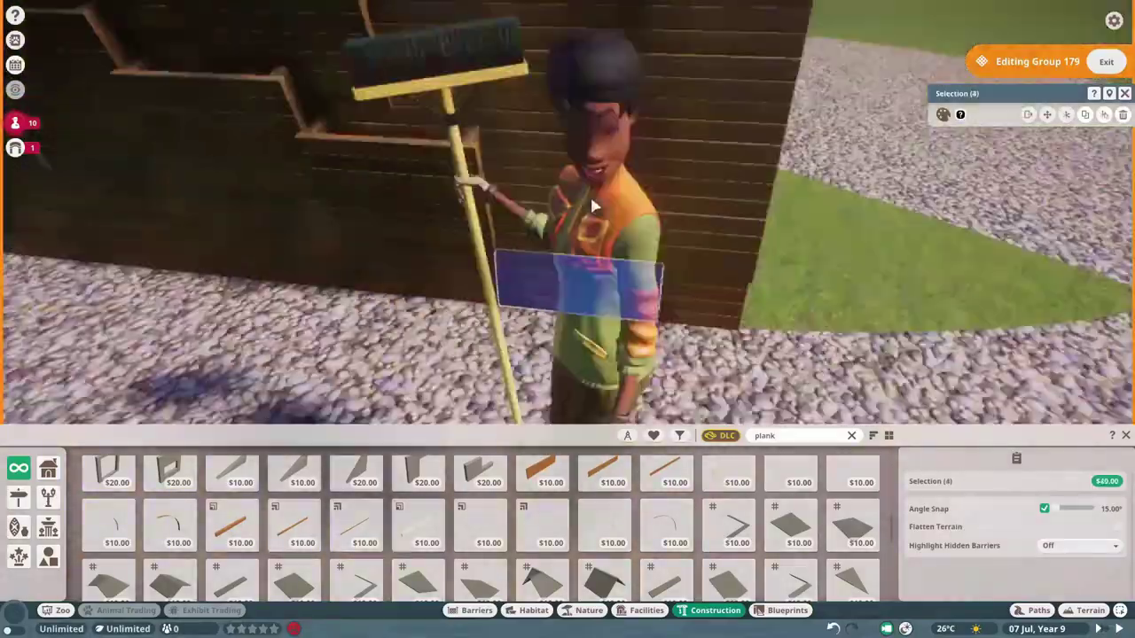
{"action": "scroll", "coordinate": [592, 206], "scroll_direction": "down", "scroll_amount": 3}
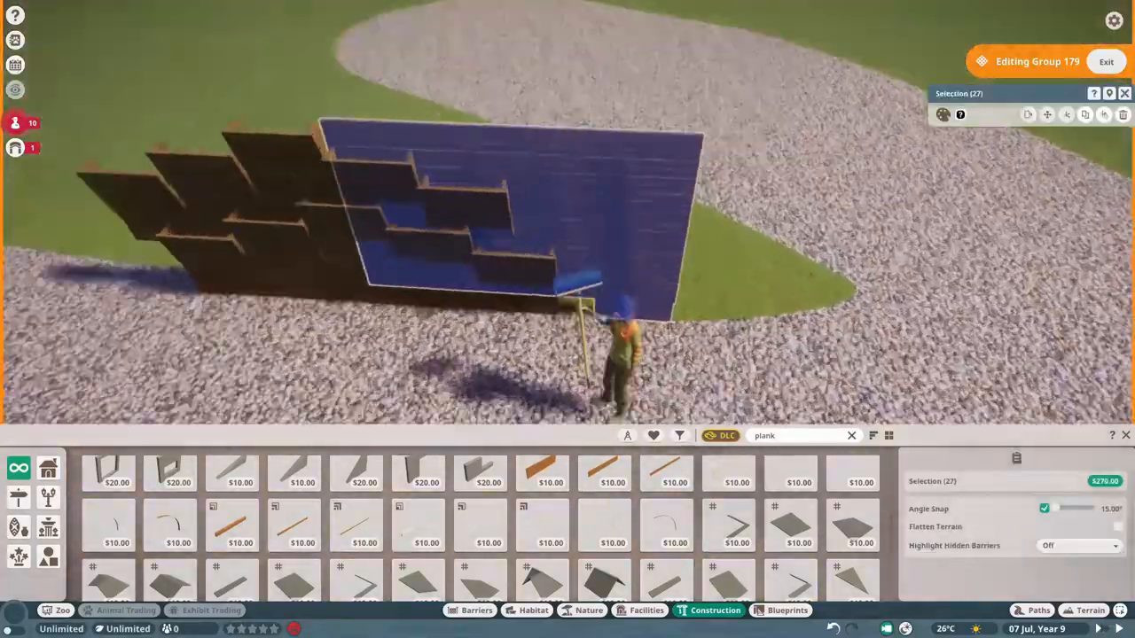
{"action": "scroll", "coordinate": [561, 217], "scroll_direction": "up", "scroll_amount": 3}
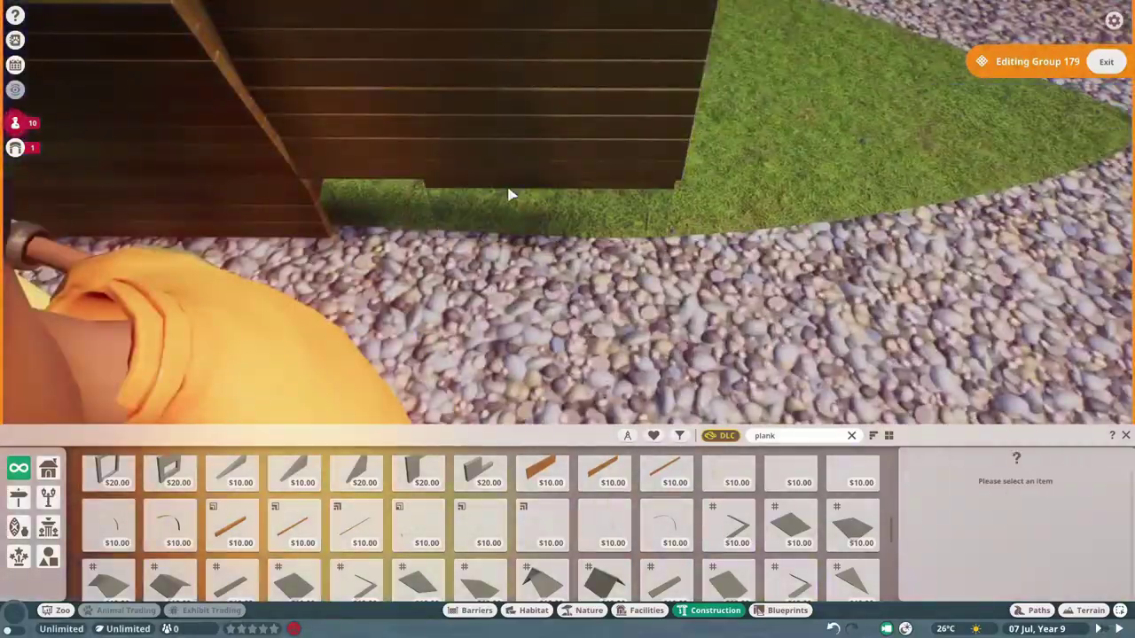
{"action": "scroll", "coordinate": [510, 195], "scroll_direction": "down", "scroll_amount": 3}
{"action": "left_click", "coordinate": [367, 288]}
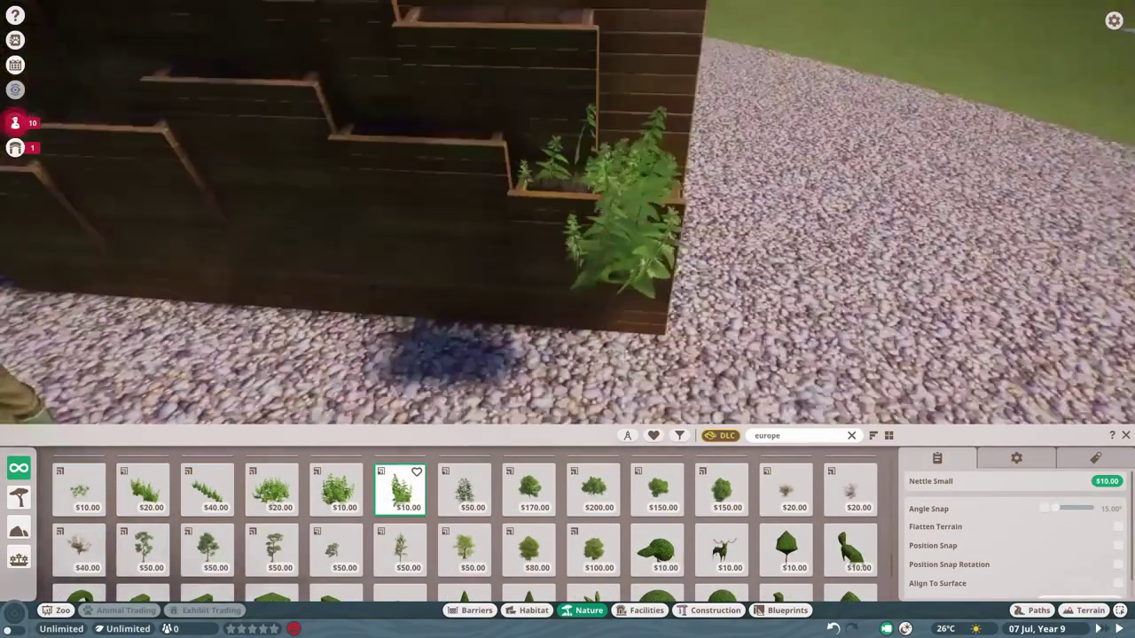
{"action": "scroll", "coordinate": [508, 239], "scroll_direction": "down", "scroll_amount": 5}
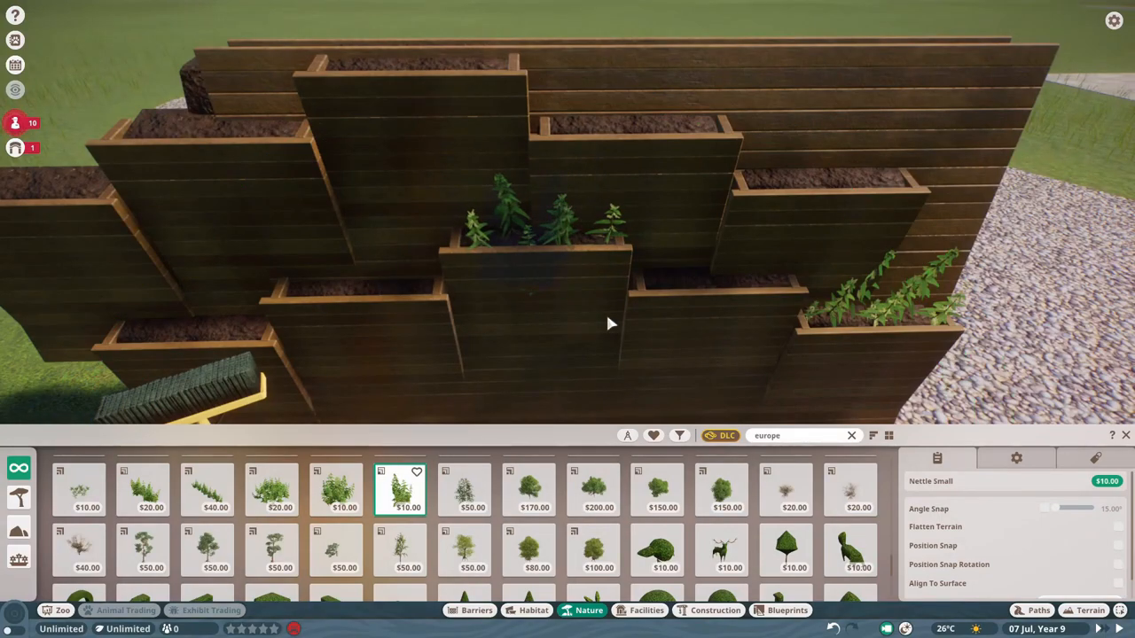
{"action": "scroll", "coordinate": [605, 324], "scroll_direction": "down", "scroll_amount": 3}
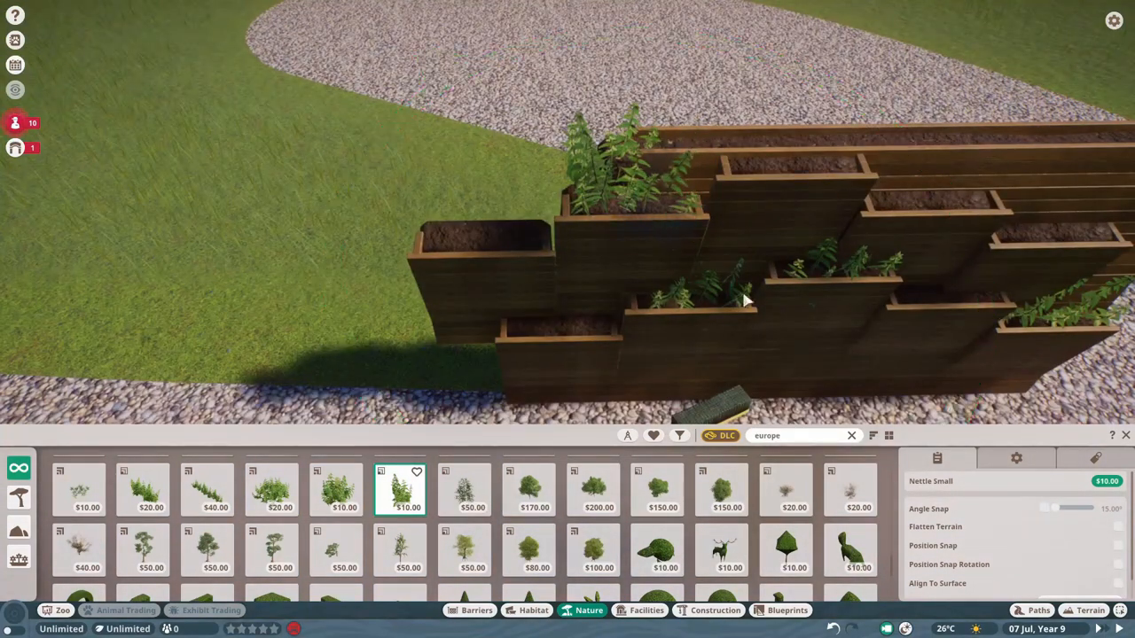
{"action": "scroll", "coordinate": [745, 302], "scroll_direction": "up", "scroll_amount": 3}
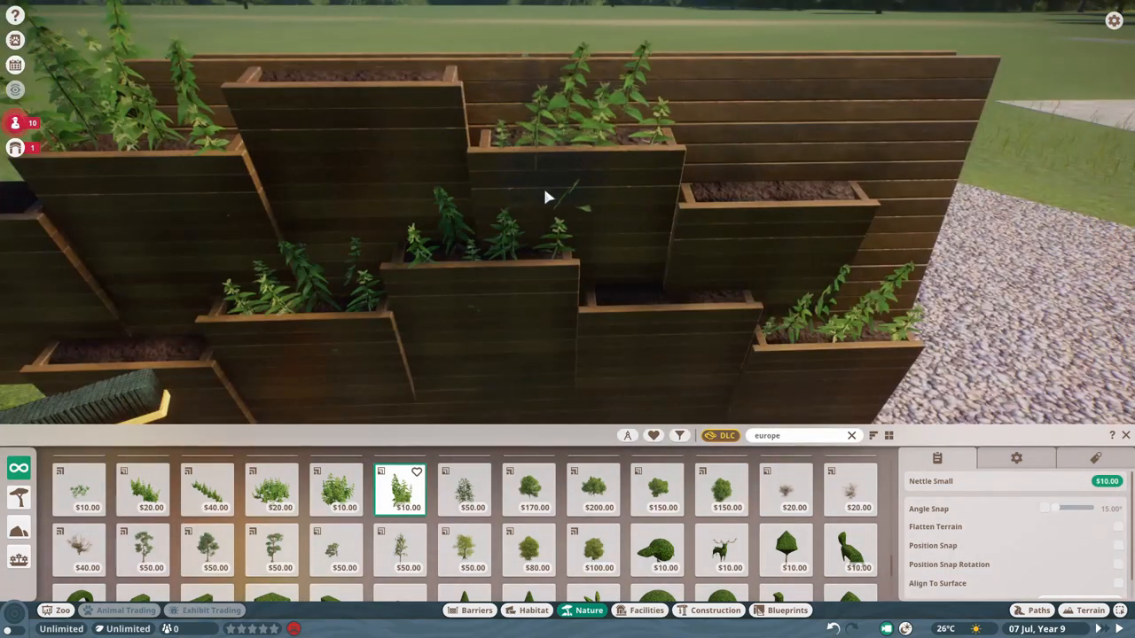
{"action": "scroll", "coordinate": [634, 253], "scroll_direction": "down", "scroll_amount": 3}
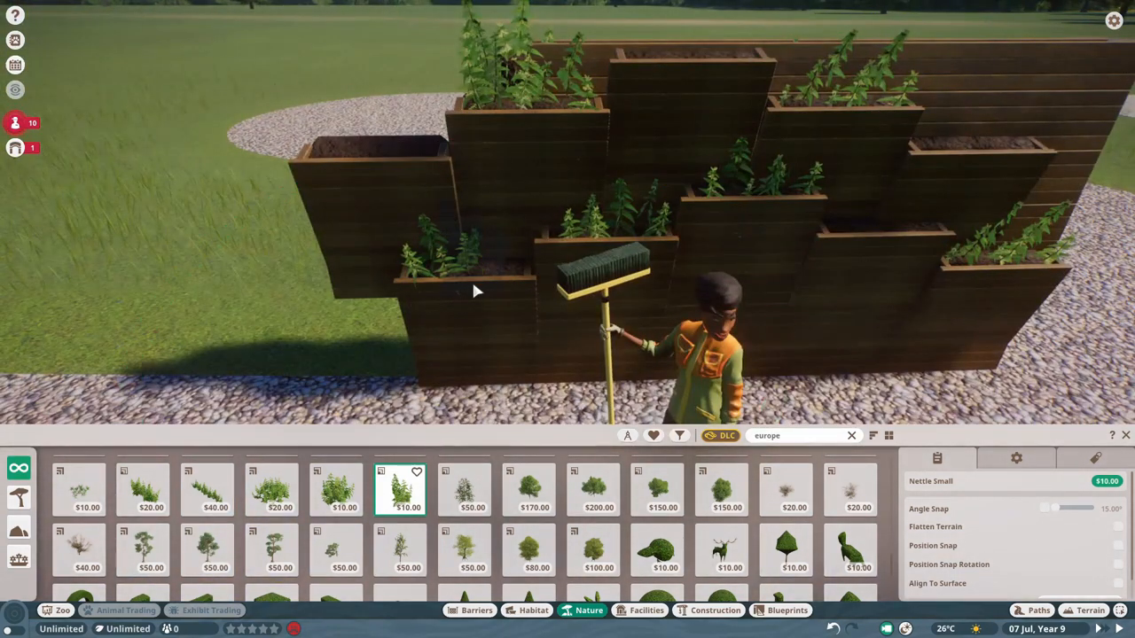
{"action": "scroll", "coordinate": [657, 481], "scroll_direction": "down", "scroll_amount": 3}
Plant small nettles into the planter boxes
{"action": "key", "text": "e"}
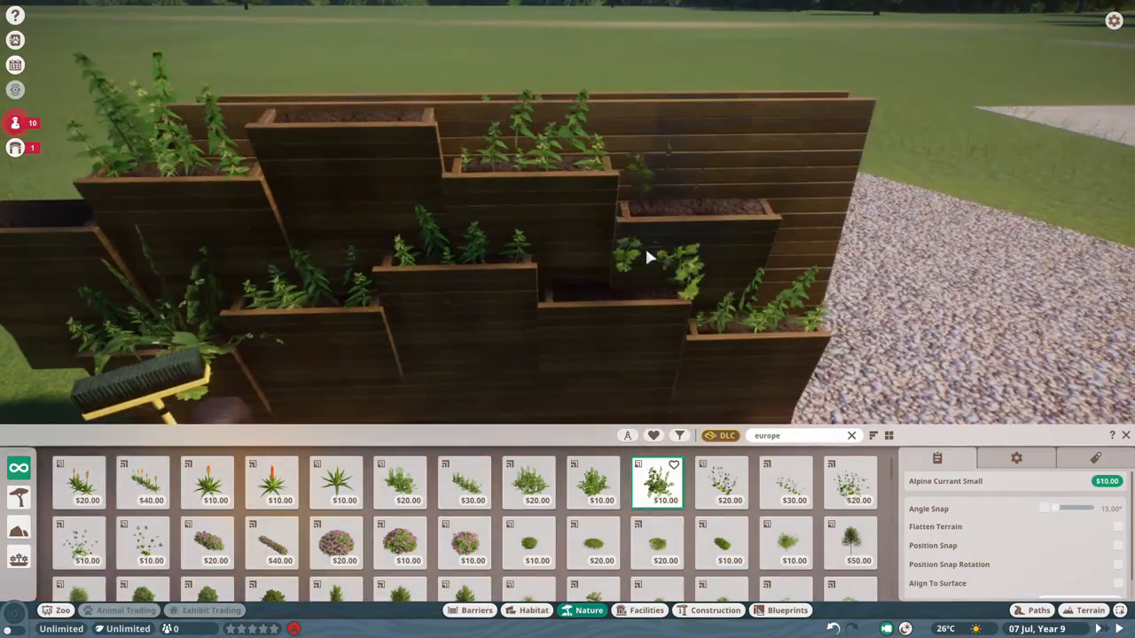
{"action": "scroll", "coordinate": [856, 328], "scroll_direction": "down", "scroll_amount": 5}
{"action": "scroll", "coordinate": [517, 213], "scroll_direction": "up", "scroll_amount": 3}
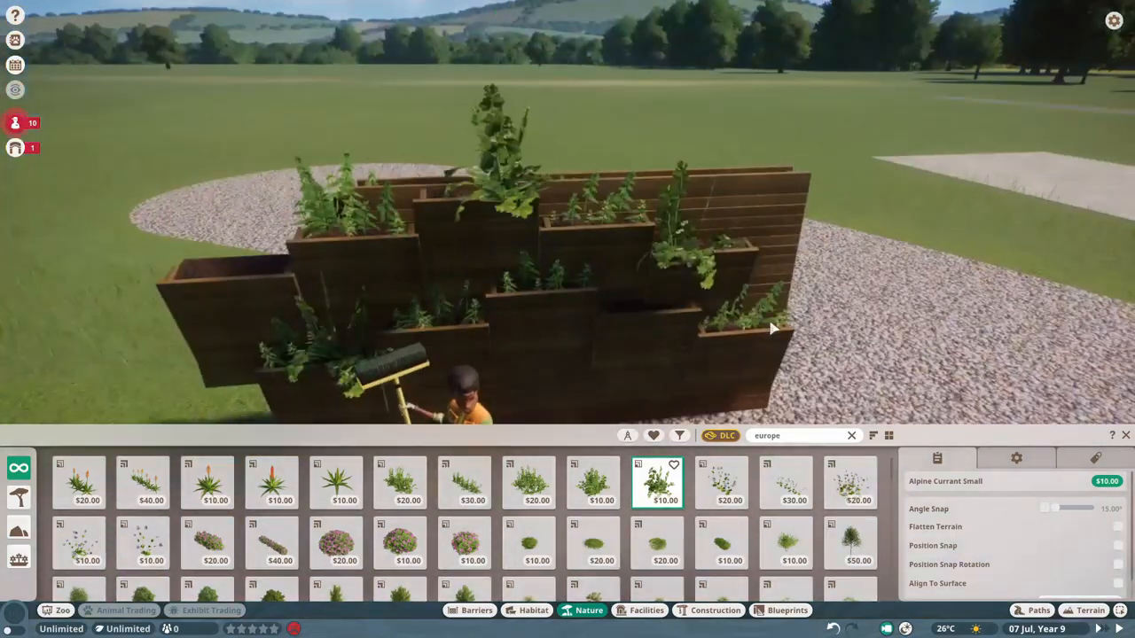
{"action": "scroll", "coordinate": [771, 329], "scroll_direction": "down", "scroll_amount": 5}
{"action": "scroll", "coordinate": [722, 274], "scroll_direction": "up", "scroll_amount": 5}
{"action": "scroll", "coordinate": [482, 395], "scroll_direction": "up", "scroll_amount": 2}
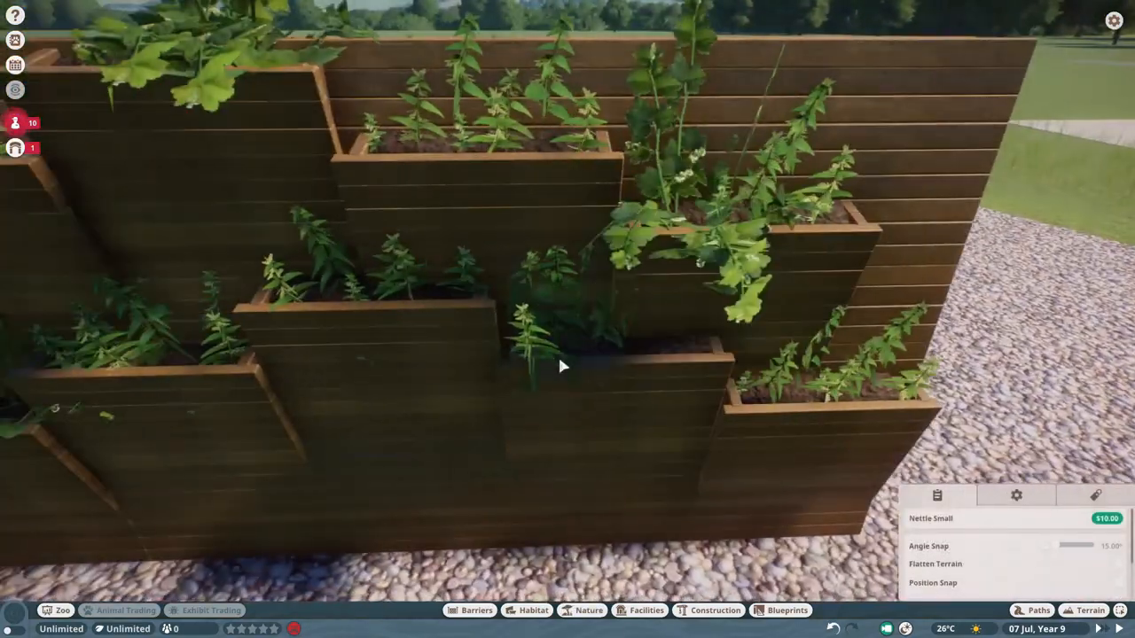
{"action": "left_click_drag", "start_coordinate": [559, 359], "coordinate": [582, 355]}
{"action": "scroll", "coordinate": [570, 153], "scroll_direction": "down", "scroll_amount": 3}
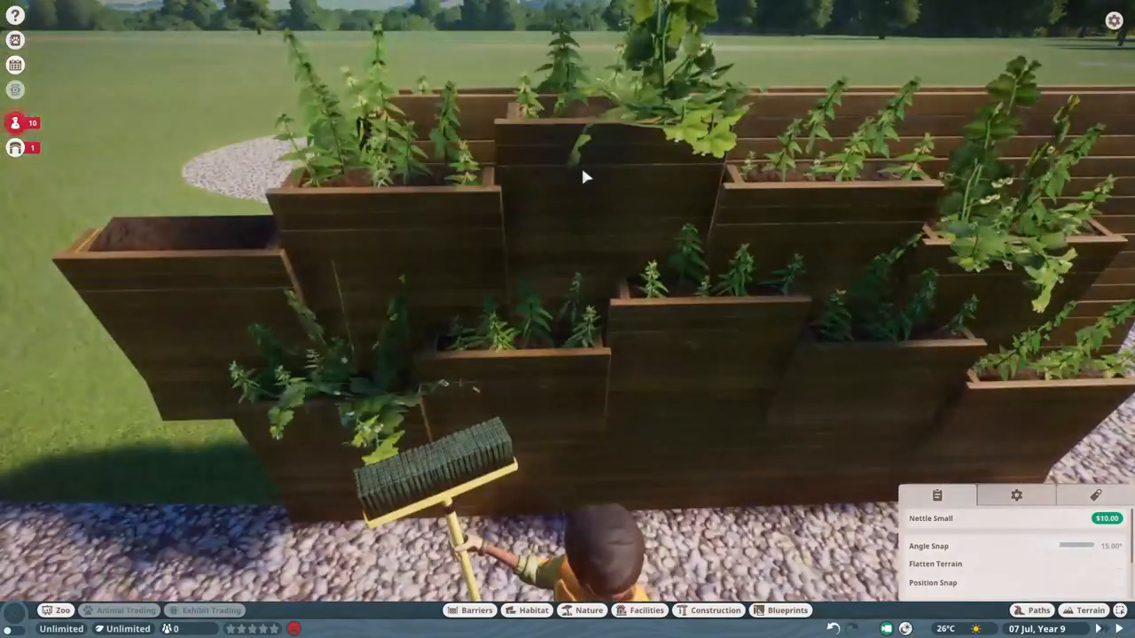
{"action": "scroll", "coordinate": [582, 178], "scroll_direction": "down", "scroll_amount": 3}
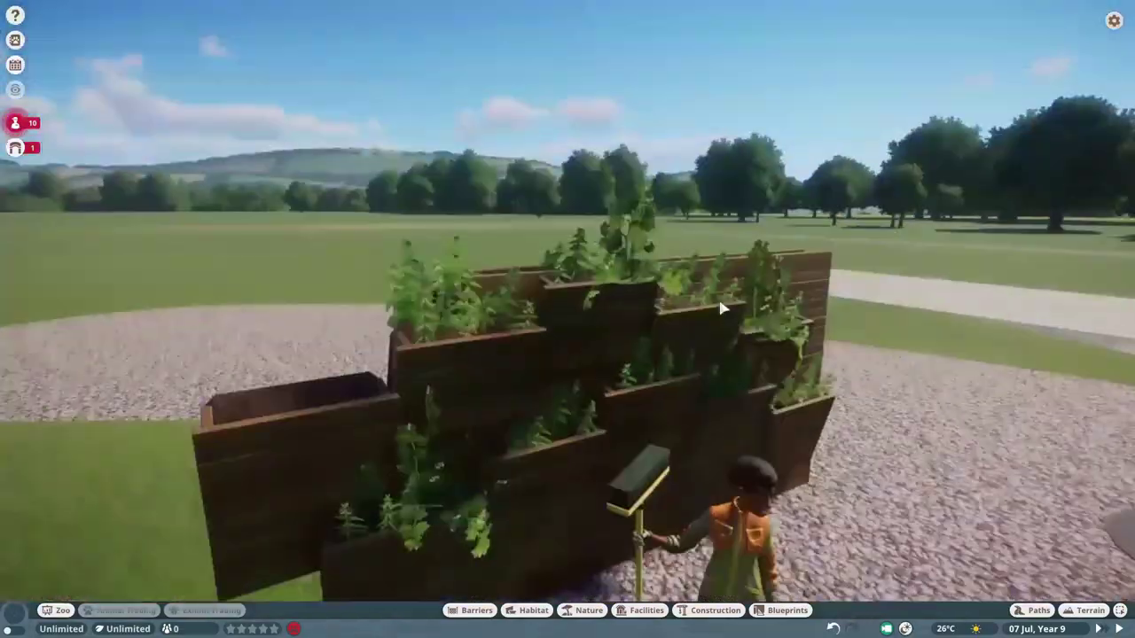
{"action": "scroll", "coordinate": [722, 309], "scroll_direction": "up", "scroll_amount": 3}
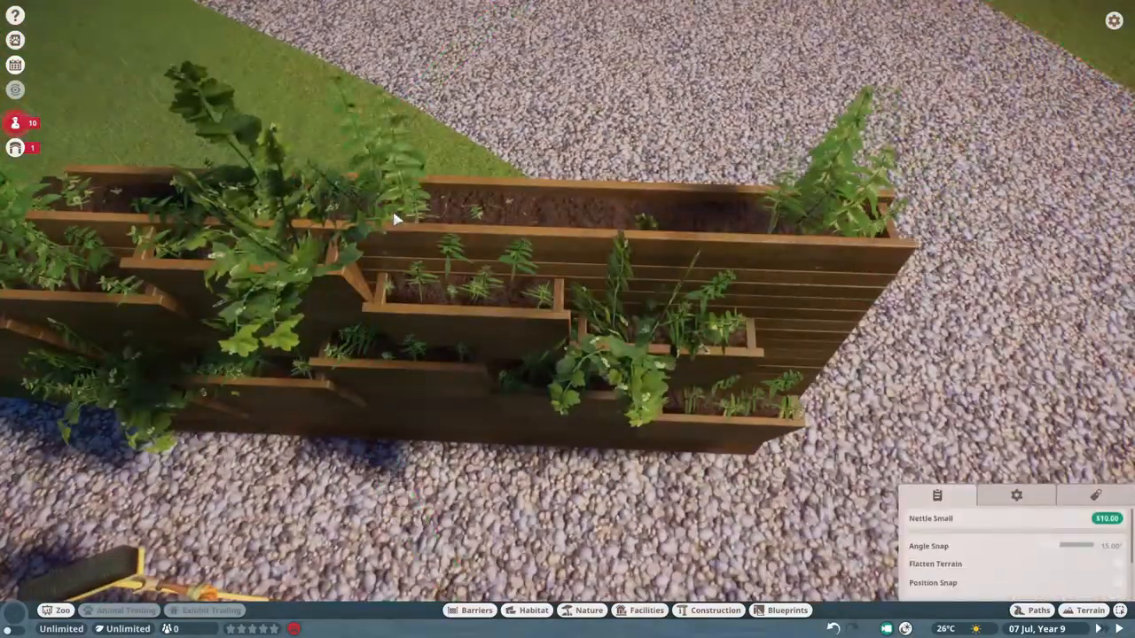
{"action": "left_click", "coordinate": [396, 219]}
{"action": "scroll", "coordinate": [675, 303], "scroll_direction": "down", "scroll_amount": 3}
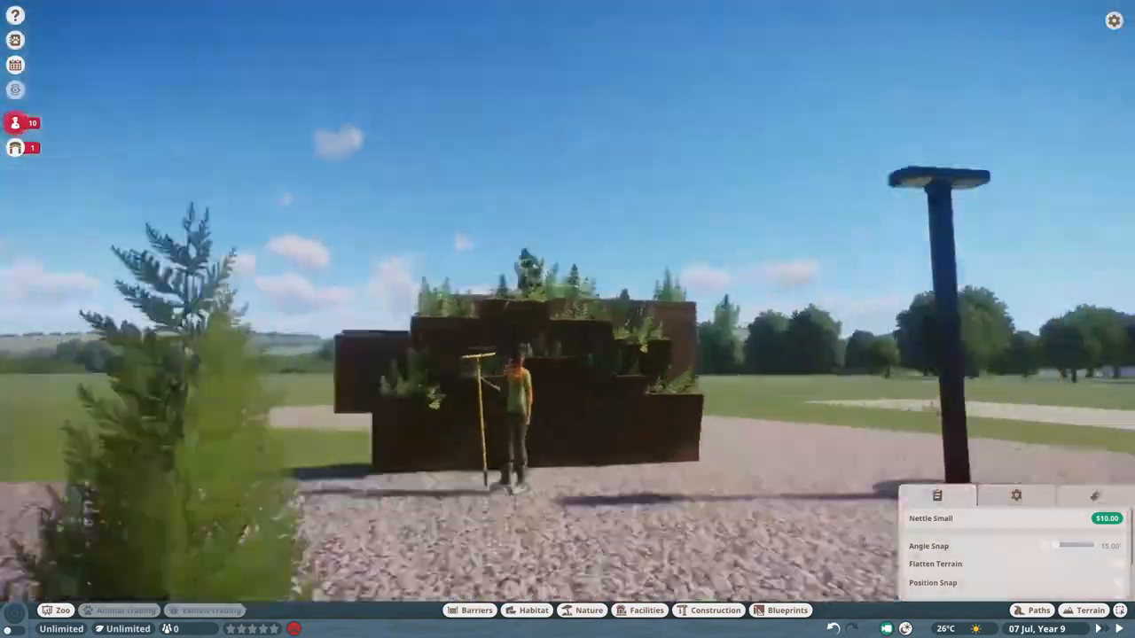
{"action": "scroll", "coordinate": [675, 303], "scroll_direction": "up", "scroll_amount": 5}
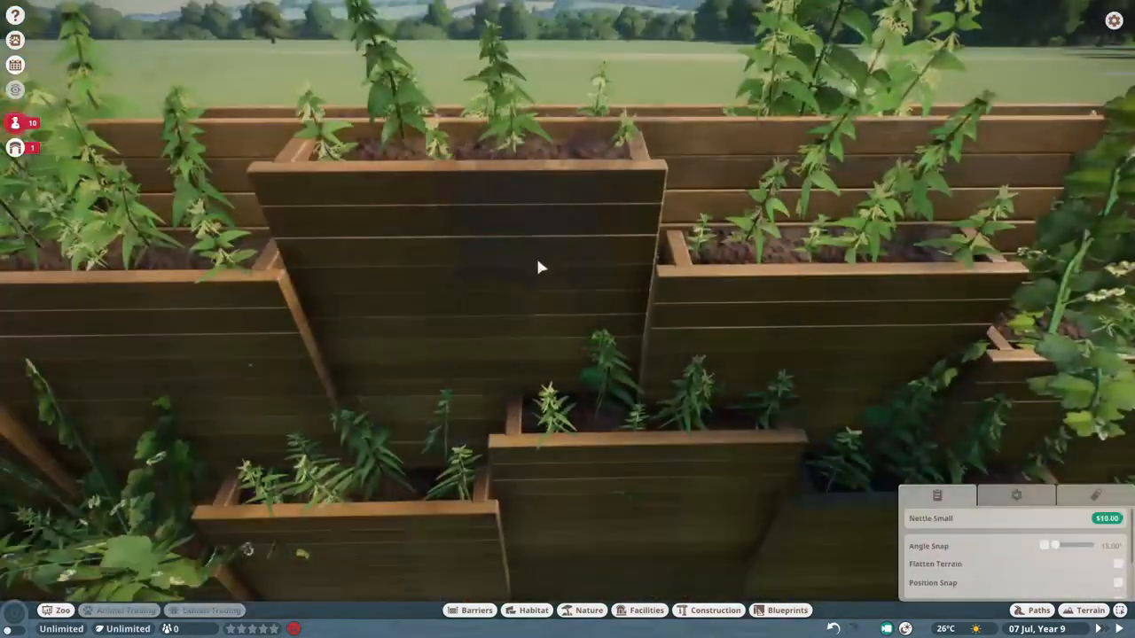
{"action": "right_click", "coordinate": [535, 256]}
{"action": "type", "text": "dwarf"}
Search for dwarf plants, pick Dwarf Cornel Small, undo the tall nettles and select the planter wall
{"action": "left_click", "coordinate": [321, 481]}
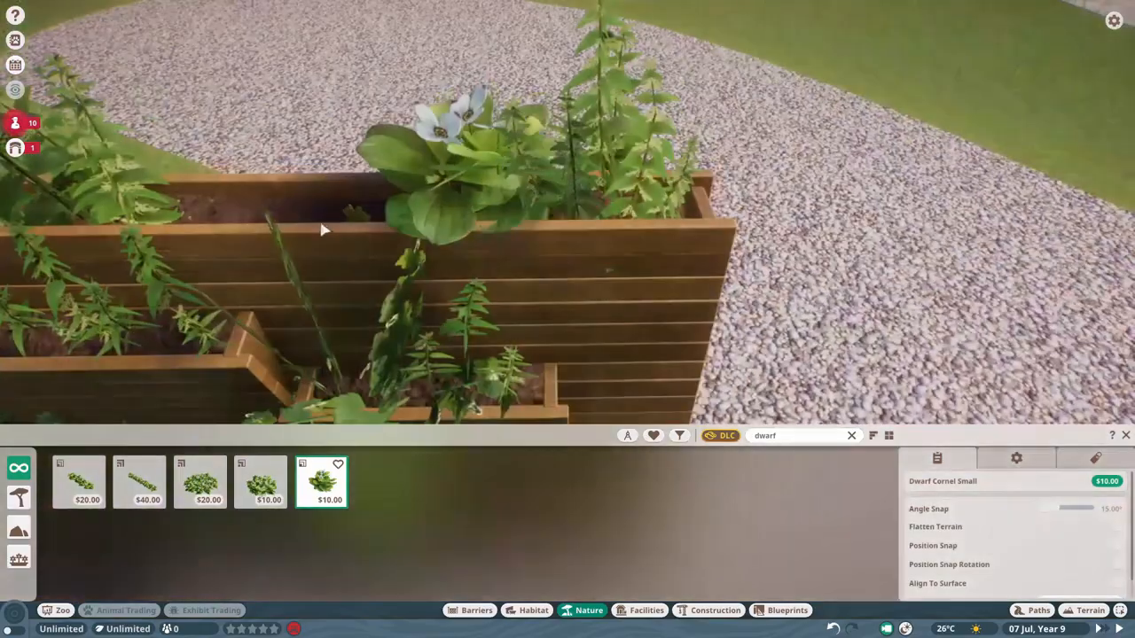
{"action": "scroll", "coordinate": [199, 232], "scroll_direction": "down", "scroll_amount": 3}
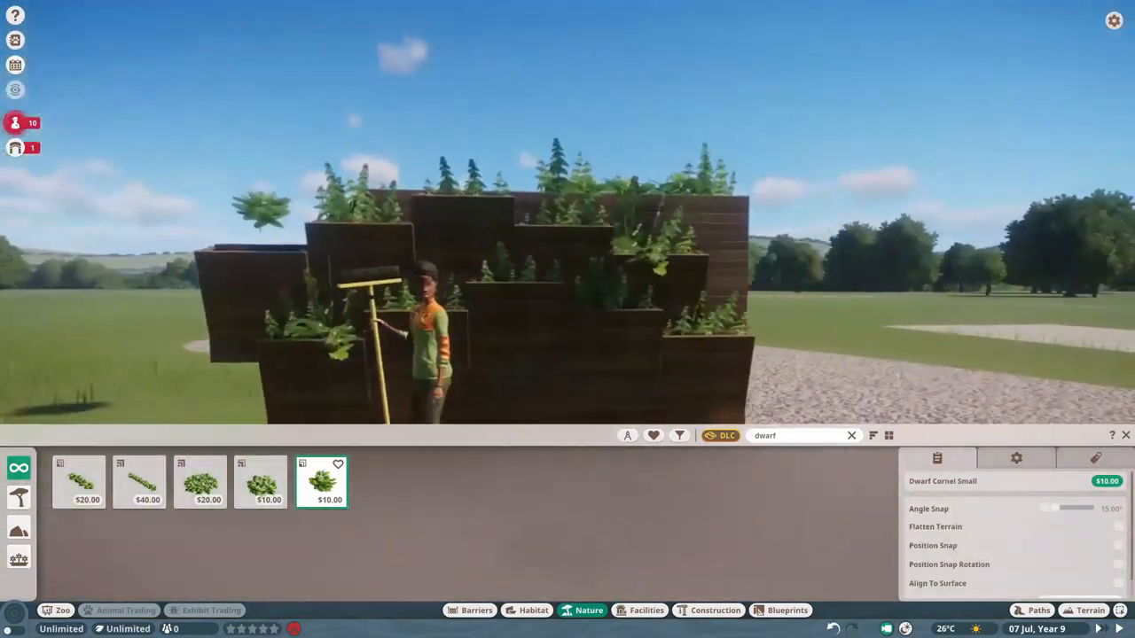
{"action": "scroll", "coordinate": [199, 233], "scroll_direction": "up", "scroll_amount": 4}
{"action": "right_click", "coordinate": [768, 195]}
{"action": "left_click", "coordinate": [768, 195]}
{"action": "scroll", "coordinate": [759, 222], "scroll_direction": "down", "scroll_amount": 5}
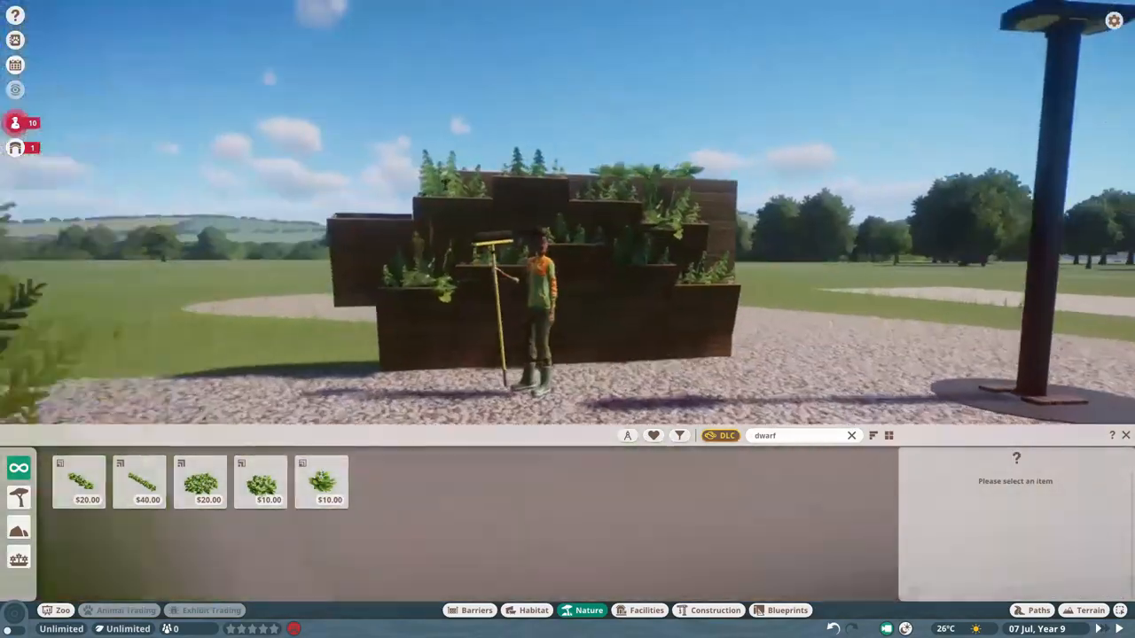
{"action": "scroll", "coordinate": [665, 286], "scroll_direction": "up", "scroll_amount": 5}
{"action": "left_click", "coordinate": [665, 285]}
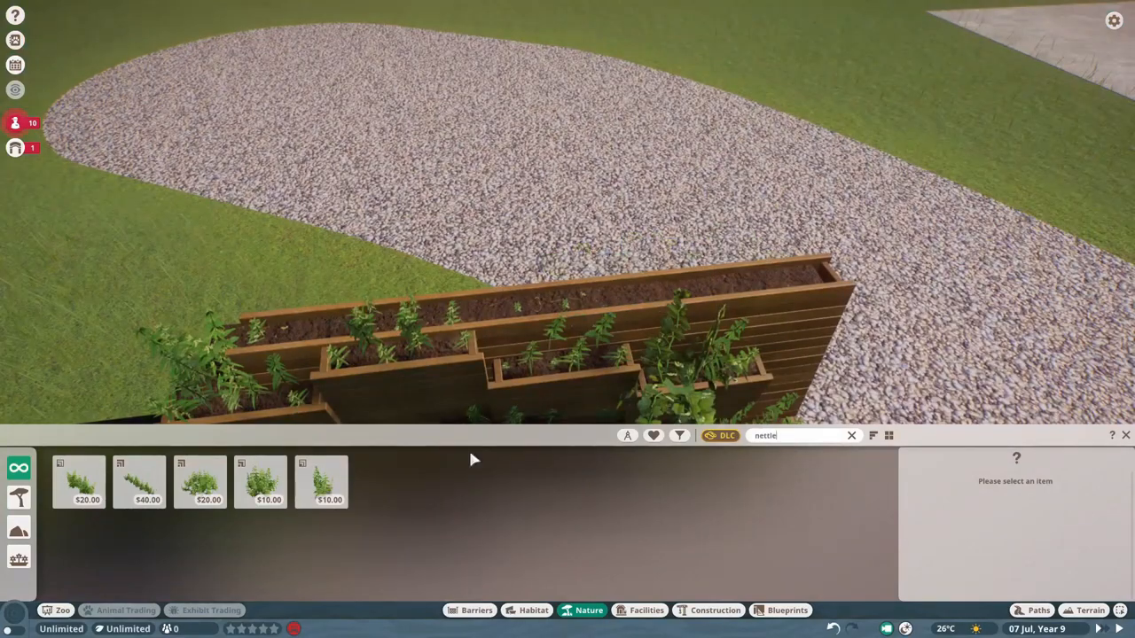
{"action": "scroll", "coordinate": [882, 301], "scroll_direction": "up", "scroll_amount": 5}
{"action": "scroll", "coordinate": [881, 302], "scroll_direction": "up", "scroll_amount": 3}
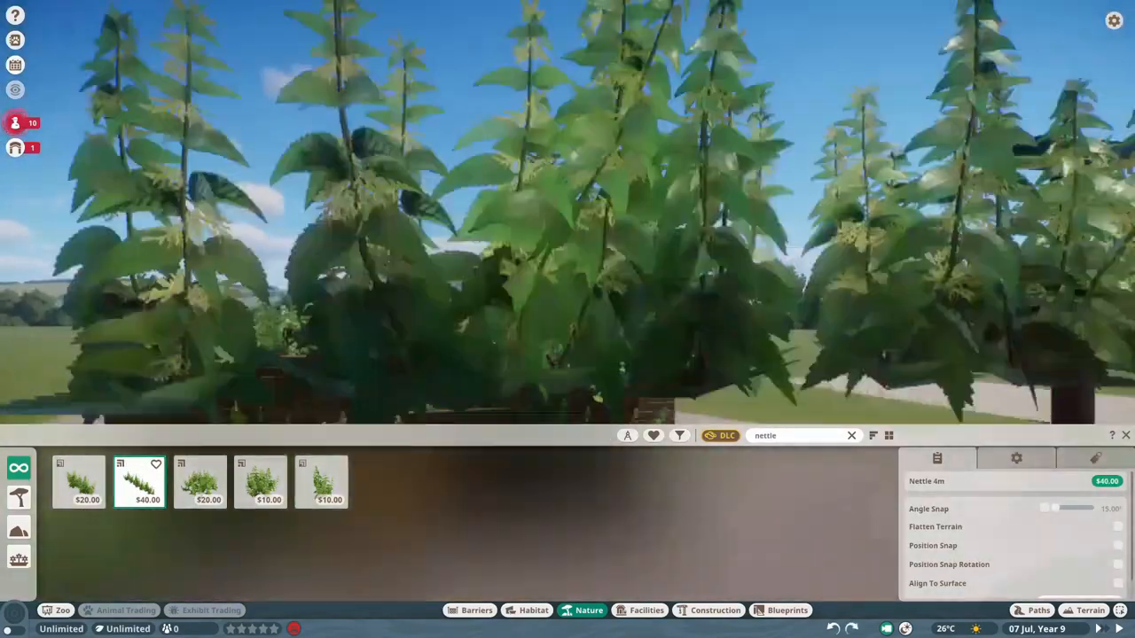
{"action": "scroll", "coordinate": [604, 287], "scroll_direction": "down", "scroll_amount": 8}
{"action": "key", "text": "ctrl+z"}
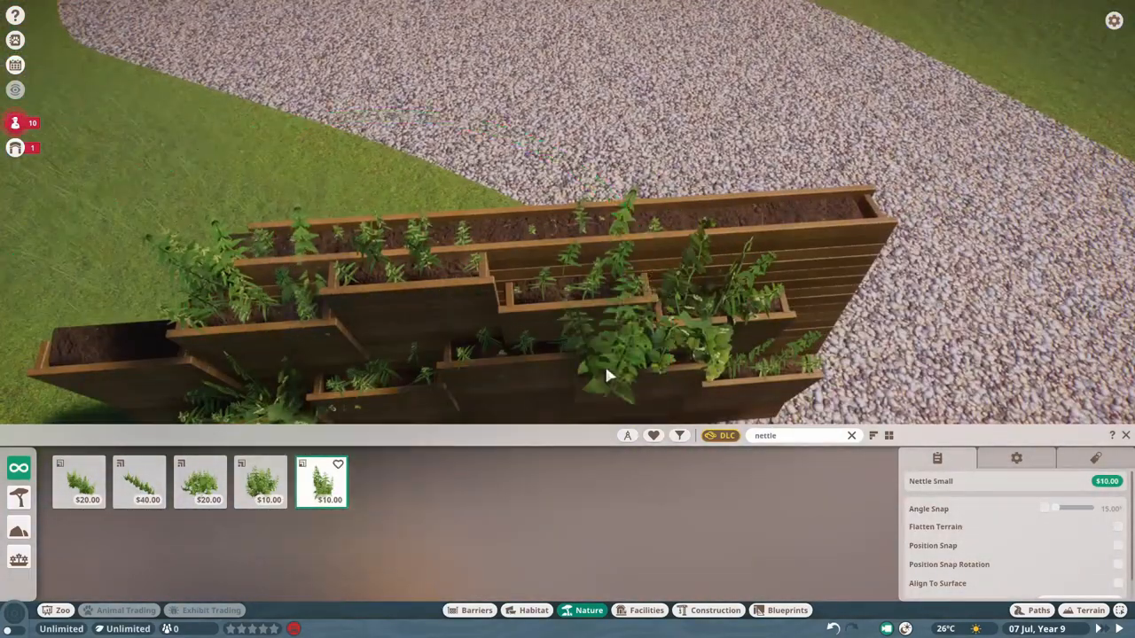
{"action": "scroll", "coordinate": [607, 376], "scroll_direction": "down", "scroll_amount": 5}
{"action": "left_click", "coordinate": [474, 424]}
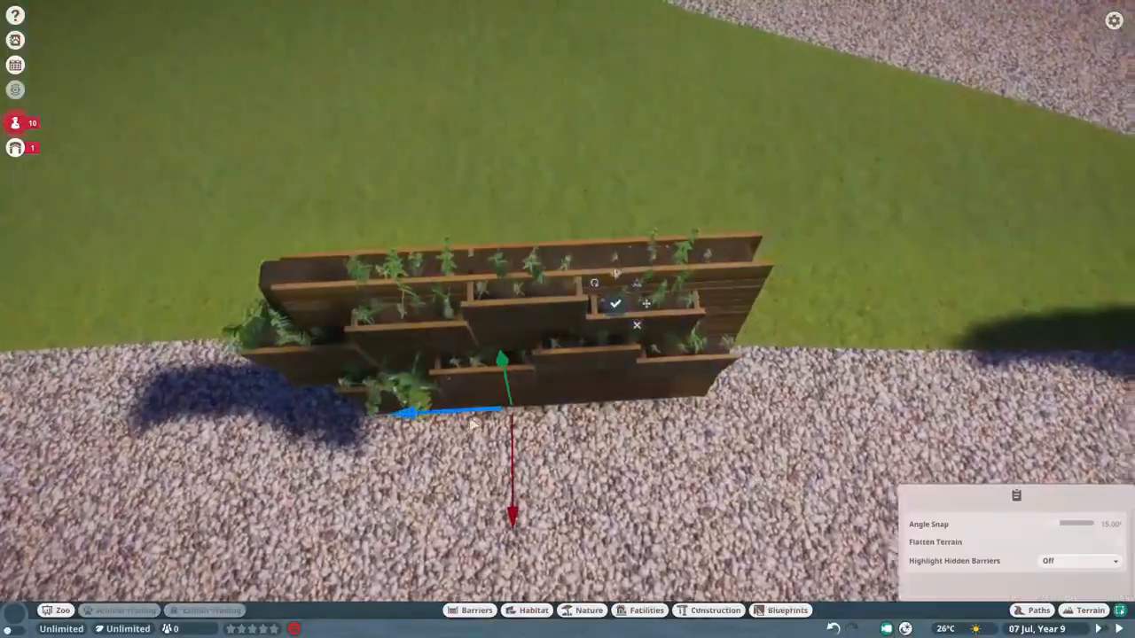
{"action": "scroll", "coordinate": [473, 424], "scroll_direction": "up", "scroll_amount": 5}
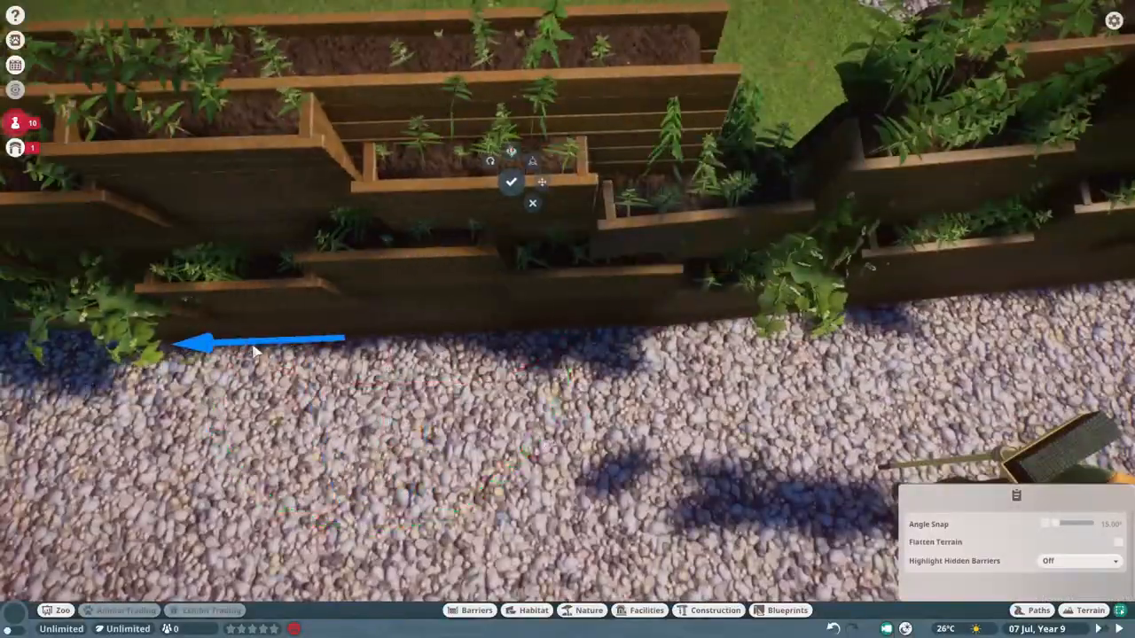
{"action": "scroll", "coordinate": [253, 352], "scroll_direction": "down", "scroll_amount": 5}
{"action": "scroll", "coordinate": [354, 364], "scroll_direction": "up", "scroll_amount": 3}
{"action": "scroll", "coordinate": [496, 377], "scroll_direction": "down", "scroll_amount": 3}
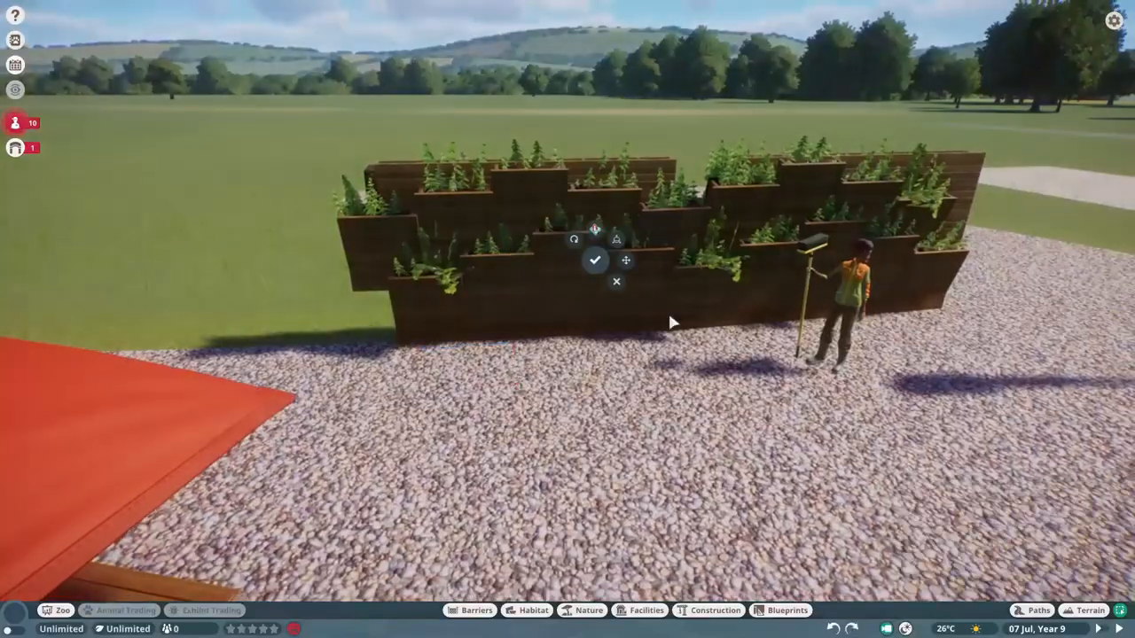
{"action": "scroll", "coordinate": [671, 323], "scroll_direction": "up", "scroll_amount": 5}
{"action": "mouse_move", "coordinate": [674, 217]}
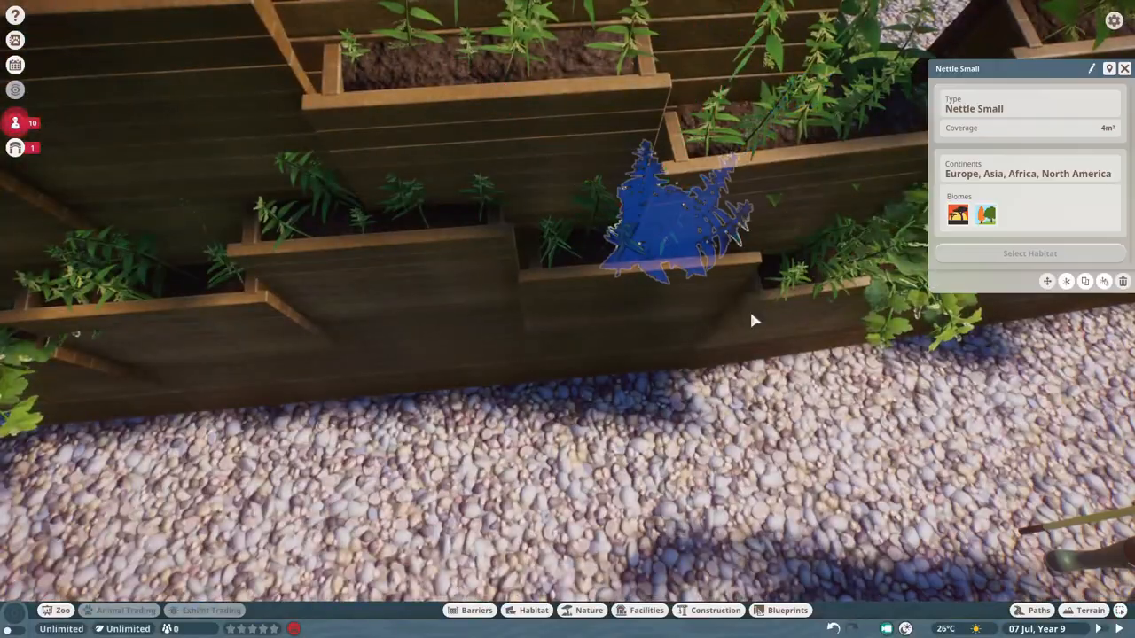
Inside the planter group, move two selected nettles with the gizmo and finish group editing
{"action": "left_click", "coordinate": [750, 308]}
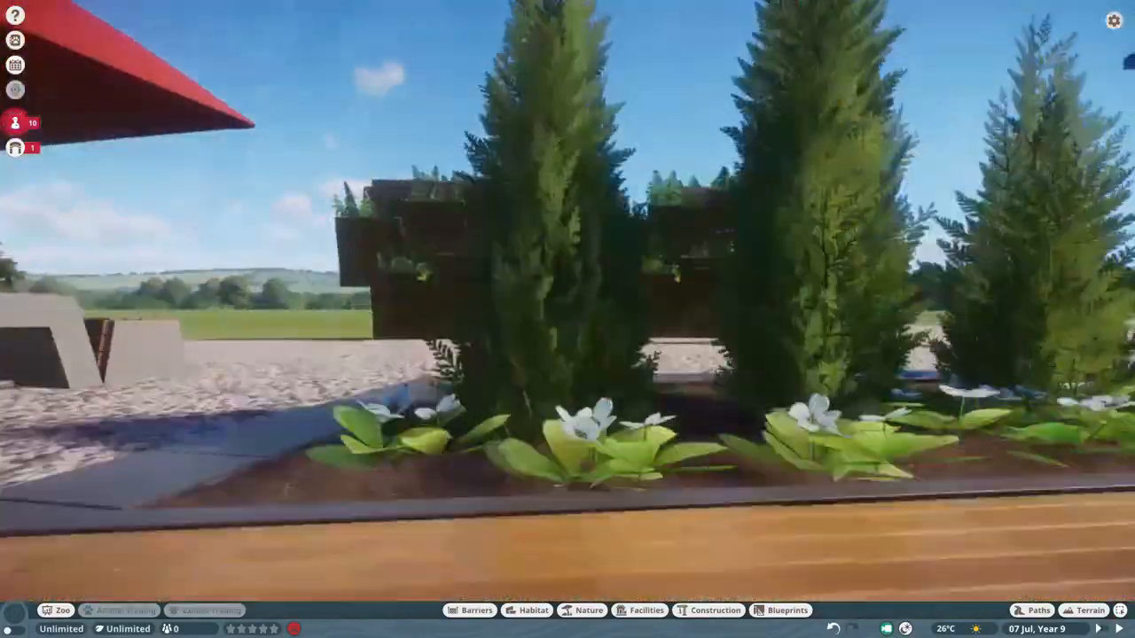
{"action": "key", "text": "m"}
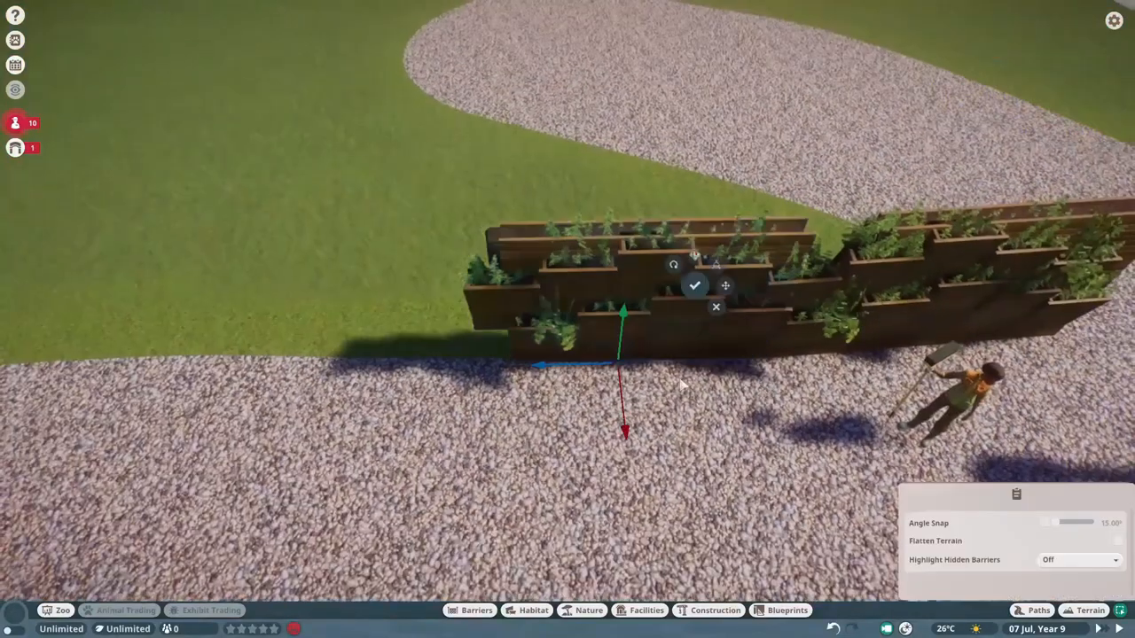
{"action": "scroll", "coordinate": [707, 266], "scroll_direction": "up", "scroll_amount": 5}
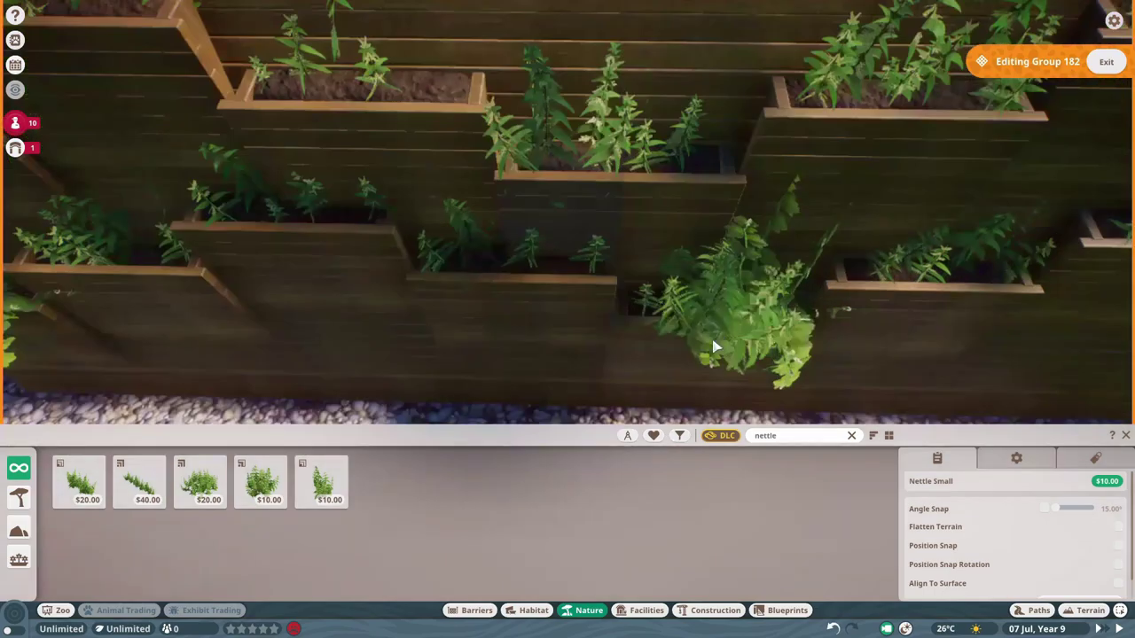
{"action": "left_click", "coordinate": [717, 330]}
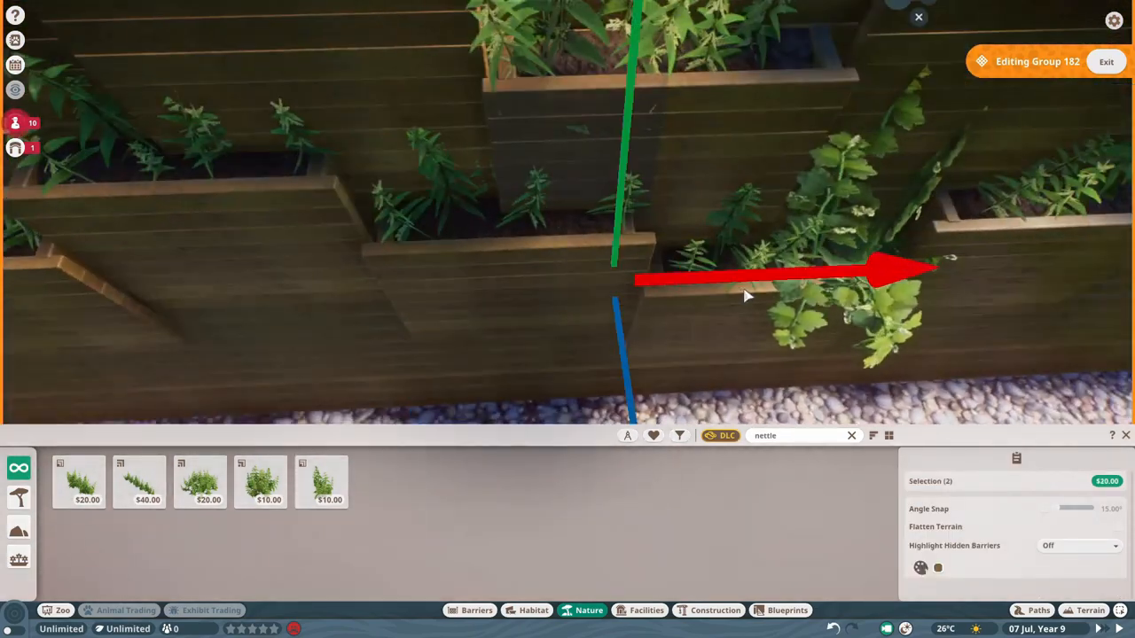
{"action": "scroll", "coordinate": [744, 296], "scroll_direction": "down", "scroll_amount": 5}
{"action": "key", "text": "Escape"}
{"action": "scroll", "coordinate": [562, 491], "scroll_direction": "up", "scroll_amount": 2}
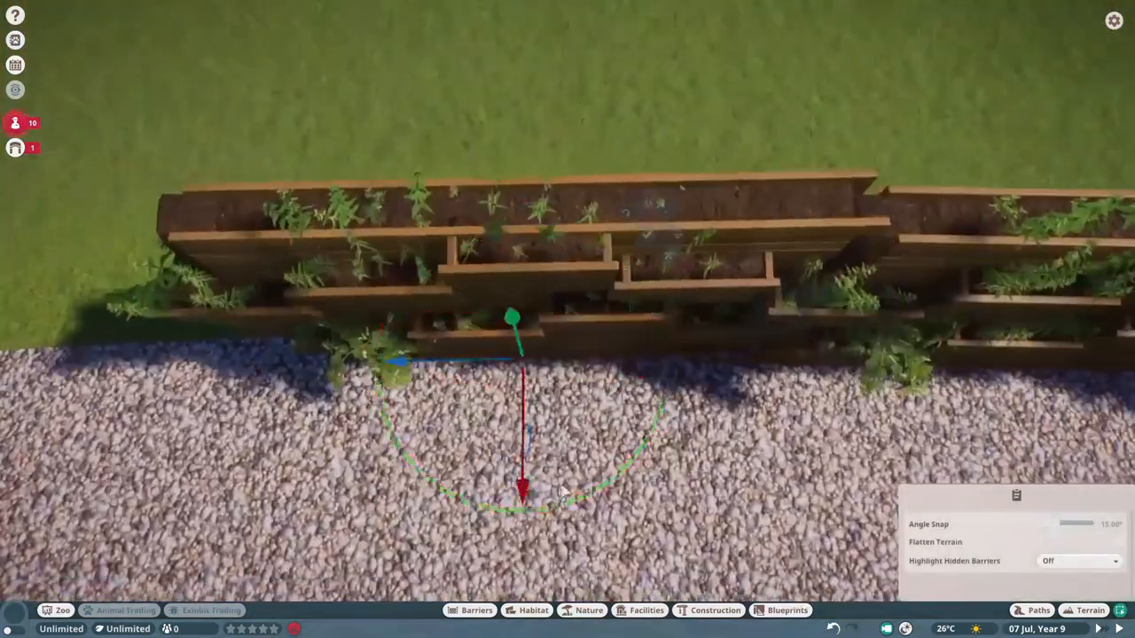
{"action": "scroll", "coordinate": [561, 491], "scroll_direction": "up", "scroll_amount": 3}
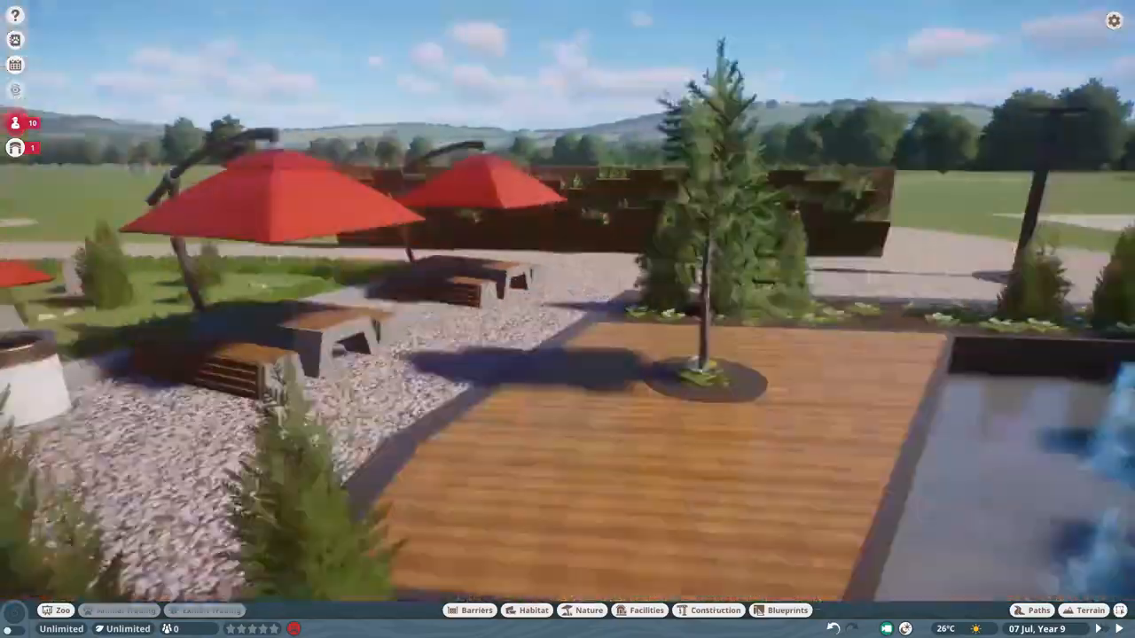
{"action": "scroll", "coordinate": [452, 358], "scroll_direction": "up", "scroll_amount": 3}
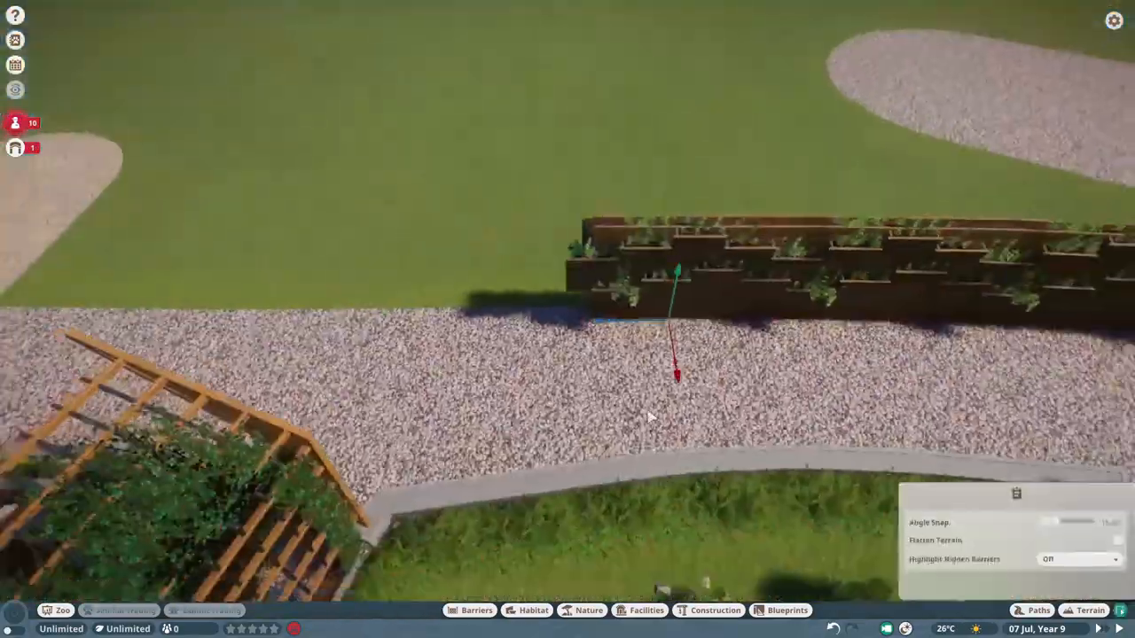
{"action": "scroll", "coordinate": [650, 417], "scroll_direction": "up", "scroll_amount": 3}
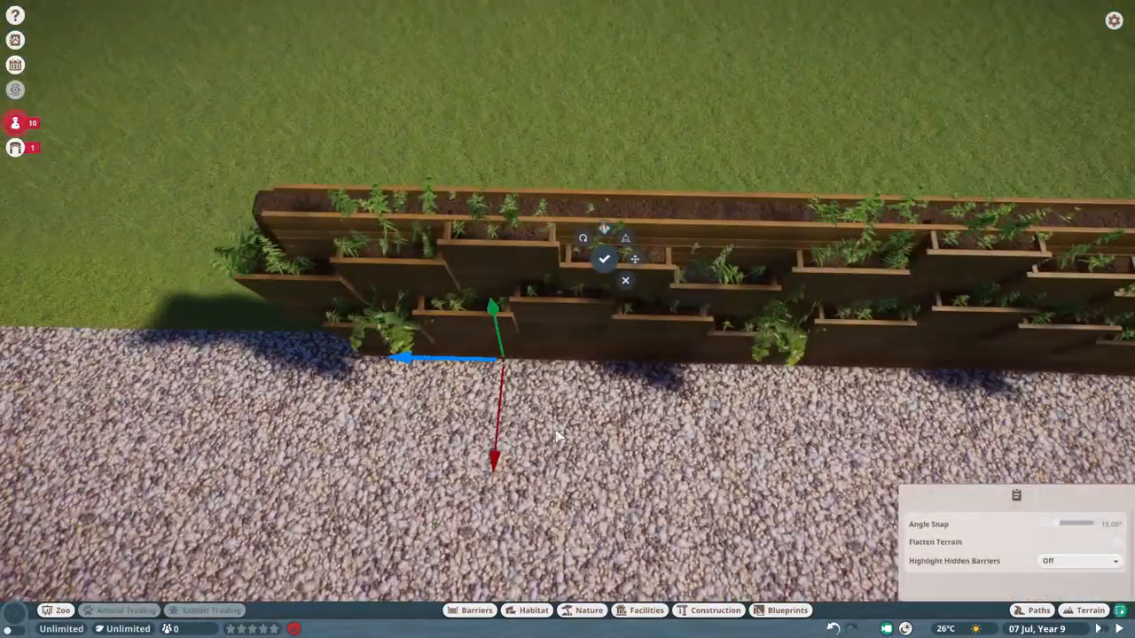
{"action": "scroll", "coordinate": [557, 435], "scroll_direction": "down", "scroll_amount": 3}
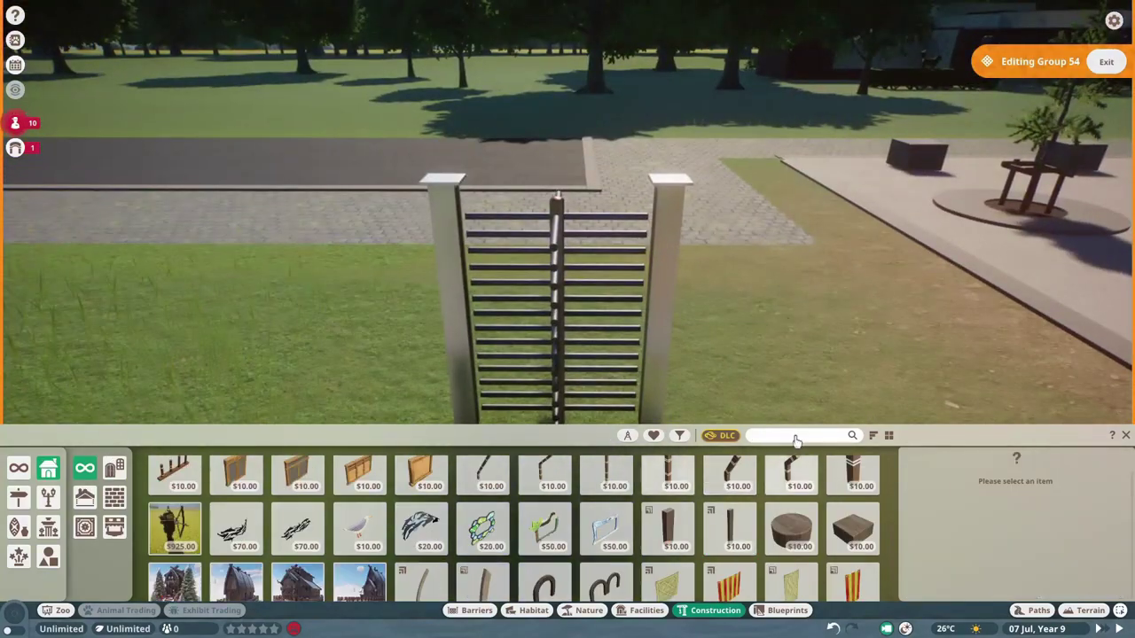
Select the metal gate group and pick the New World Decorative Lights Bracket
{"action": "left_click", "coordinate": [795, 435]}
{"action": "type", "text": "metal beams"}
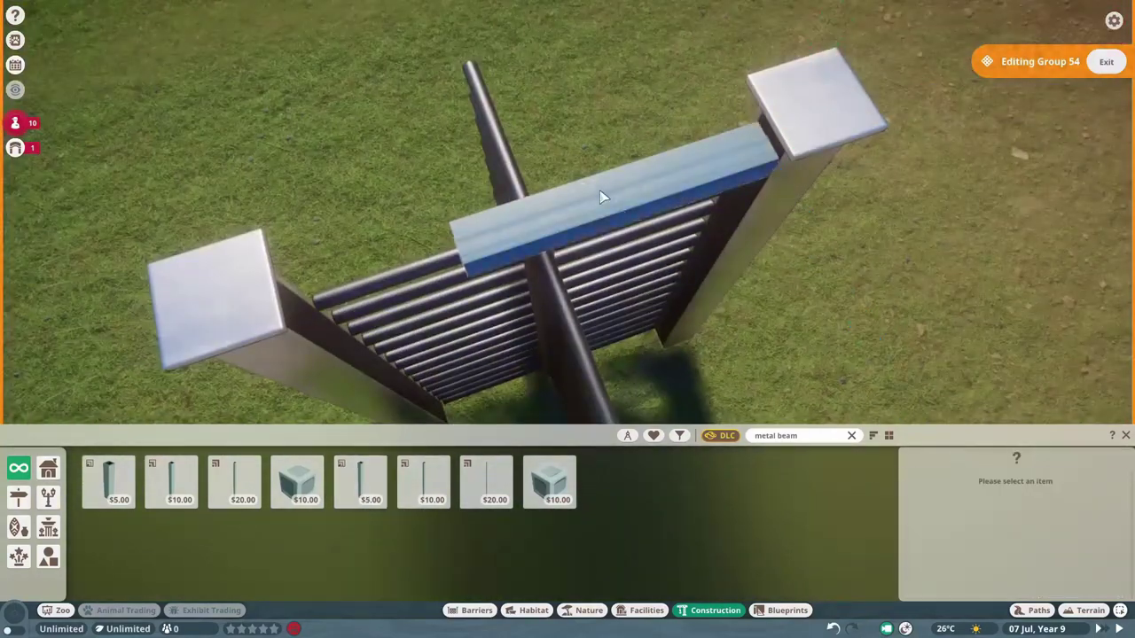
{"action": "left_click", "coordinate": [600, 196]}
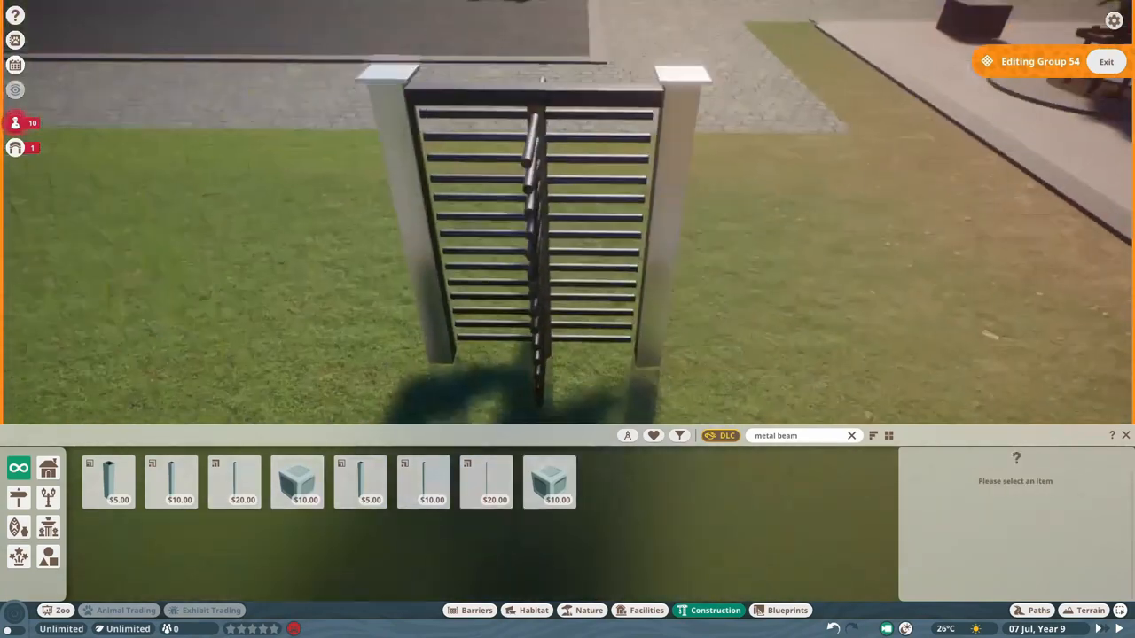
{"action": "left_click", "coordinate": [585, 174]}
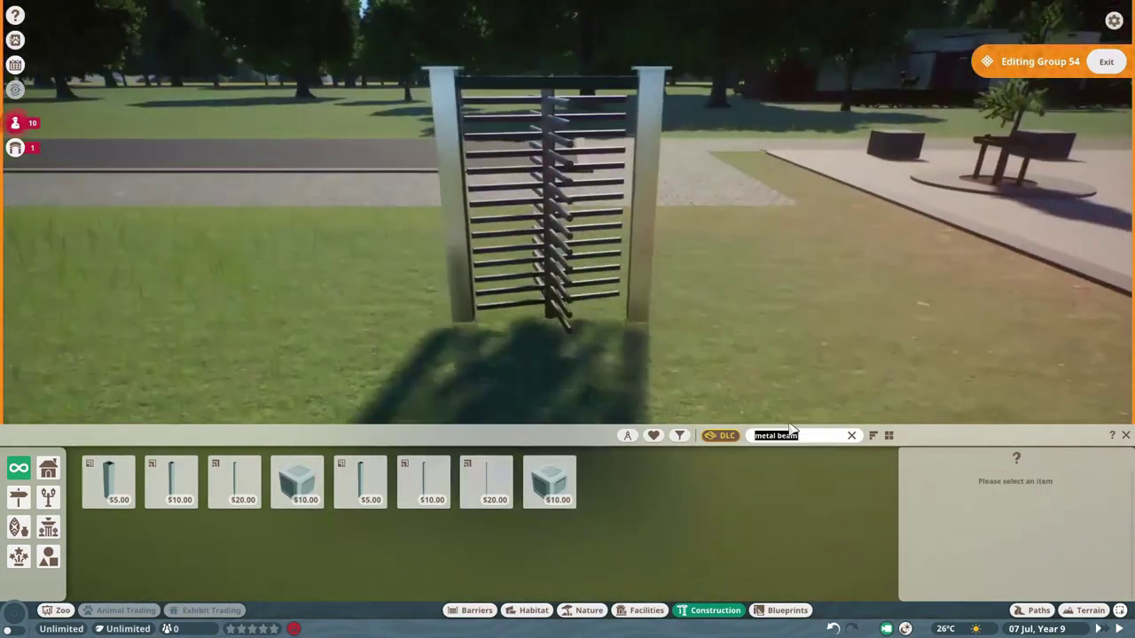
{"action": "type", "text": "bracke"}
{"action": "left_click", "coordinate": [864, 481]}
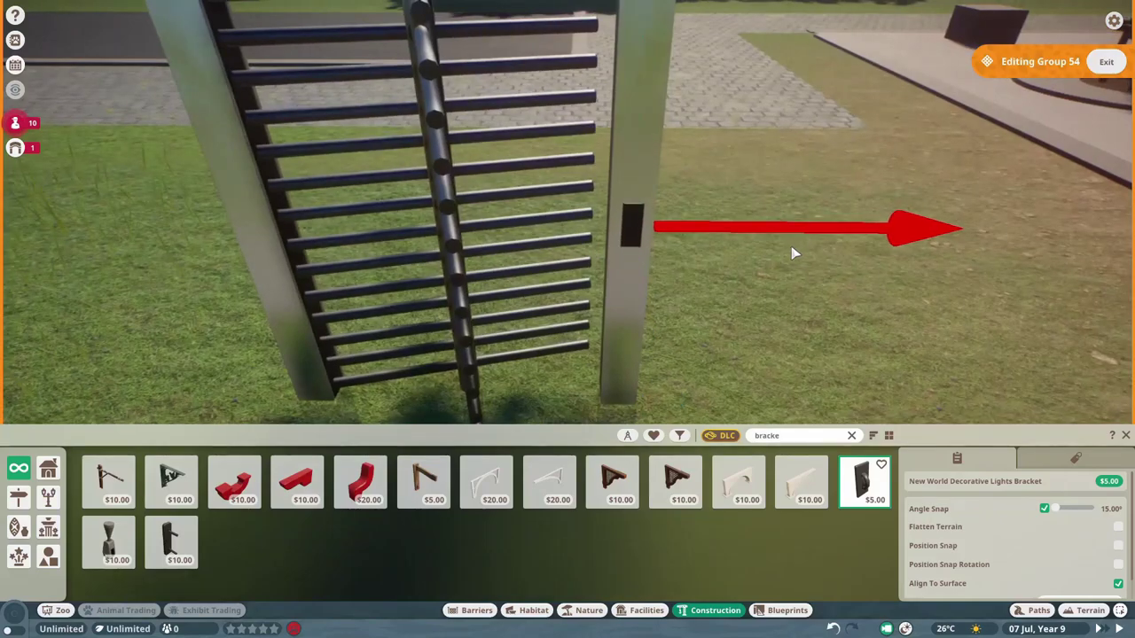
{"action": "key", "text": "e"}
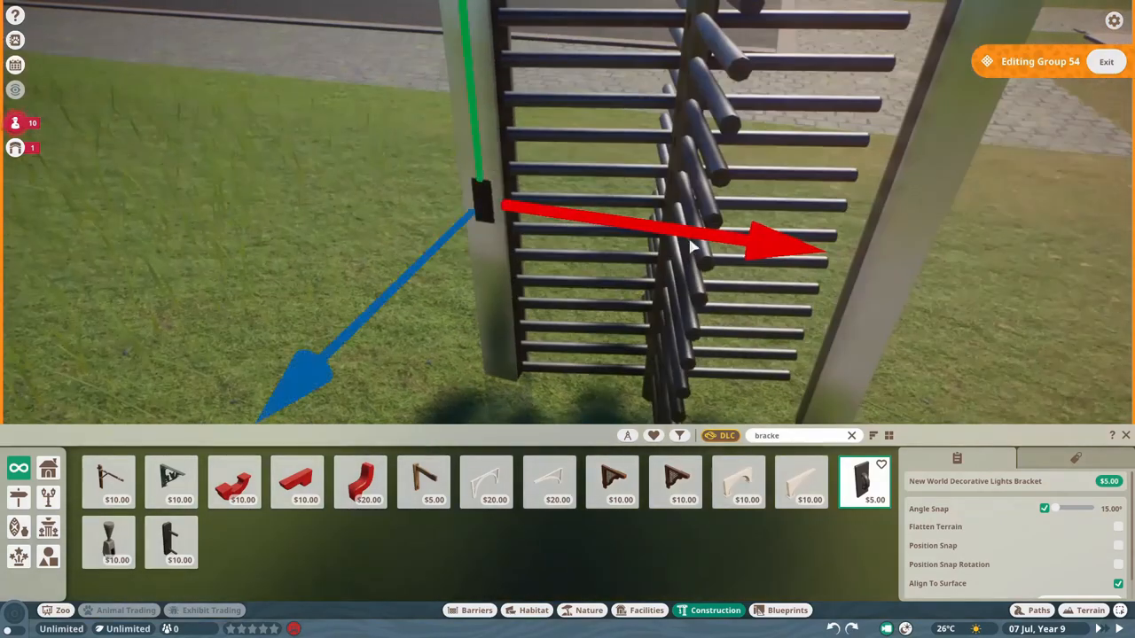
{"action": "key", "text": "e"}
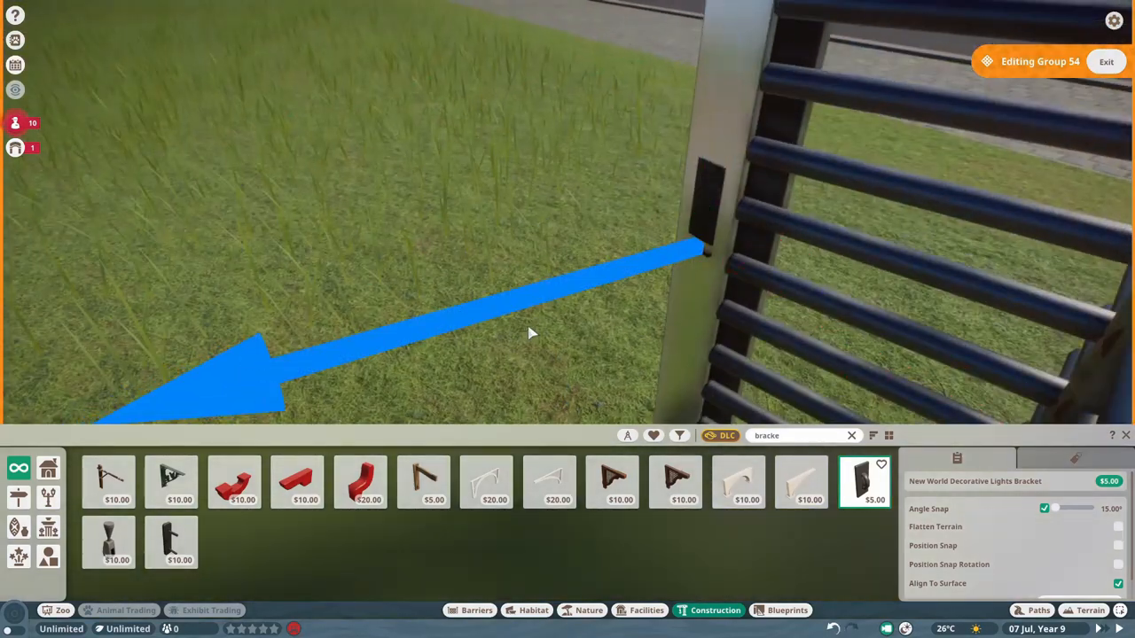
Place small light brackets on the gate post and grab the gate group to position it between the planters
{"action": "left_click", "coordinate": [749, 155]}
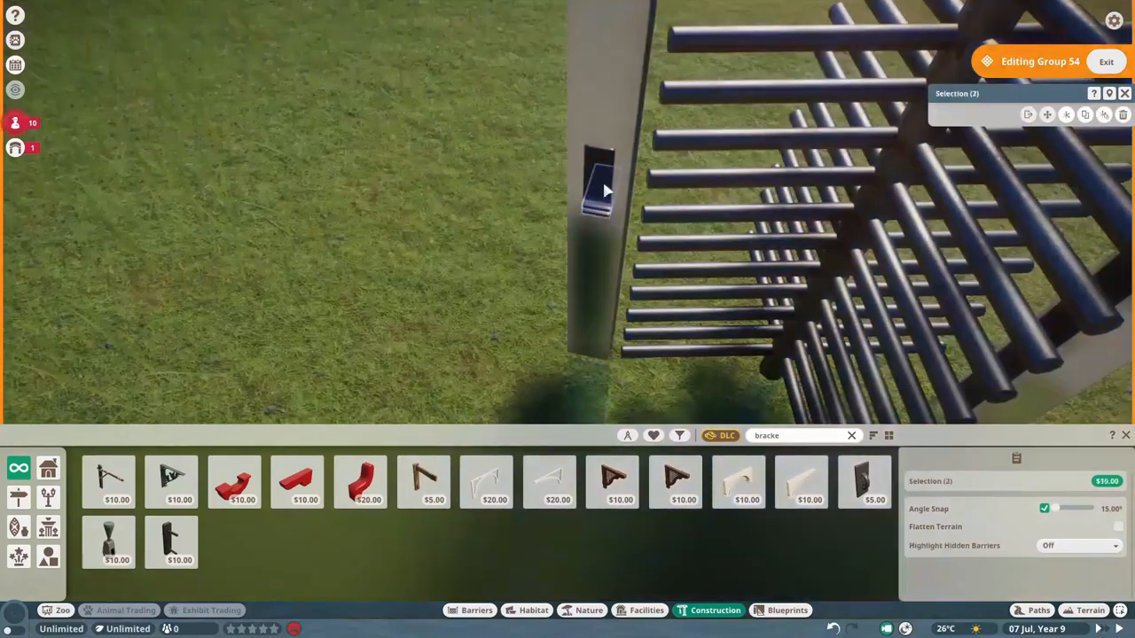
{"action": "left_click", "coordinate": [603, 214]}
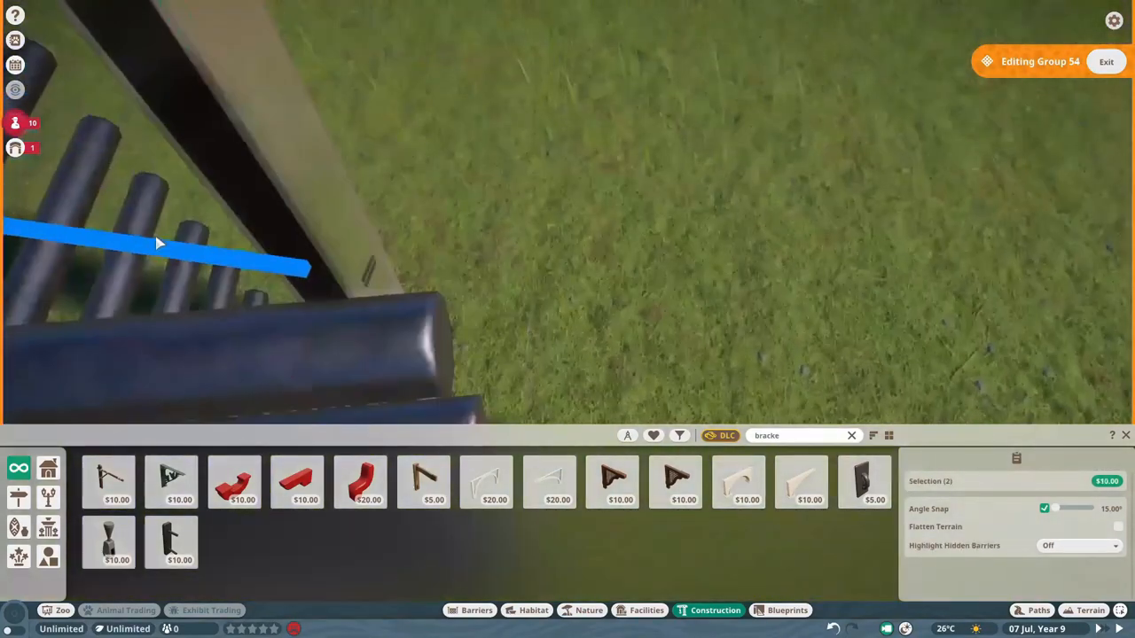
{"action": "left_click", "coordinate": [370, 269]}
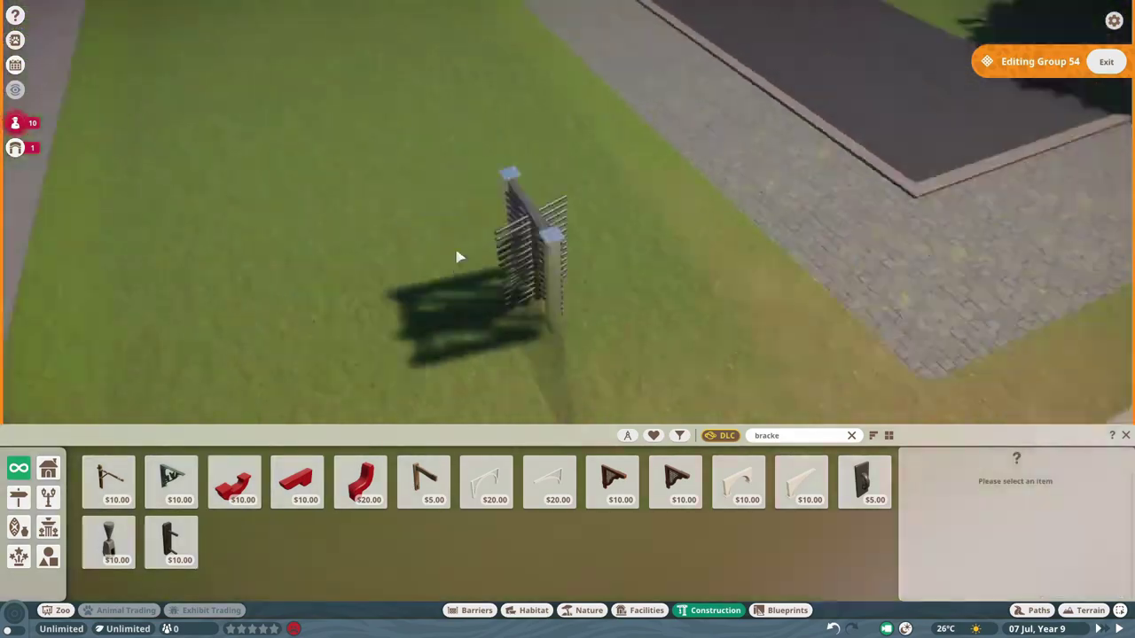
{"action": "left_click", "coordinate": [458, 254]}
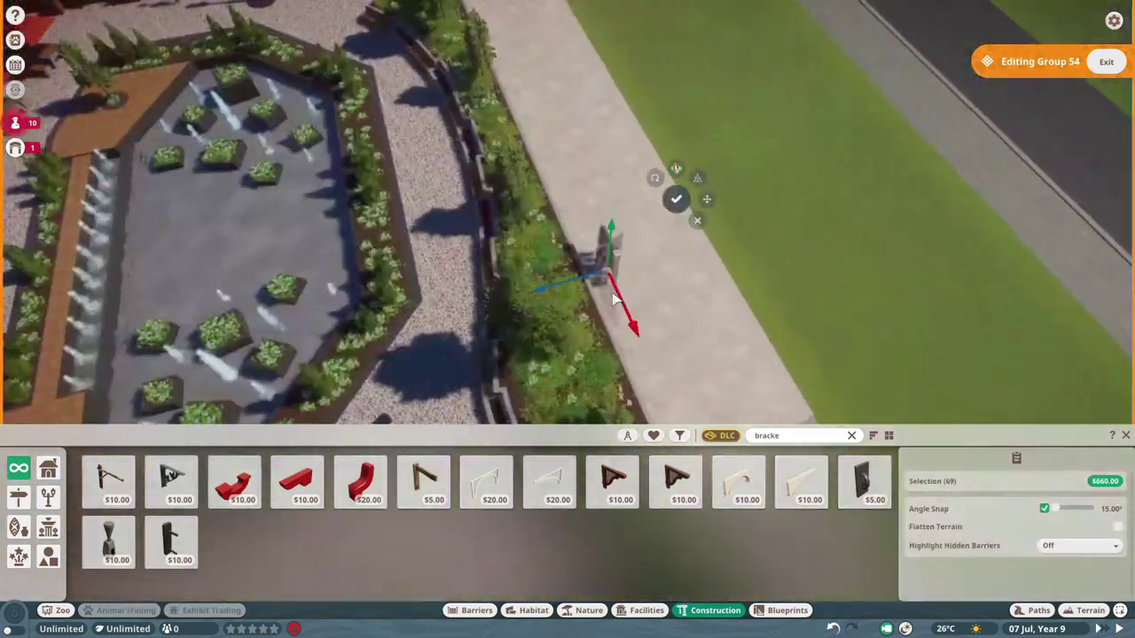
{"action": "scroll", "coordinate": [614, 300], "scroll_direction": "up", "scroll_amount": 5}
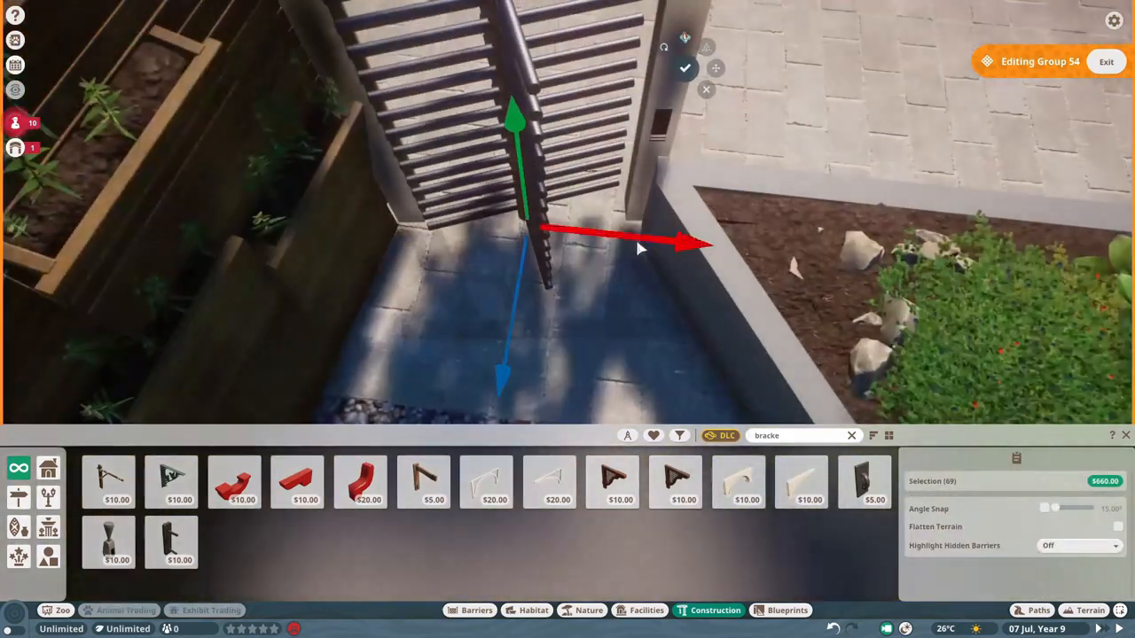
{"action": "key", "text": "m"}
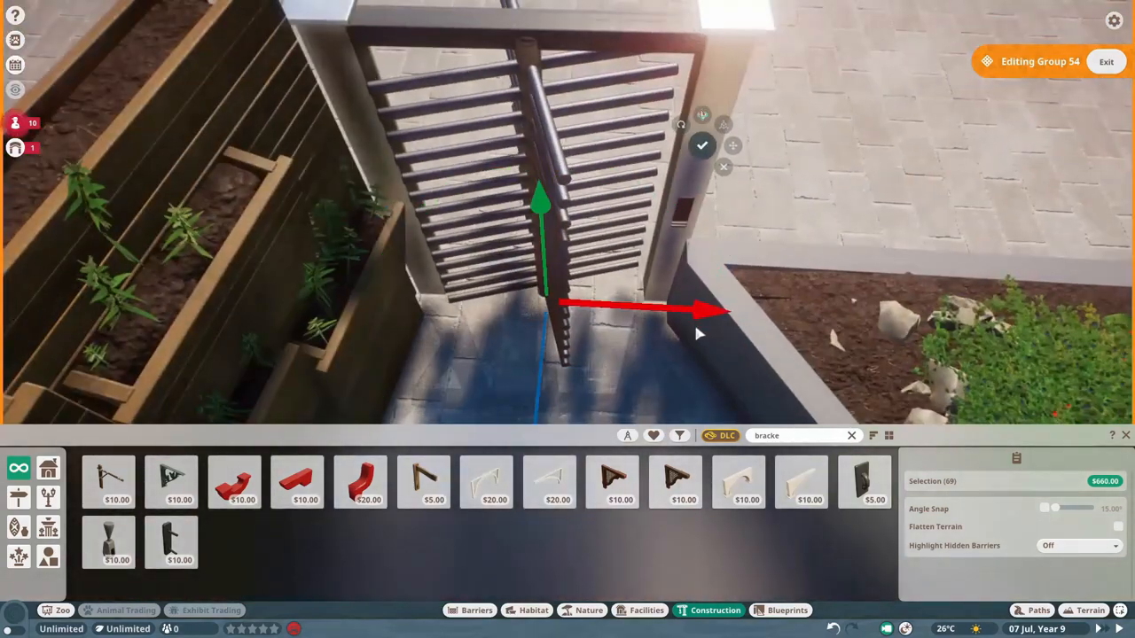
{"action": "scroll", "coordinate": [693, 321], "scroll_direction": "up", "scroll_amount": 3}
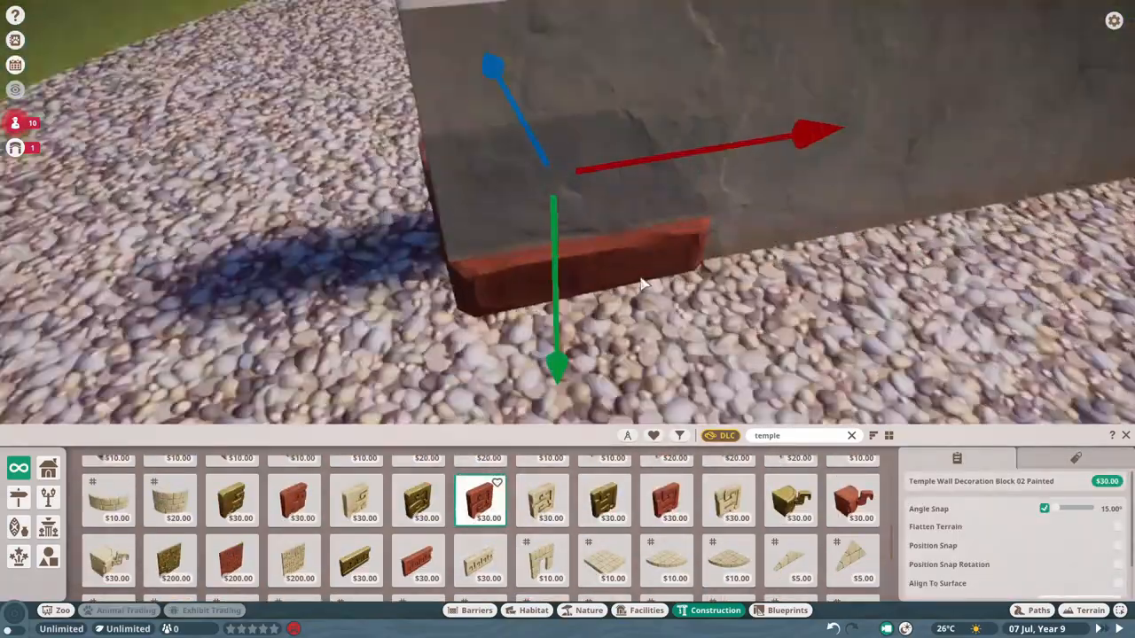
Place temple wall blocks in a row along the gravel slab, sliding each to the row end
{"action": "key", "text": "Tab"}
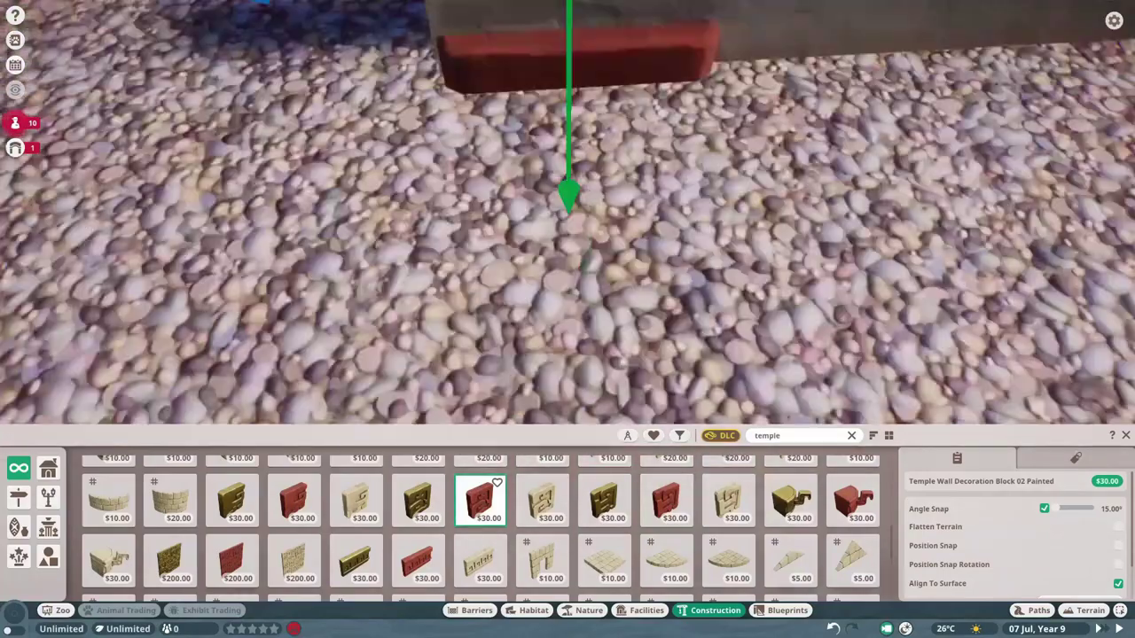
{"action": "left_click", "coordinate": [564, 220]}
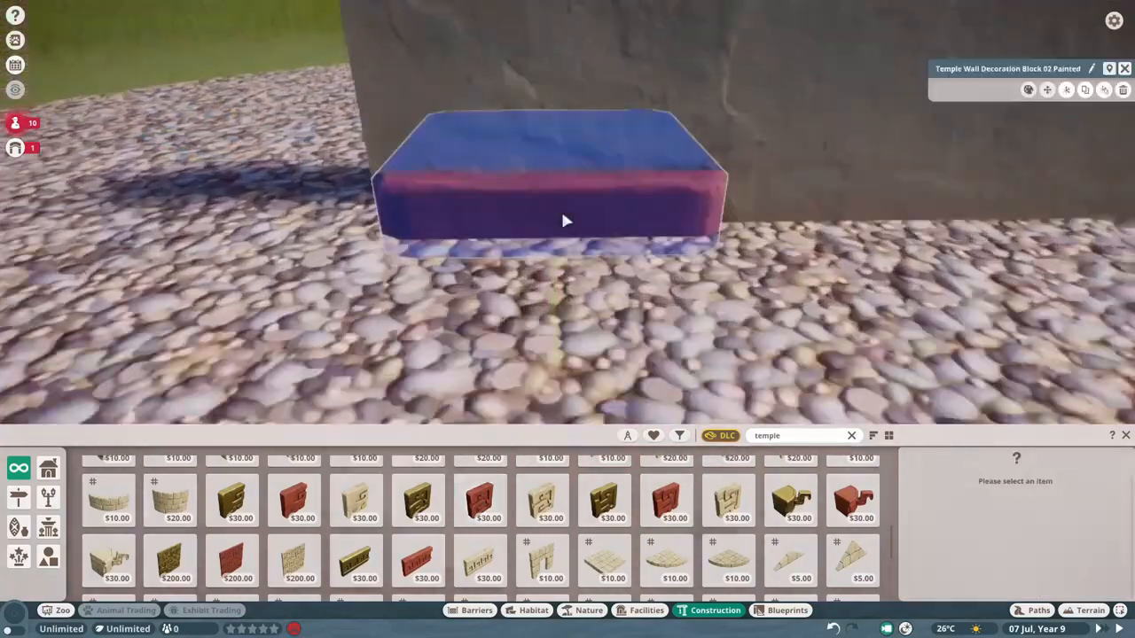
{"action": "key", "text": "Tab"}
{"action": "key", "text": "Tab"}
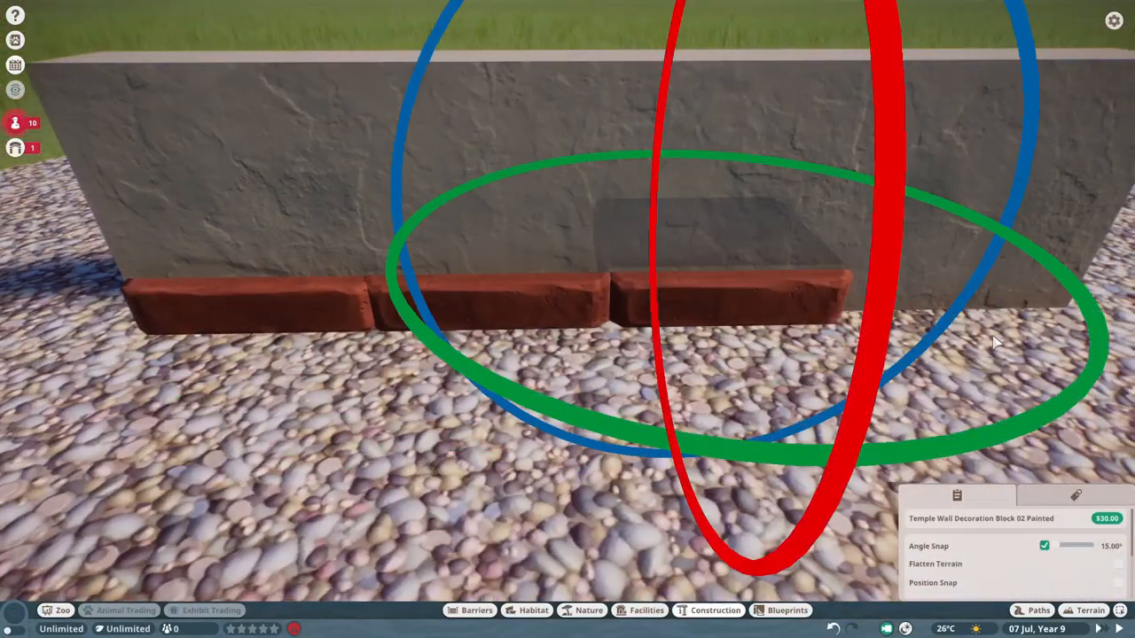
{"action": "key", "text": "Tab"}
{"action": "left_click_drag", "start_coordinate": [324, 253], "coordinate": [898, 277]}
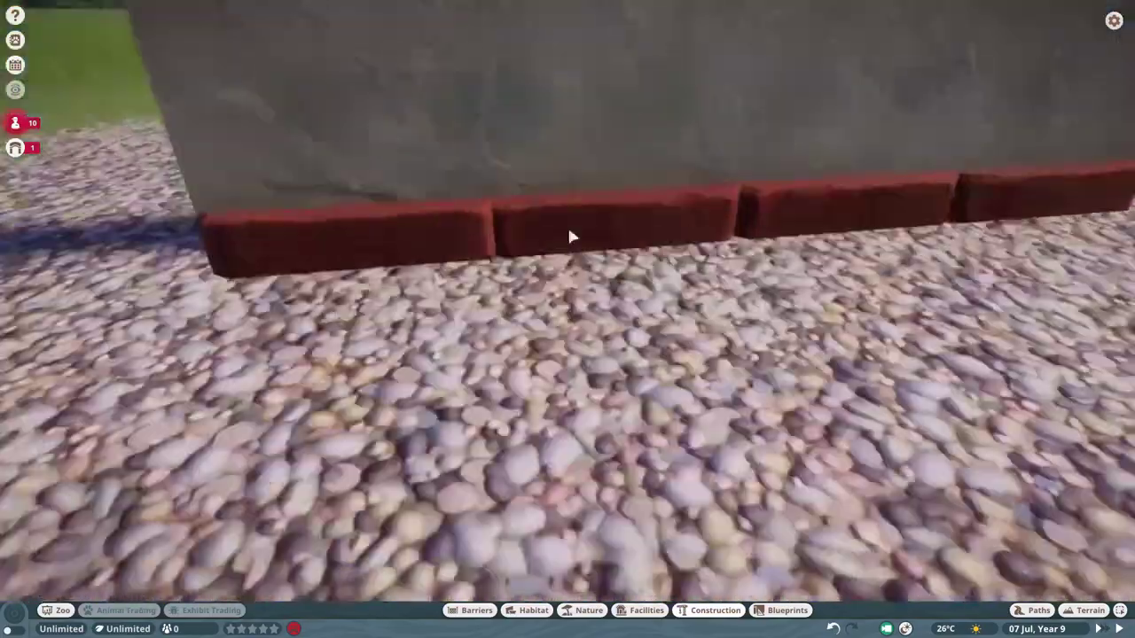
{"action": "key", "text": "Tab"}
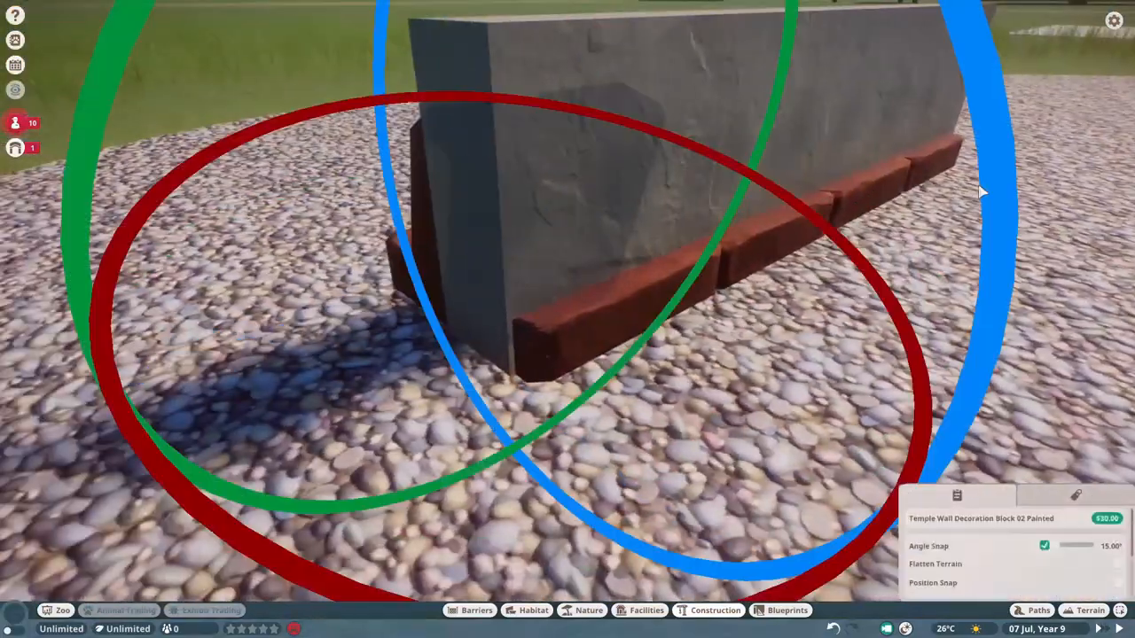
{"action": "key", "text": "q"}
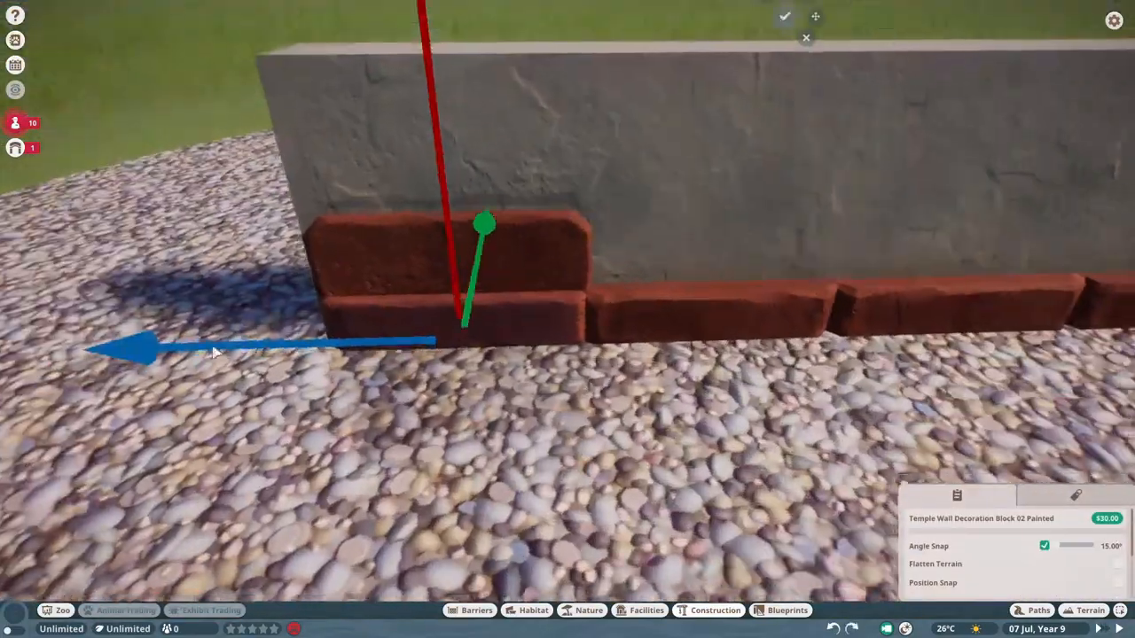
{"action": "key", "text": "a"}
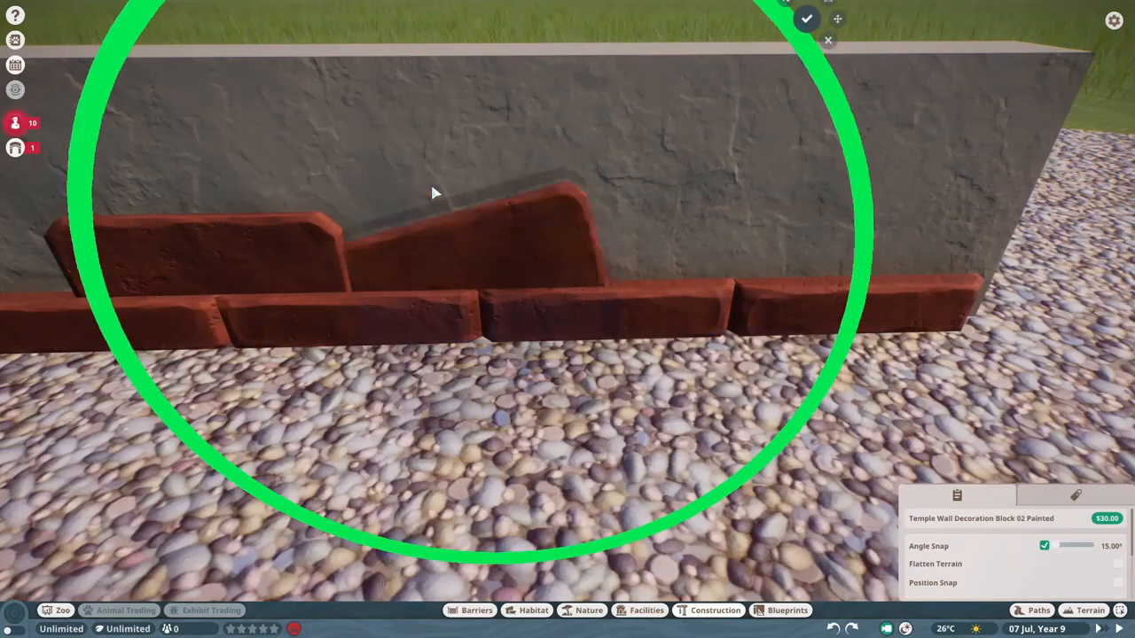
{"action": "key", "text": "Tab"}
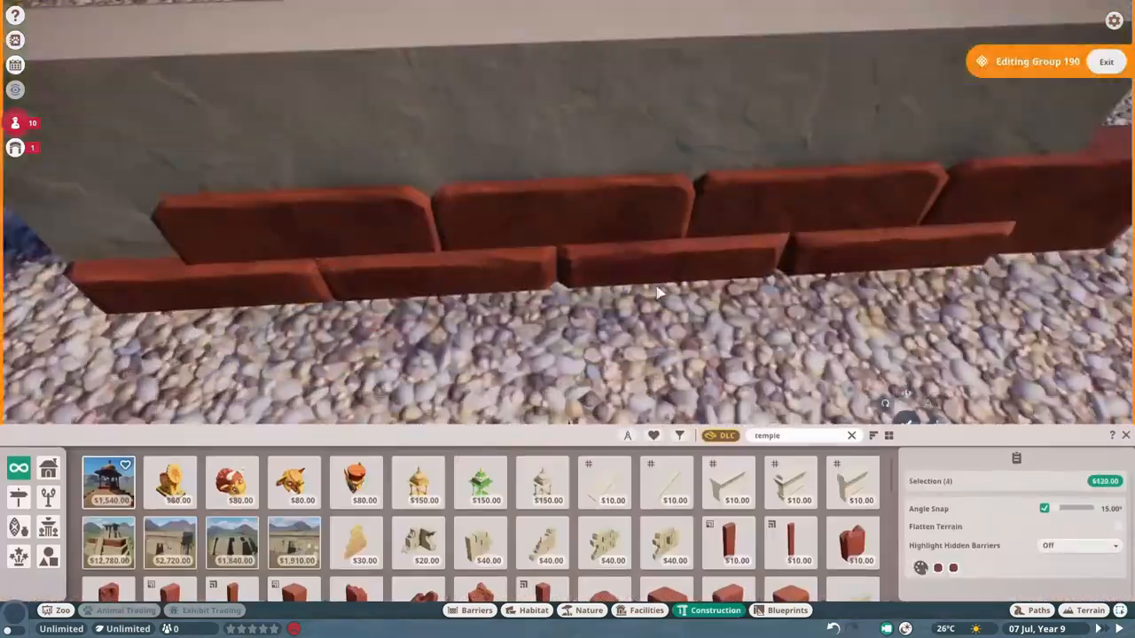
{"action": "scroll", "coordinate": [658, 293], "scroll_direction": "down", "scroll_amount": 3}
{"action": "scroll", "coordinate": [608, 305], "scroll_direction": "up", "scroll_amount": 3}
Select the bottom bricks, then every brick of the low stone wall
{"action": "left_click", "coordinate": [634, 213]}
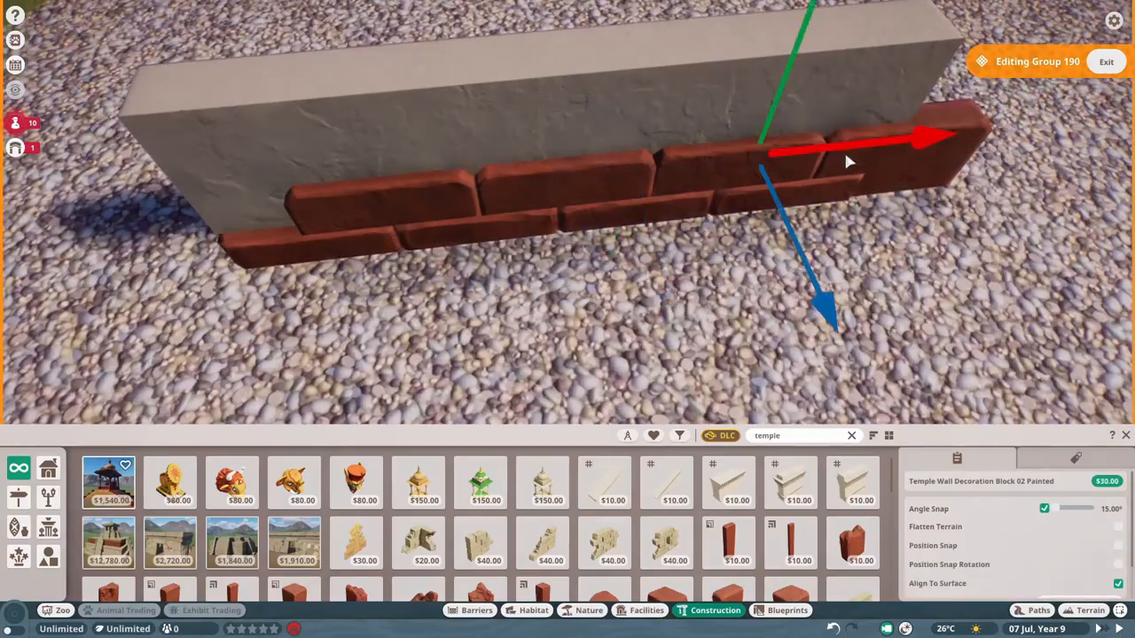
{"action": "scroll", "coordinate": [847, 161], "scroll_direction": "down", "scroll_amount": 3}
{"action": "key", "text": "ctrl+a"}
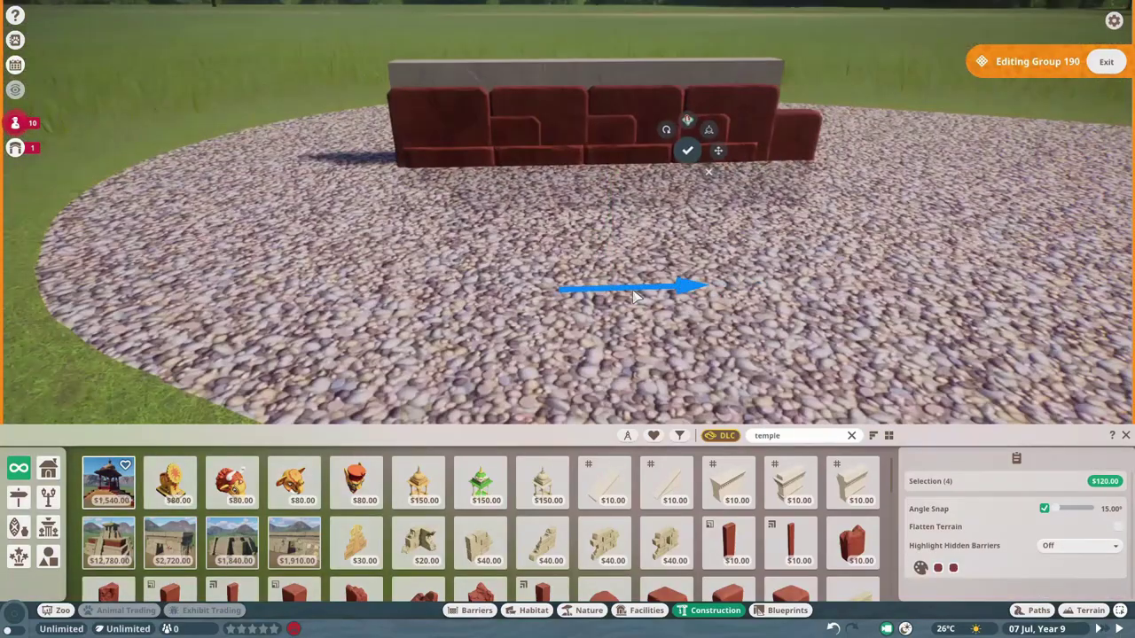
{"action": "scroll", "coordinate": [634, 297], "scroll_direction": "up", "scroll_amount": 5}
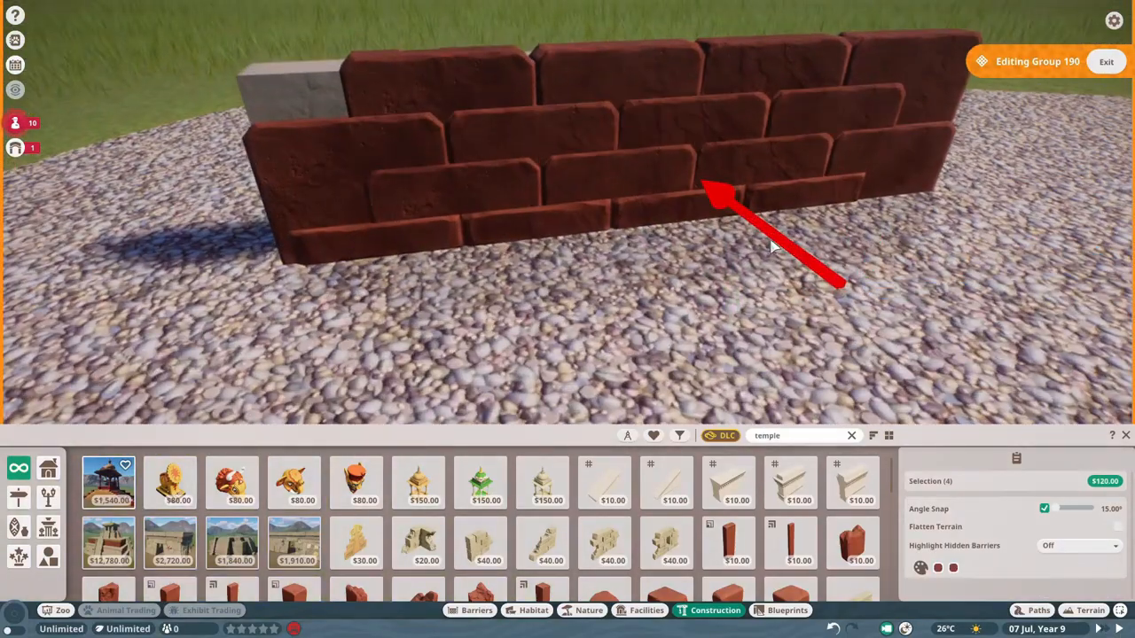
{"action": "scroll", "coordinate": [709, 191], "scroll_direction": "down", "scroll_amount": 5}
{"action": "key", "text": "ctrl+a"}
{"action": "scroll", "coordinate": [820, 162], "scroll_direction": "up", "scroll_amount": 5}
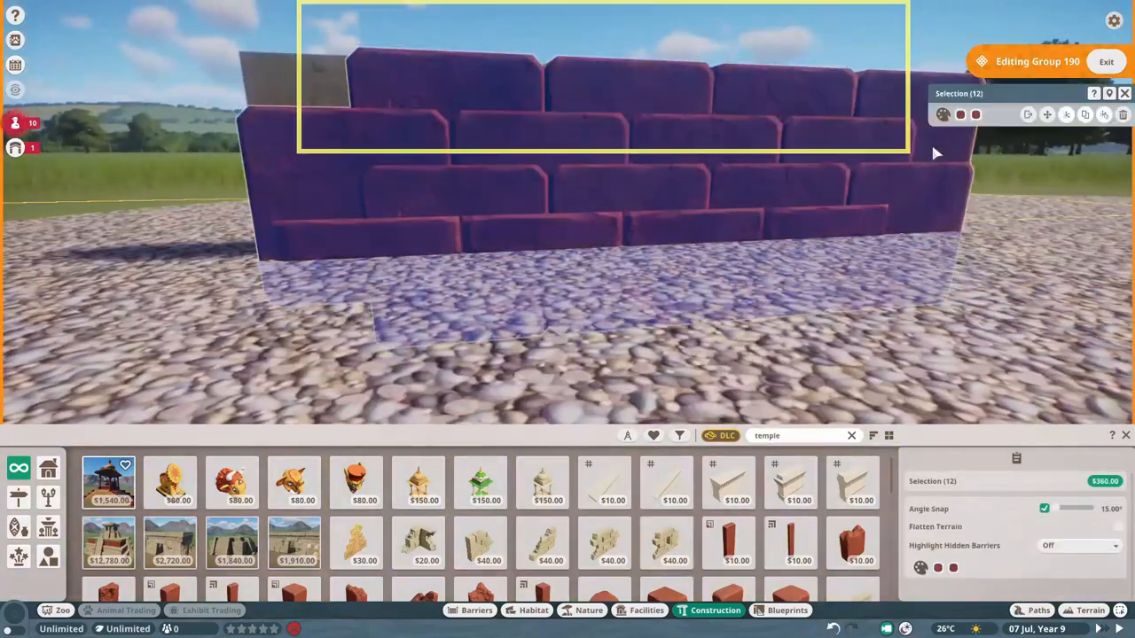
{"action": "left_click_drag", "start_coordinate": [935, 154], "coordinate": [933, 152]}
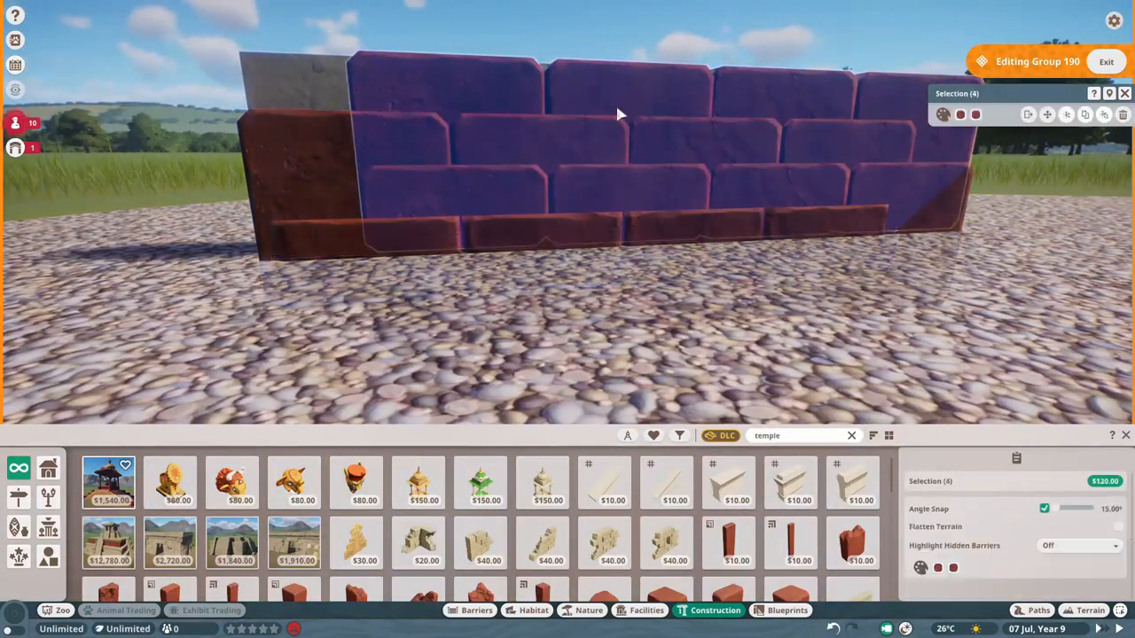
{"action": "scroll", "coordinate": [619, 113], "scroll_direction": "down", "scroll_amount": 3}
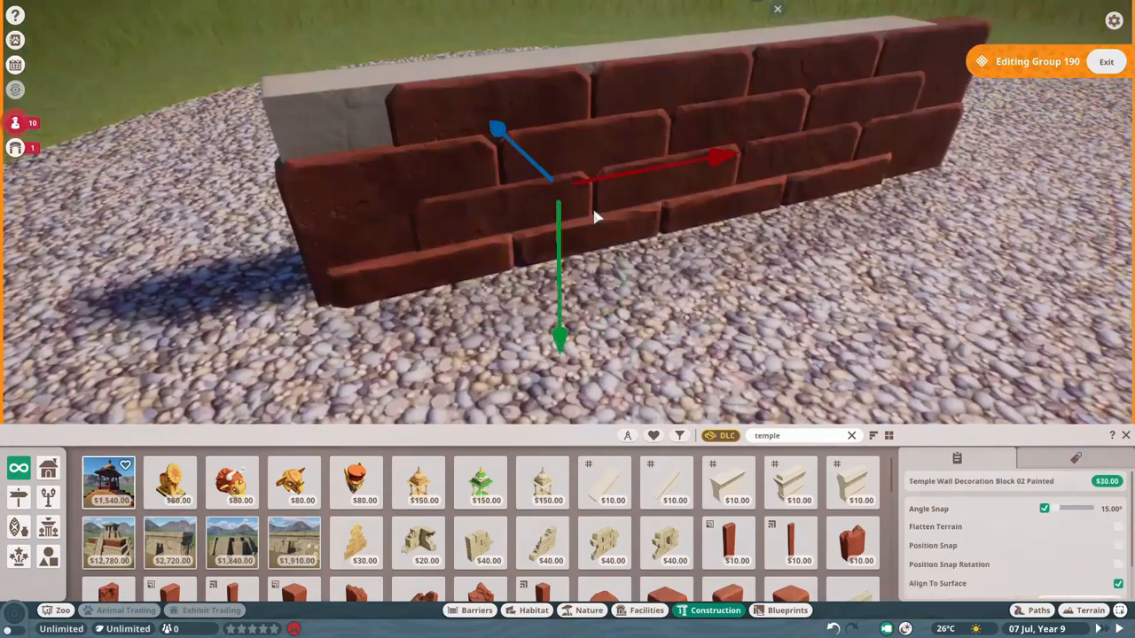
{"action": "scroll", "coordinate": [472, 142], "scroll_direction": "up", "scroll_amount": 2}
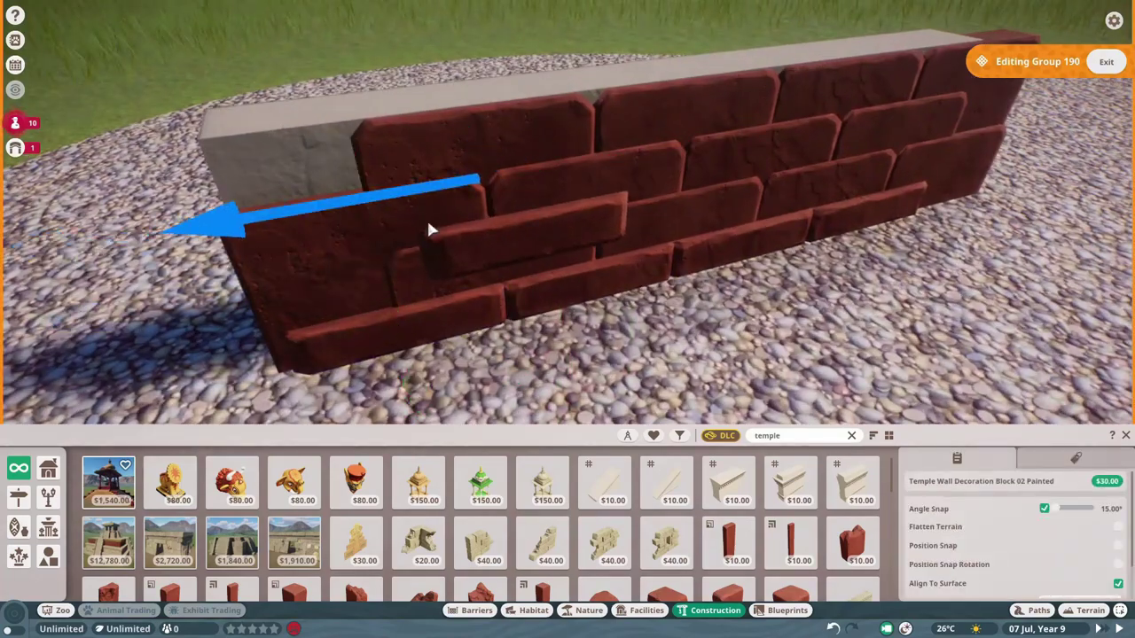
{"action": "scroll", "coordinate": [428, 230], "scroll_direction": "down", "scroll_amount": 3}
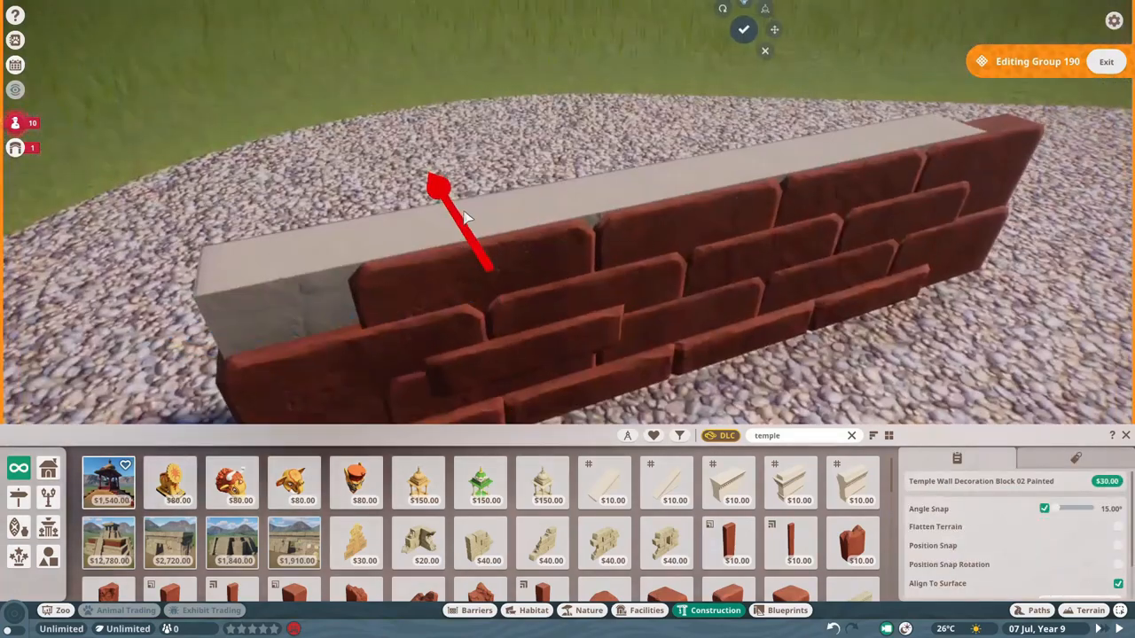
{"action": "scroll", "coordinate": [730, 240], "scroll_direction": "up", "scroll_amount": 2}
{"action": "scroll", "coordinate": [729, 240], "scroll_direction": "up", "scroll_amount": 2}
{"action": "scroll", "coordinate": [388, 152], "scroll_direction": "up", "scroll_amount": 1}
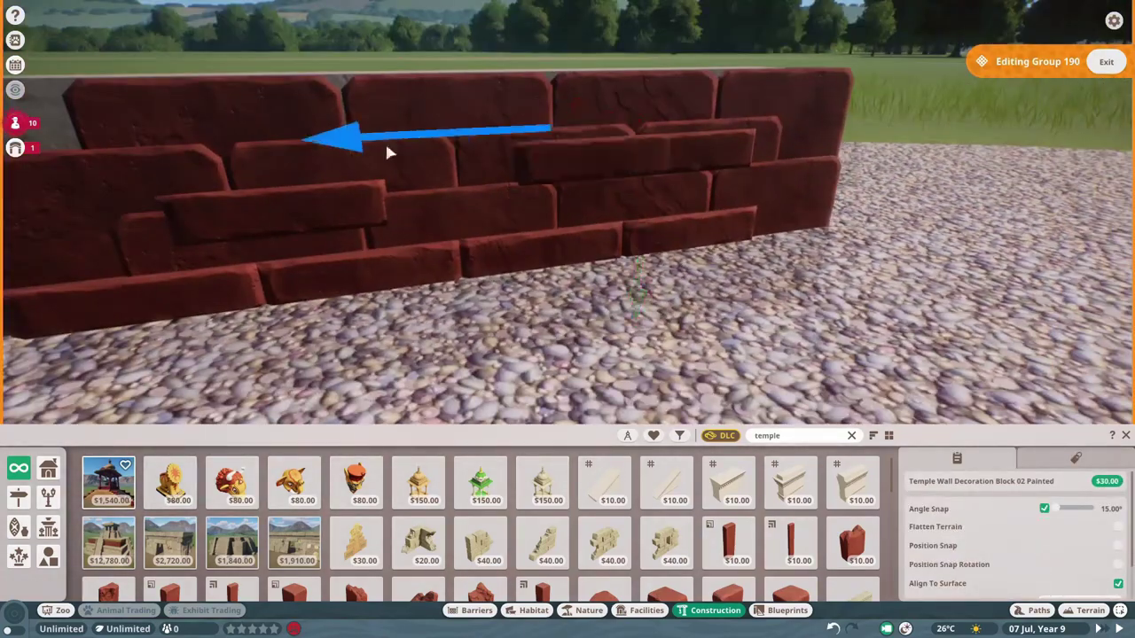
{"action": "scroll", "coordinate": [413, 106], "scroll_direction": "down", "scroll_amount": 2}
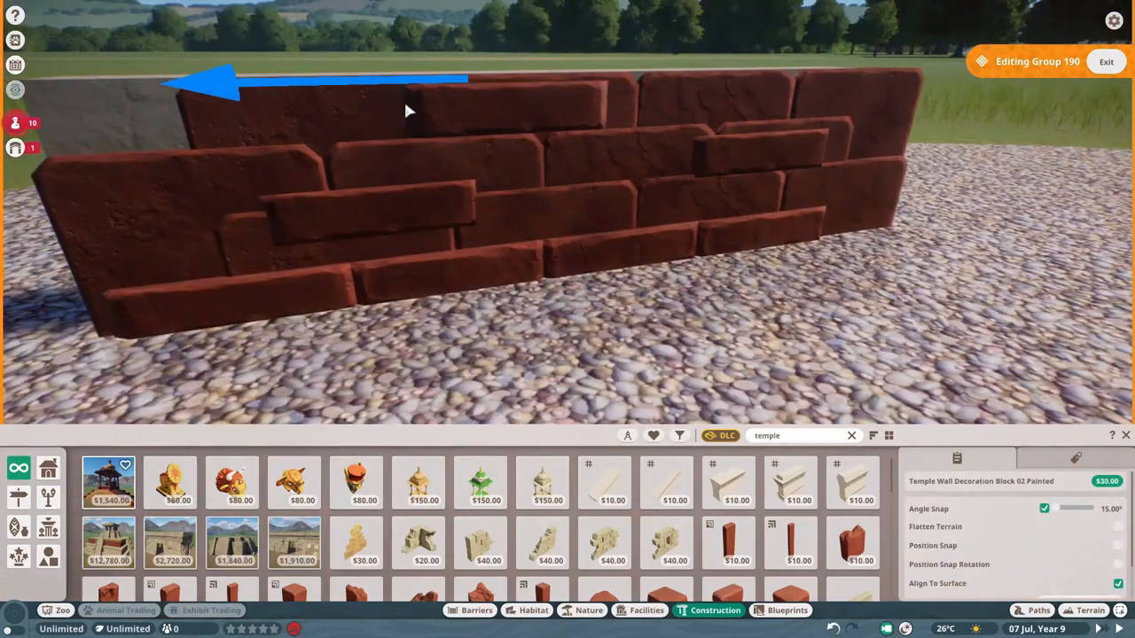
{"action": "scroll", "coordinate": [469, 134], "scroll_direction": "down", "scroll_amount": 2}
{"action": "key", "text": "Escape"}
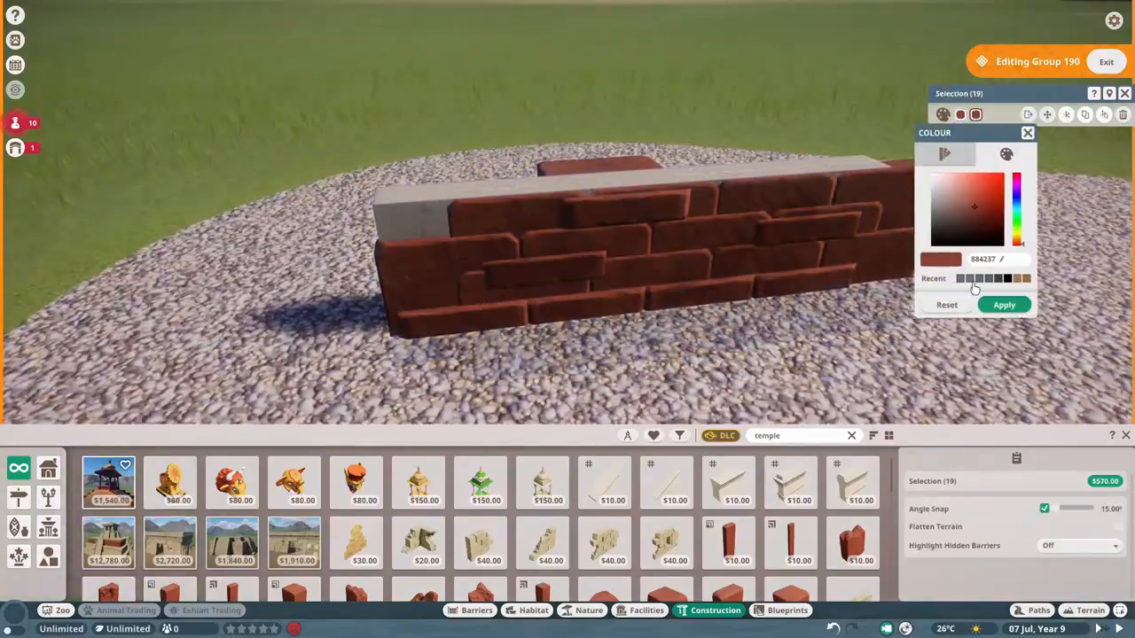
{"action": "scroll", "coordinate": [810, 145], "scroll_direction": "up", "scroll_amount": 3}
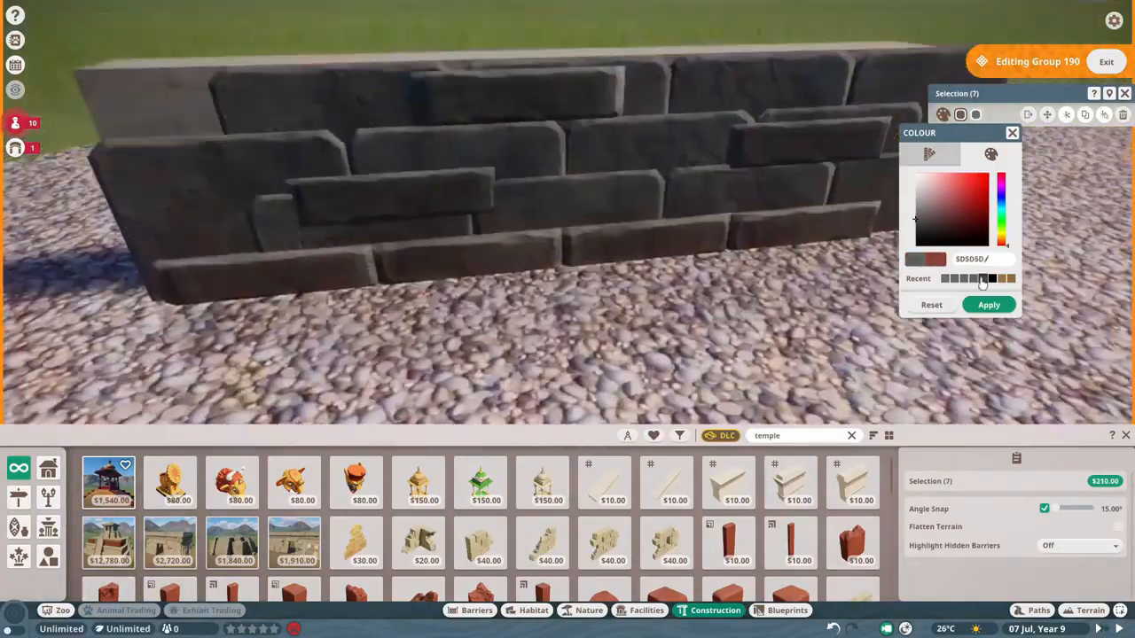
Select the stone wall group and enter group editing on it
{"action": "left_click", "coordinate": [809, 145]}
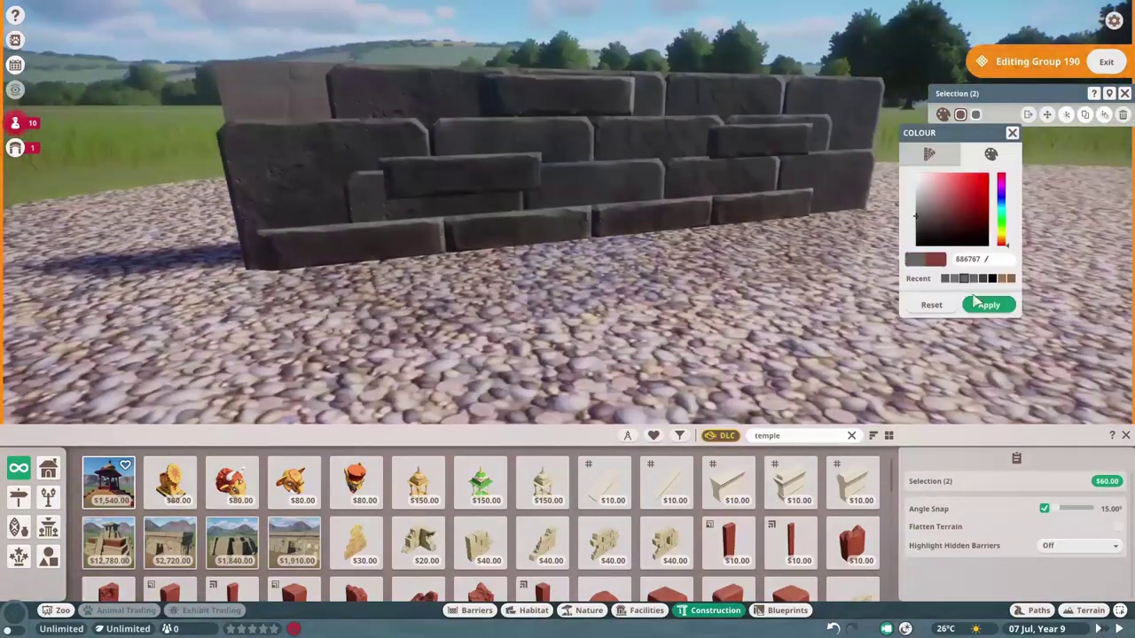
{"action": "left_click", "coordinate": [975, 304]}
{"action": "scroll", "coordinate": [975, 303], "scroll_direction": "down", "scroll_amount": 3}
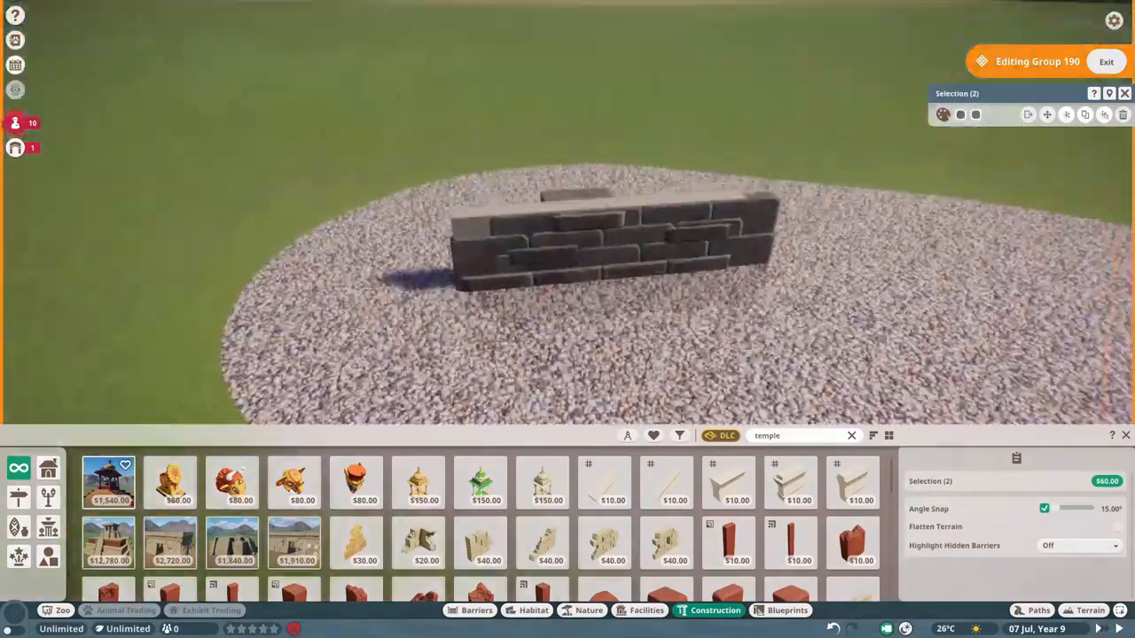
{"action": "key", "text": "Escape"}
{"action": "scroll", "coordinate": [743, 231], "scroll_direction": "up", "scroll_amount": 2}
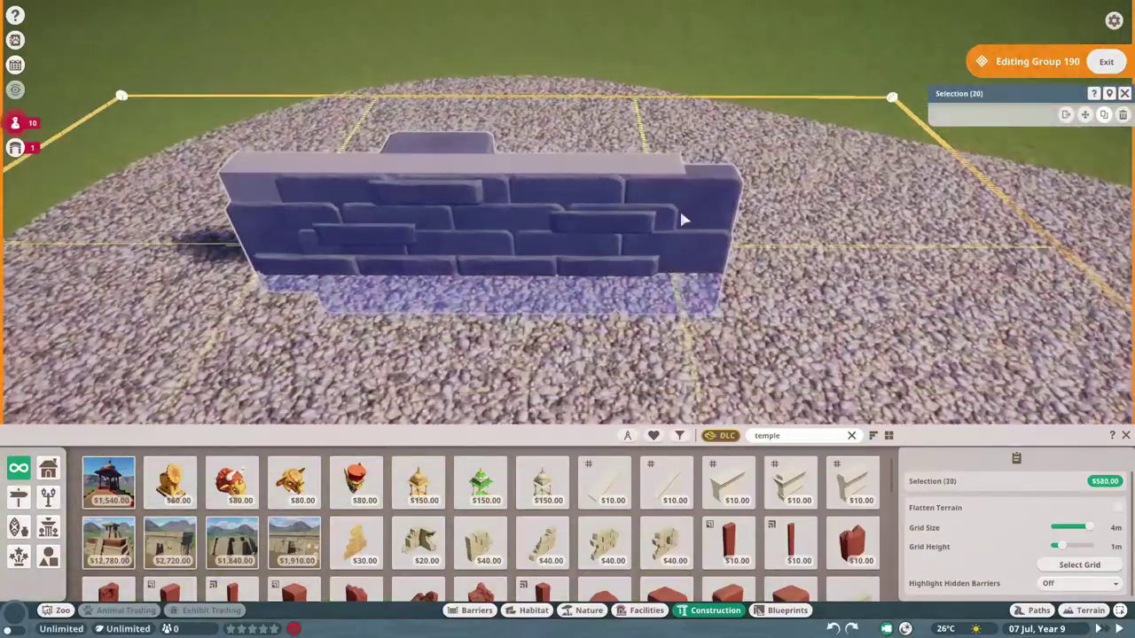
{"action": "left_click", "coordinate": [679, 208]}
{"action": "scroll", "coordinate": [461, 348], "scroll_direction": "up", "scroll_amount": 3}
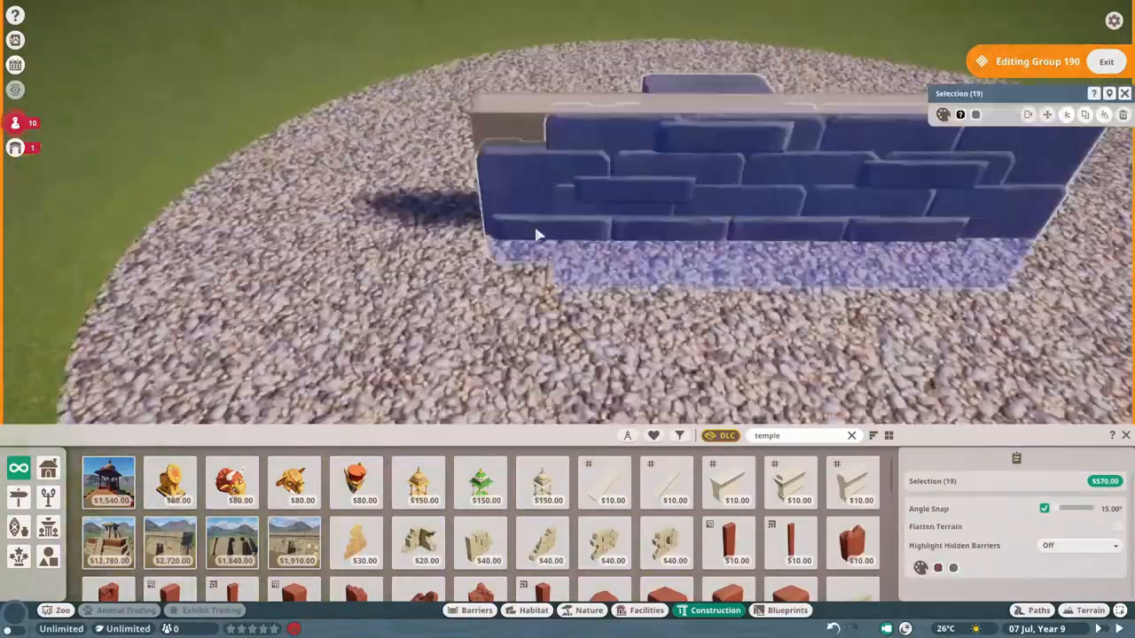
{"action": "left_click", "coordinate": [534, 236]}
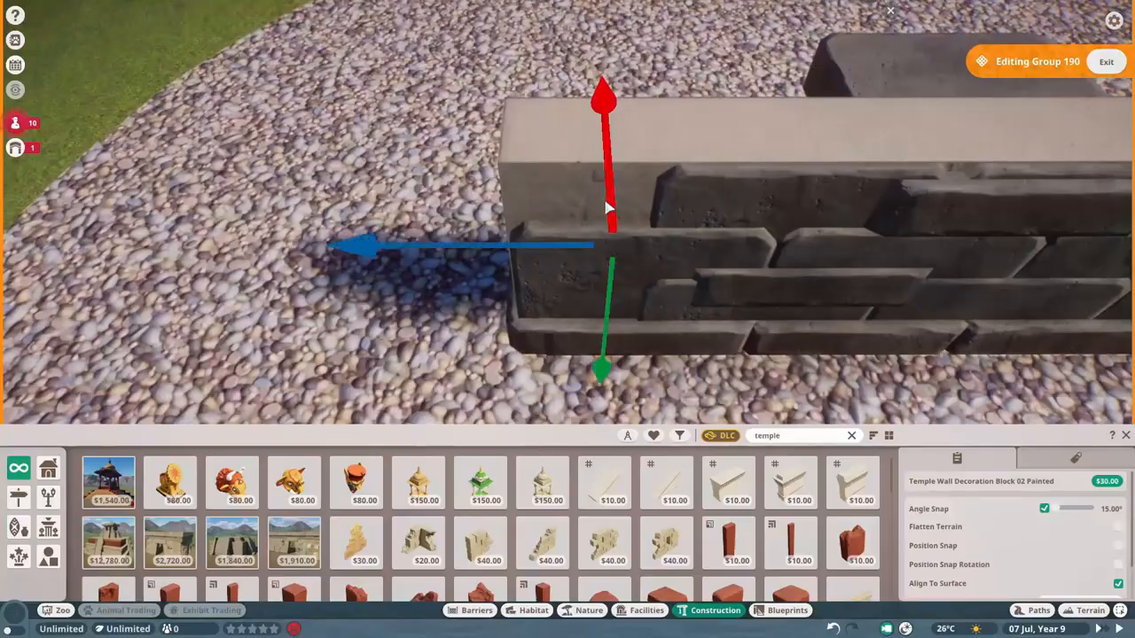
{"action": "key", "text": "q"}
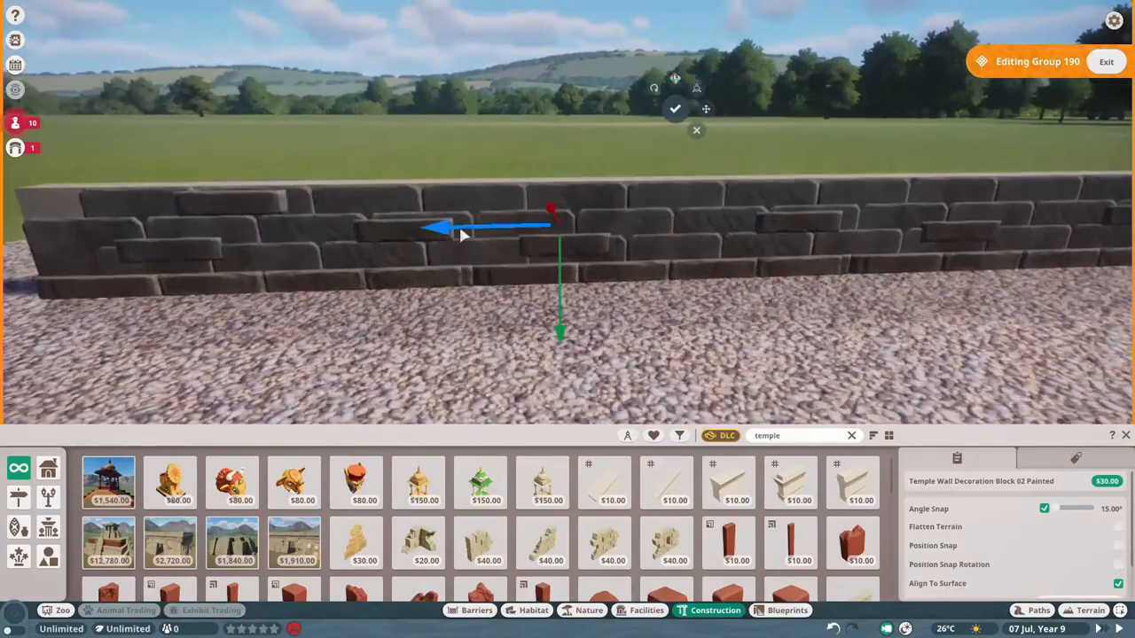
{"action": "left_click", "coordinate": [596, 203]}
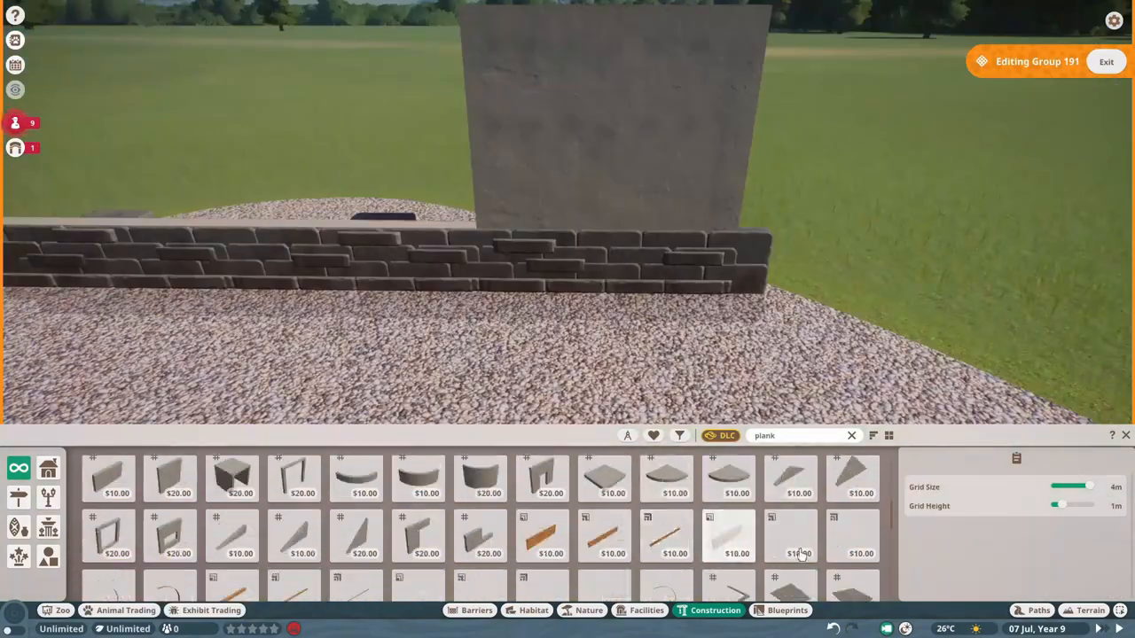
Stack Plank Thick Painted 4m pieces against the panel on the stone wall
{"action": "left_click", "coordinate": [852, 536]}
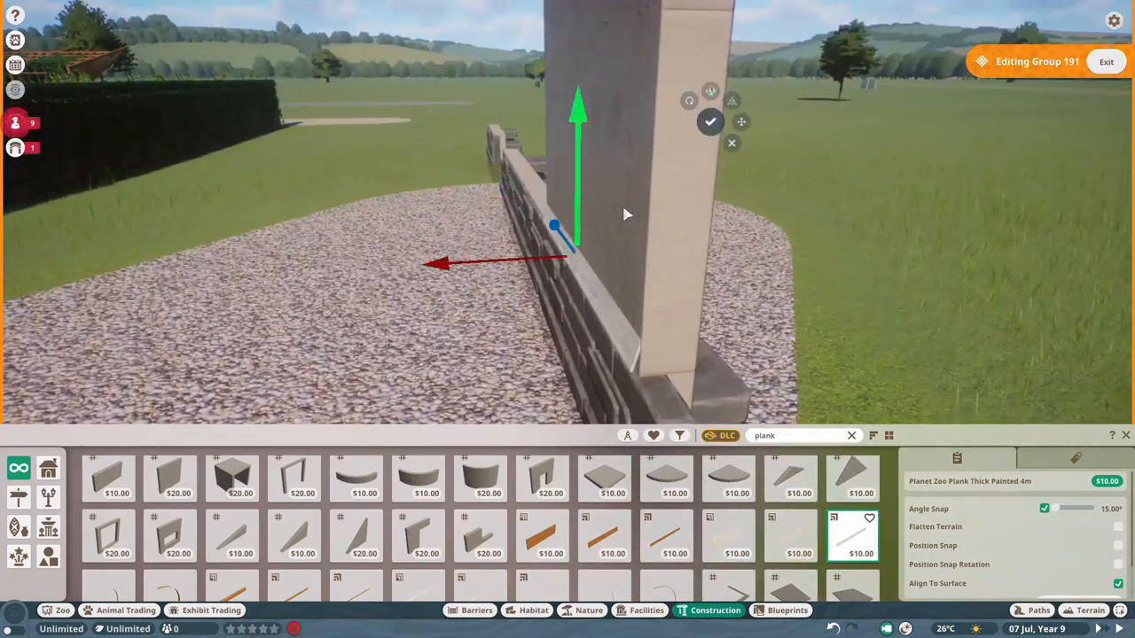
{"action": "scroll", "coordinate": [626, 214], "scroll_direction": "up", "scroll_amount": 3}
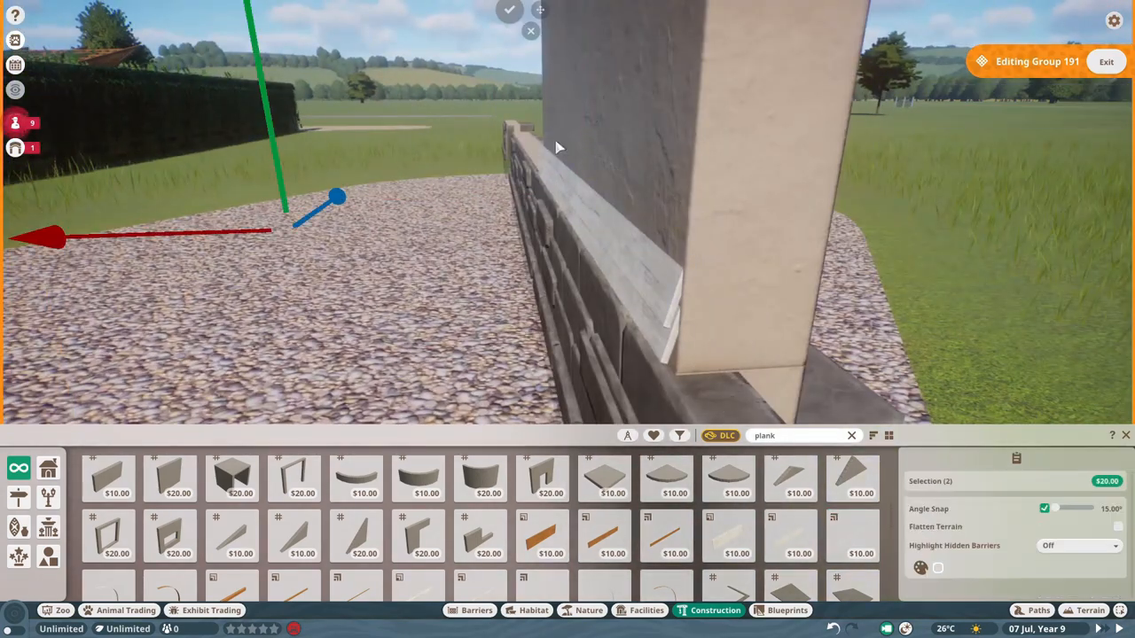
{"action": "left_click_drag", "start_coordinate": [429, 182], "coordinate": [596, 318]}
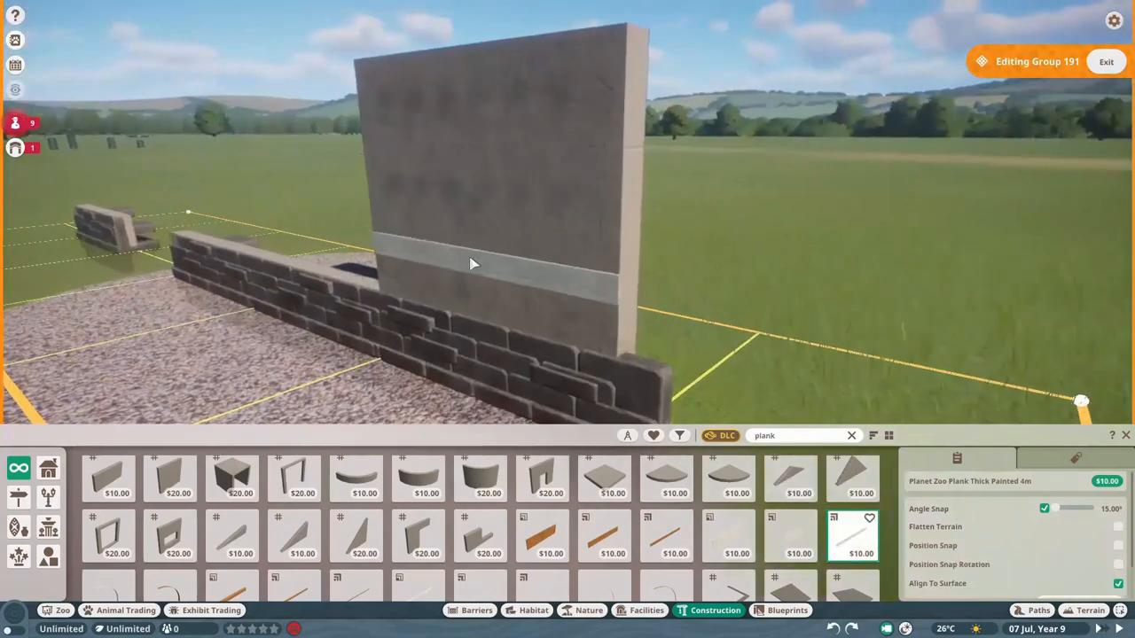
{"action": "scroll", "coordinate": [610, 131], "scroll_direction": "up", "scroll_amount": 2}
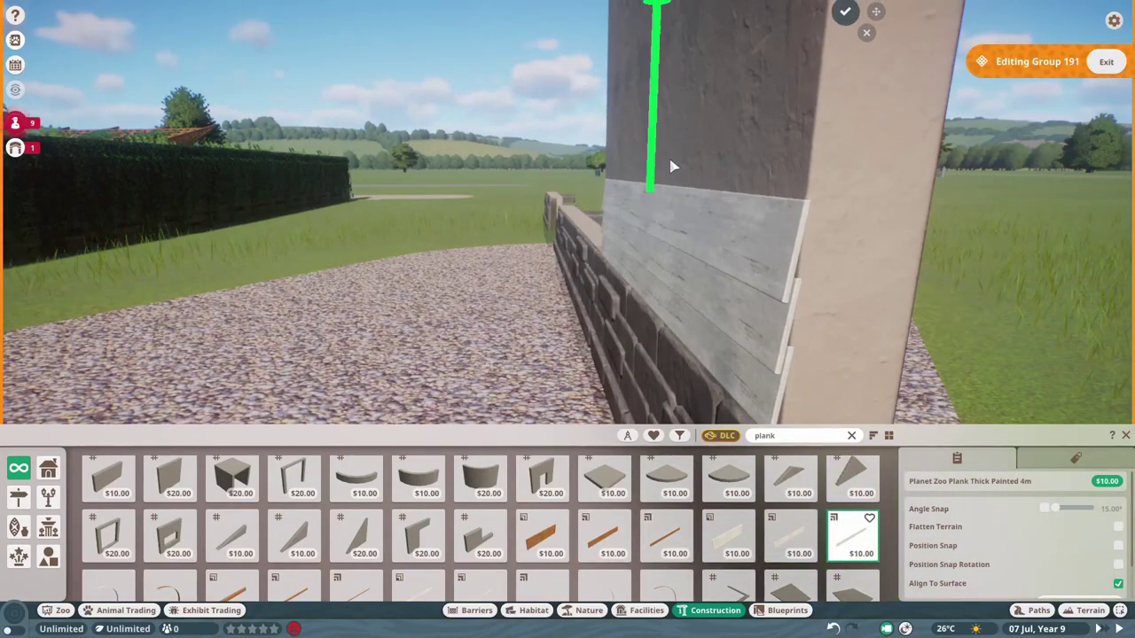
{"action": "left_click", "coordinate": [671, 167]}
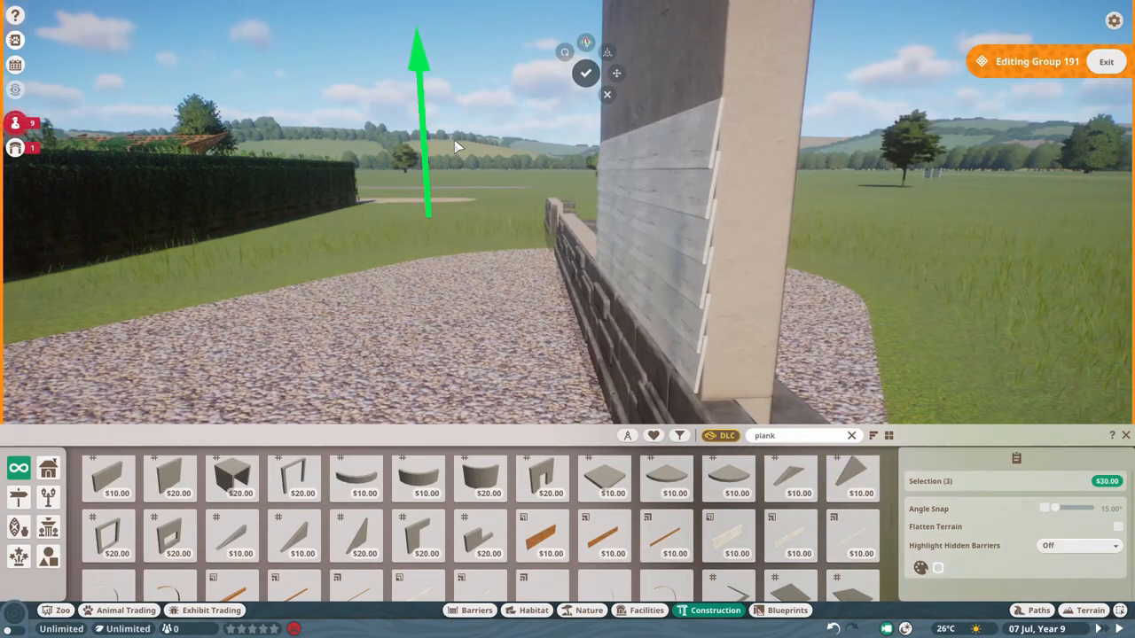
{"action": "scroll", "coordinate": [473, 284], "scroll_direction": "down", "scroll_amount": 2}
{"action": "scroll", "coordinate": [468, 168], "scroll_direction": "up", "scroll_amount": 3}
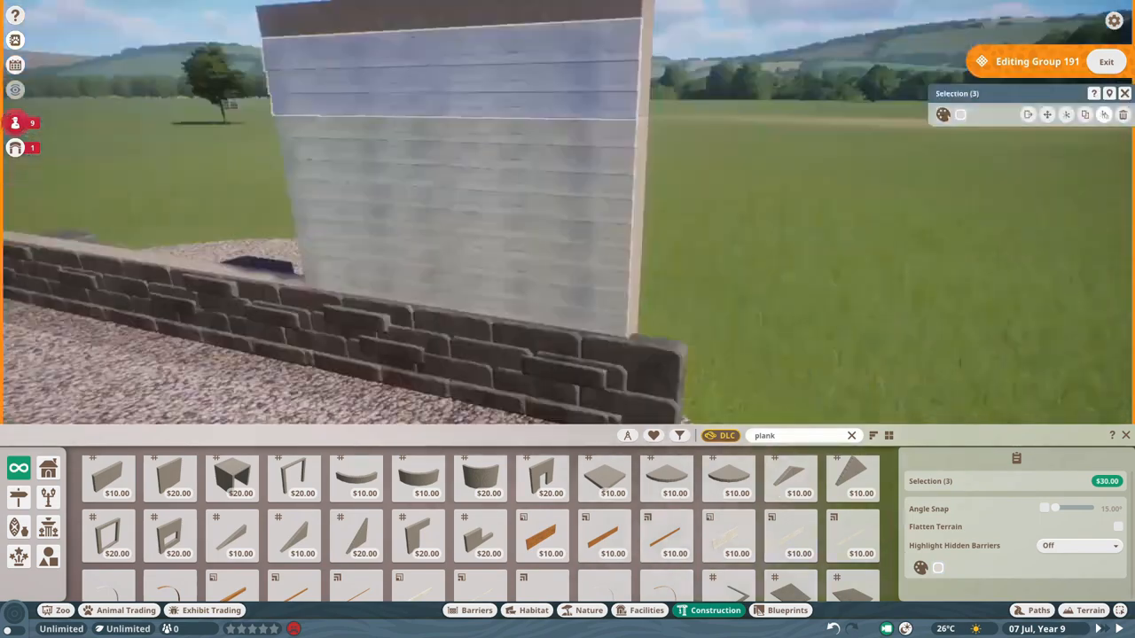
{"action": "key", "text": "ctrl+z"}
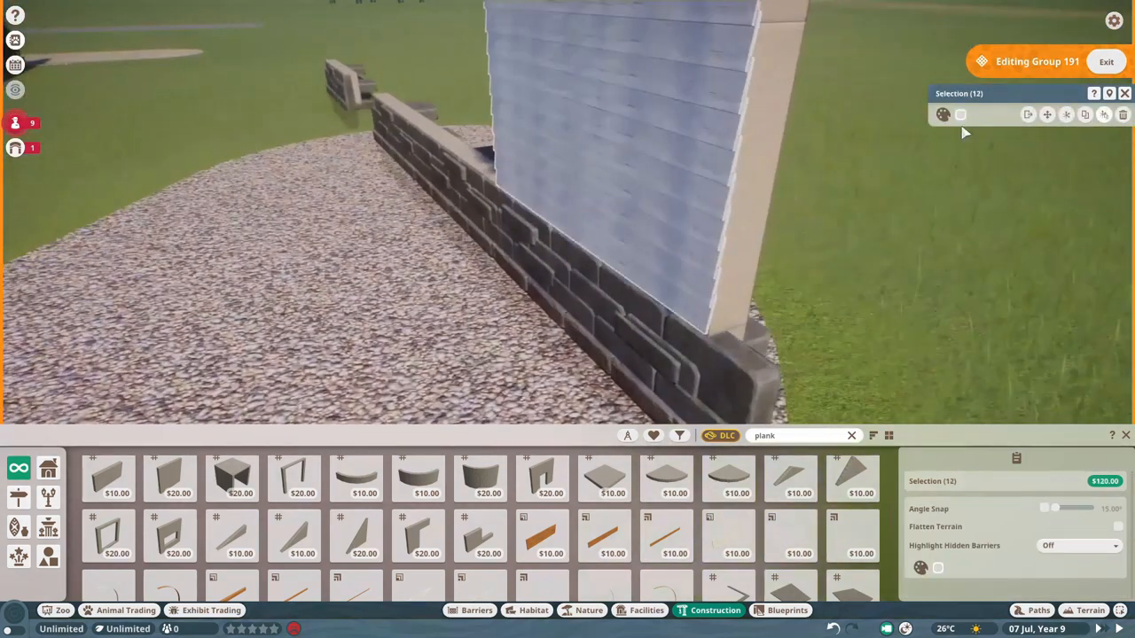
Paint the stacked planks dark brown and select the whole plank wall
{"action": "left_click", "coordinate": [635, 227]}
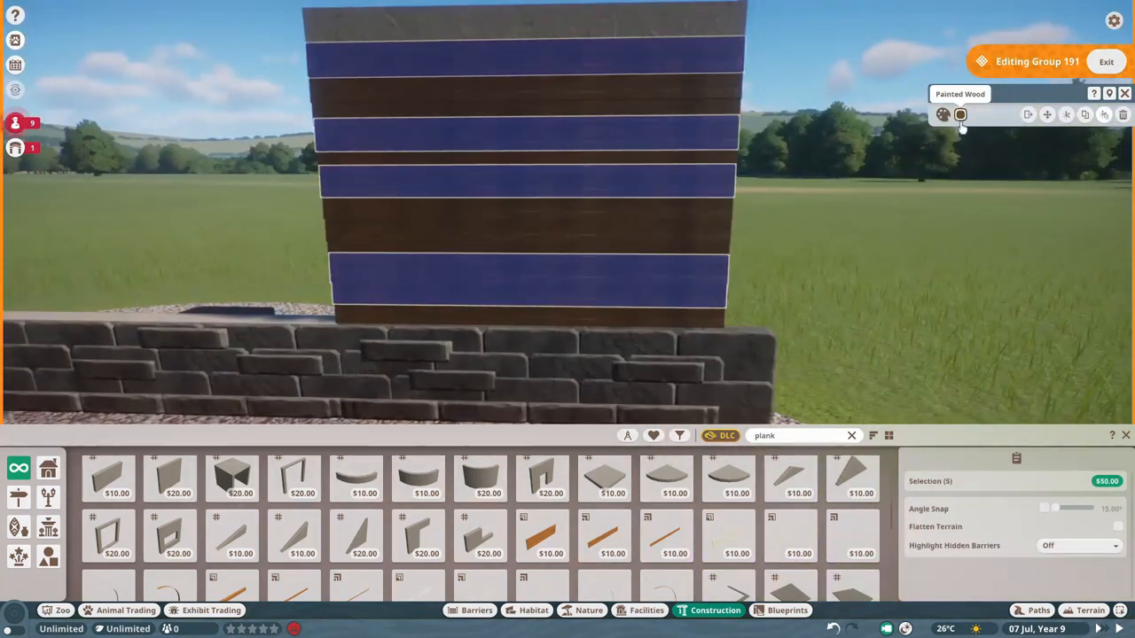
{"action": "scroll", "coordinate": [632, 346], "scroll_direction": "up", "scroll_amount": 2}
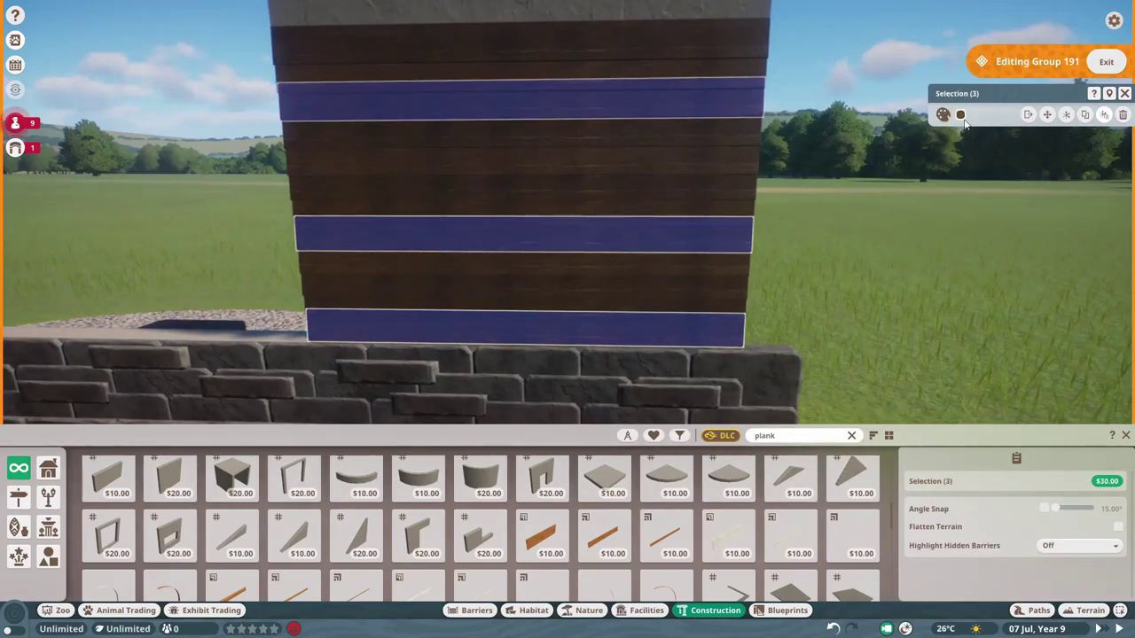
{"action": "left_click", "coordinate": [960, 115]}
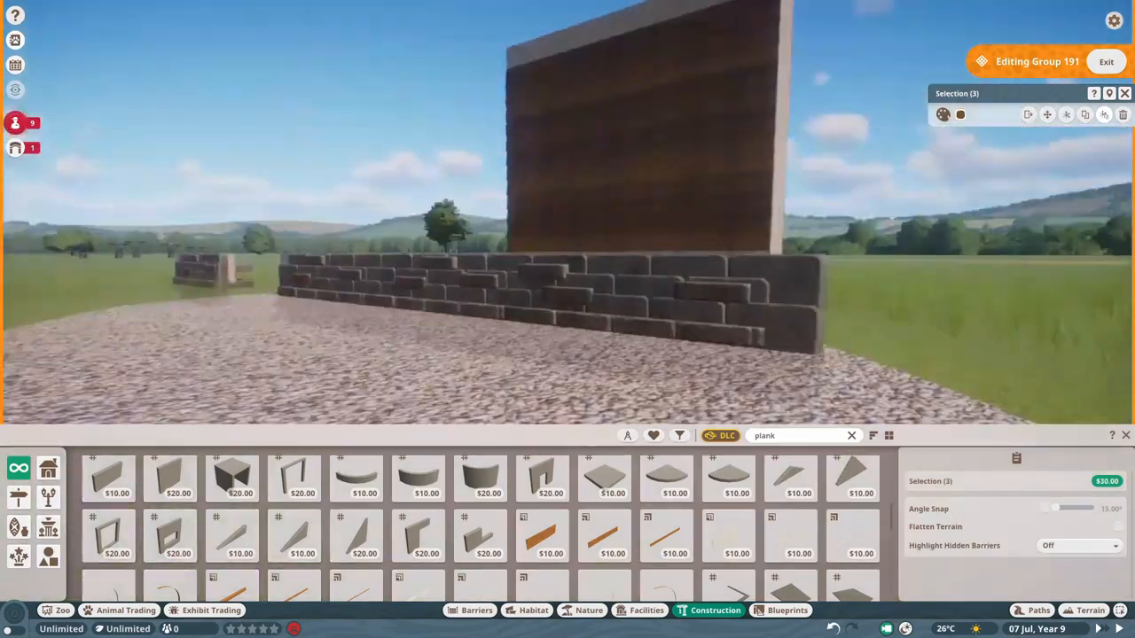
{"action": "key", "text": "Escape"}
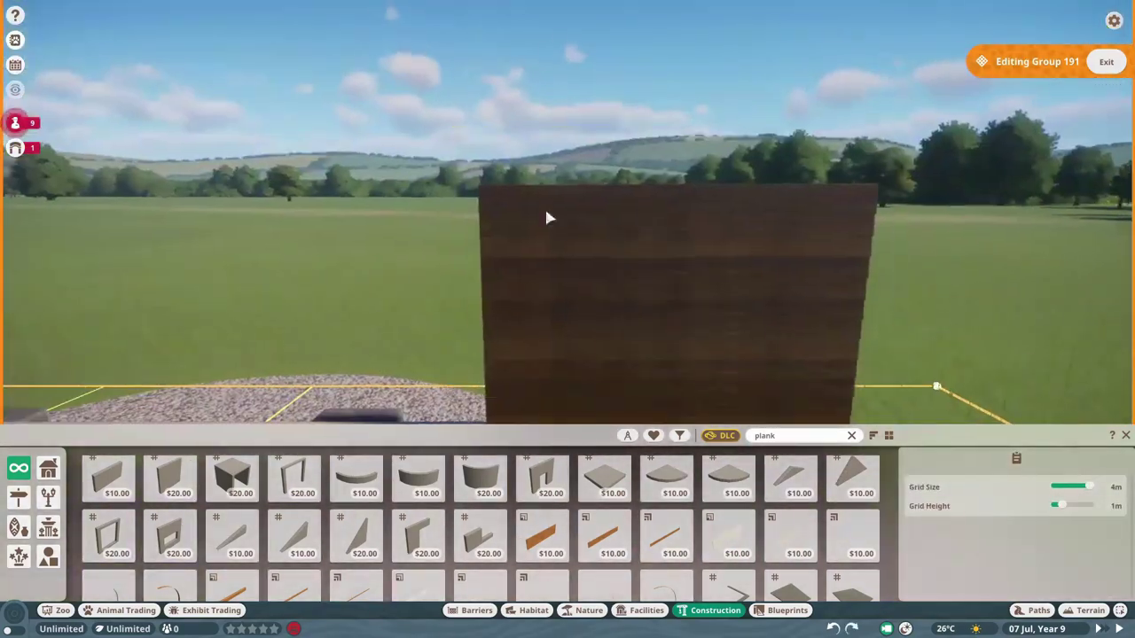
{"action": "left_click", "coordinate": [547, 217]}
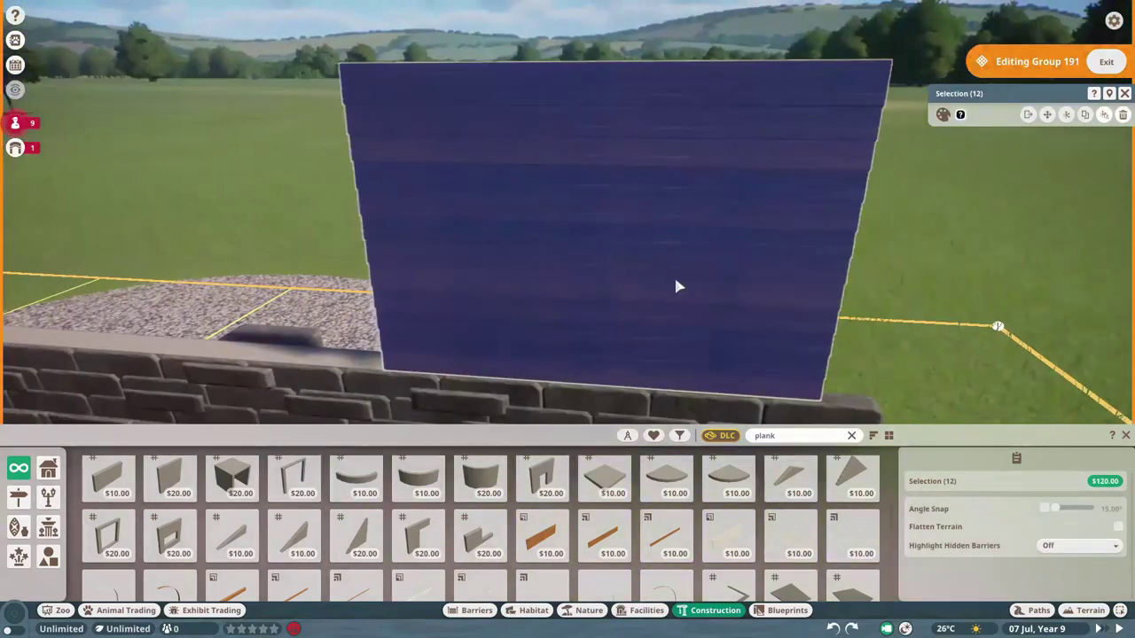
Edit the plank wall group and move it squarely onto the stone base, checking from several angles
{"action": "left_click", "coordinate": [679, 287]}
{"action": "left_click", "coordinate": [446, 316]}
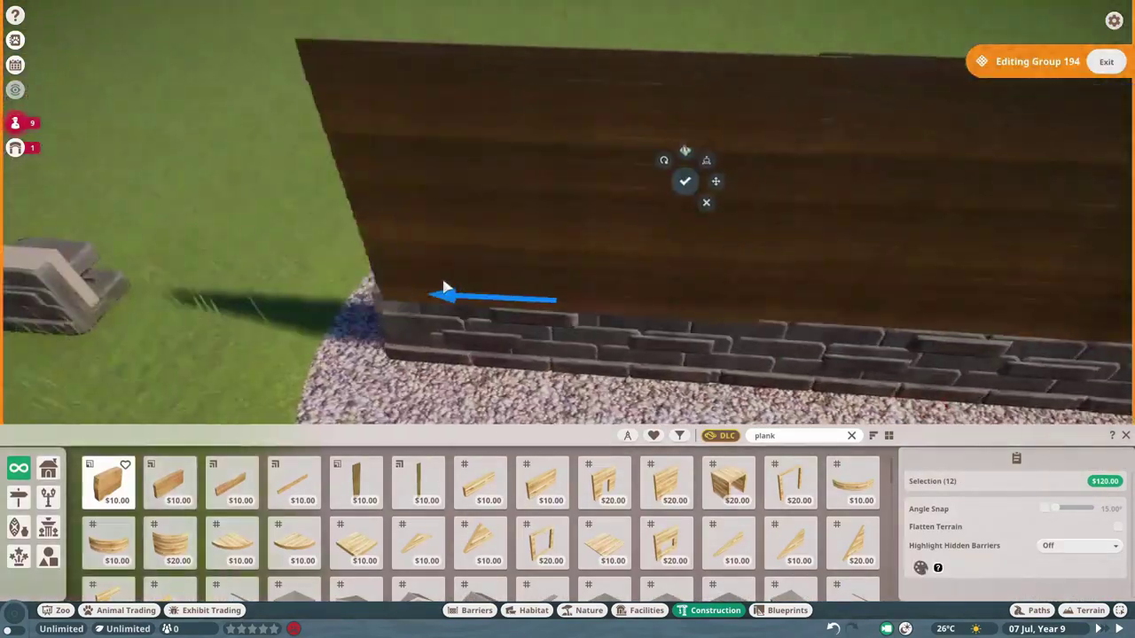
{"action": "left_click_drag", "start_coordinate": [444, 292], "coordinate": [467, 306]}
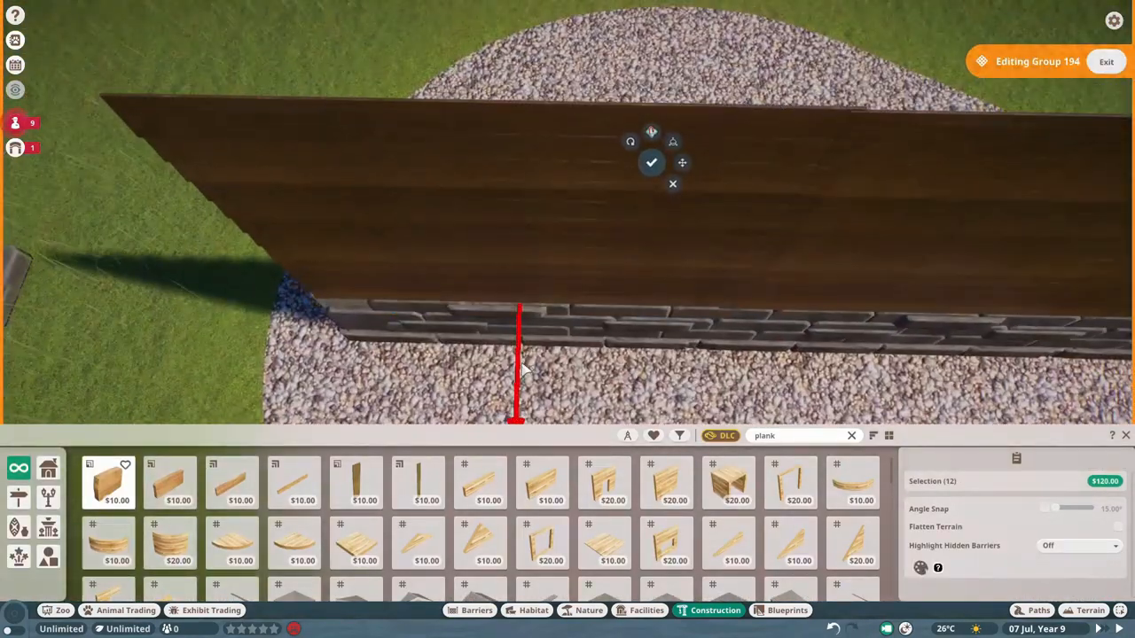
{"action": "left_click_drag", "start_coordinate": [522, 368], "coordinate": [412, 322]}
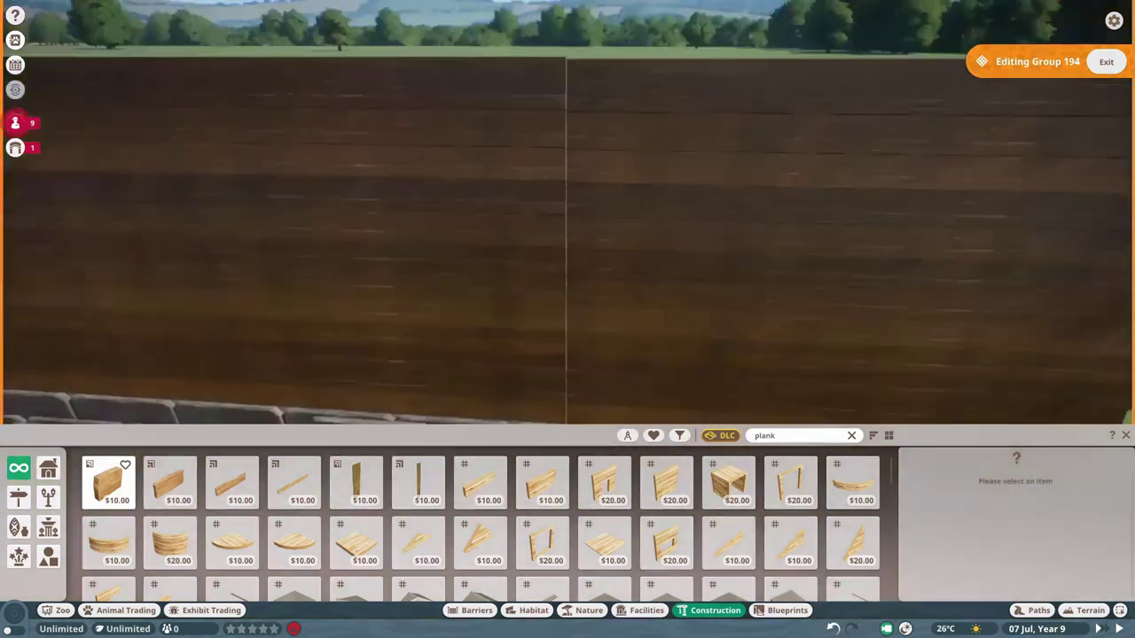
{"action": "left_click_drag", "start_coordinate": [603, 40], "coordinate": [828, 337]}
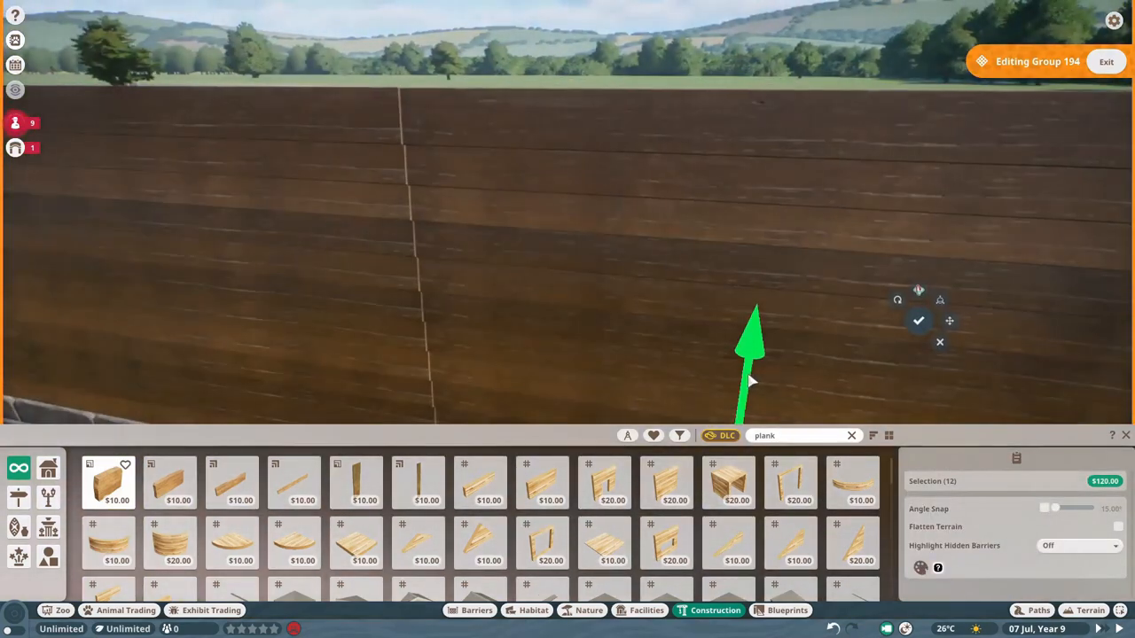
{"action": "mouse_move", "coordinate": [749, 381]}
{"action": "left_mouse_down"}
{"action": "mouse_move", "coordinate": [529, 371]}
{"action": "mouse_move", "coordinate": [813, 357]}
{"action": "left_mouse_up"}
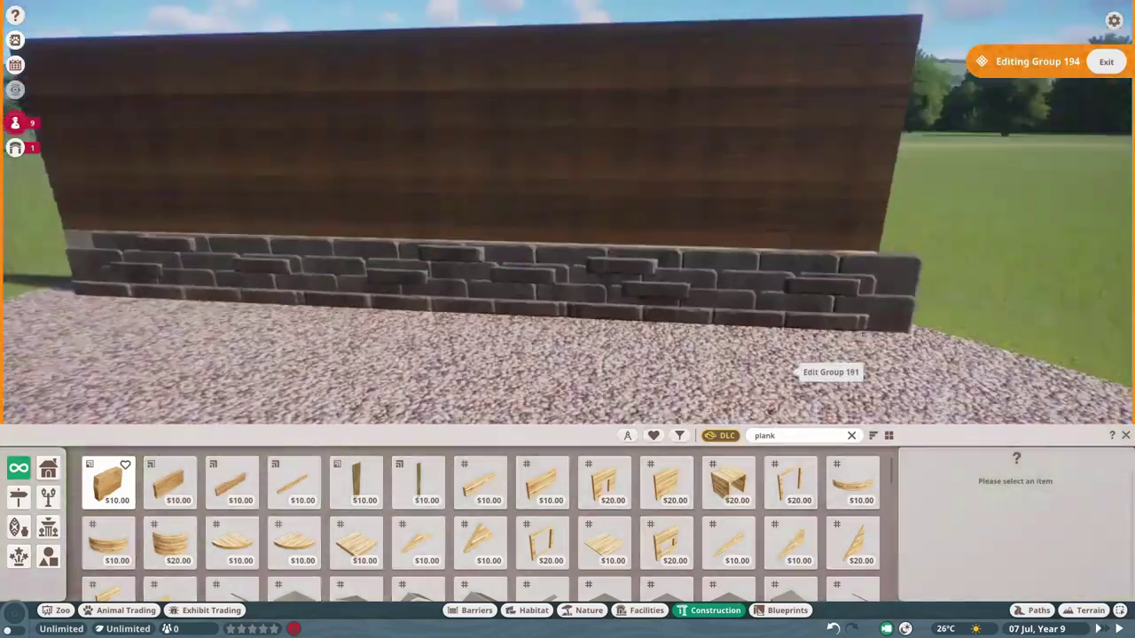
Search 'beam' and settle on the Wood Beam Thin Painted 6m
{"action": "left_click", "coordinate": [786, 435]}
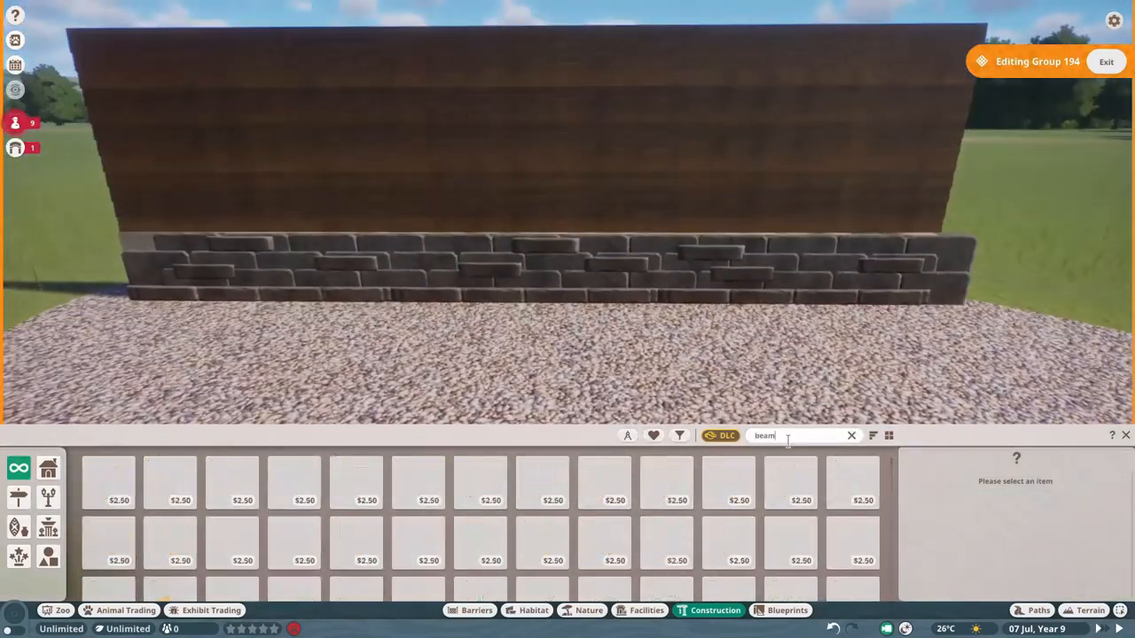
{"action": "type", "text": "beam"}
{"action": "left_click", "coordinate": [728, 572]}
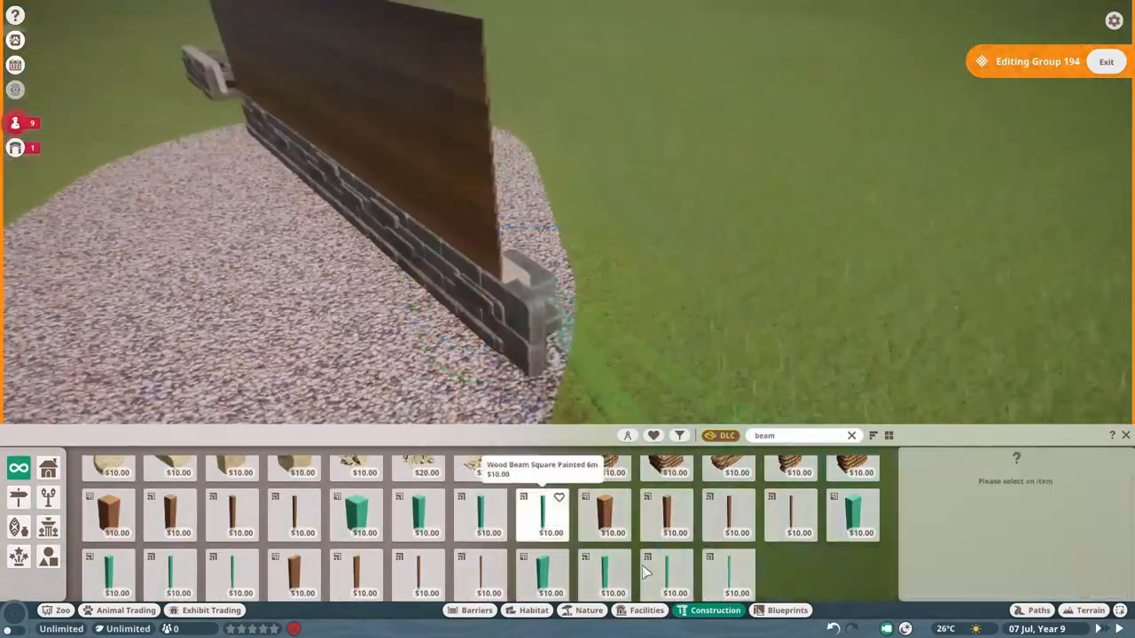
{"action": "left_click", "coordinate": [620, 337]}
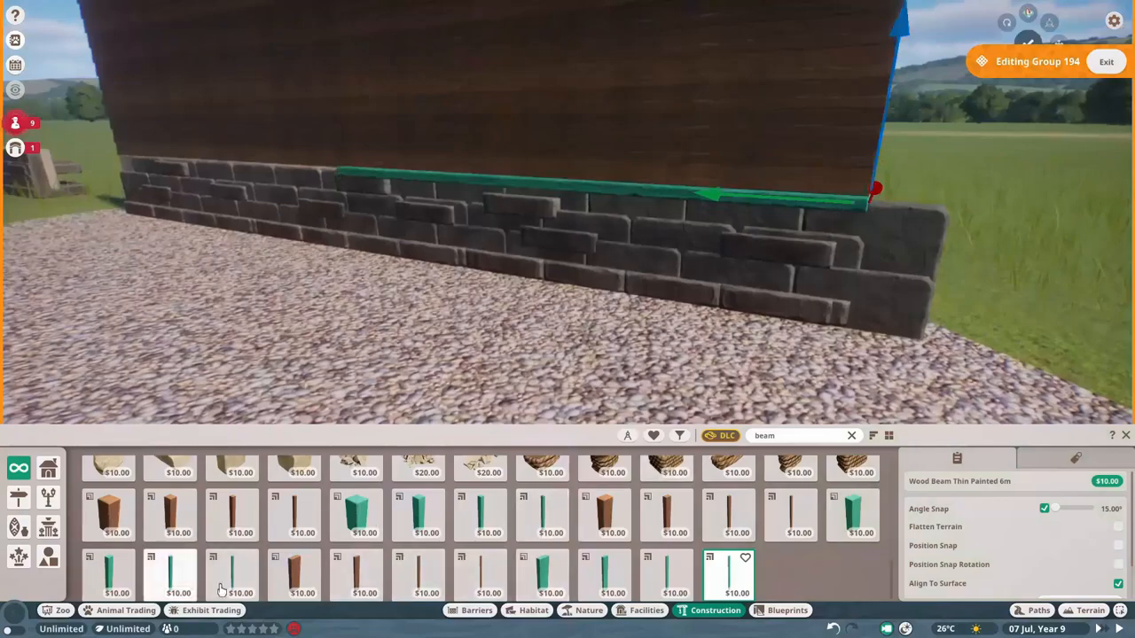
{"action": "left_click", "coordinate": [852, 515]}
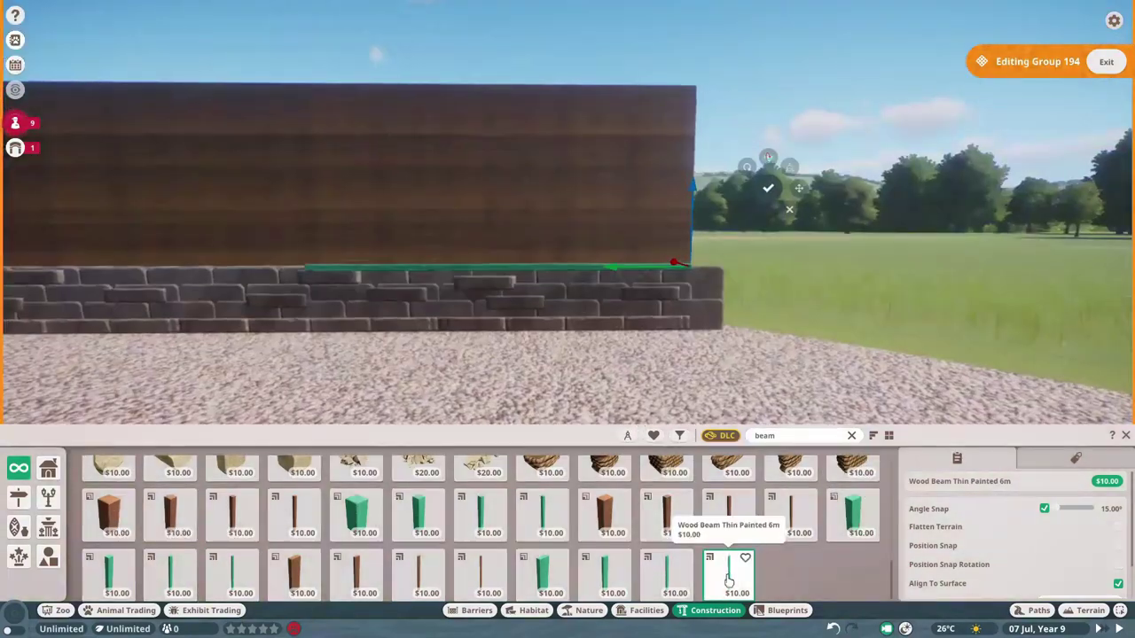
{"action": "left_click", "coordinate": [728, 572]}
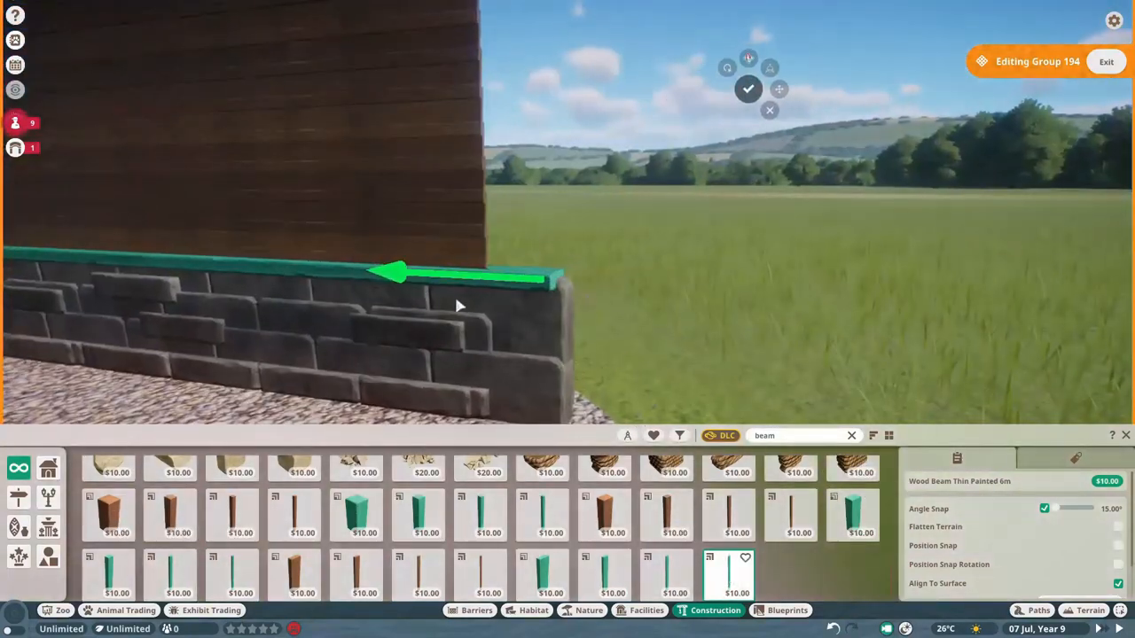
{"action": "scroll", "coordinate": [375, 359], "scroll_direction": "up", "scroll_amount": 5}
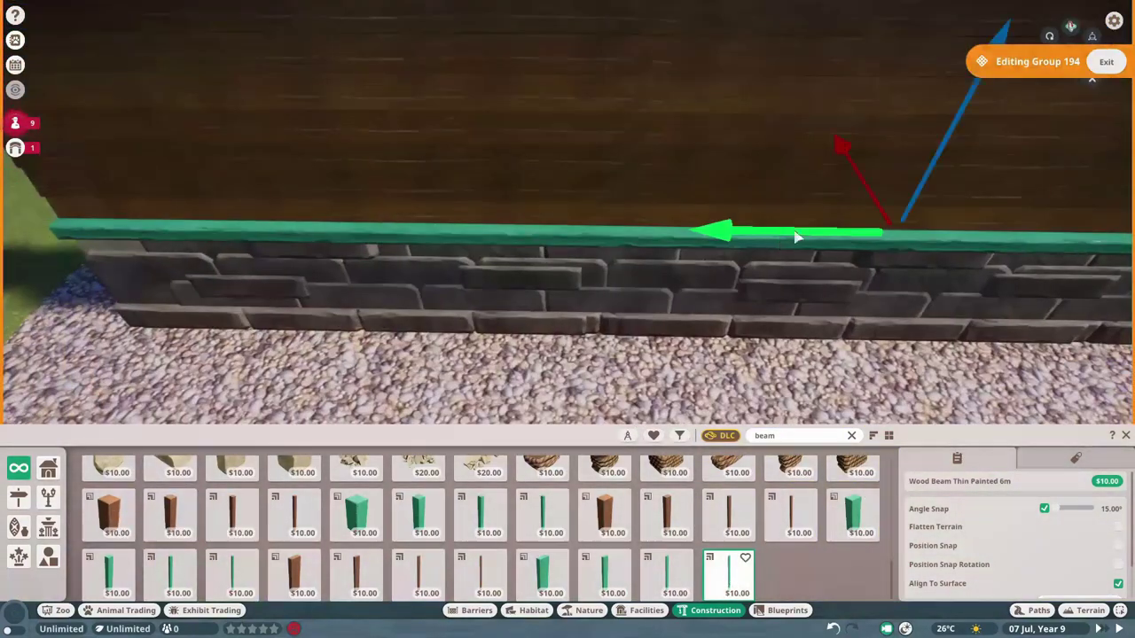
Lay the beam along the stone wall top beneath the planks and paint it brown
{"action": "left_click", "coordinate": [796, 237]}
{"action": "scroll", "coordinate": [743, 306], "scroll_direction": "down", "scroll_amount": 5}
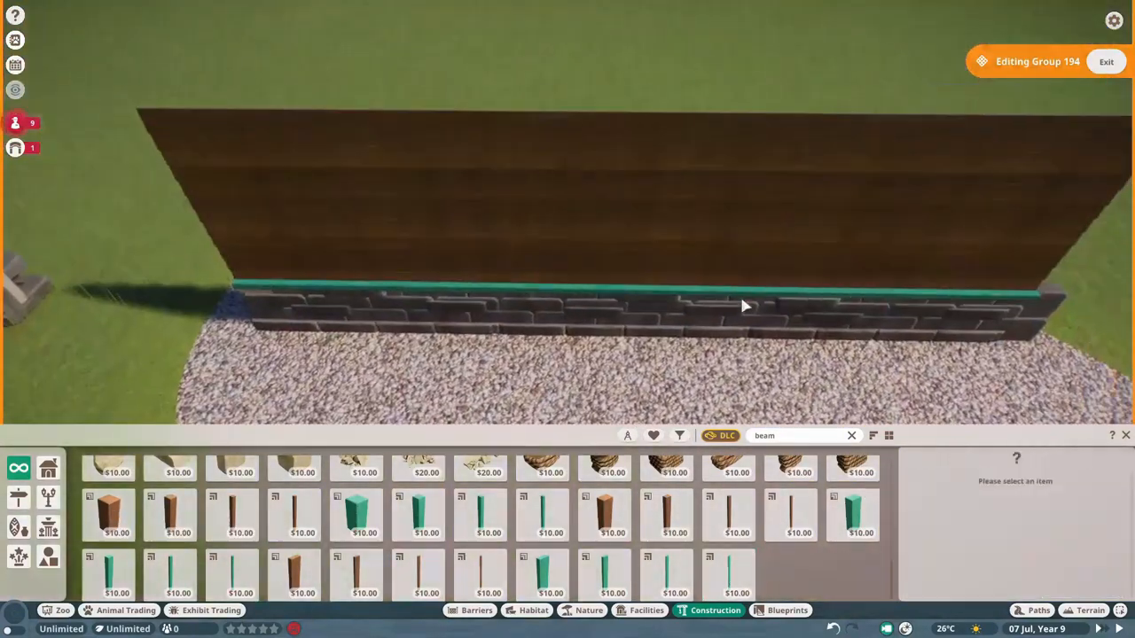
{"action": "left_click", "coordinate": [969, 280]}
{"action": "left_click", "coordinate": [989, 304]}
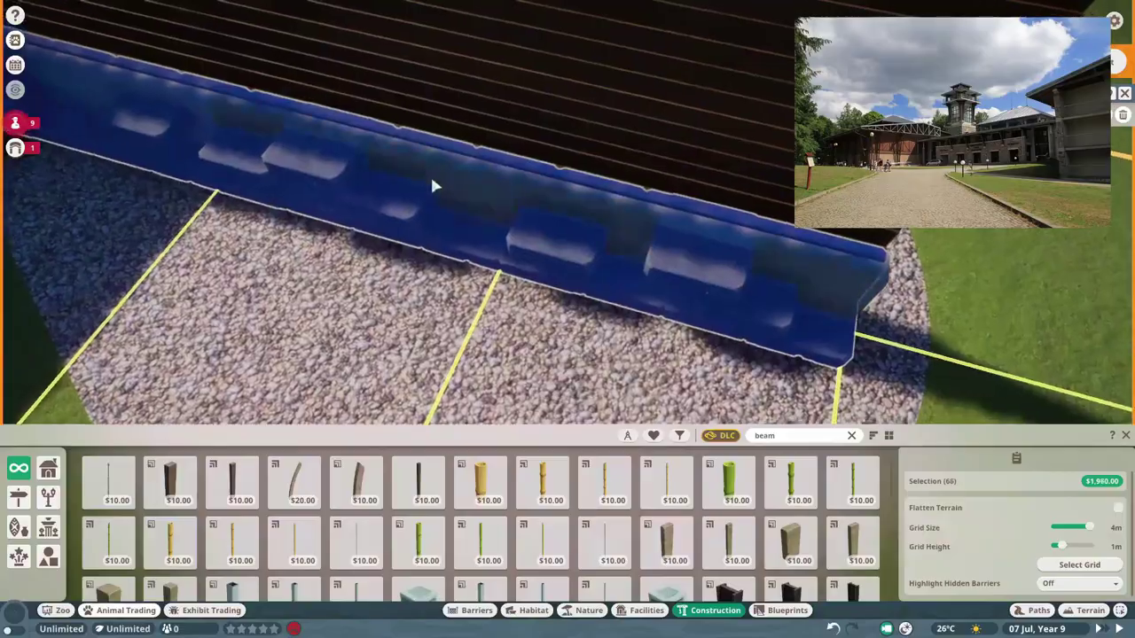
Place a Plaster Wall Panel 4m x 4m on the stone base beside the plank walls
{"action": "left_click", "coordinate": [432, 178]}
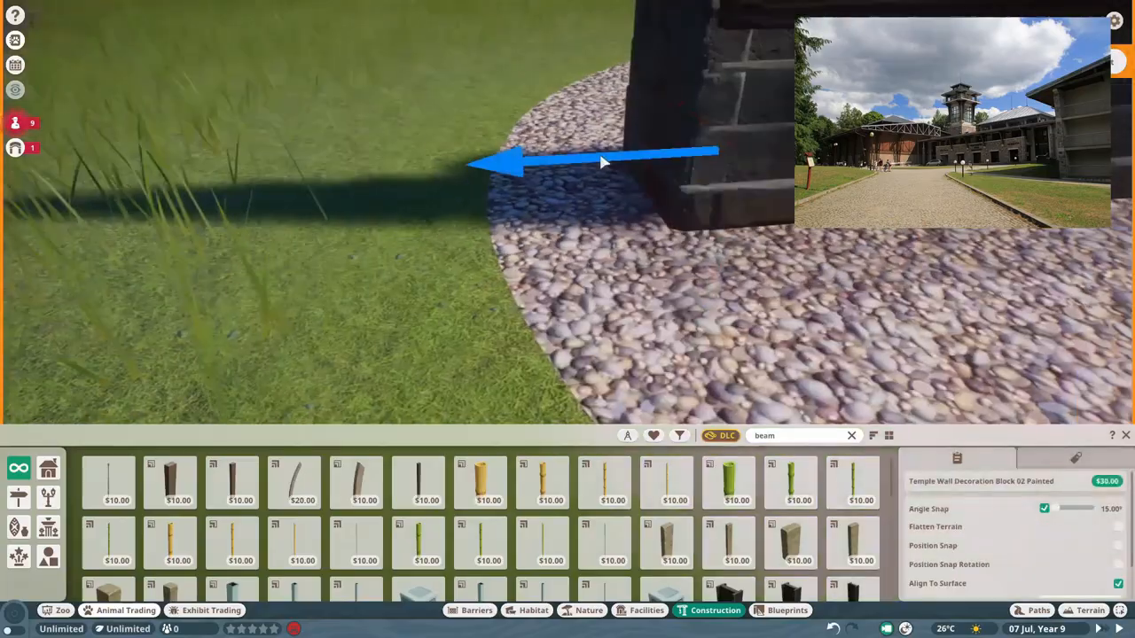
{"action": "left_click", "coordinate": [791, 441]}
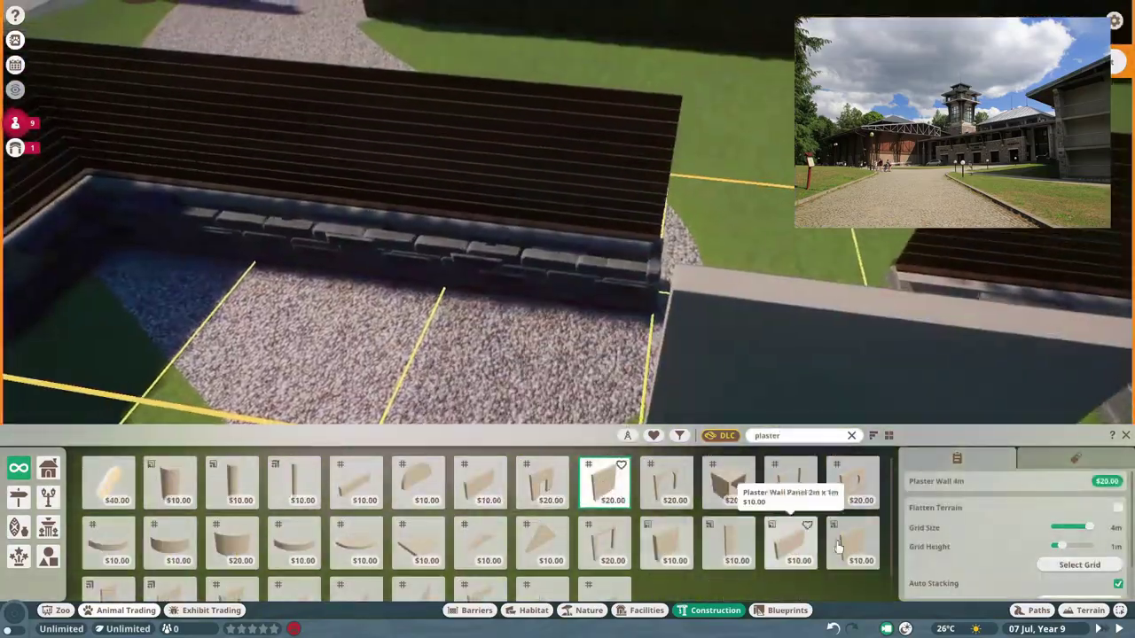
{"action": "scroll", "coordinate": [357, 538], "scroll_direction": "down", "scroll_amount": 1}
{"action": "left_click", "coordinate": [170, 569]}
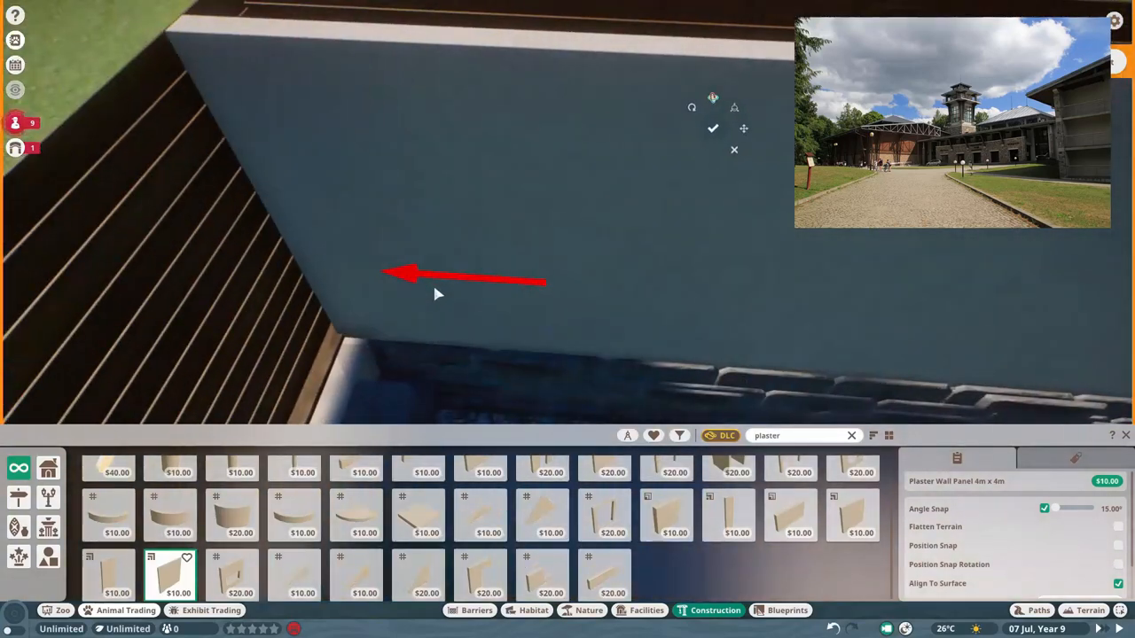
{"action": "scroll", "coordinate": [434, 293], "scroll_direction": "down", "scroll_amount": 5}
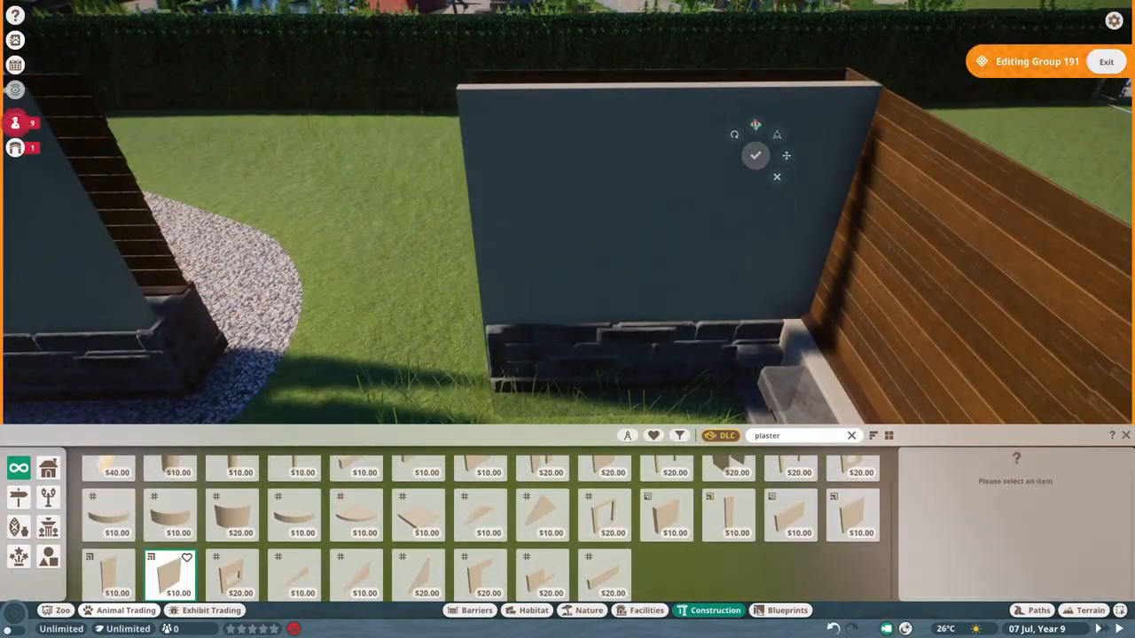
{"action": "key", "text": "Escape"}
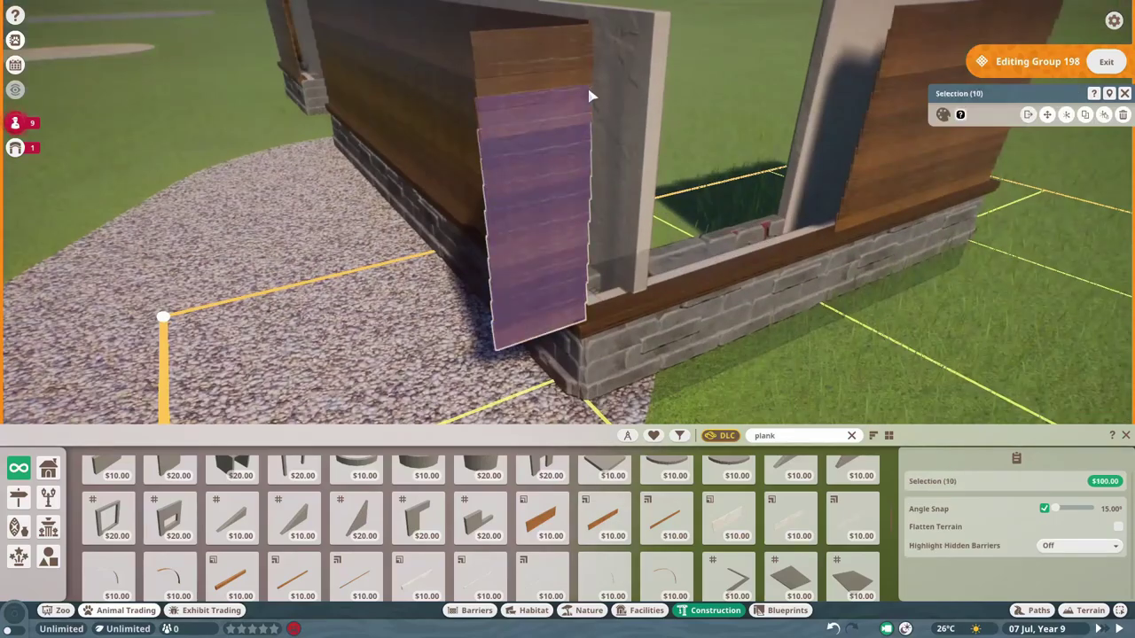
Move the selected plank pieces on one side of the wall with the gizmo
{"action": "left_click", "coordinate": [591, 96]}
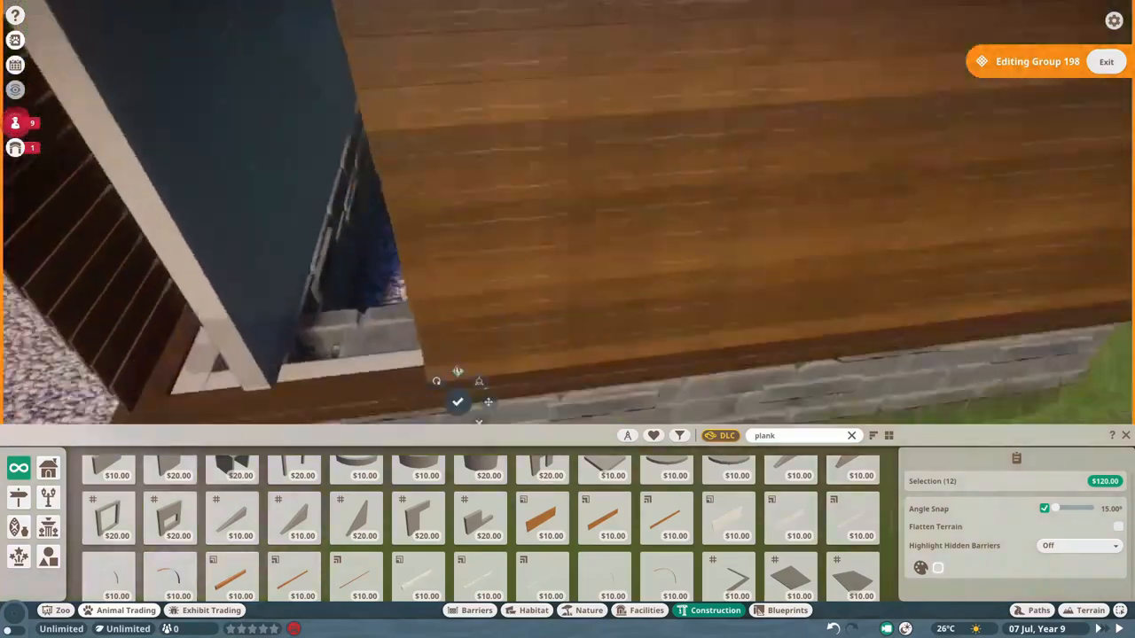
{"action": "scroll", "coordinate": [458, 372], "scroll_direction": "down", "scroll_amount": 5}
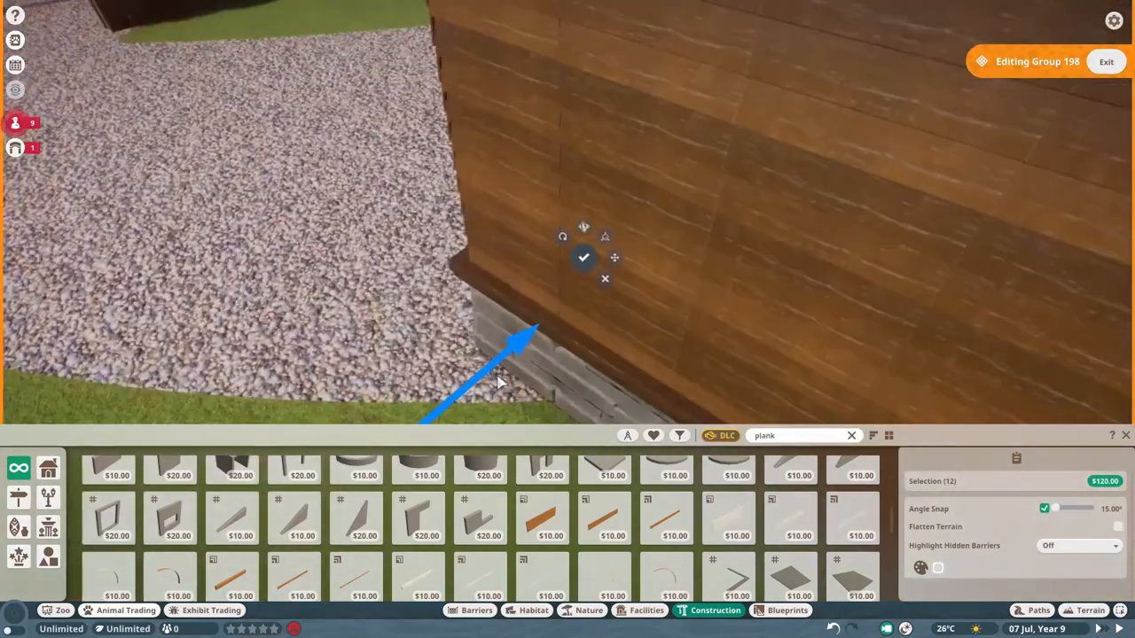
{"action": "scroll", "coordinate": [524, 373], "scroll_direction": "down", "scroll_amount": 5}
{"action": "scroll", "coordinate": [707, 237], "scroll_direction": "up", "scroll_amount": 3}
{"action": "left_click", "coordinate": [707, 238]}
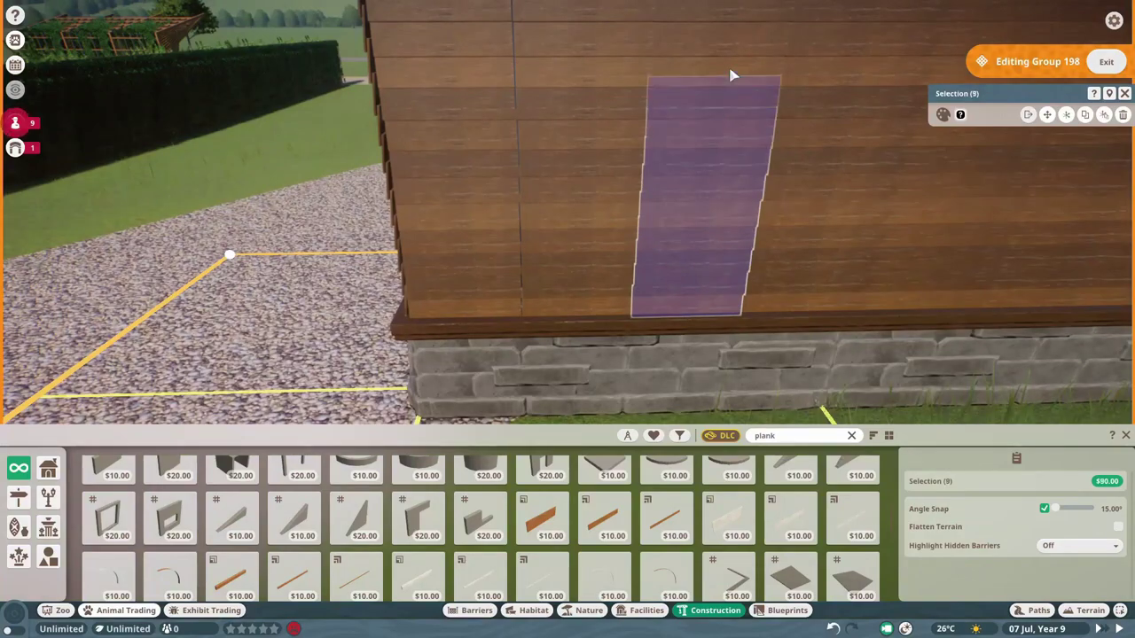
{"action": "left_click", "coordinate": [732, 76]}
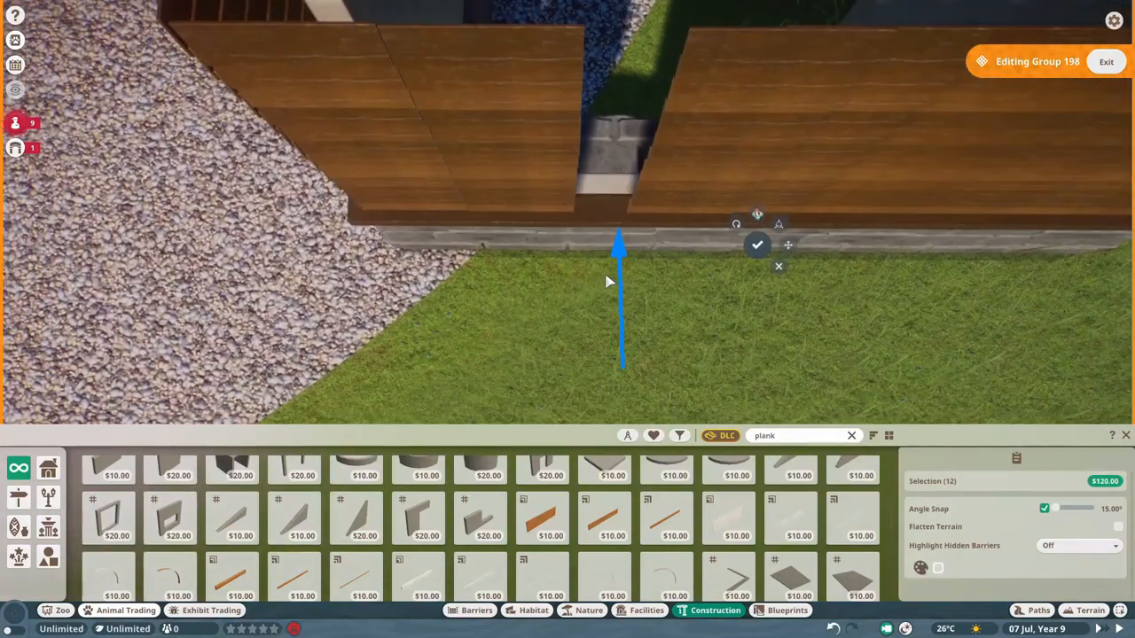
{"action": "key", "text": "a"}
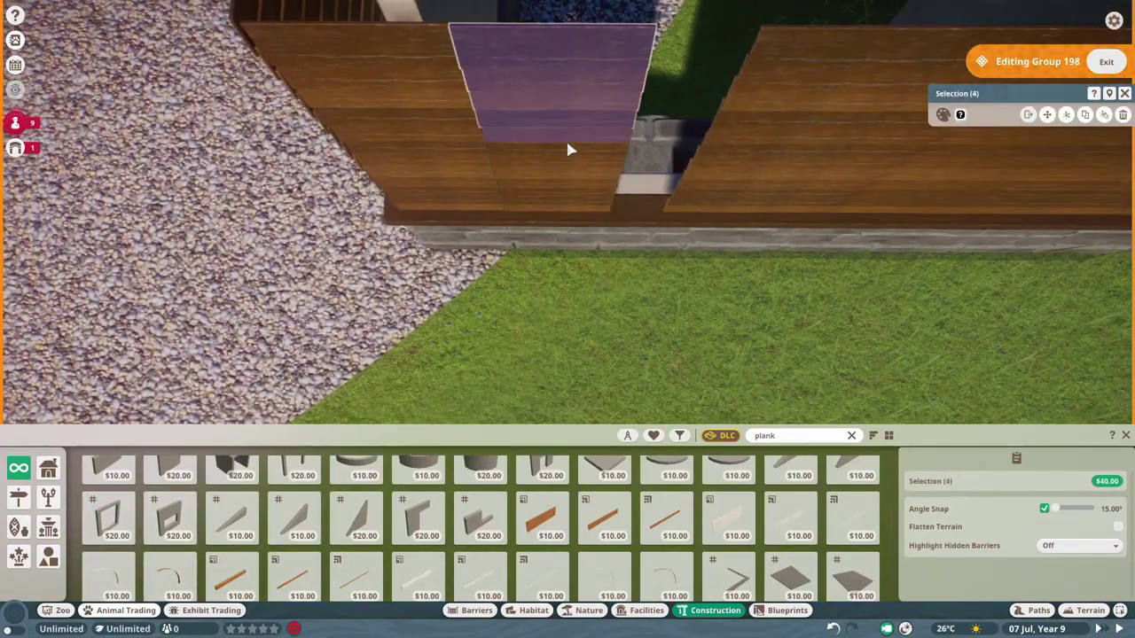
{"action": "scroll", "coordinate": [571, 151], "scroll_direction": "up", "scroll_amount": 2}
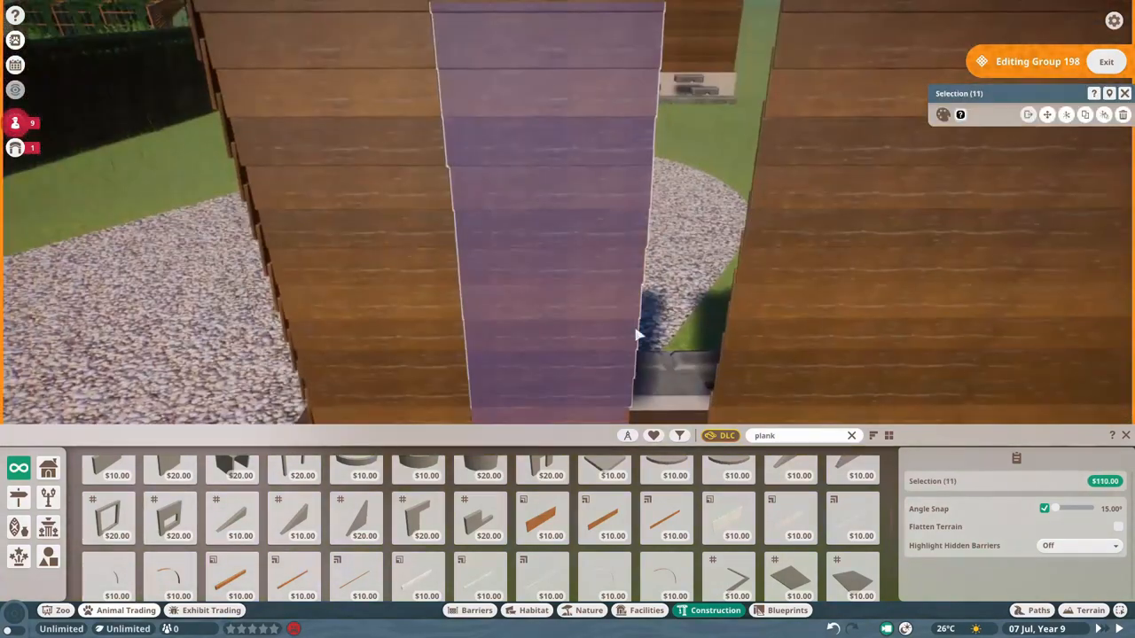
{"action": "left_click", "coordinate": [639, 334]}
{"action": "scroll", "coordinate": [588, 406], "scroll_direction": "down", "scroll_amount": 3}
{"action": "scroll", "coordinate": [568, 373], "scroll_direction": "up", "scroll_amount": 2}
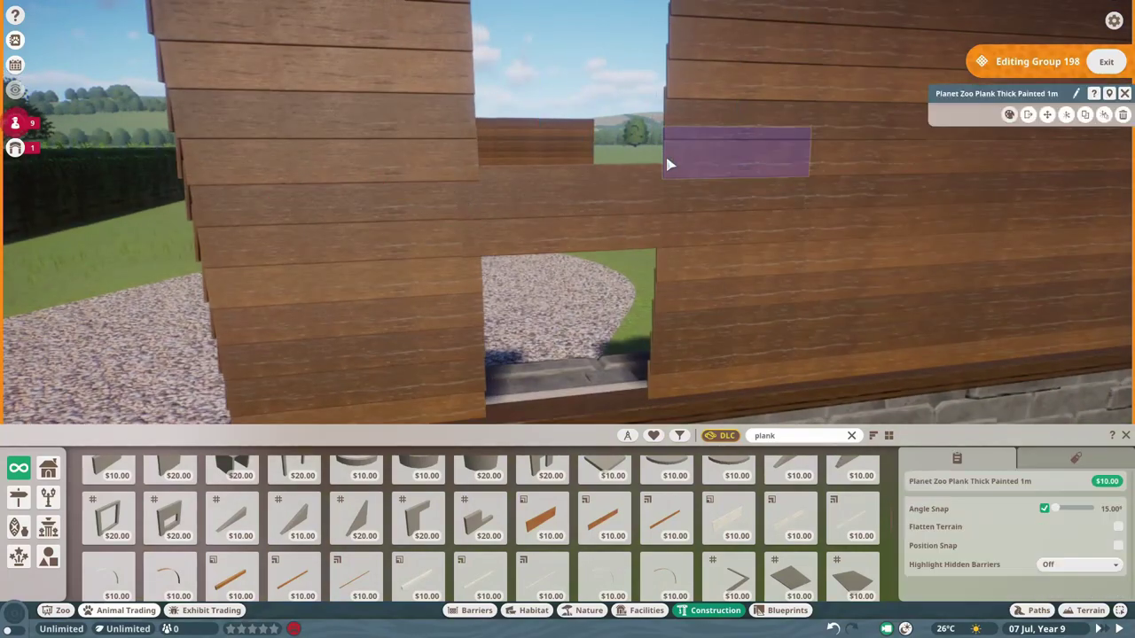
Reposition individual planks to leave a square window gap above the stone base
{"action": "left_click", "coordinate": [670, 164]}
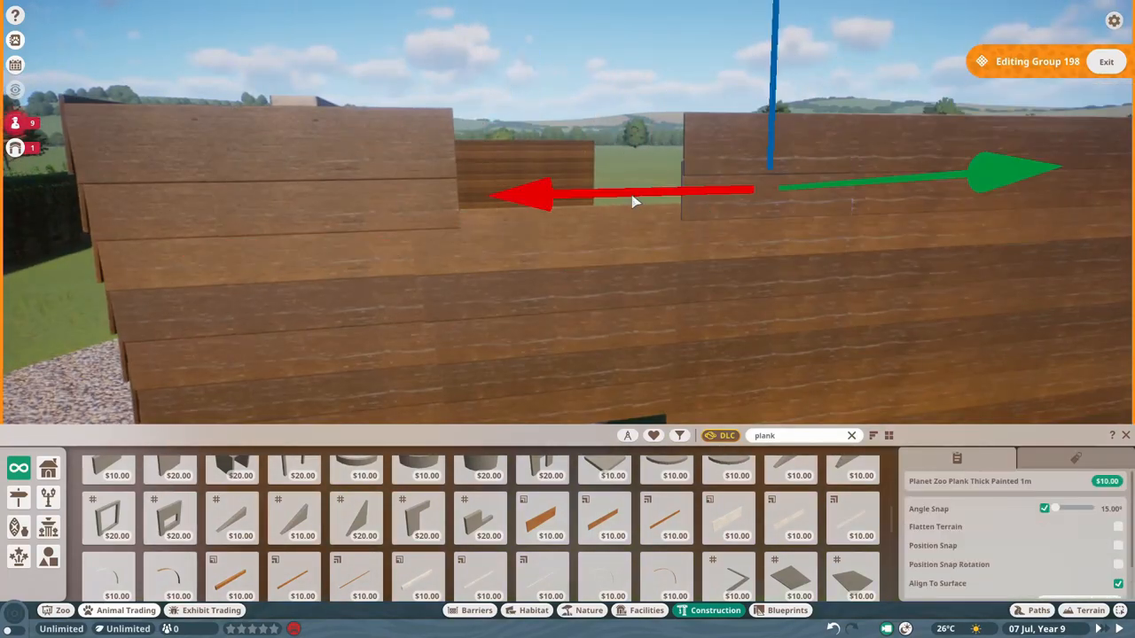
{"action": "left_click", "coordinate": [714, 166]}
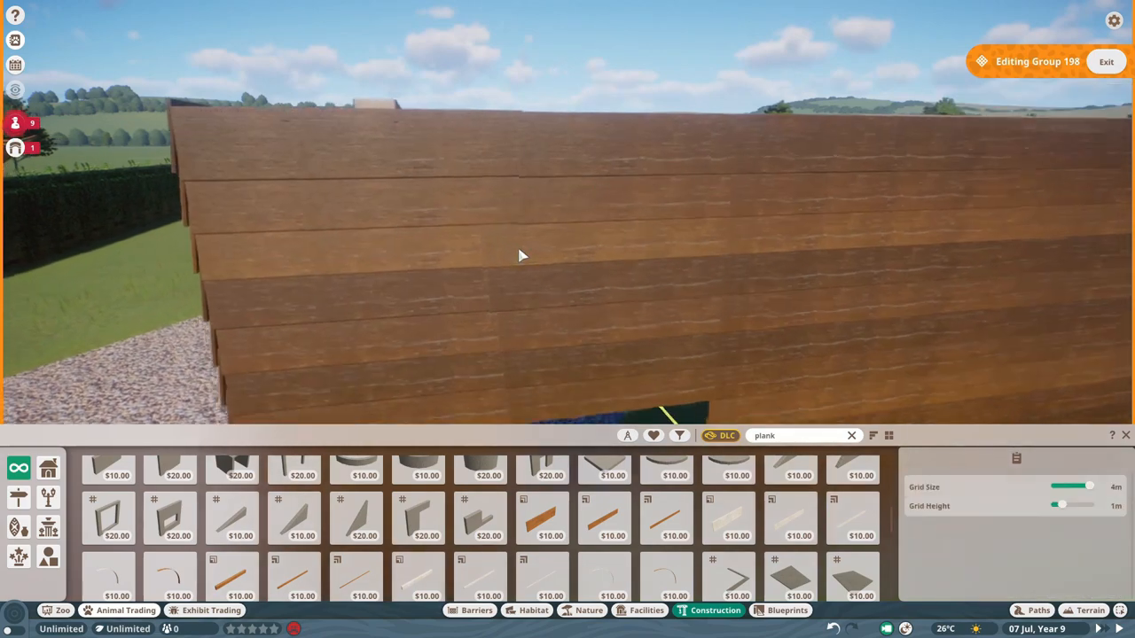
{"action": "left_click", "coordinate": [497, 195]}
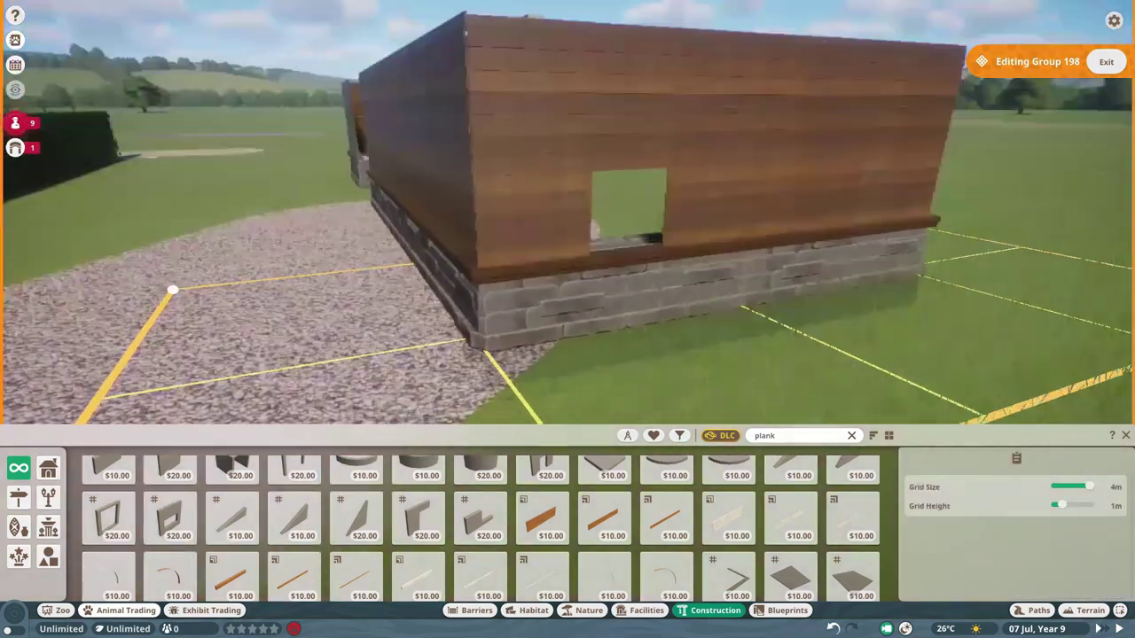
{"action": "left_click", "coordinate": [674, 208]}
{"action": "scroll", "coordinate": [719, 554], "scroll_direction": "down", "scroll_amount": 2}
Frame the window with Wood Beam Thin Painted 1m pieces across the top and up both sides
{"action": "left_click", "coordinate": [542, 572]}
{"action": "left_click", "coordinate": [674, 222]}
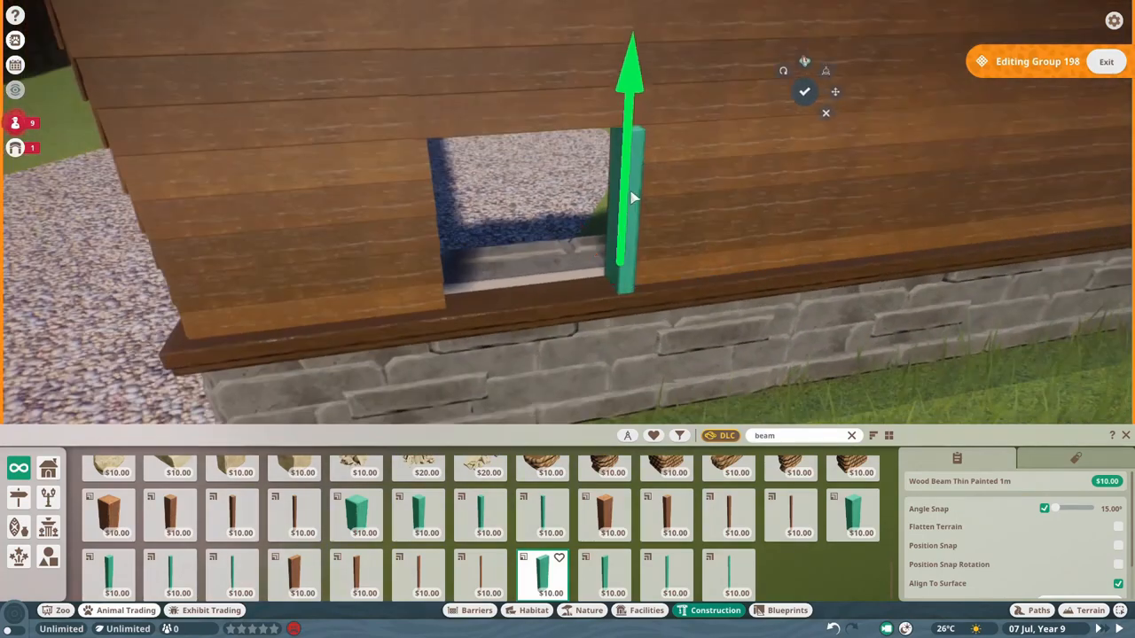
{"action": "left_click_drag", "start_coordinate": [375, 341], "coordinate": [645, 51]}
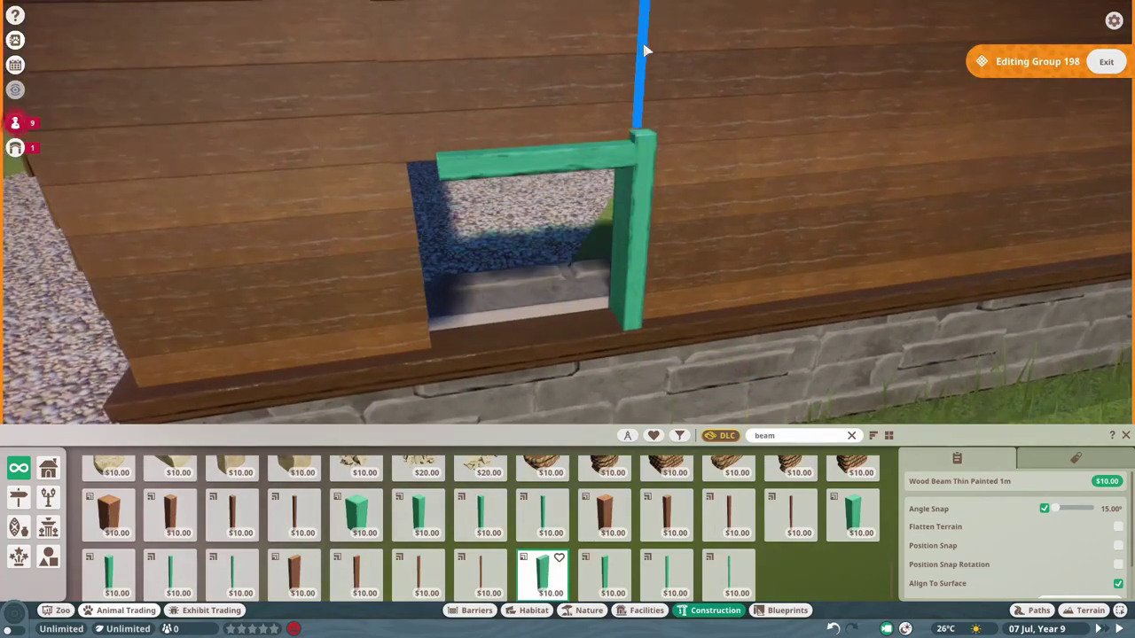
{"action": "left_click", "coordinate": [640, 335]}
{"action": "key", "text": "Escape"}
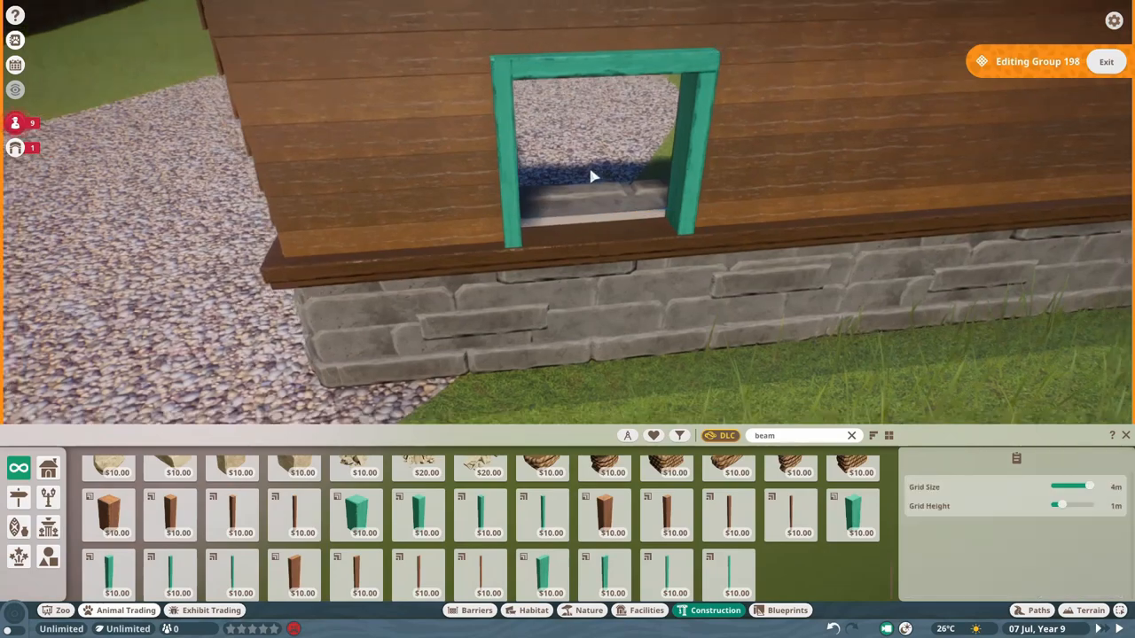
Select the four frame beams and duplicate them as an inner frame
{"action": "left_click", "coordinate": [703, 120]}
{"action": "scroll", "coordinate": [760, 296], "scroll_direction": "down", "scroll_amount": 3}
{"action": "key", "text": "e"}
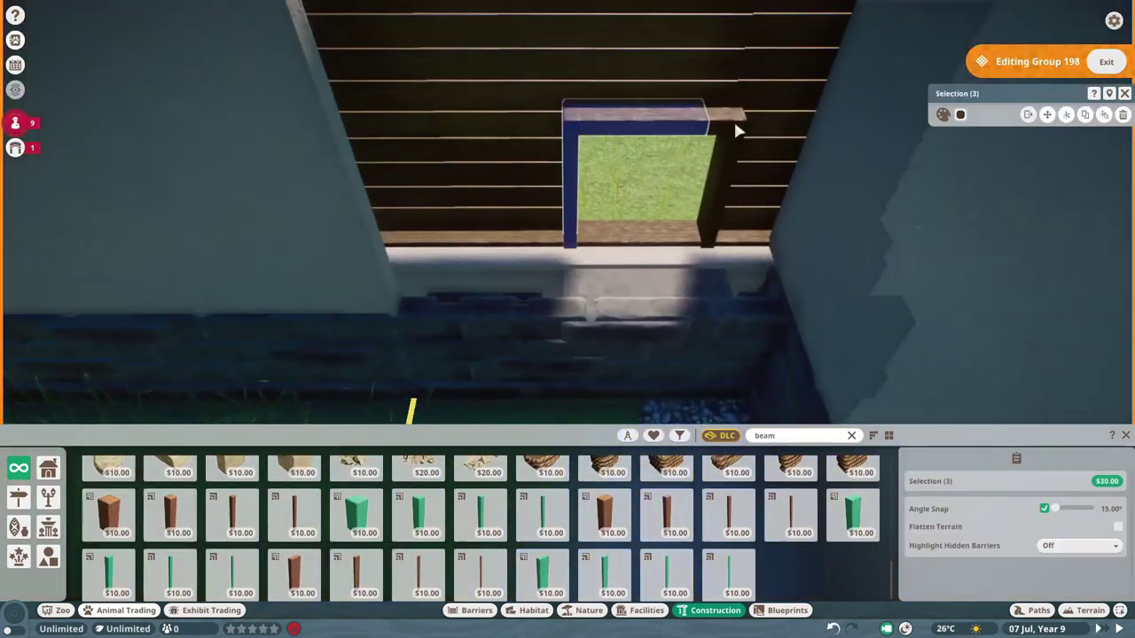
{"action": "left_click", "coordinate": [736, 131], "text": "ctrl"}
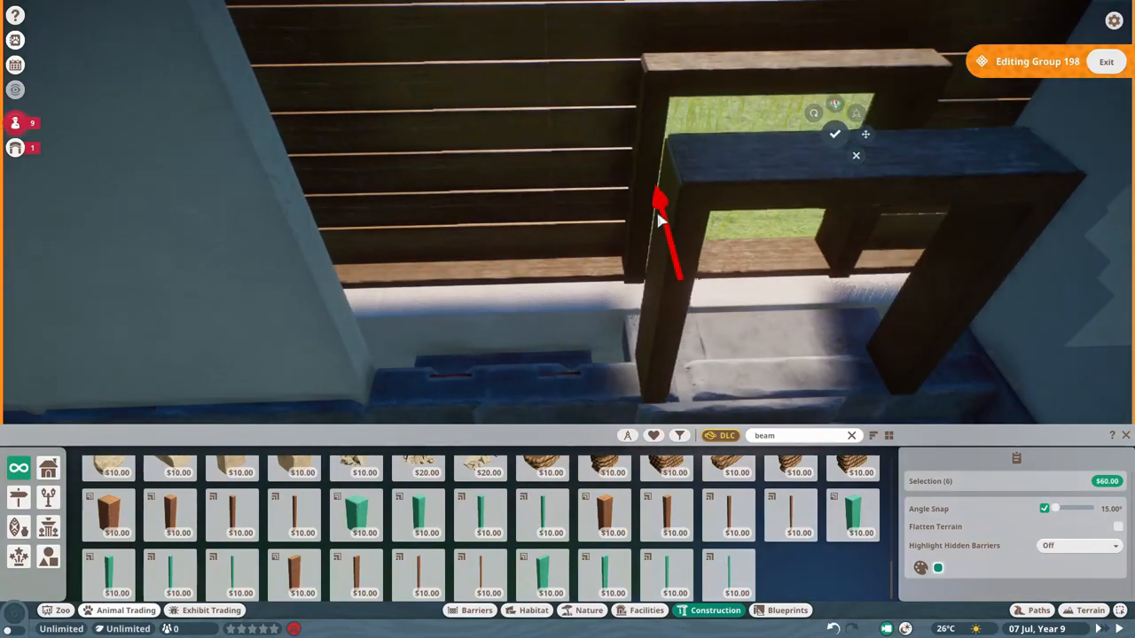
{"action": "key", "text": "Escape"}
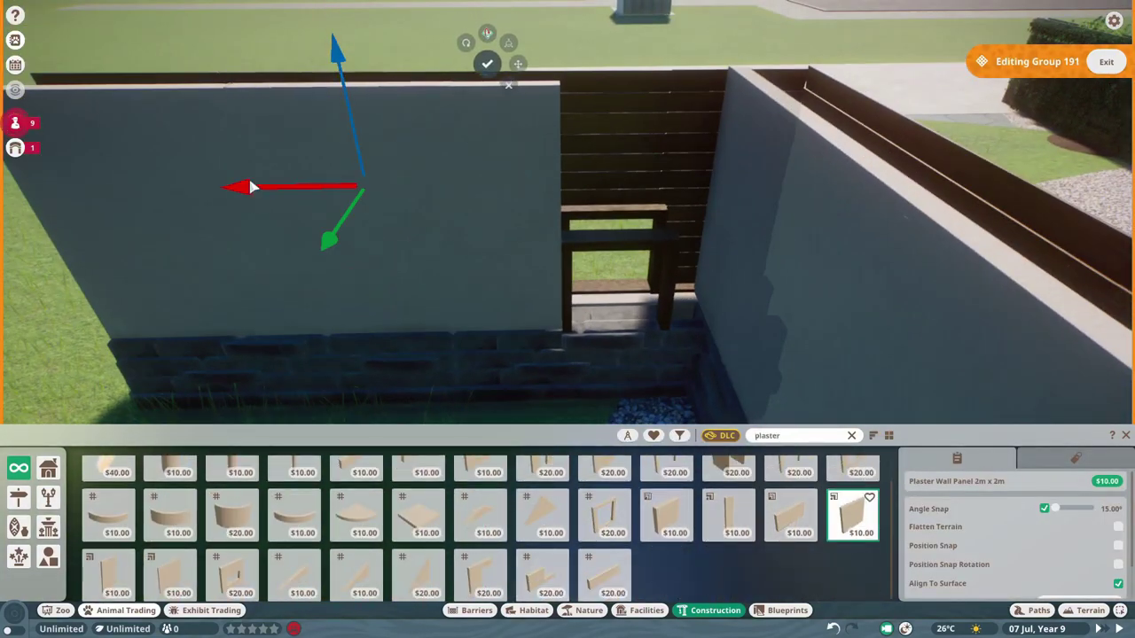
Place Plaster Wall Panel 2m x 1m and 1m x 4m pieces around the window inside Group 191
{"action": "left_click", "coordinate": [251, 187]}
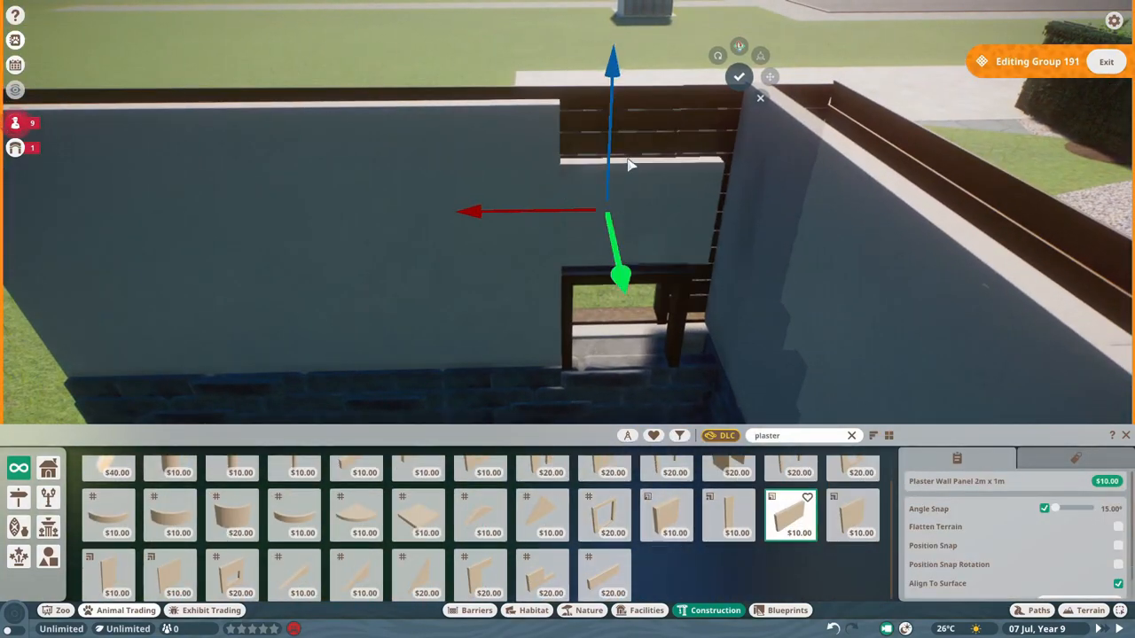
{"action": "scroll", "coordinate": [848, 37], "scroll_direction": "down", "scroll_amount": 2}
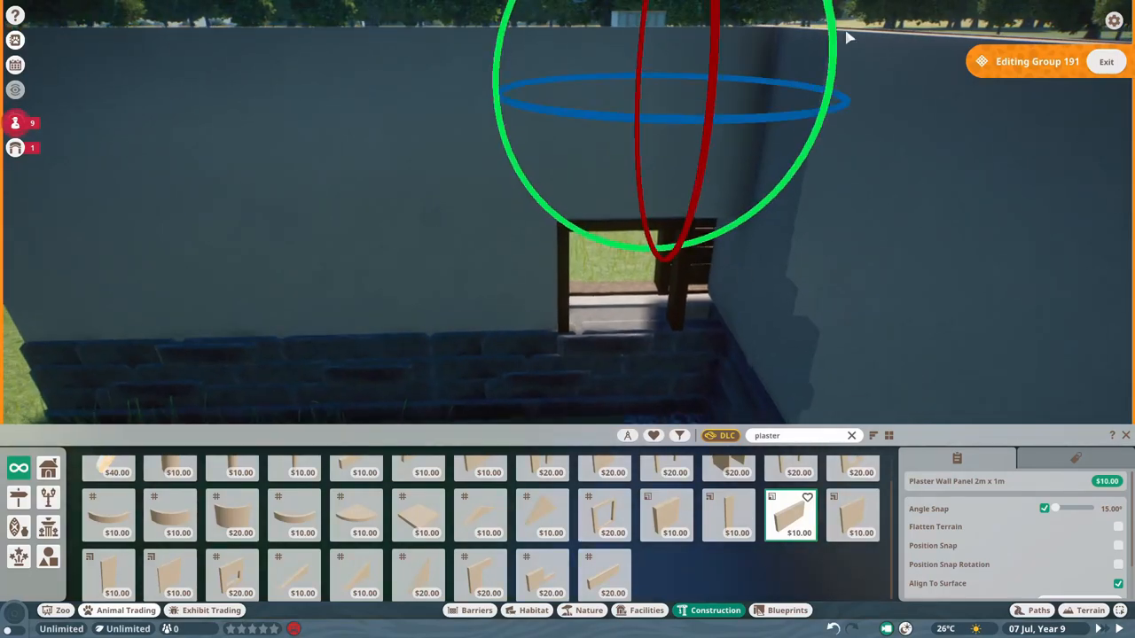
{"action": "scroll", "coordinate": [860, 133], "scroll_direction": "down", "scroll_amount": 2}
{"action": "scroll", "coordinate": [753, 326], "scroll_direction": "up", "scroll_amount": 5}
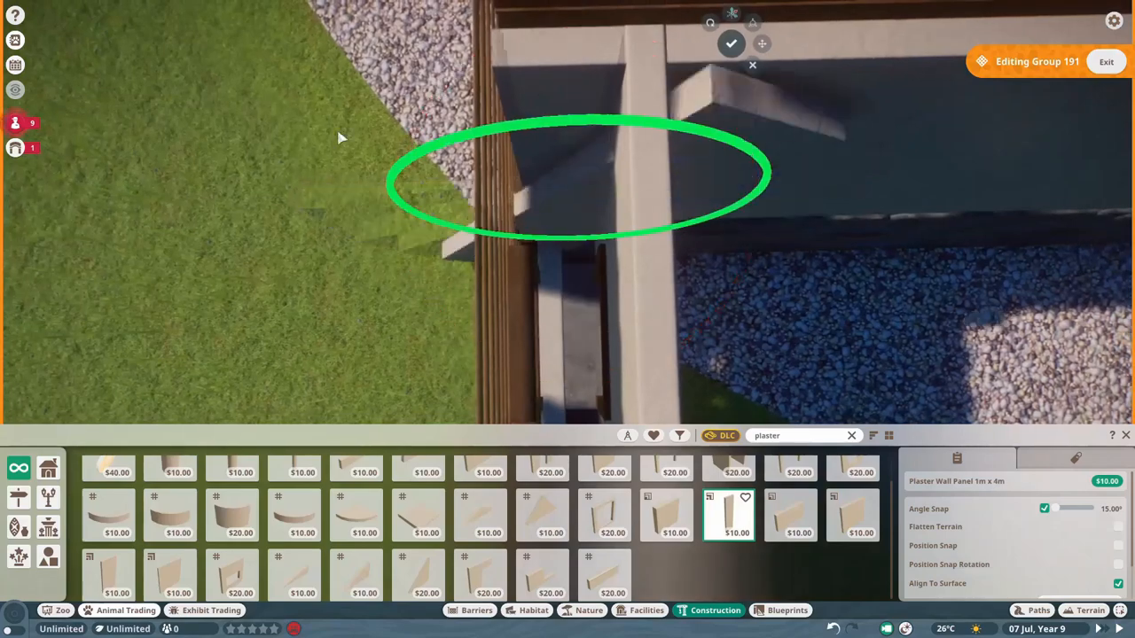
{"action": "scroll", "coordinate": [646, 237], "scroll_direction": "up", "scroll_amount": 4}
{"action": "left_click", "coordinate": [646, 237]}
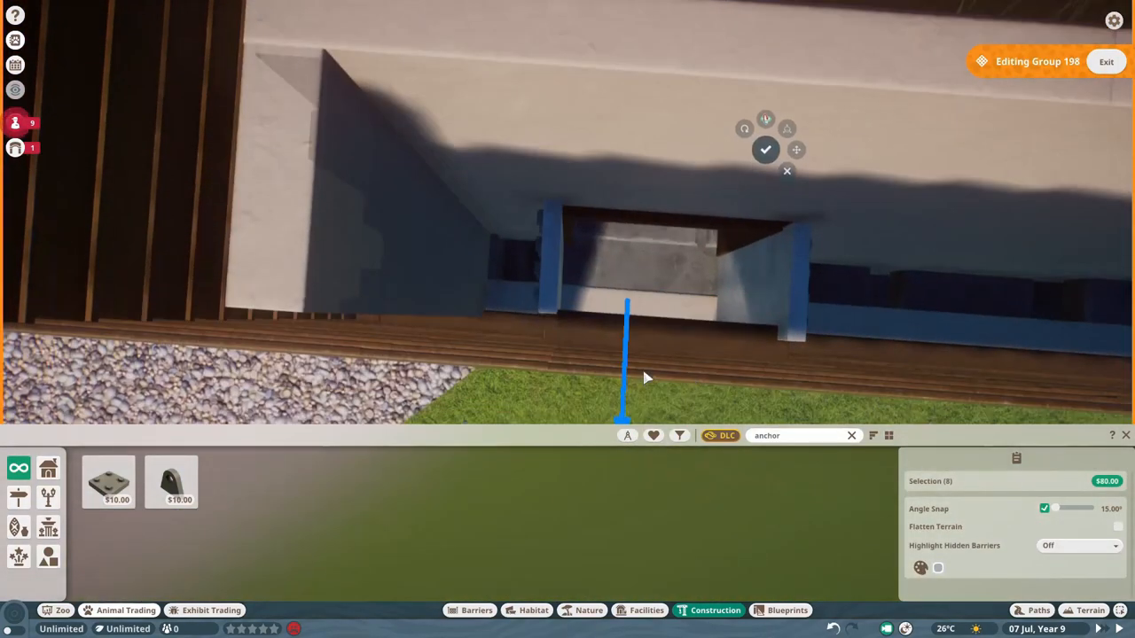
{"action": "scroll", "coordinate": [644, 379], "scroll_direction": "up", "scroll_amount": 5}
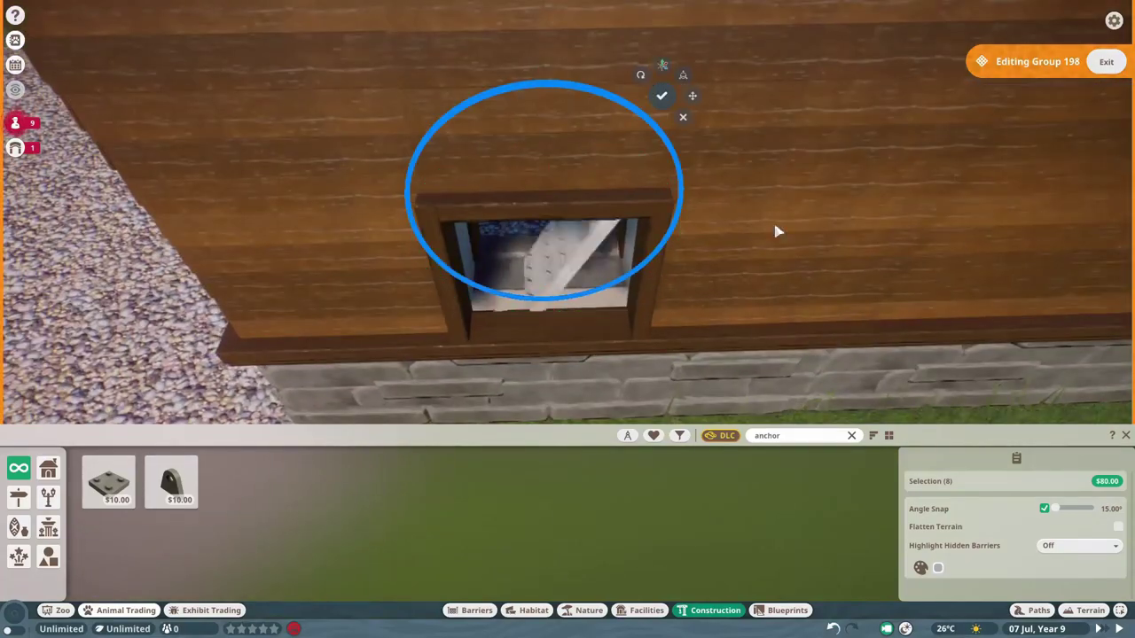
{"action": "scroll", "coordinate": [775, 233], "scroll_direction": "up", "scroll_amount": 3}
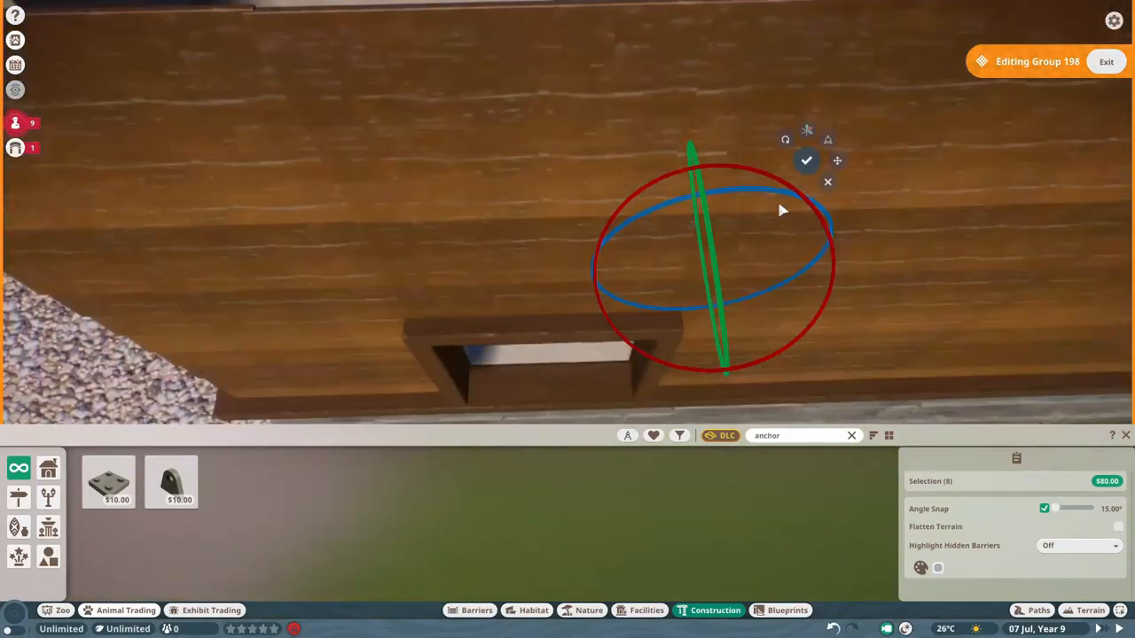
{"action": "scroll", "coordinate": [605, 173], "scroll_direction": "down", "scroll_amount": 5}
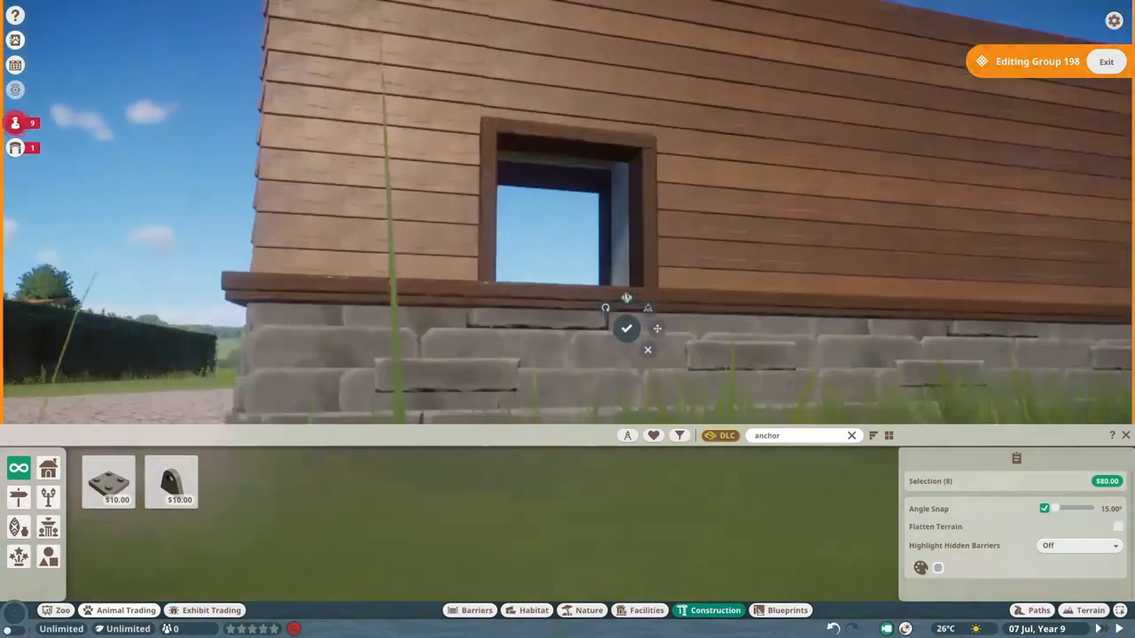
{"action": "scroll", "coordinate": [605, 173], "scroll_direction": "up", "scroll_amount": 3}
{"action": "scroll", "coordinate": [605, 173], "scroll_direction": "up", "scroll_amount": 3}
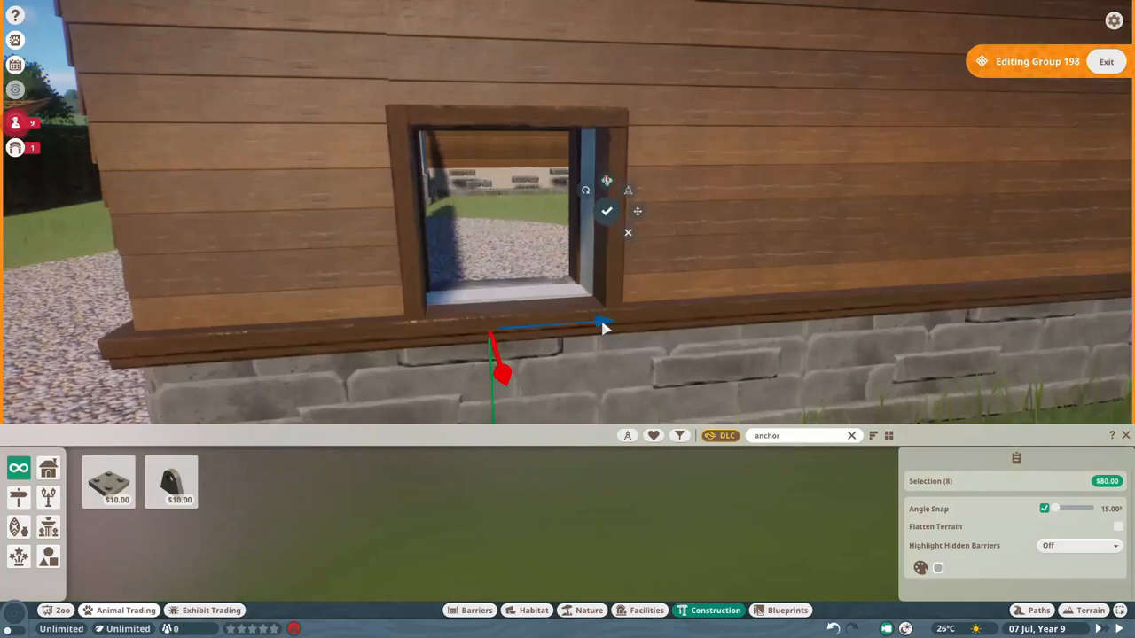
{"action": "scroll", "coordinate": [604, 173], "scroll_direction": "up", "scroll_amount": 3}
{"action": "scroll", "coordinate": [774, 184], "scroll_direction": "up", "scroll_amount": 3}
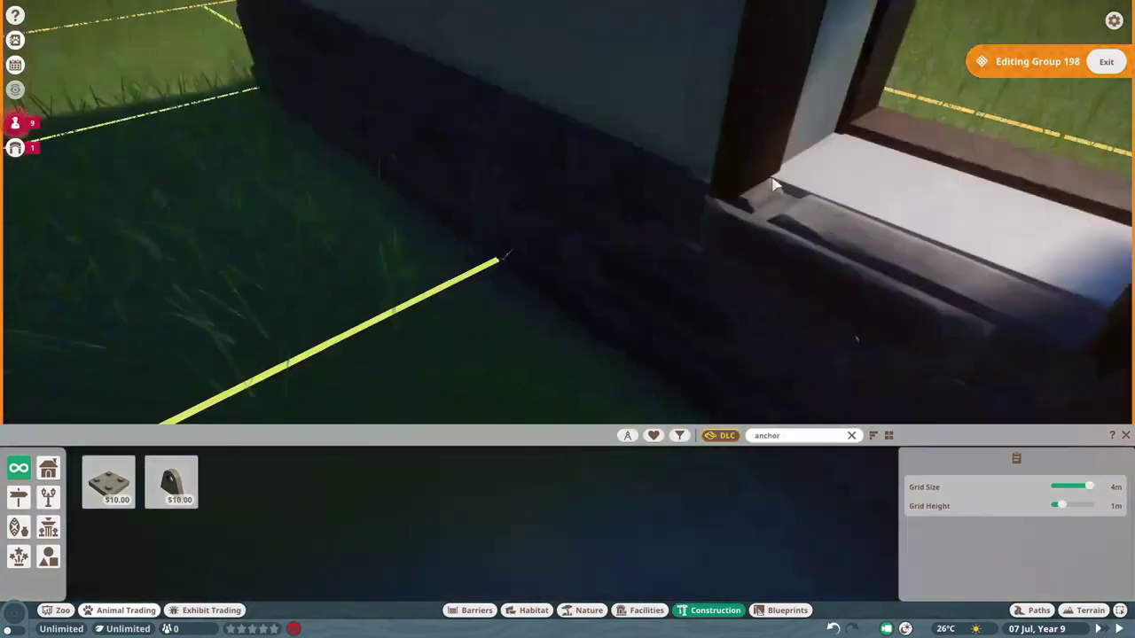
{"action": "scroll", "coordinate": [774, 184], "scroll_direction": "down", "scroll_amount": 5}
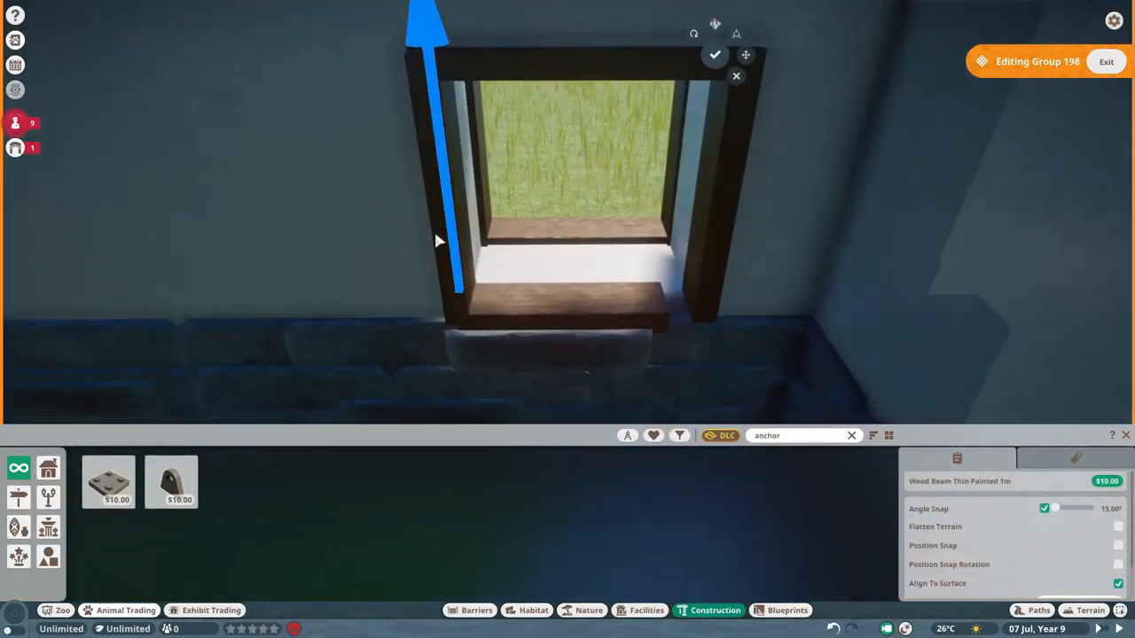
{"action": "scroll", "coordinate": [584, 285], "scroll_direction": "up", "scroll_amount": 3}
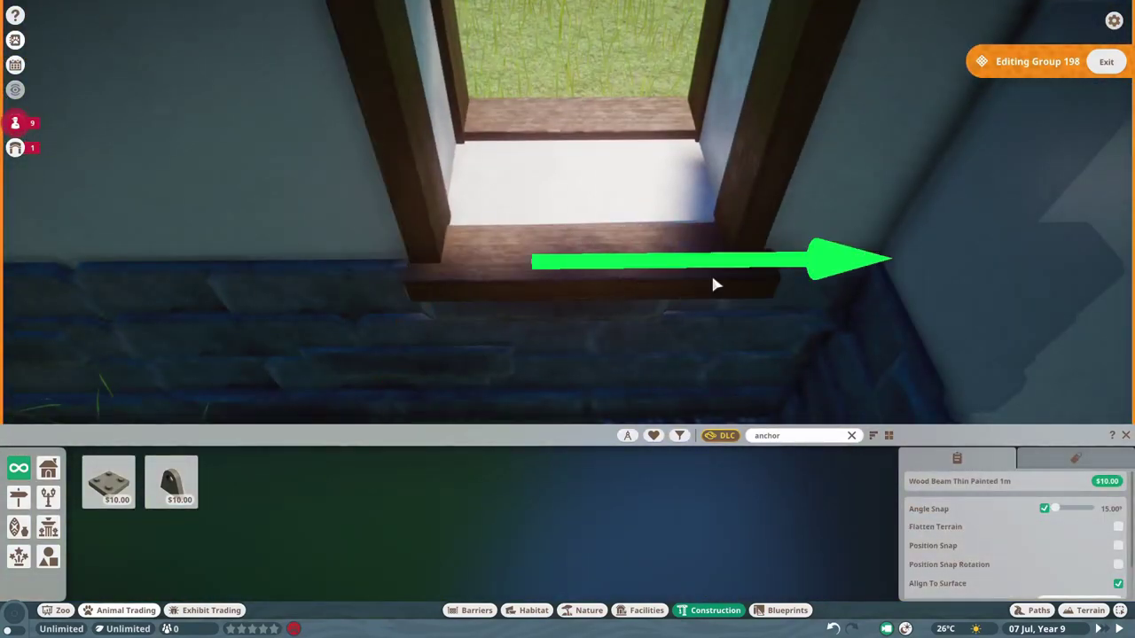
{"action": "scroll", "coordinate": [717, 285], "scroll_direction": "up", "scroll_amount": 2}
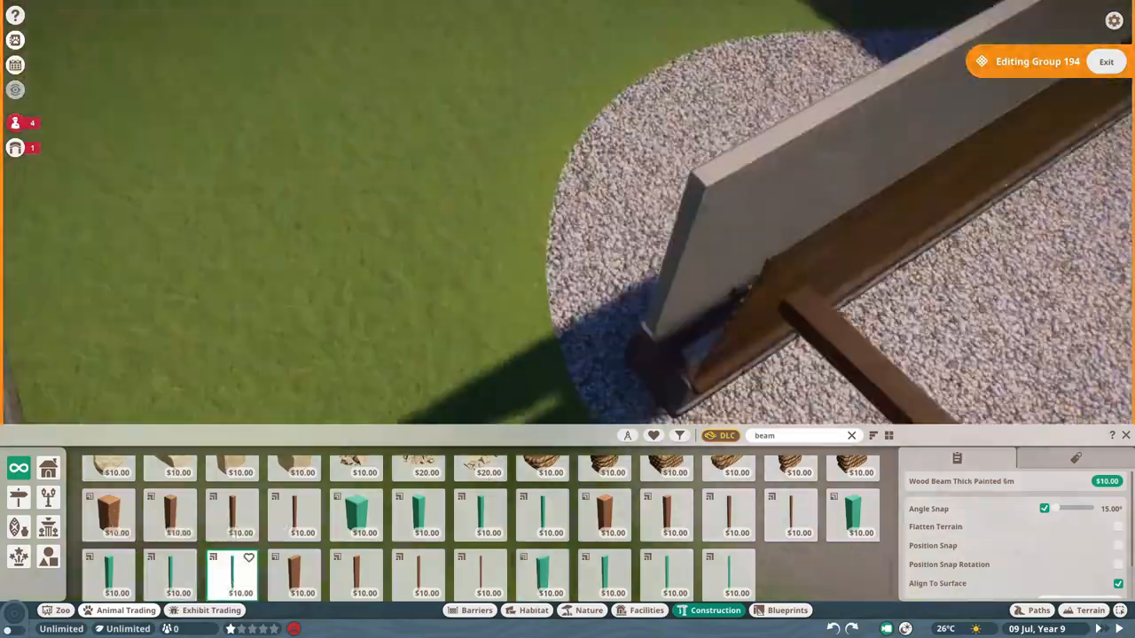
{"action": "scroll", "coordinate": [543, 172], "scroll_direction": "up", "scroll_amount": 5}
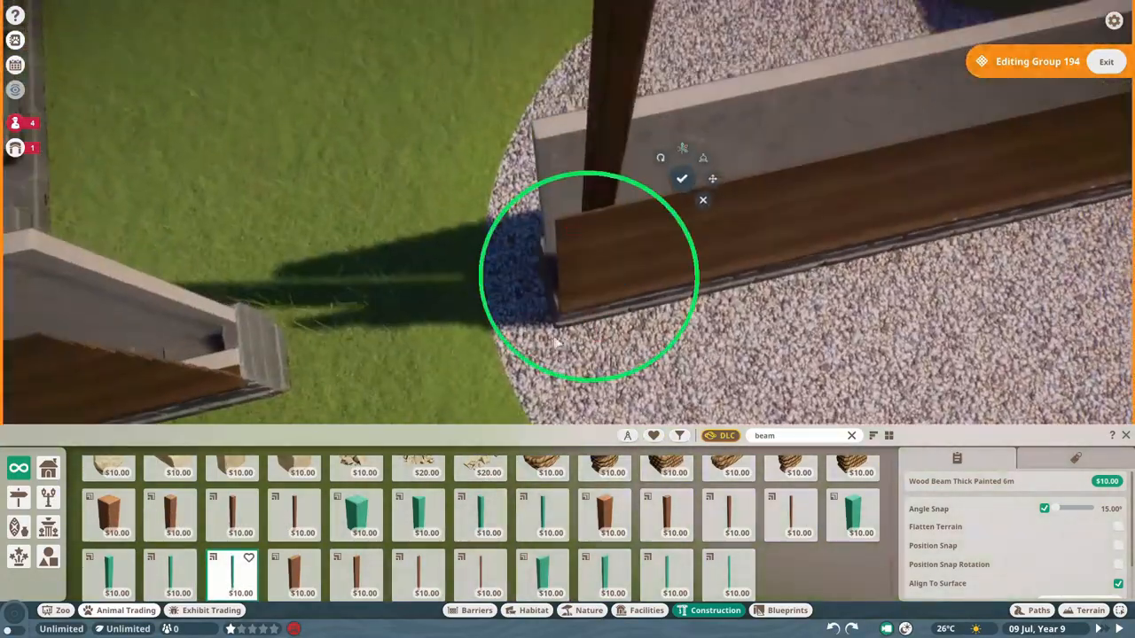
{"action": "scroll", "coordinate": [551, 339], "scroll_direction": "down", "scroll_amount": 5}
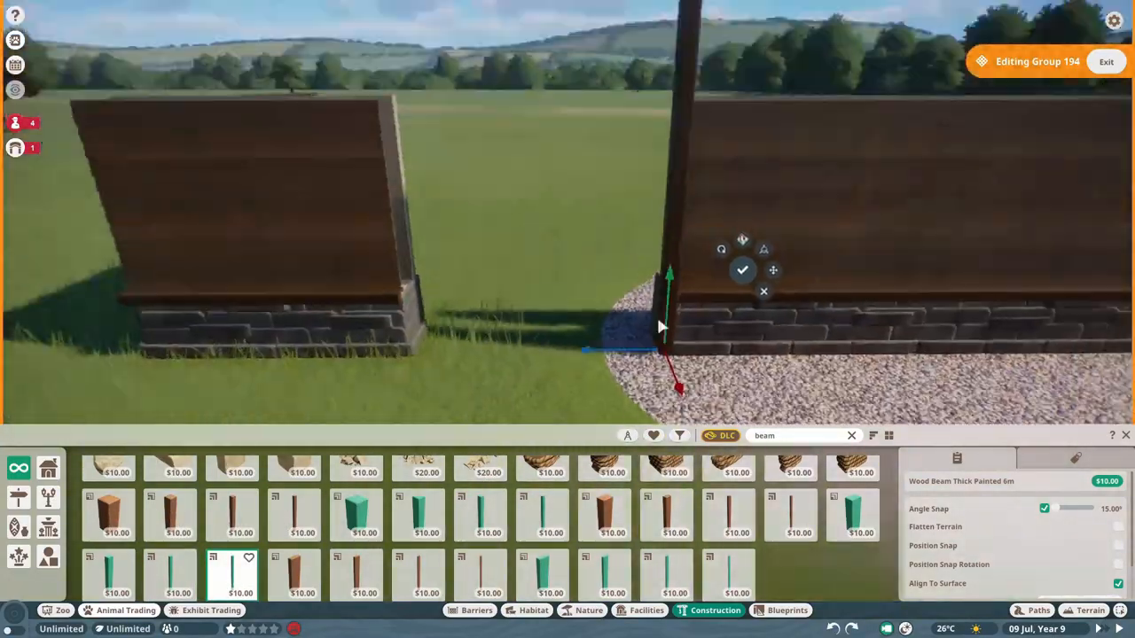
{"action": "scroll", "coordinate": [468, 381], "scroll_direction": "up", "scroll_amount": 3}
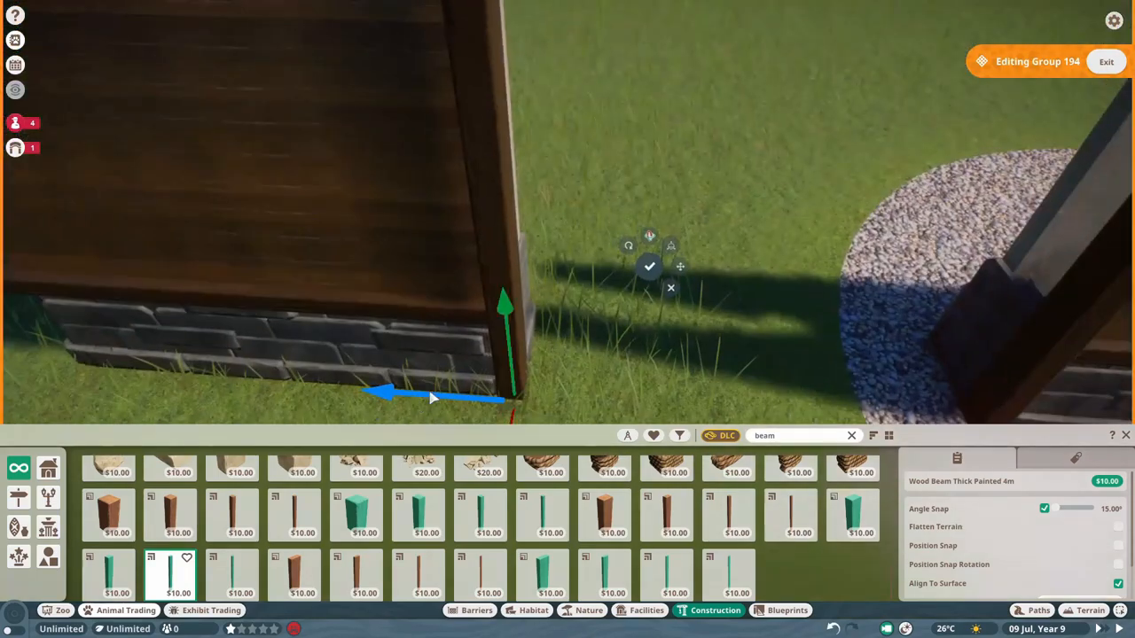
{"action": "scroll", "coordinate": [431, 399], "scroll_direction": "down", "scroll_amount": 5}
Place Planet Zoo Animal Doors 01 in the gap between the thick painted 4m beams
{"action": "key", "text": "Escape"}
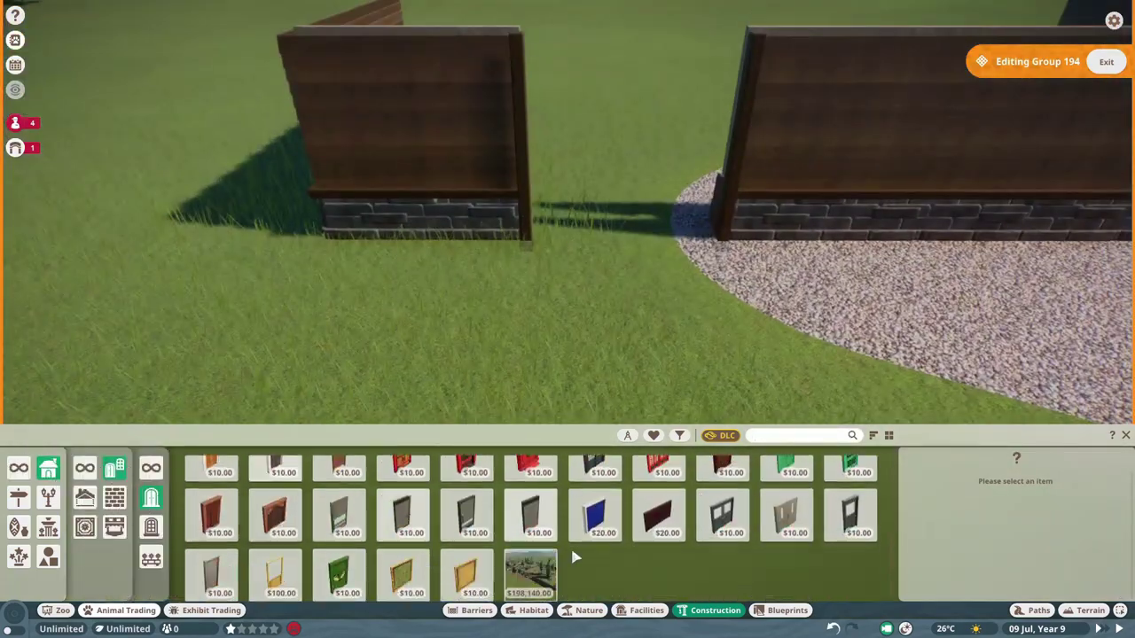
{"action": "left_click", "coordinate": [594, 514]}
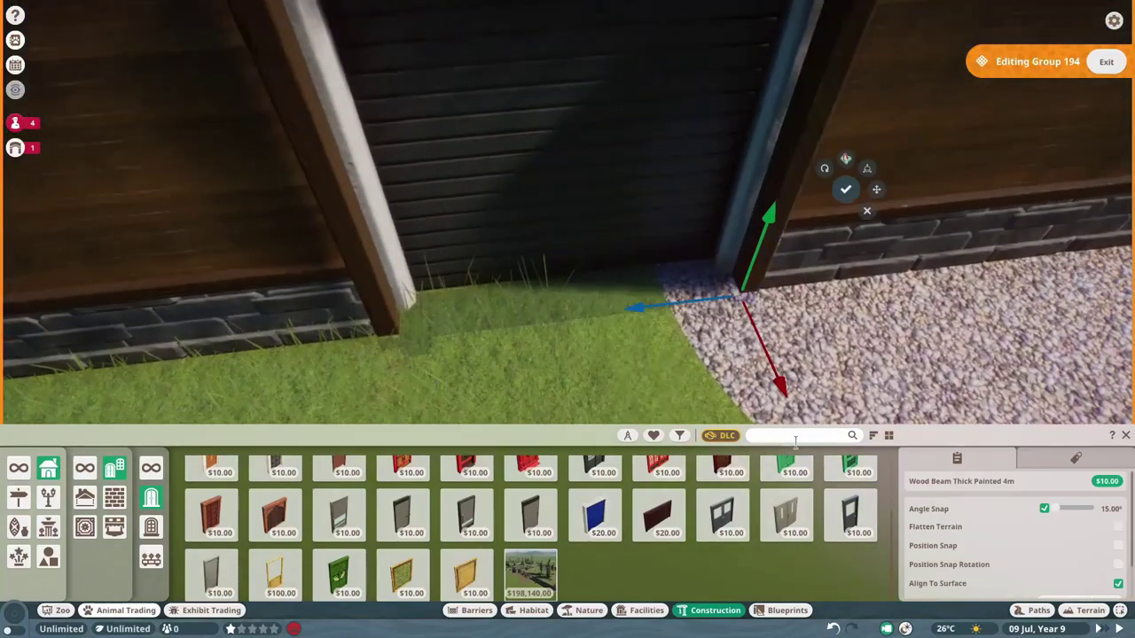
{"action": "left_click", "coordinate": [798, 435]}
{"action": "type", "text": "beam"}
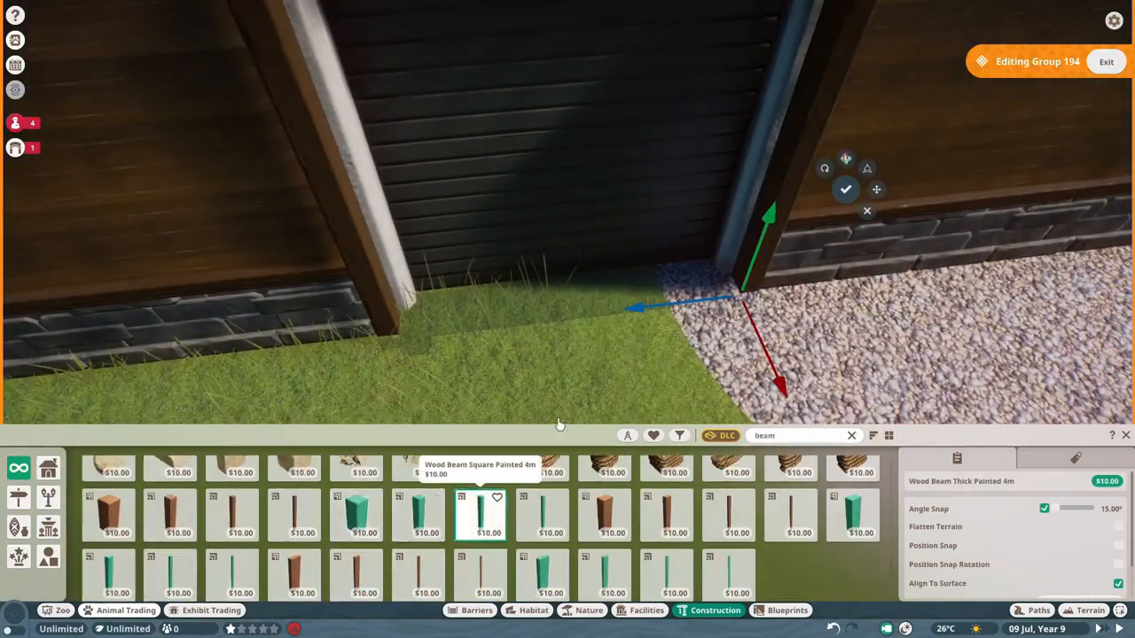
{"action": "scroll", "coordinate": [620, 399], "scroll_direction": "down", "scroll_amount": 3}
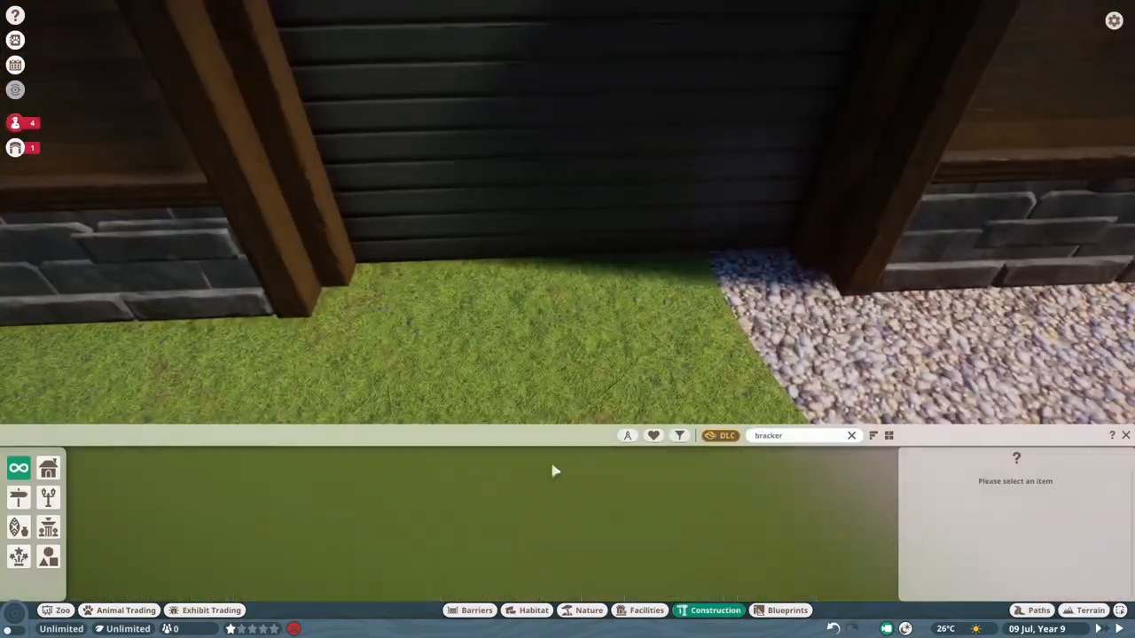
Place a bracket and an Exterior Switch on the post, recolouring the switch dark
{"action": "left_click", "coordinate": [603, 297]}
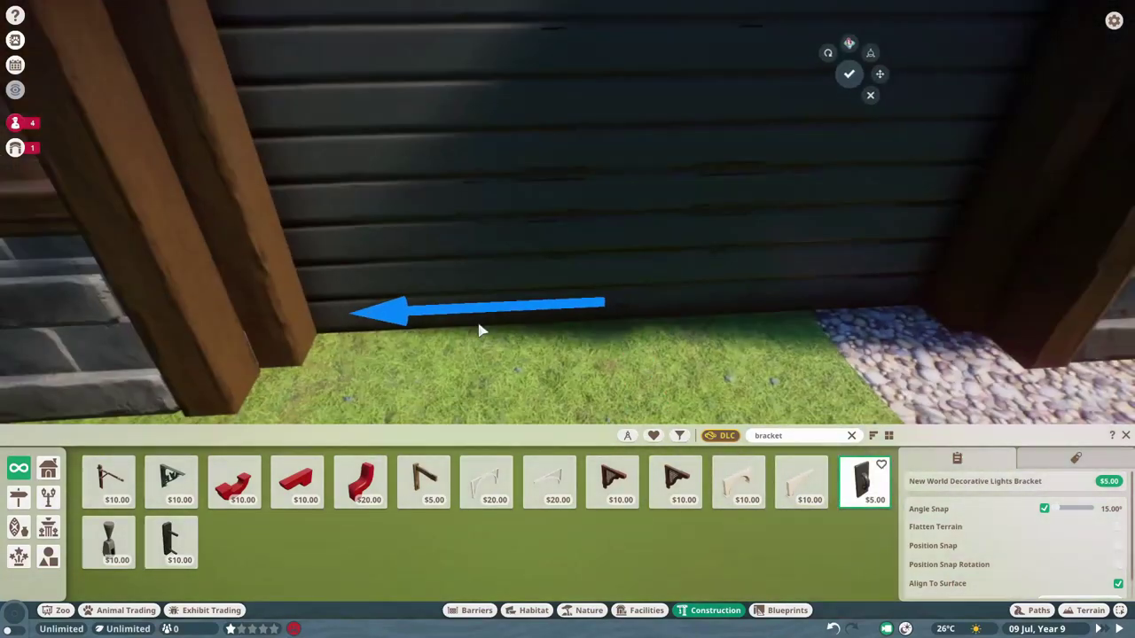
{"action": "left_click", "coordinate": [793, 435]}
{"action": "type", "text": "light"}
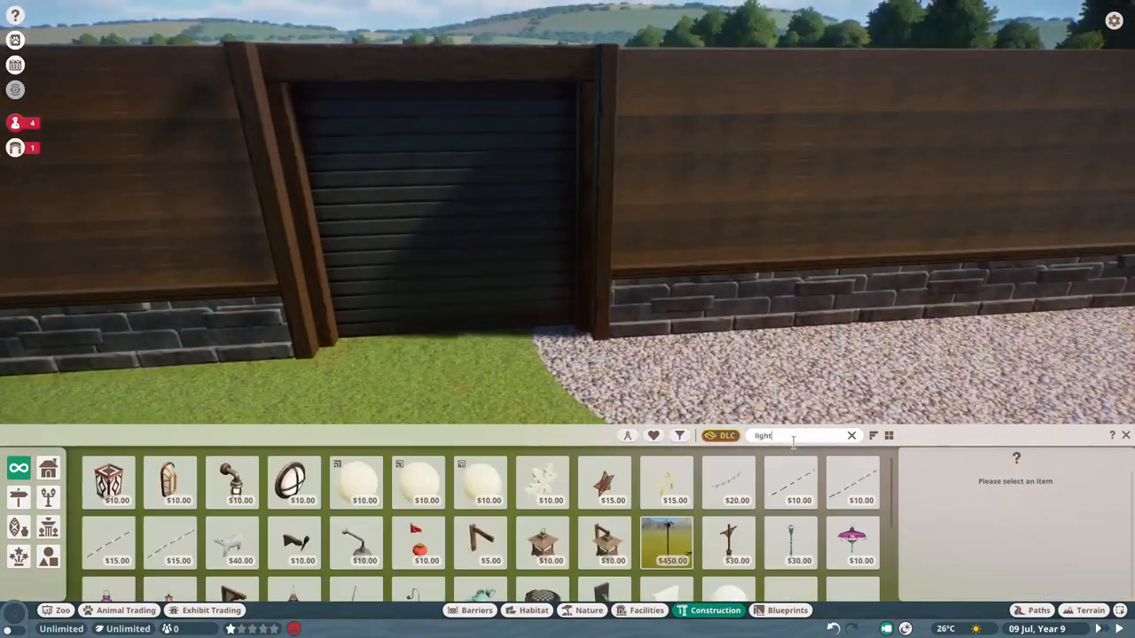
{"action": "key", "text": "BackSpace"}
{"action": "key", "text": "BackSpace"}
{"action": "key", "text": "BackSpace"}
{"action": "type", "text": "switc"}
{"action": "left_click", "coordinate": [171, 482]}
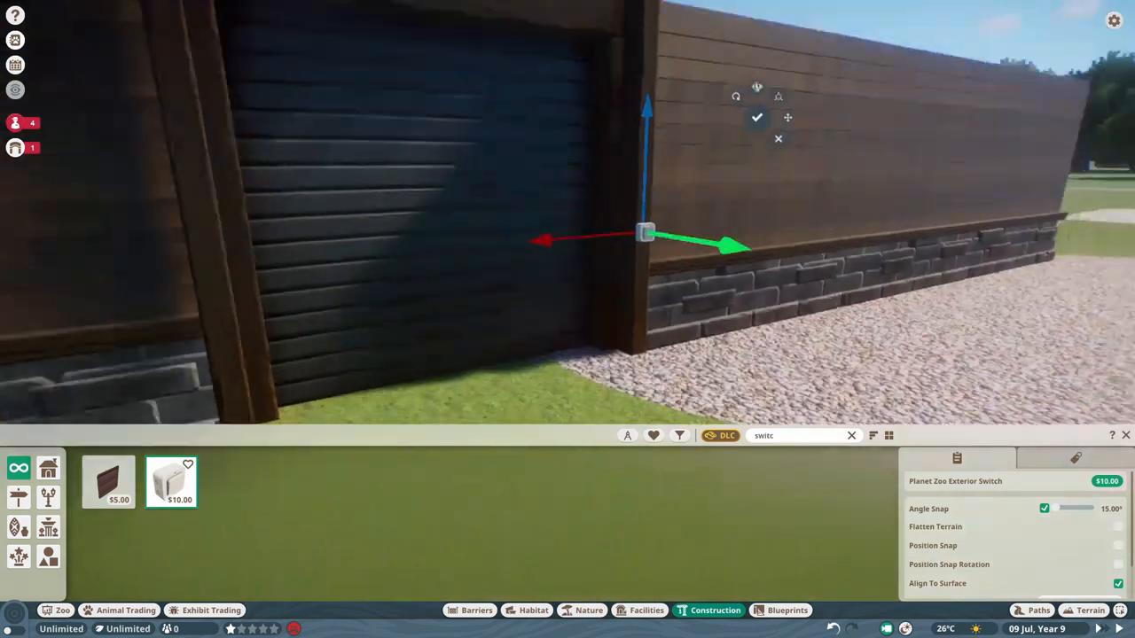
{"action": "scroll", "coordinate": [756, 117], "scroll_direction": "up", "scroll_amount": 5}
{"action": "left_click", "coordinate": [793, 205]}
{"action": "left_click", "coordinate": [942, 89]}
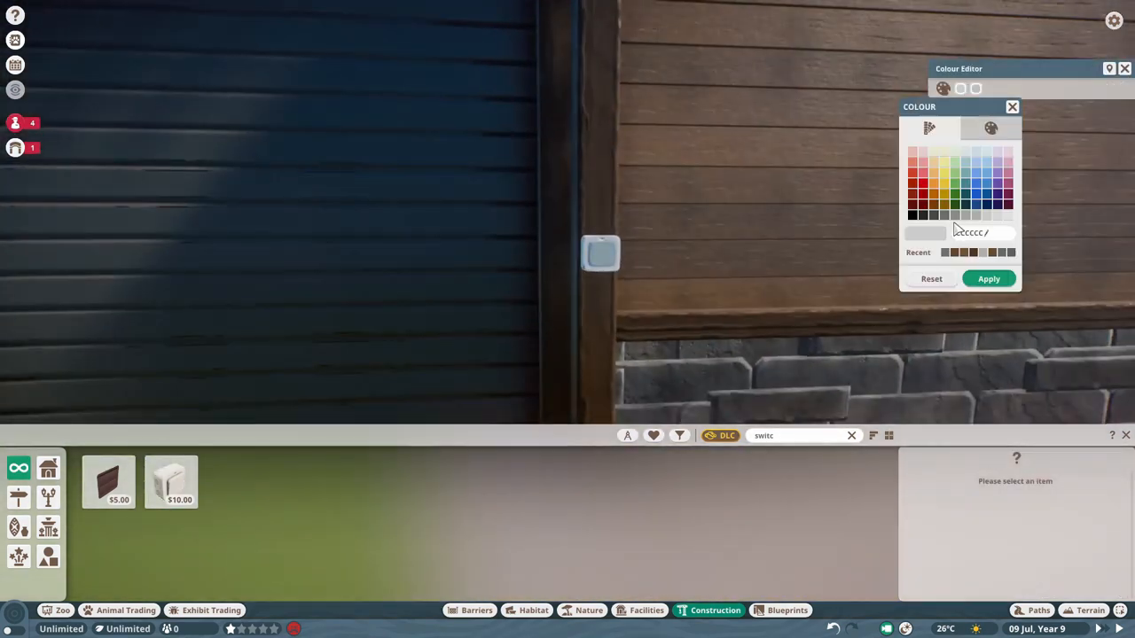
{"action": "left_click", "coordinate": [912, 214]}
{"action": "scroll", "coordinate": [568, 213], "scroll_direction": "down", "scroll_amount": 5}
Place a Decorative Lights String 4m along the post beside the animal door
{"action": "left_click", "coordinate": [989, 279]}
{"action": "left_click", "coordinate": [851, 435]}
{"action": "scroll", "coordinate": [275, 516], "scroll_direction": "down", "scroll_amount": 2}
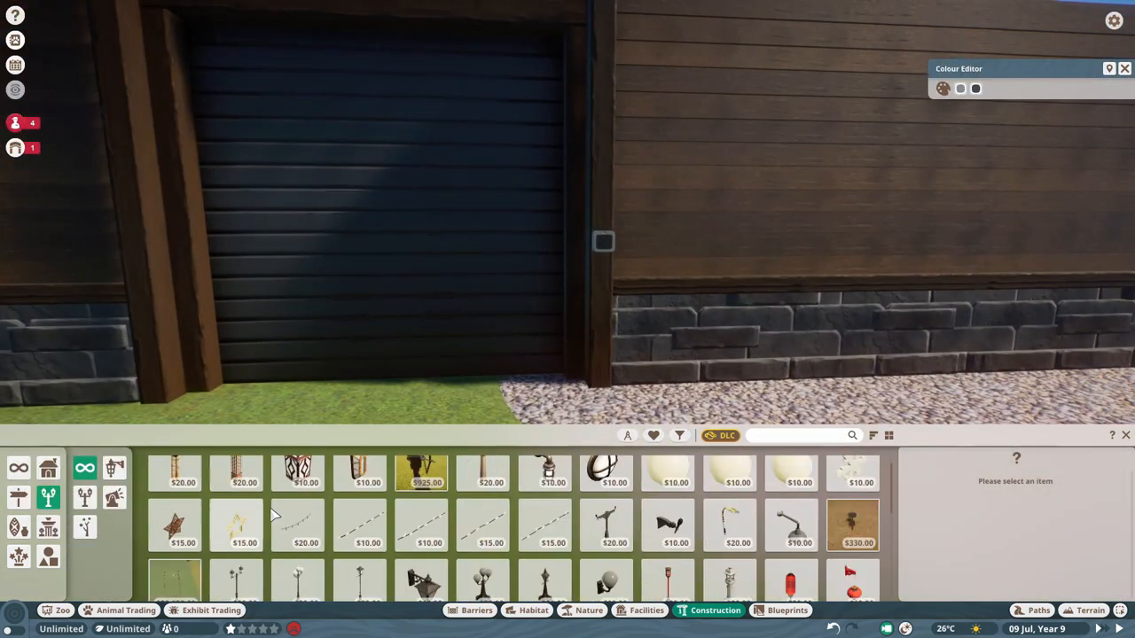
{"action": "scroll", "coordinate": [275, 516], "scroll_direction": "down", "scroll_amount": 2}
{"action": "left_click", "coordinate": [547, 470]}
{"action": "scroll", "coordinate": [633, 292], "scroll_direction": "up", "scroll_amount": 3}
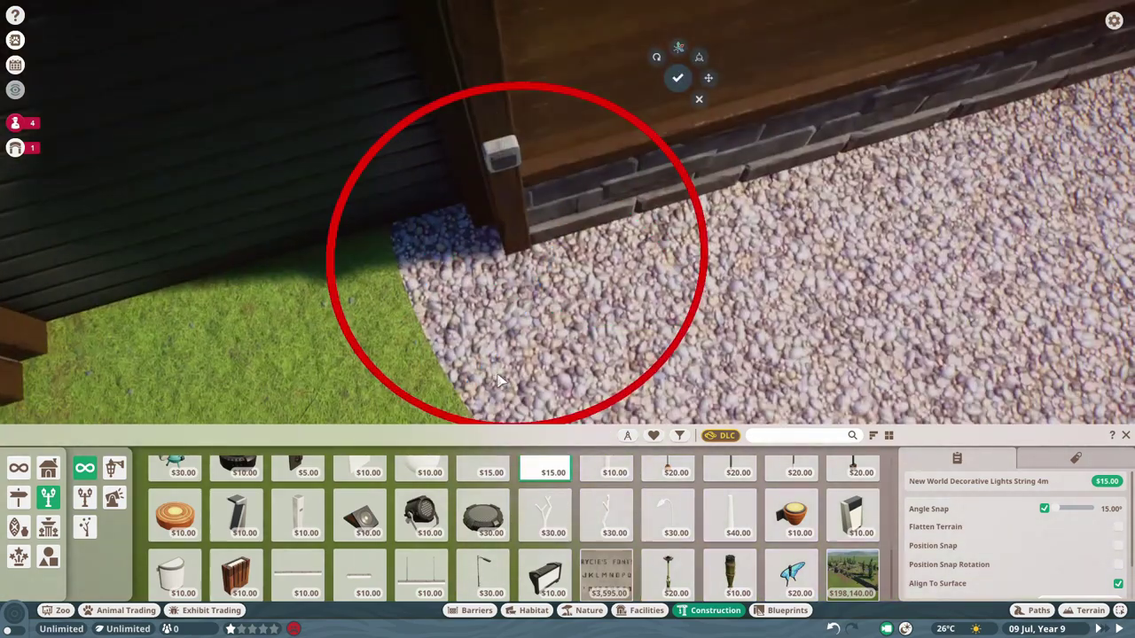
{"action": "left_click", "coordinate": [536, 354]}
{"action": "left_click", "coordinate": [579, 97]}
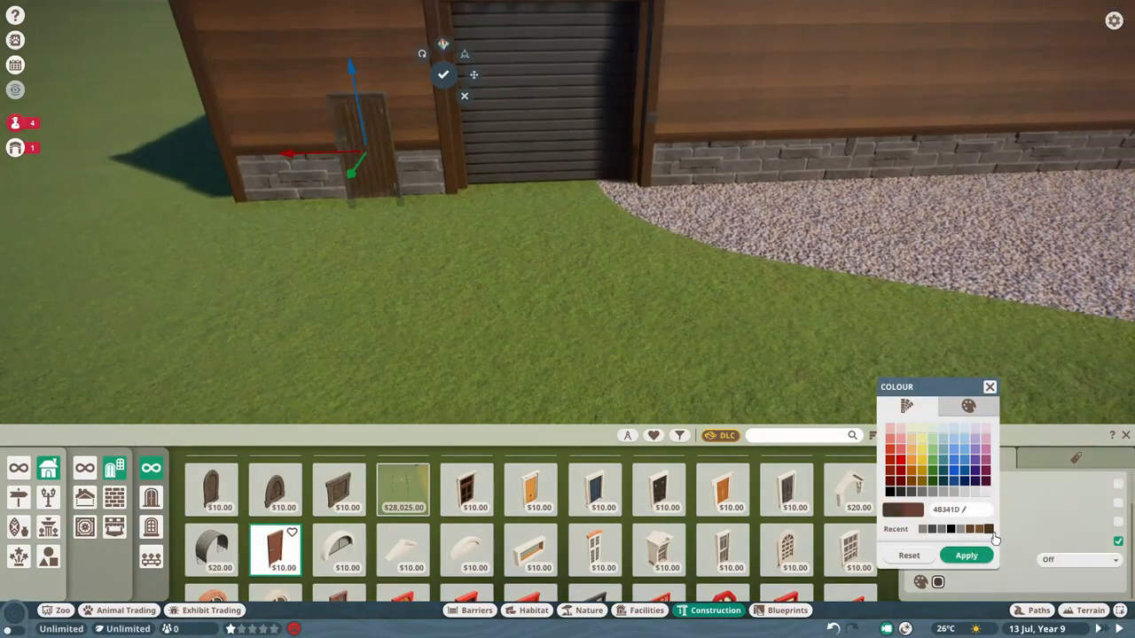
{"action": "scroll", "coordinate": [753, 340], "scroll_direction": "up", "scroll_amount": 5}
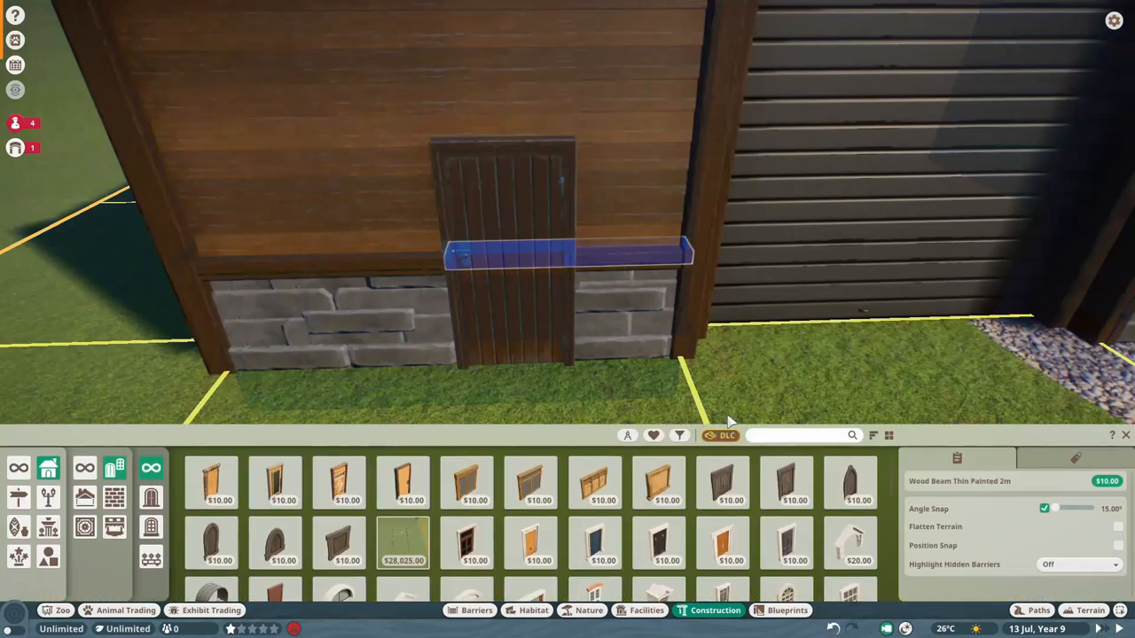
{"action": "type", "text": "beam"}
Place a Wood Beam Thin Painted 1m beside the door and colour it a recent dark brown
{"action": "left_click", "coordinate": [543, 575]}
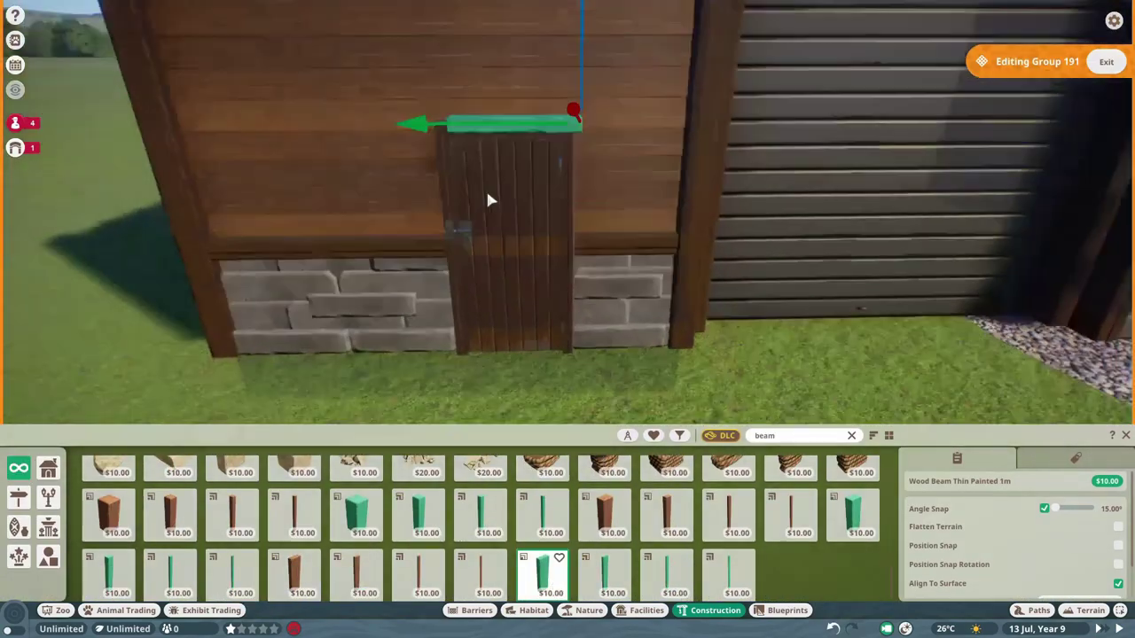
{"action": "scroll", "coordinate": [489, 200], "scroll_direction": "up", "scroll_amount": 3}
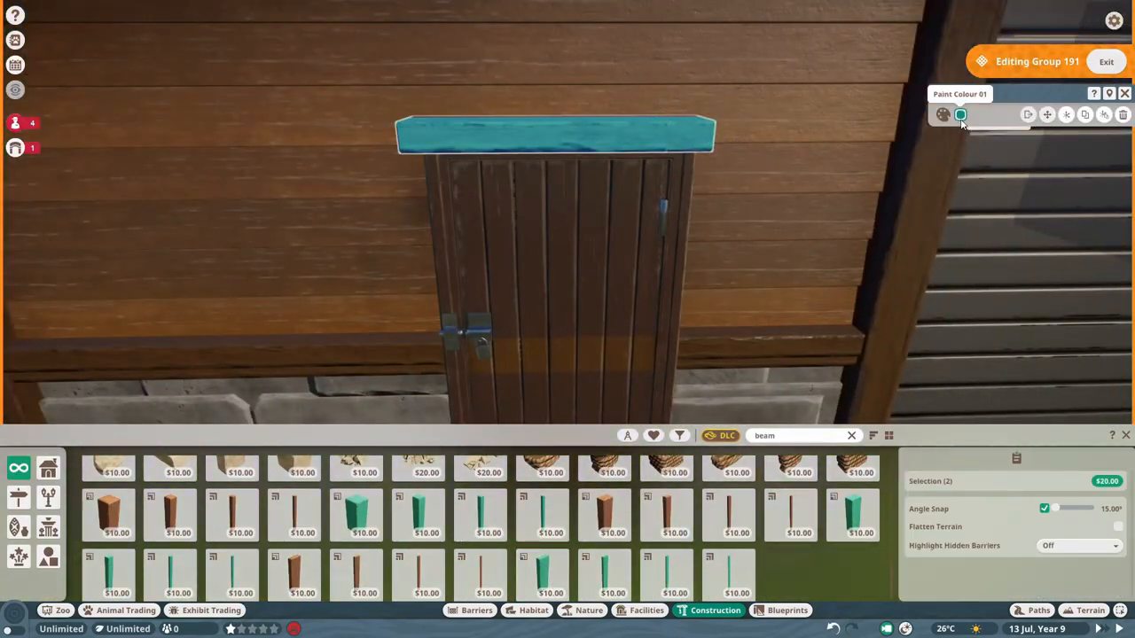
{"action": "scroll", "coordinate": [476, 135], "scroll_direction": "down", "scroll_amount": 2}
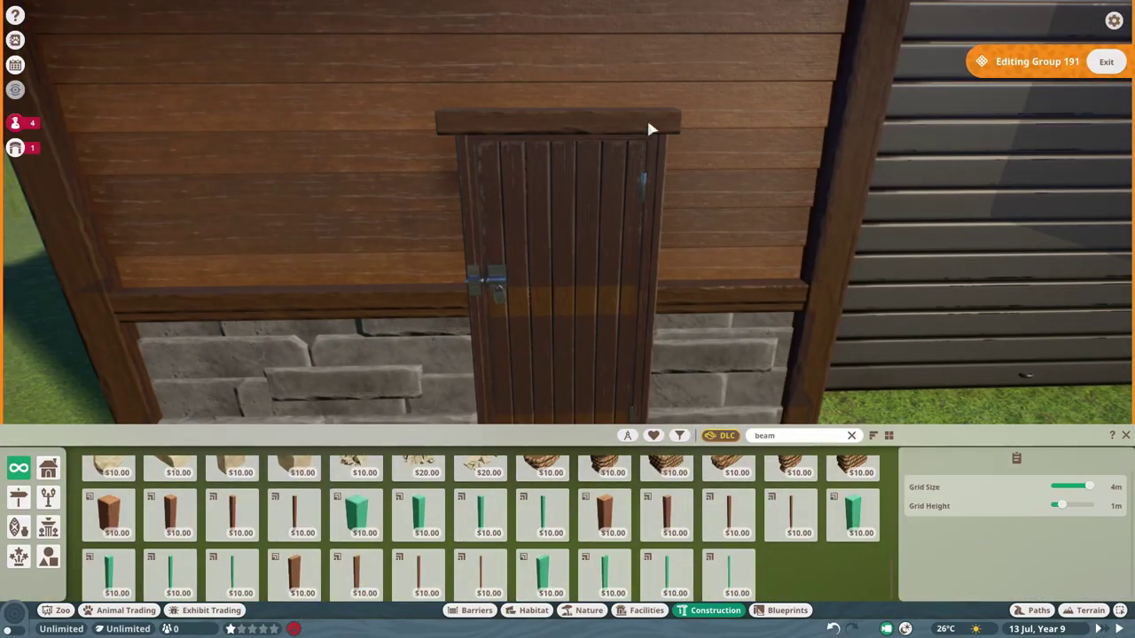
{"action": "scroll", "coordinate": [646, 117], "scroll_direction": "up", "scroll_amount": 2}
{"action": "scroll", "coordinate": [517, 200], "scroll_direction": "down", "scroll_amount": 2}
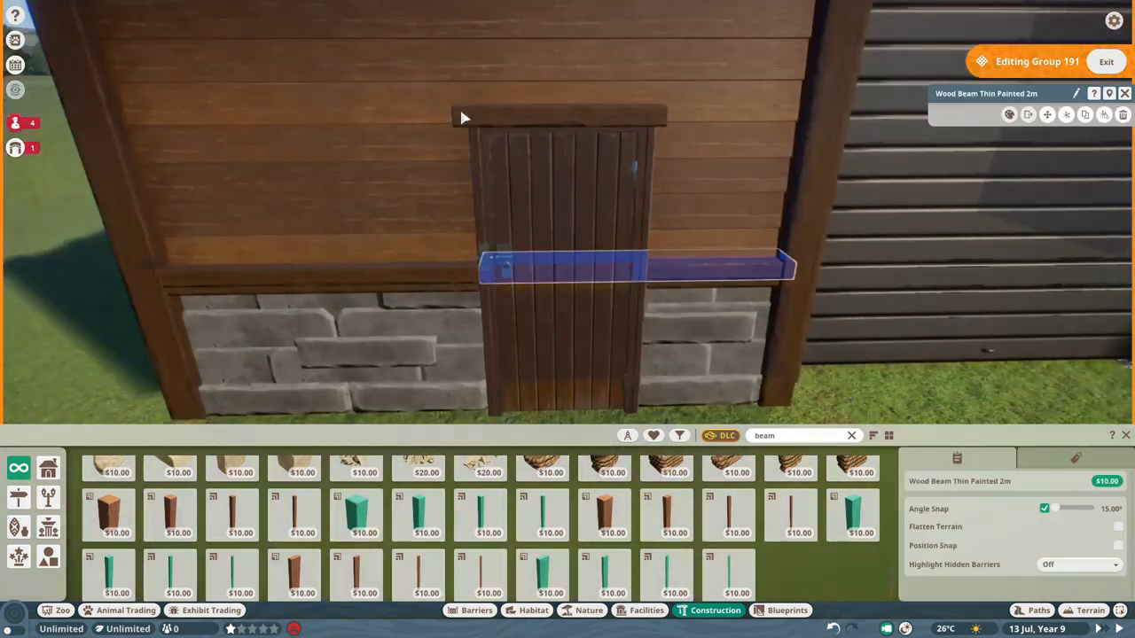
{"action": "scroll", "coordinate": [459, 105], "scroll_direction": "up", "scroll_amount": 3}
{"action": "scroll", "coordinate": [627, 110], "scroll_direction": "down", "scroll_amount": 2}
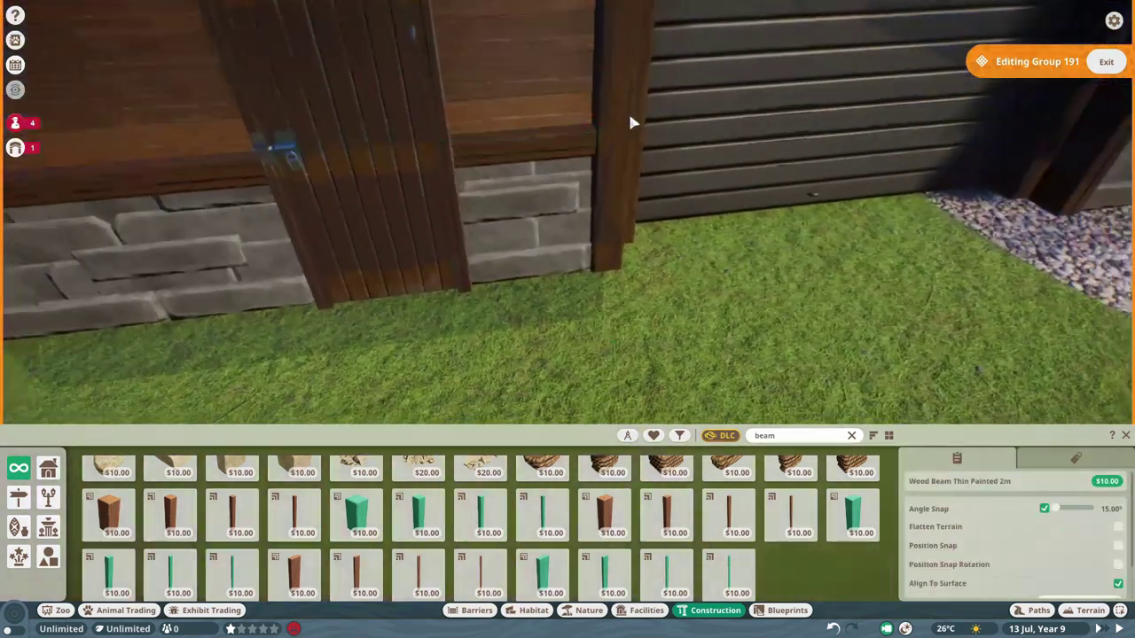
{"action": "left_click", "coordinate": [628, 110]}
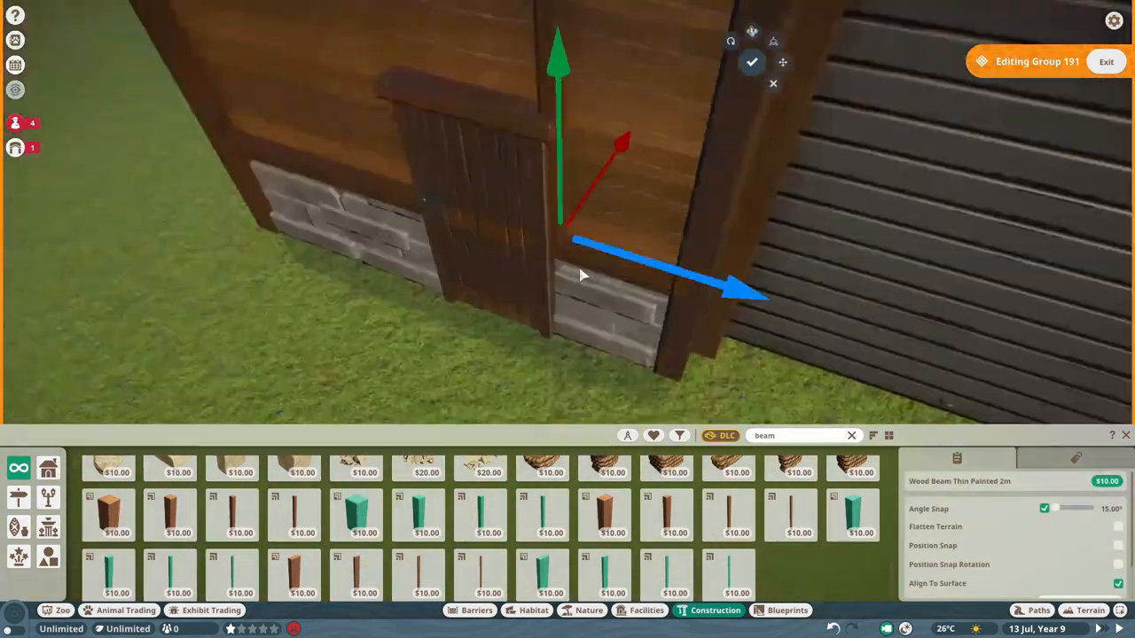
{"action": "scroll", "coordinate": [619, 262], "scroll_direction": "down", "scroll_amount": 2}
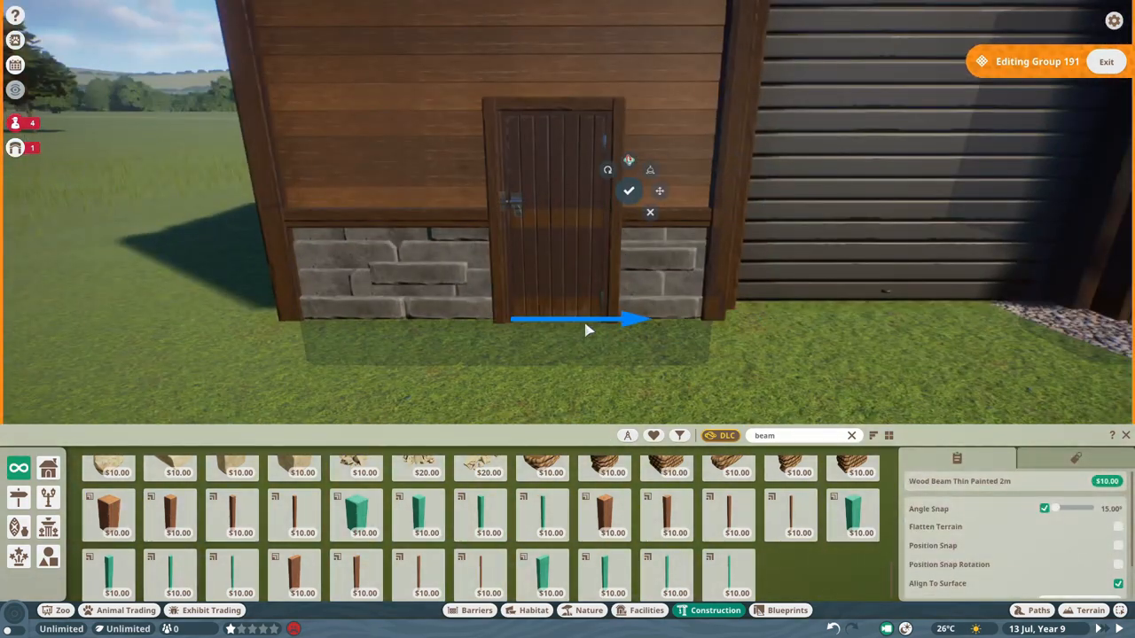
{"action": "scroll", "coordinate": [585, 330], "scroll_direction": "down", "scroll_amount": 3}
{"action": "key", "text": "Escape"}
{"action": "left_click", "coordinate": [961, 89]}
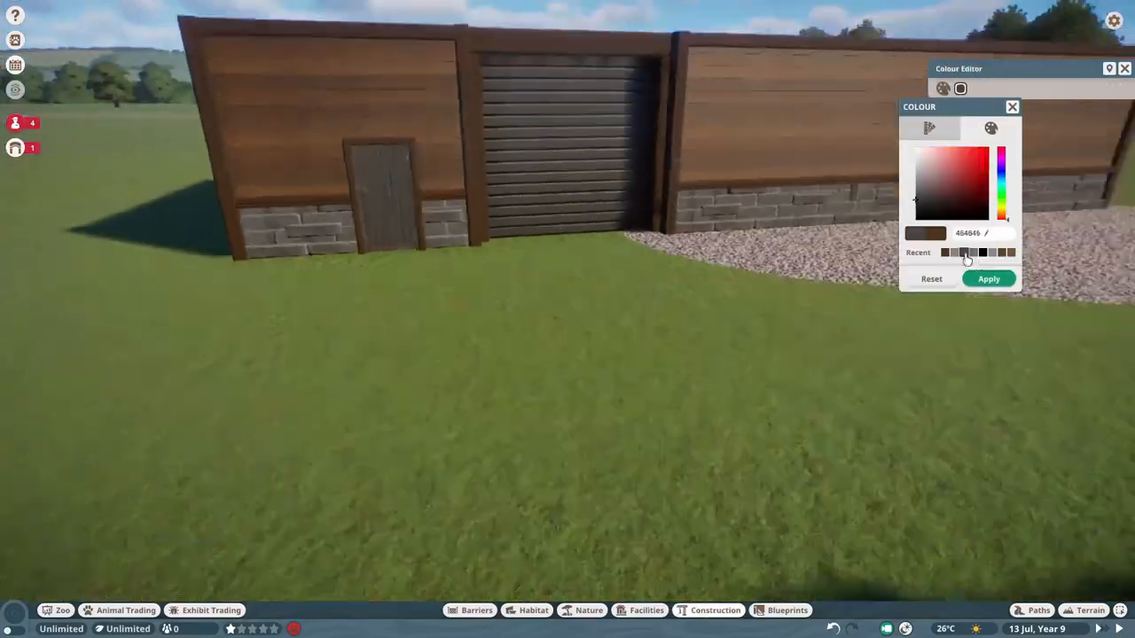
{"action": "key", "text": "Escape"}
{"action": "scroll", "coordinate": [515, 341], "scroll_direction": "up", "scroll_amount": 4}
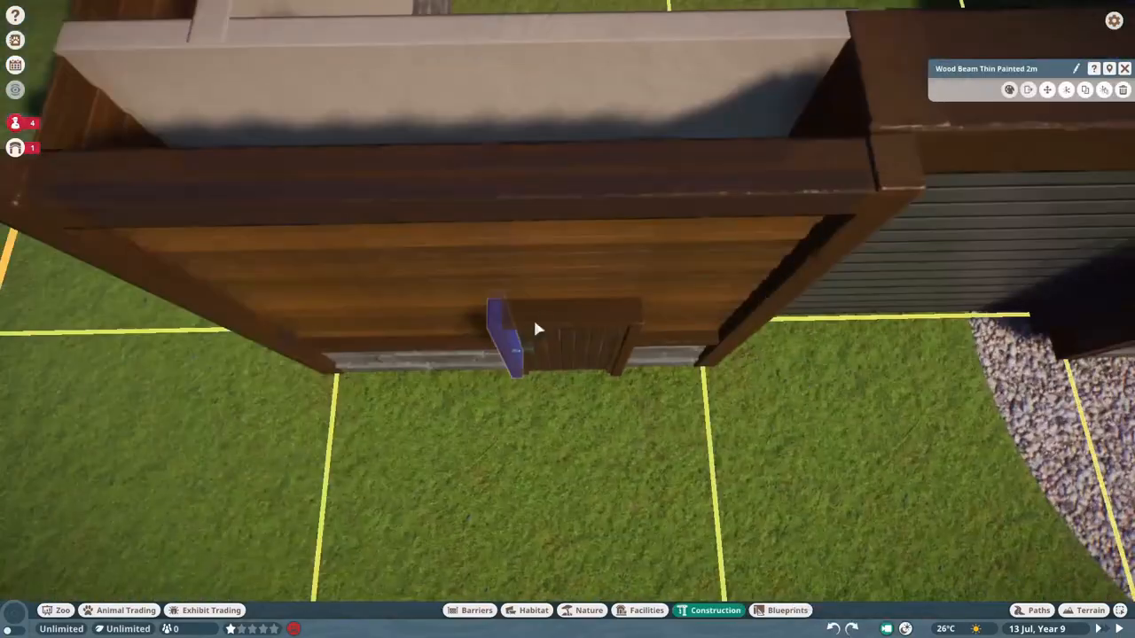
Reposition the coop's Classic Door Old and enter editing of its building group
{"action": "left_click", "coordinate": [515, 340]}
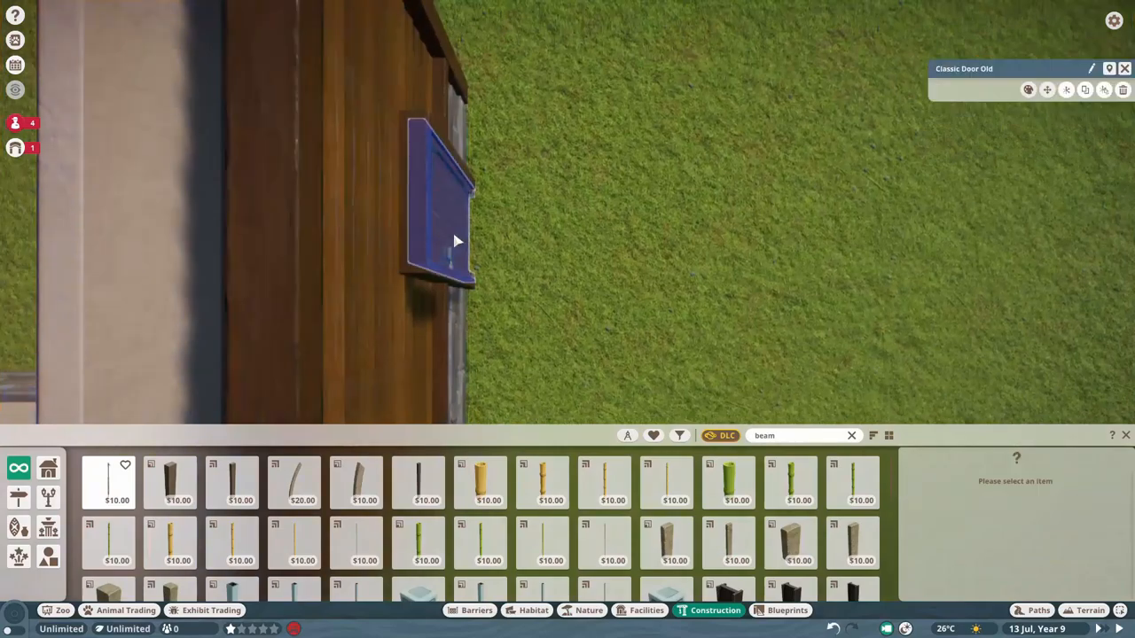
{"action": "left_click", "coordinate": [457, 241]}
{"action": "scroll", "coordinate": [547, 198], "scroll_direction": "up", "scroll_amount": 5}
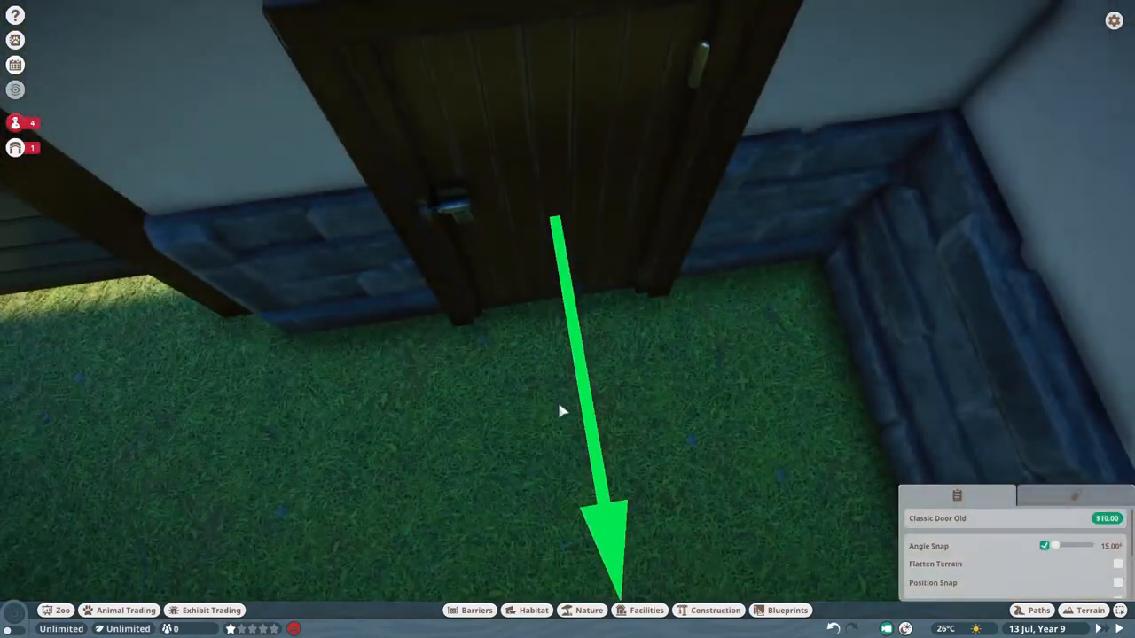
{"action": "scroll", "coordinate": [560, 411], "scroll_direction": "down", "scroll_amount": 5}
{"action": "scroll", "coordinate": [509, 357], "scroll_direction": "up", "scroll_amount": 5}
{"action": "left_click", "coordinate": [652, 335]}
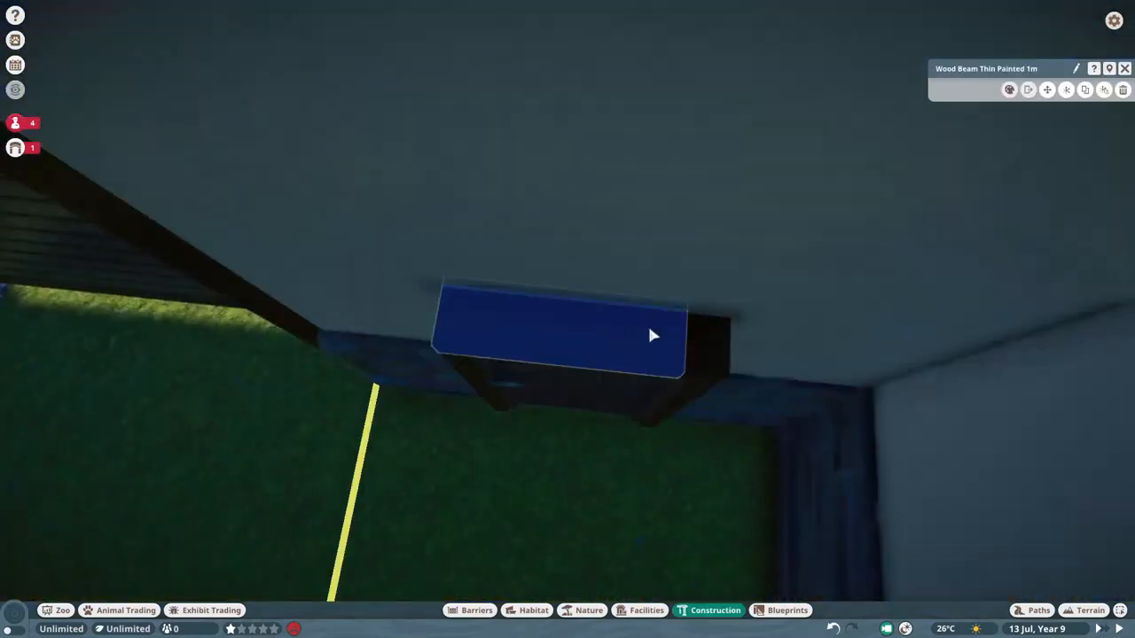
{"action": "double_click", "coordinate": [652, 335]}
{"action": "left_click", "coordinate": [481, 299]}
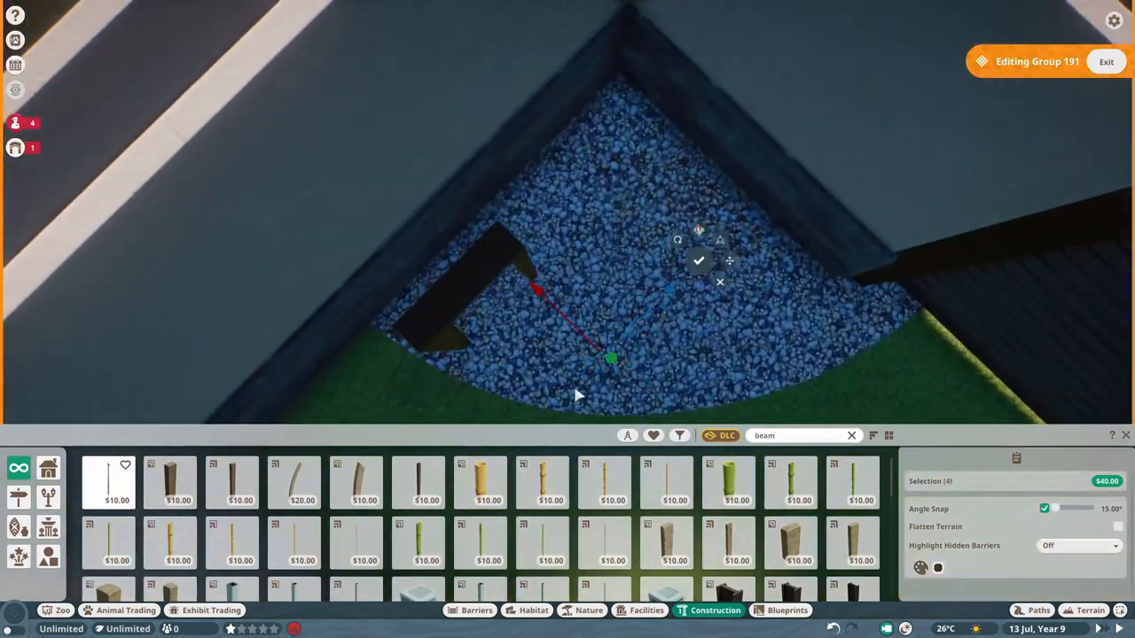
{"action": "scroll", "coordinate": [576, 394], "scroll_direction": "up", "scroll_amount": 5}
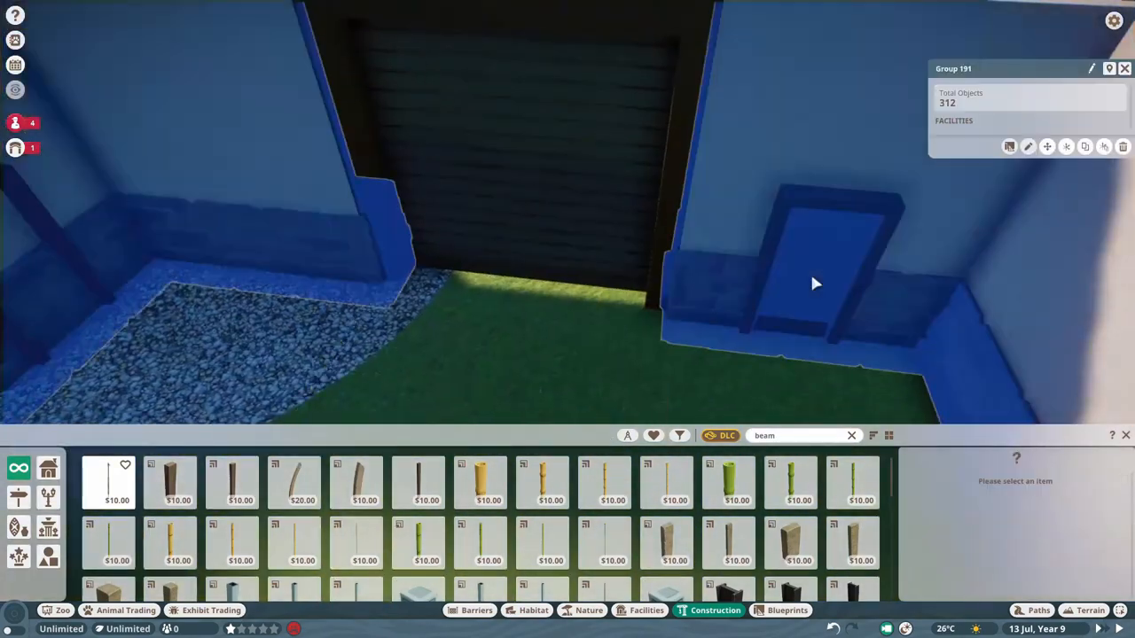
Place a thin painted wood beam beside the interior door within its group
{"action": "left_click", "coordinate": [816, 283]}
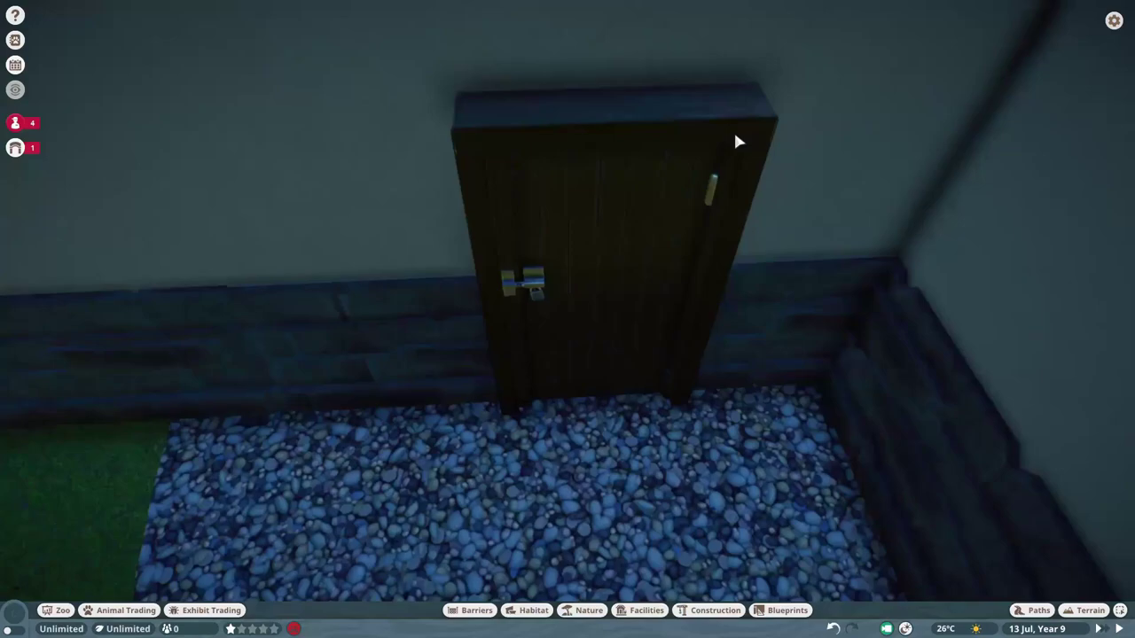
{"action": "double_click", "coordinate": [733, 129]}
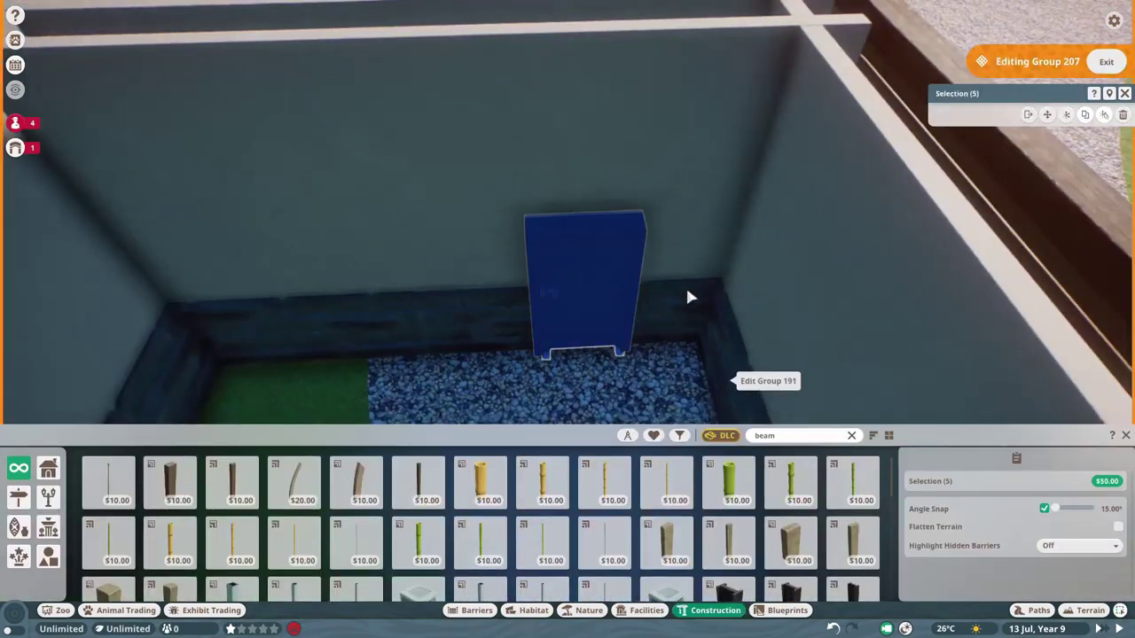
{"action": "left_click", "coordinate": [685, 284]}
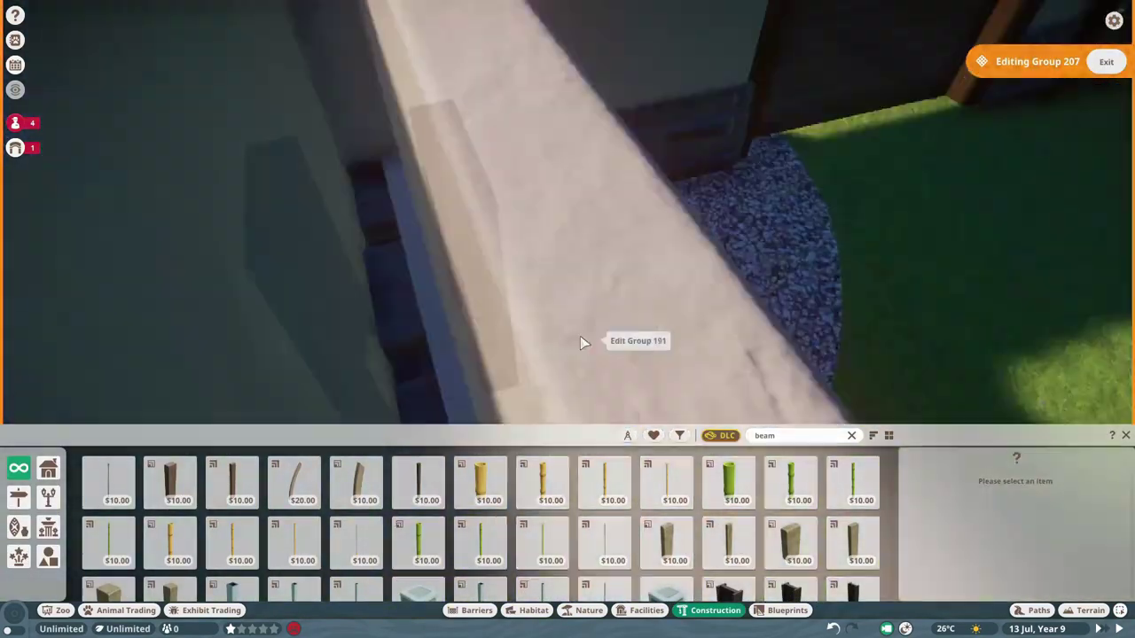
{"action": "key", "text": "Escape"}
{"action": "left_click", "coordinate": [785, 438]}
{"action": "type", "text": "plaster"}
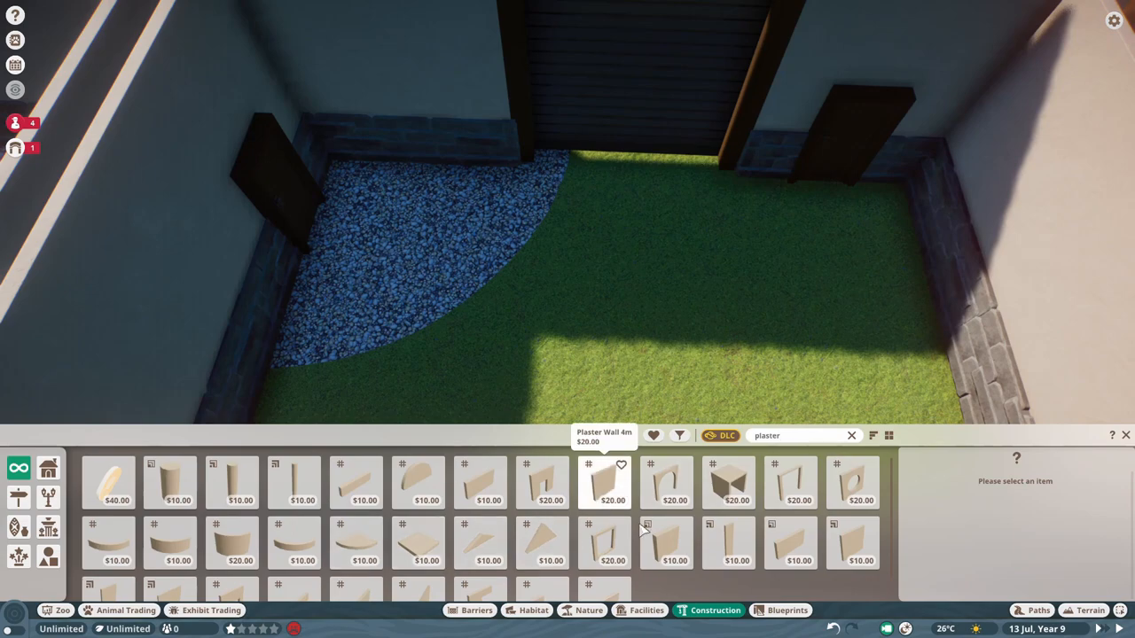
Lay Plaster Wall Panel 4m x 4m pieces flat inside the coop and select all six as a group
{"action": "left_click", "coordinate": [170, 575]}
{"action": "left_click", "coordinate": [563, 147]}
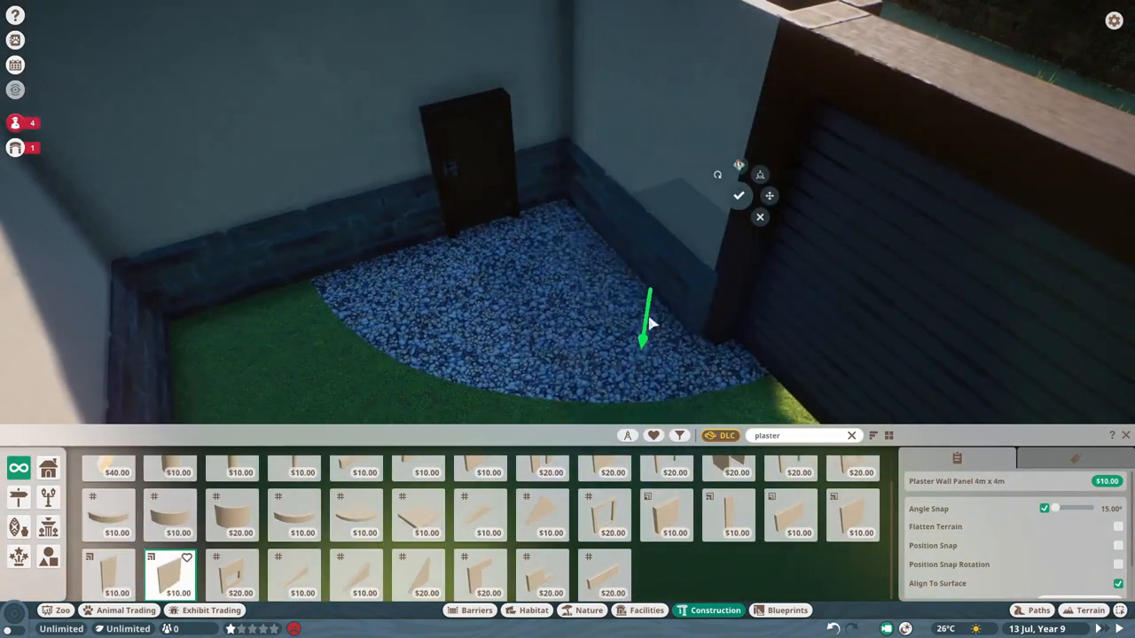
{"action": "key", "text": "e"}
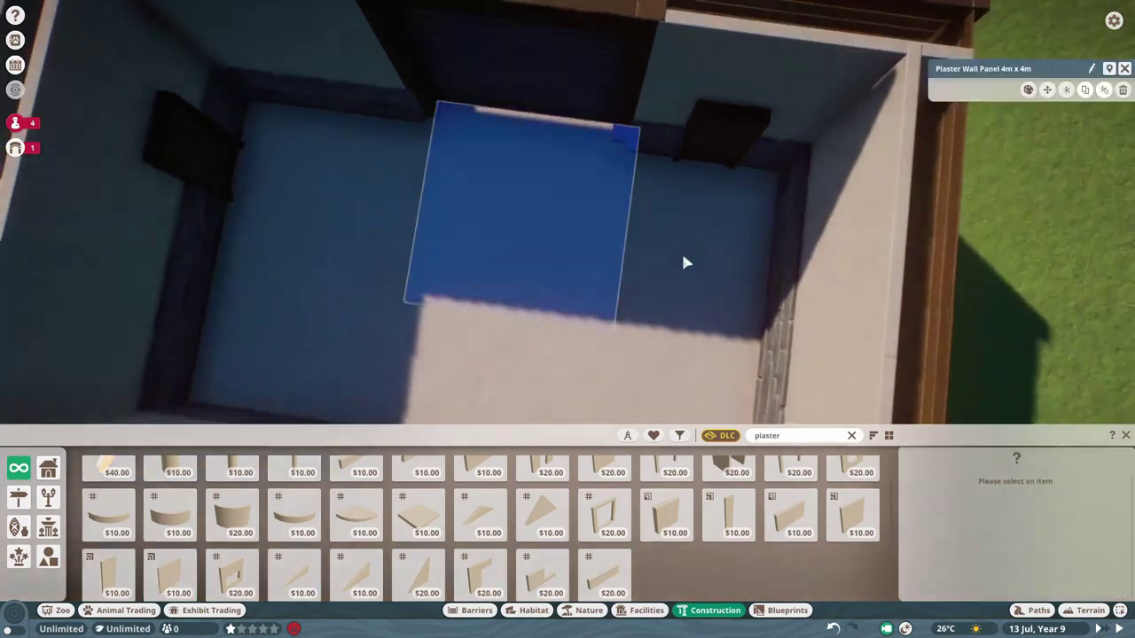
{"action": "left_click", "coordinate": [684, 260]}
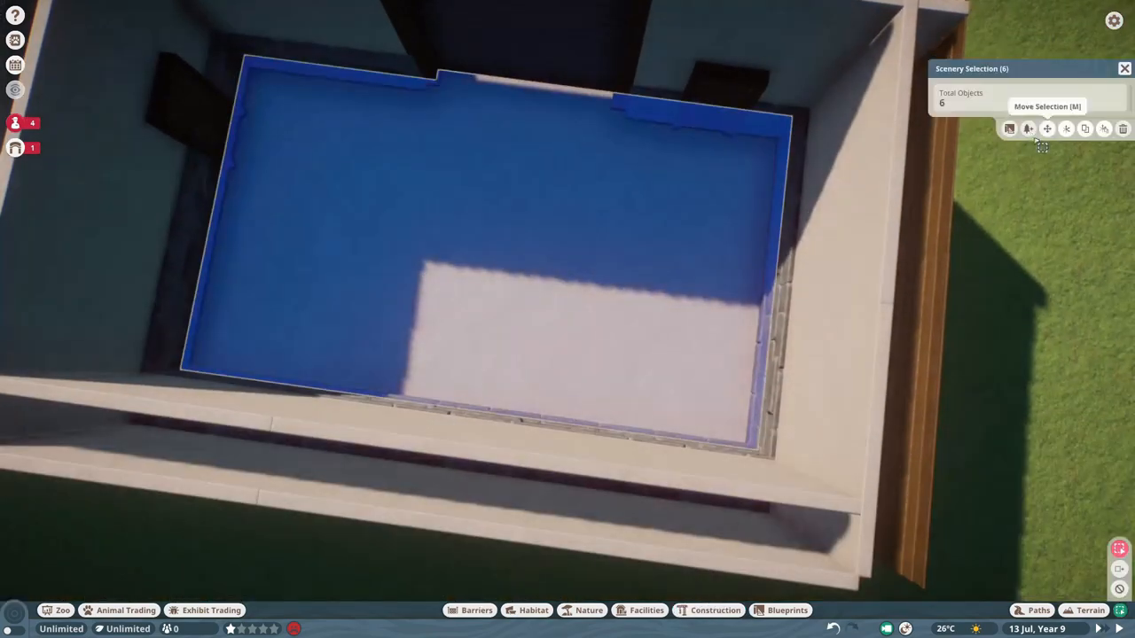
{"action": "key", "text": "Escape"}
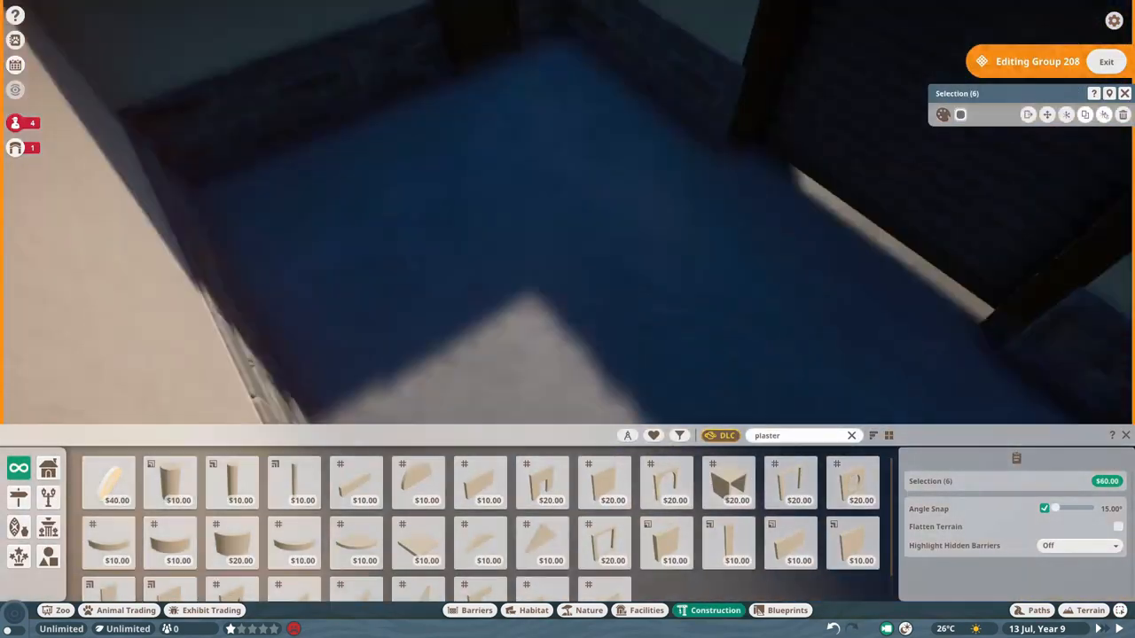
{"action": "left_click", "coordinate": [557, 225]}
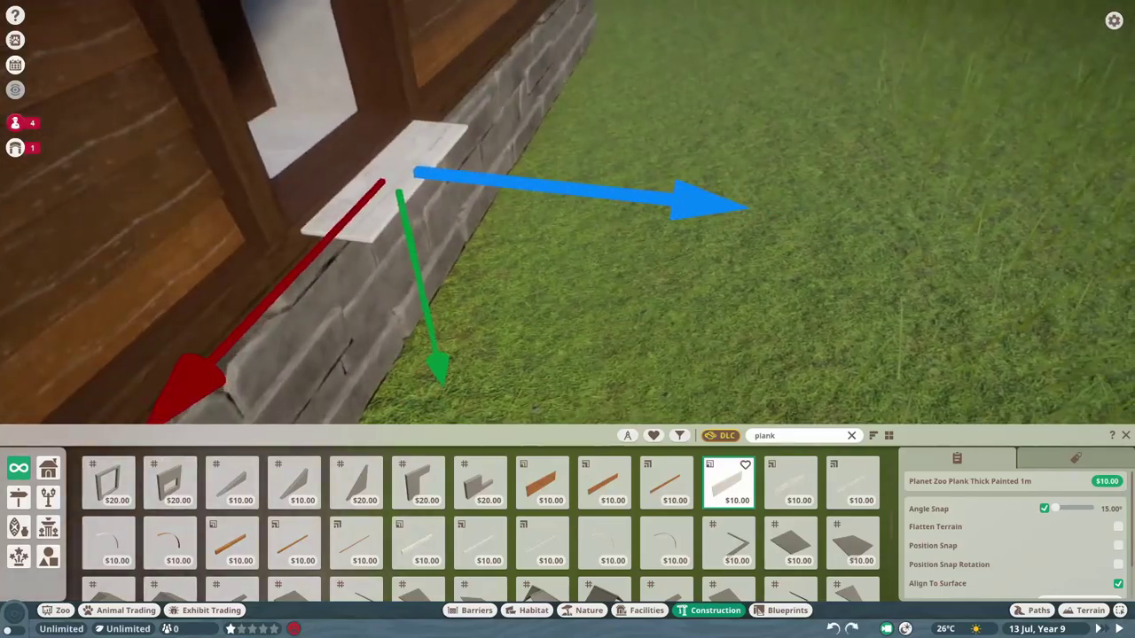
{"action": "scroll", "coordinate": [729, 242], "scroll_direction": "up", "scroll_amount": 3}
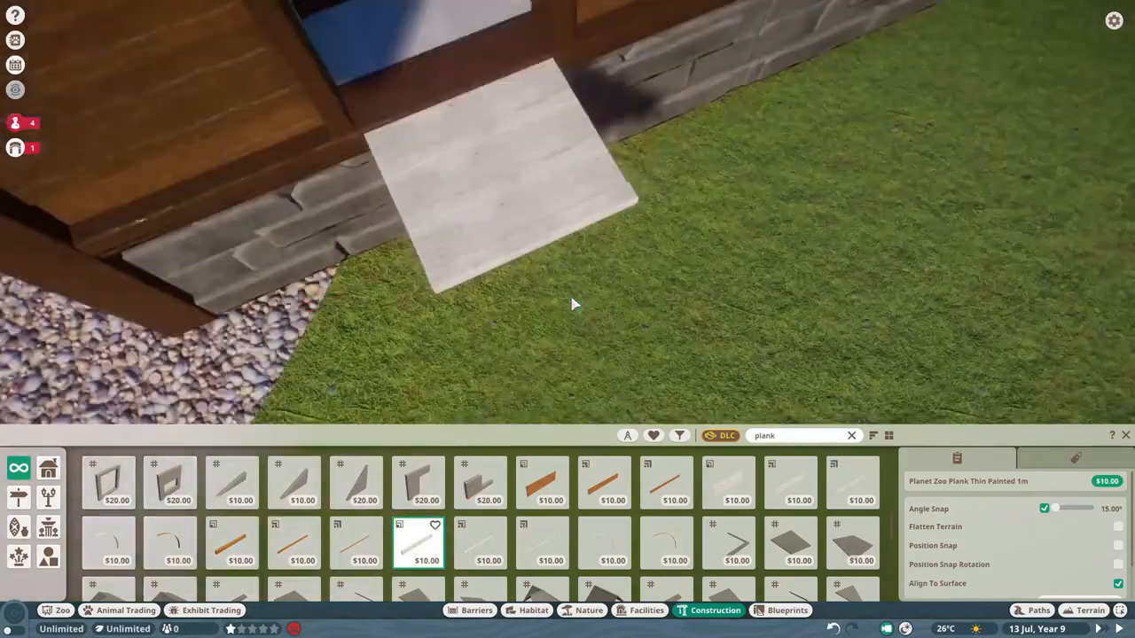
Slide the small plank to the big plank's right edge below the window
{"action": "left_click_drag", "start_coordinate": [669, 234], "coordinate": [727, 336]}
{"action": "left_click", "coordinate": [718, 261]}
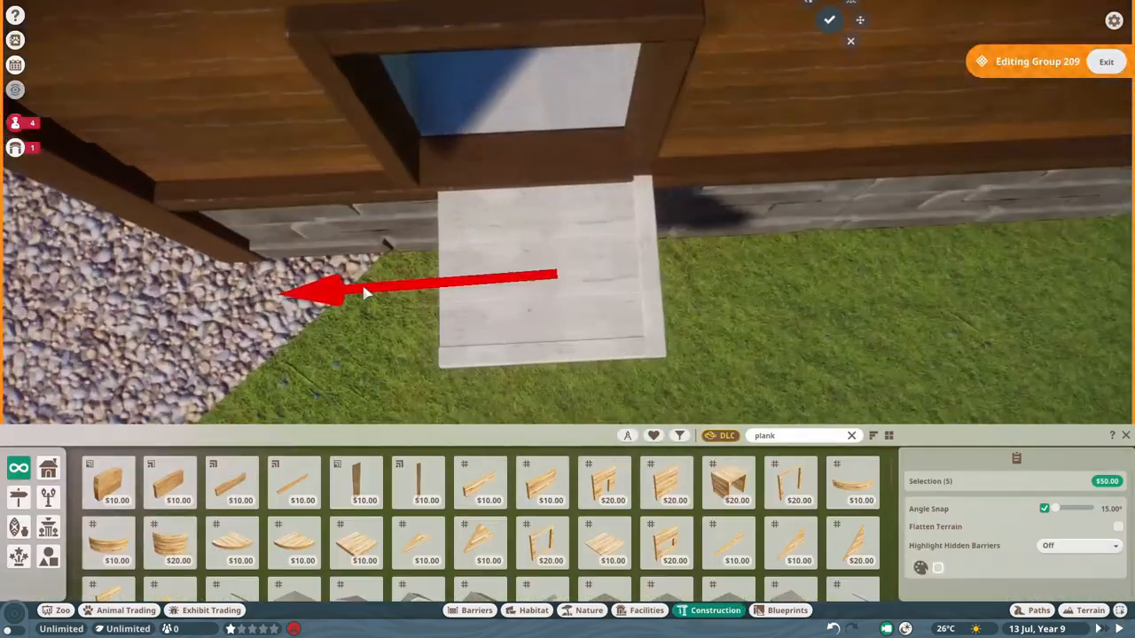
{"action": "scroll", "coordinate": [363, 292], "scroll_direction": "up", "scroll_amount": 3}
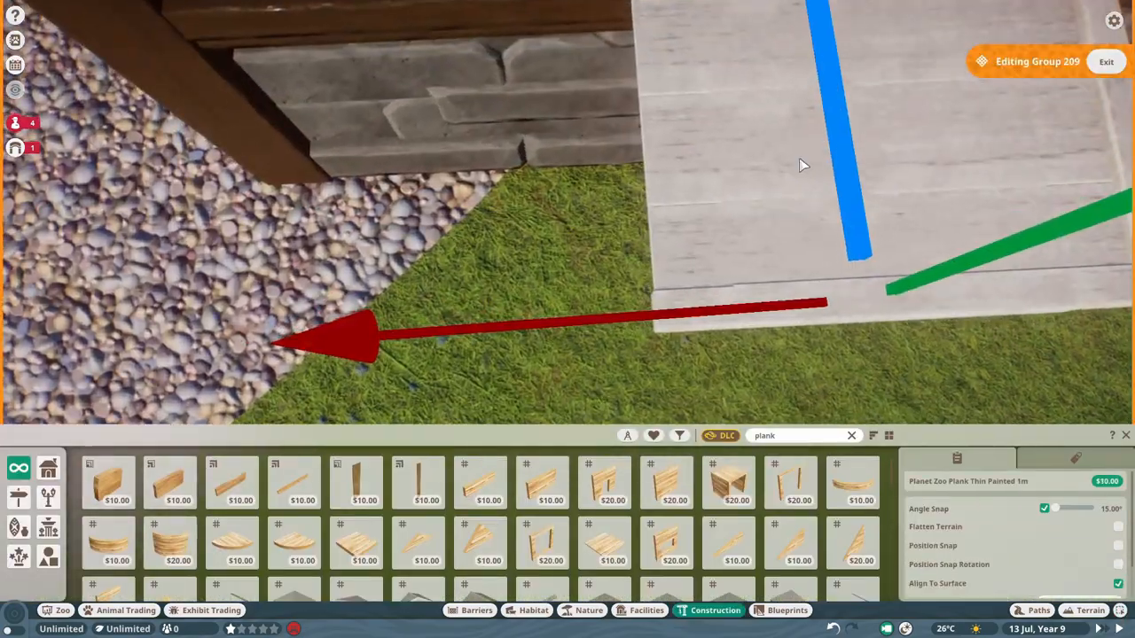
{"action": "left_click_drag", "start_coordinate": [488, 297], "coordinate": [565, 301]}
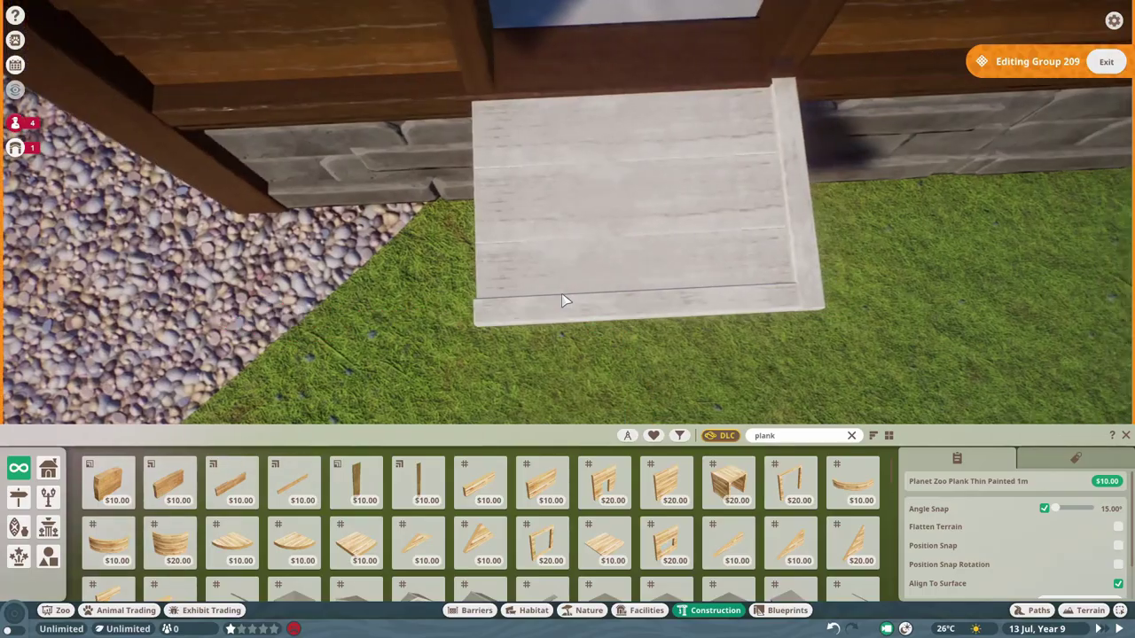
Colour the ramp planks dark brown 4B341D and select the thick plank below the window
{"action": "left_click", "coordinate": [565, 301]}
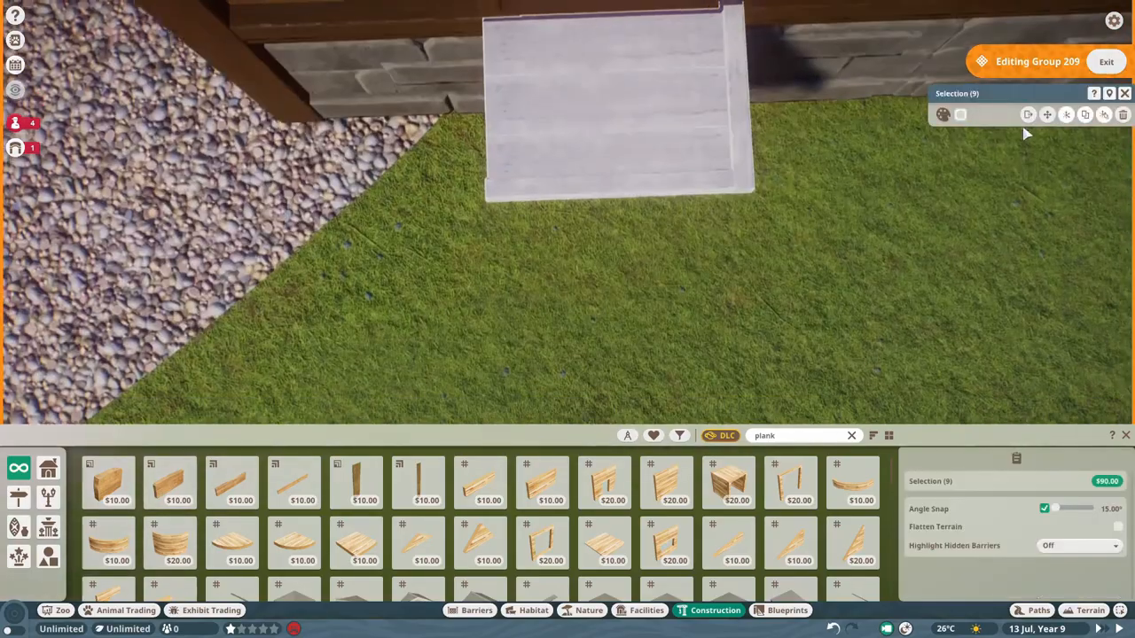
{"action": "left_click", "coordinate": [960, 114]}
{"action": "left_click", "coordinate": [945, 278]}
{"action": "left_click", "coordinate": [989, 305]}
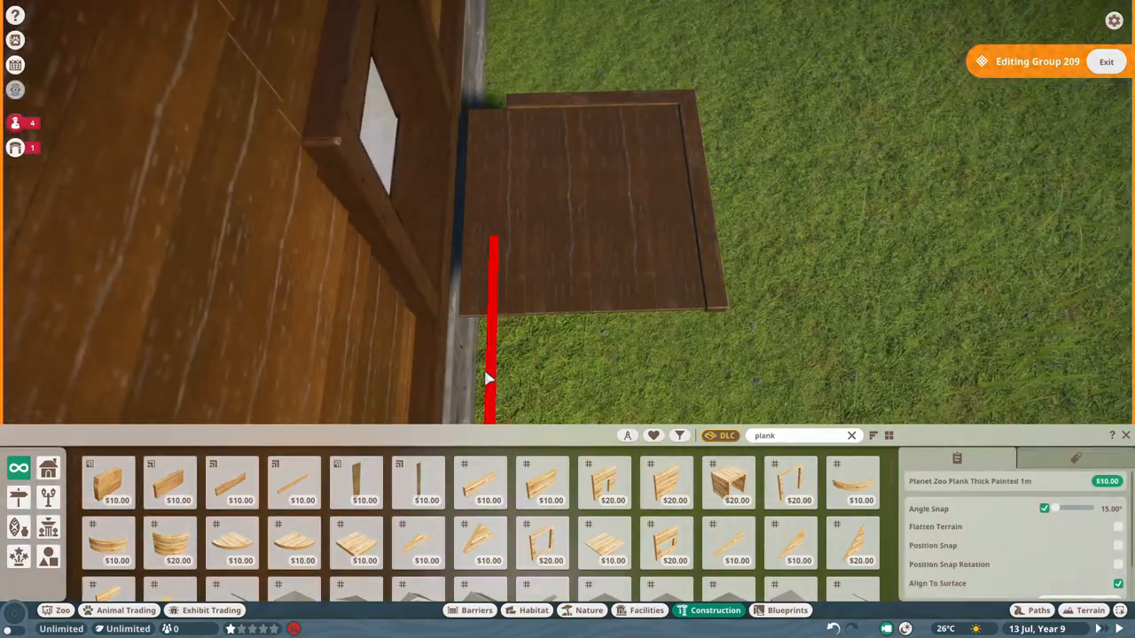
{"action": "left_click", "coordinate": [638, 293]}
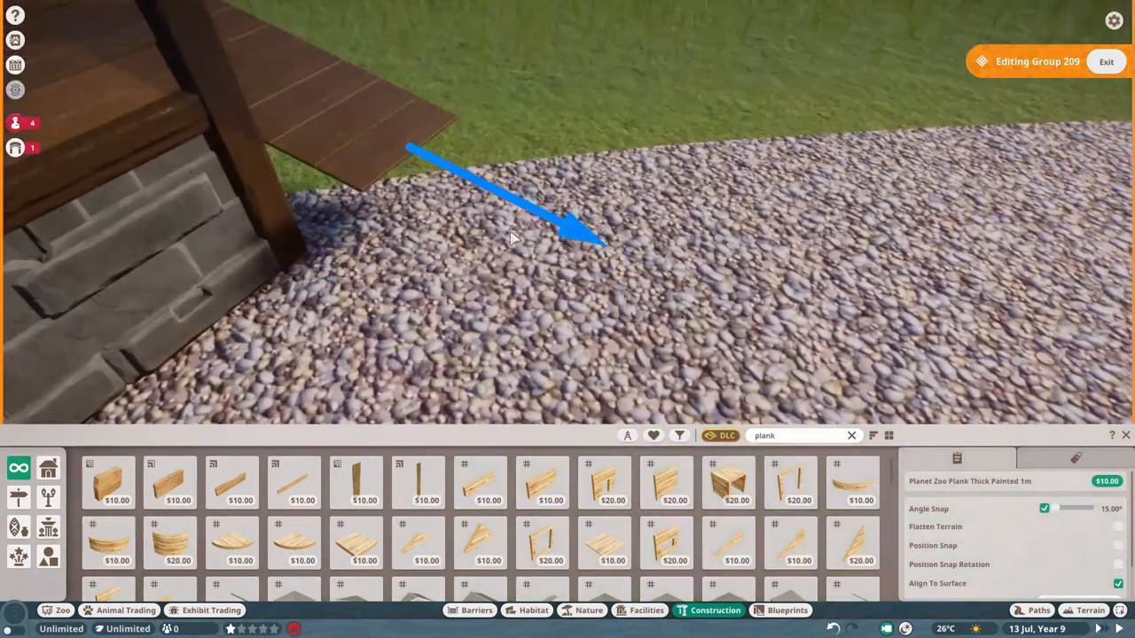
Slide a ramp plank outward over the gravel and line the planks up toward the doorway
{"action": "key", "text": "Tab"}
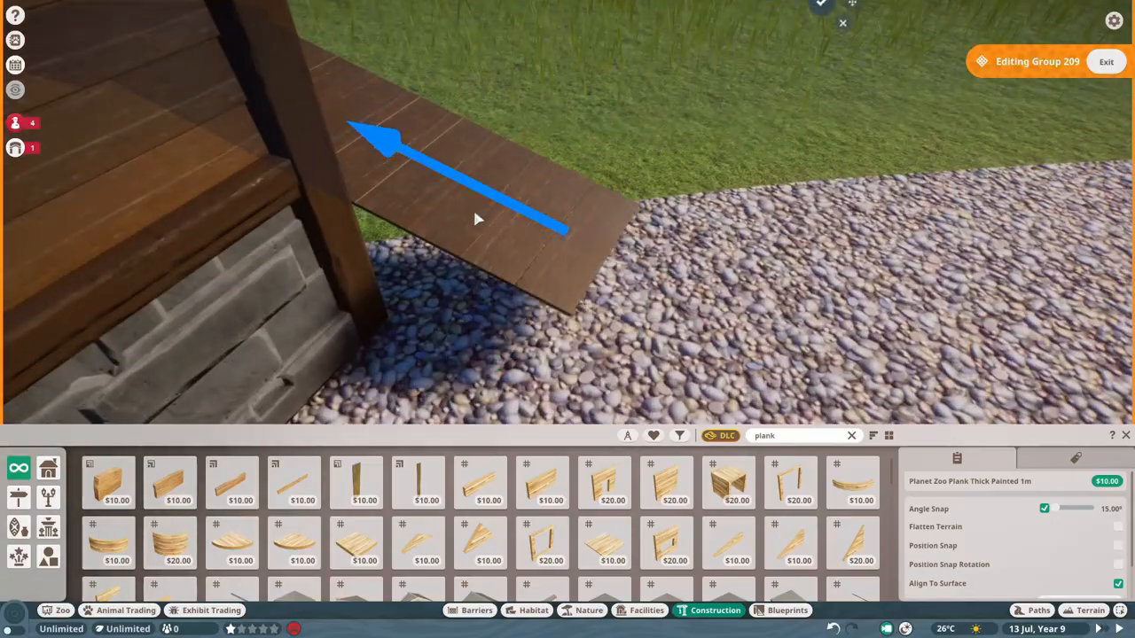
{"action": "mouse_move", "coordinate": [477, 220]}
{"action": "left_mouse_down"}
{"action": "mouse_move", "coordinate": [557, 246]}
{"action": "mouse_move", "coordinate": [572, 228]}
{"action": "left_mouse_up"}
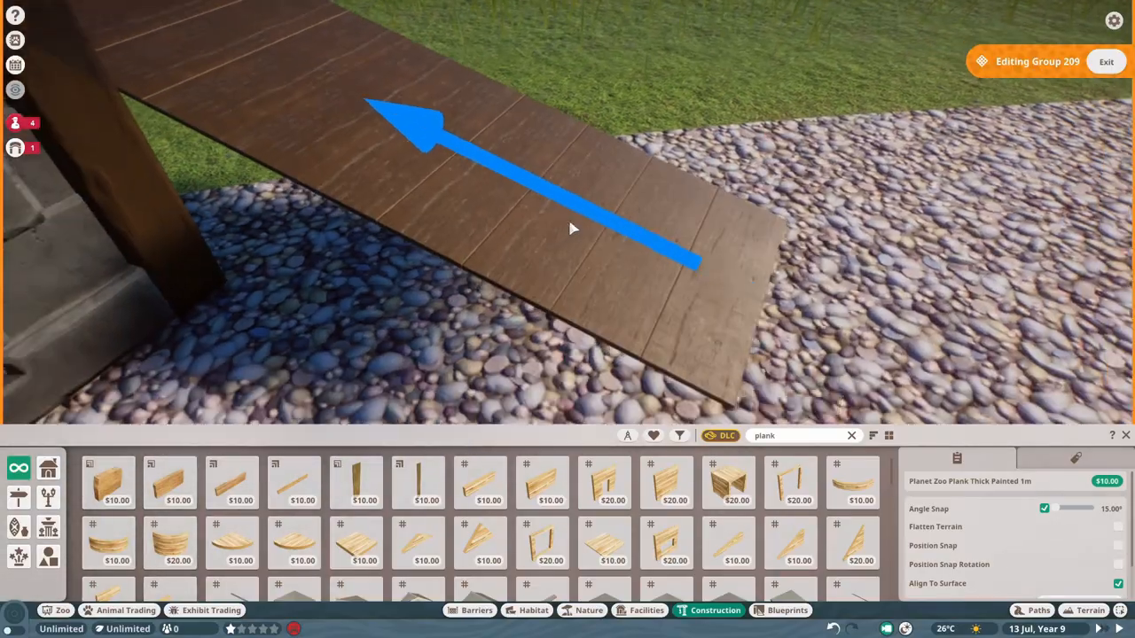
{"action": "key", "text": "Escape"}
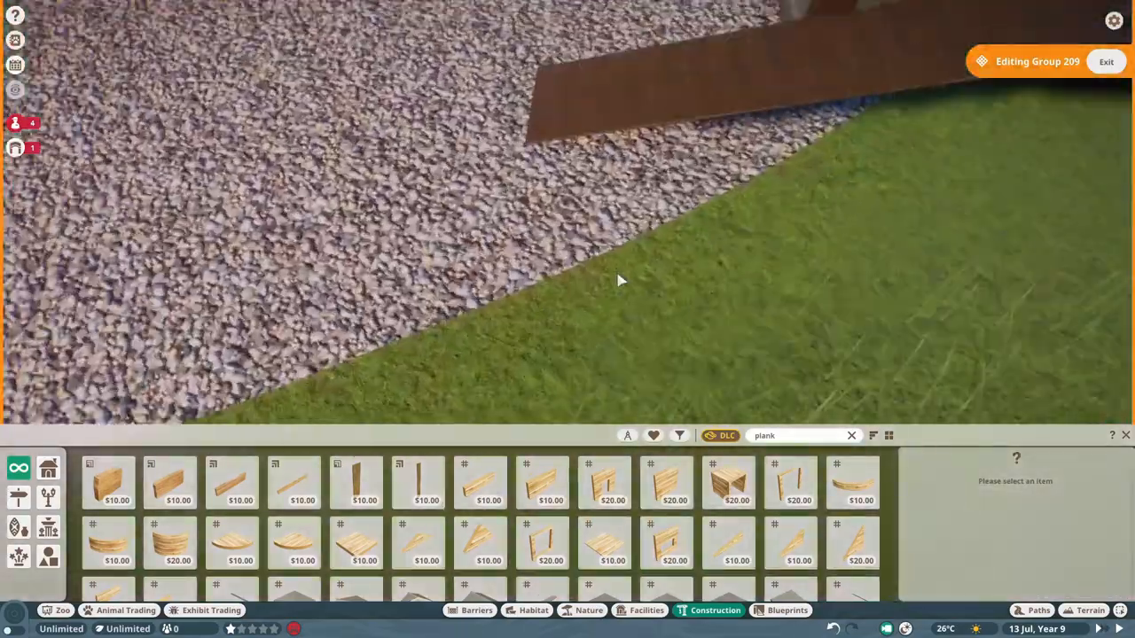
{"action": "left_click", "coordinate": [622, 245]}
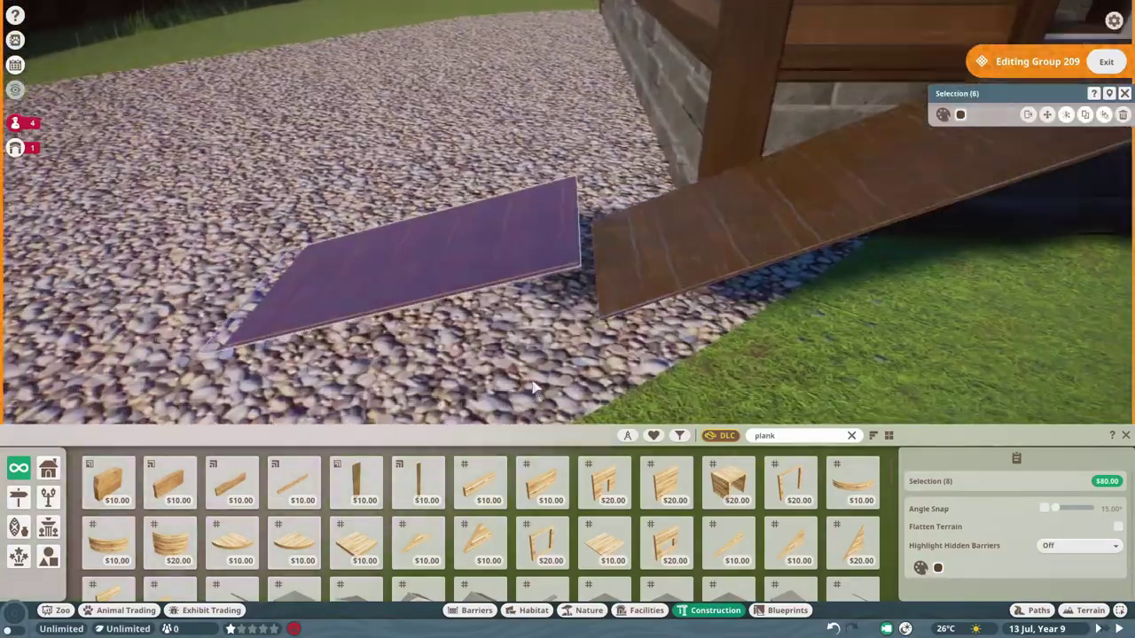
{"action": "left_click", "coordinate": [702, 241]}
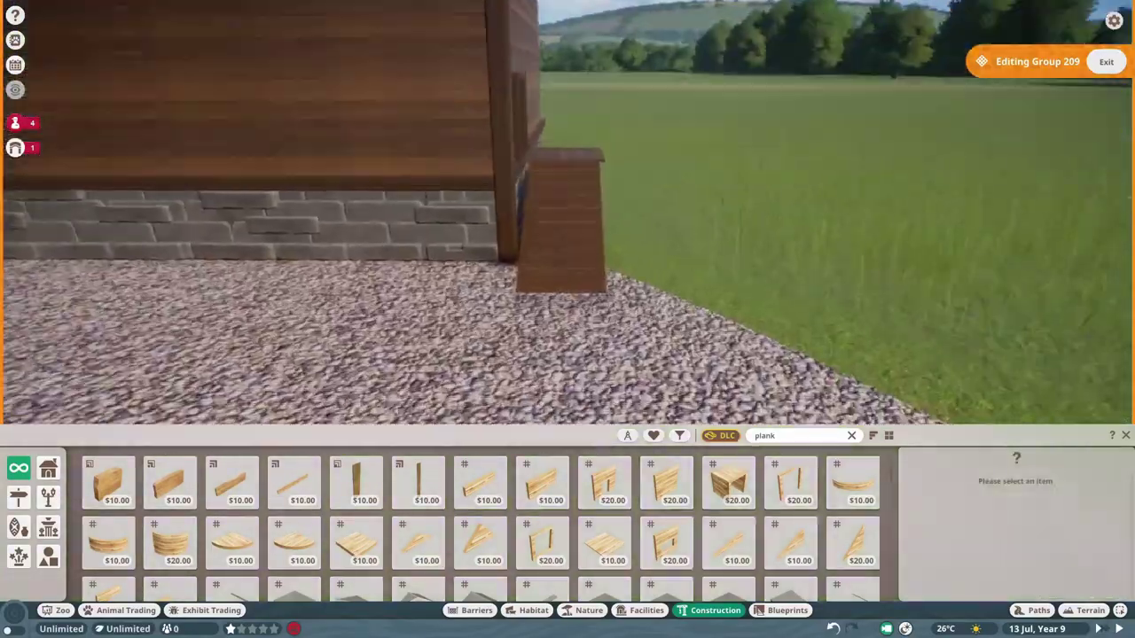
{"action": "left_click", "coordinate": [632, 211]}
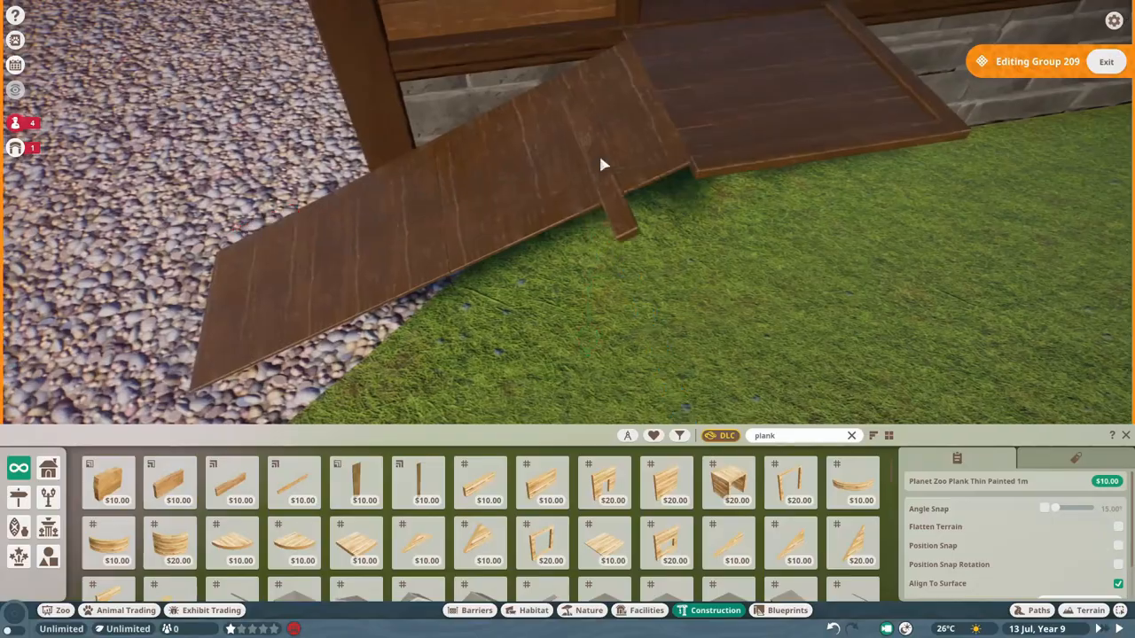
Adjust a thin plank near the entrance and gather all eight ramp planks into one set
{"action": "left_click_drag", "start_coordinate": [454, 114], "coordinate": [442, 256]}
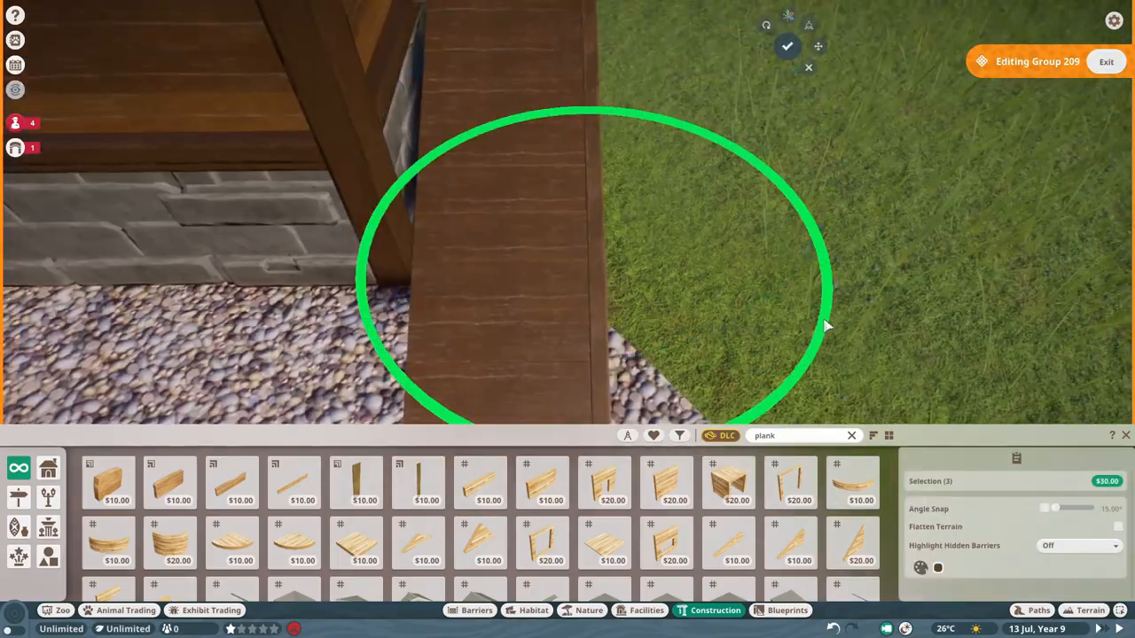
{"action": "left_click", "coordinate": [568, 271]}
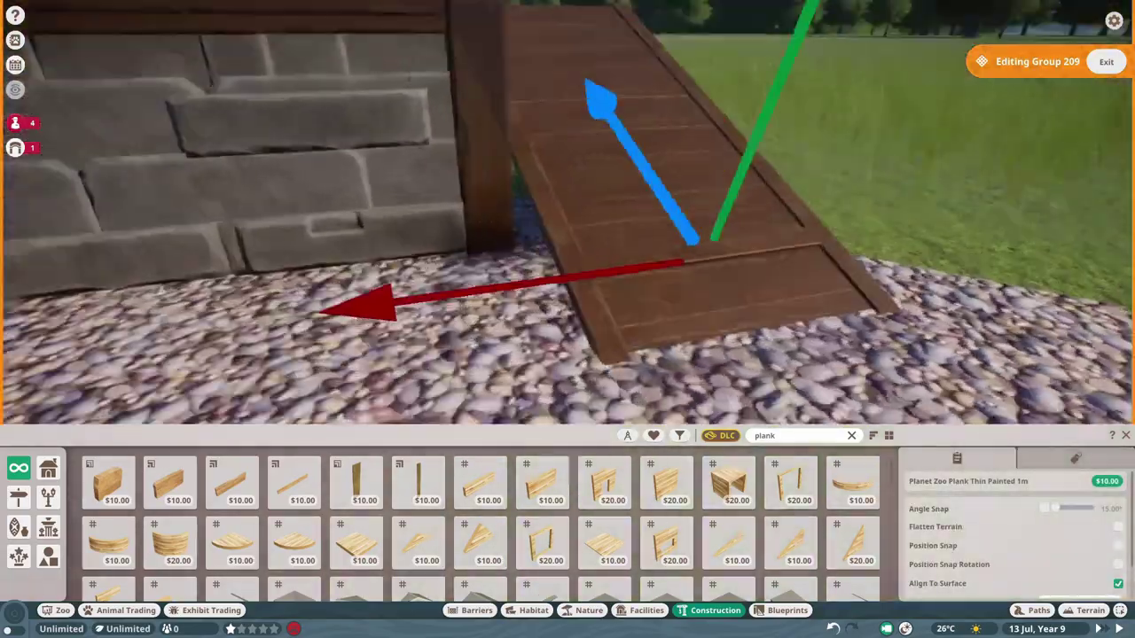
{"action": "mouse_move", "coordinate": [567, 271]}
{"action": "left_mouse_down"}
{"action": "mouse_move", "coordinate": [357, 199]}
{"action": "mouse_move", "coordinate": [783, 217]}
{"action": "left_mouse_up"}
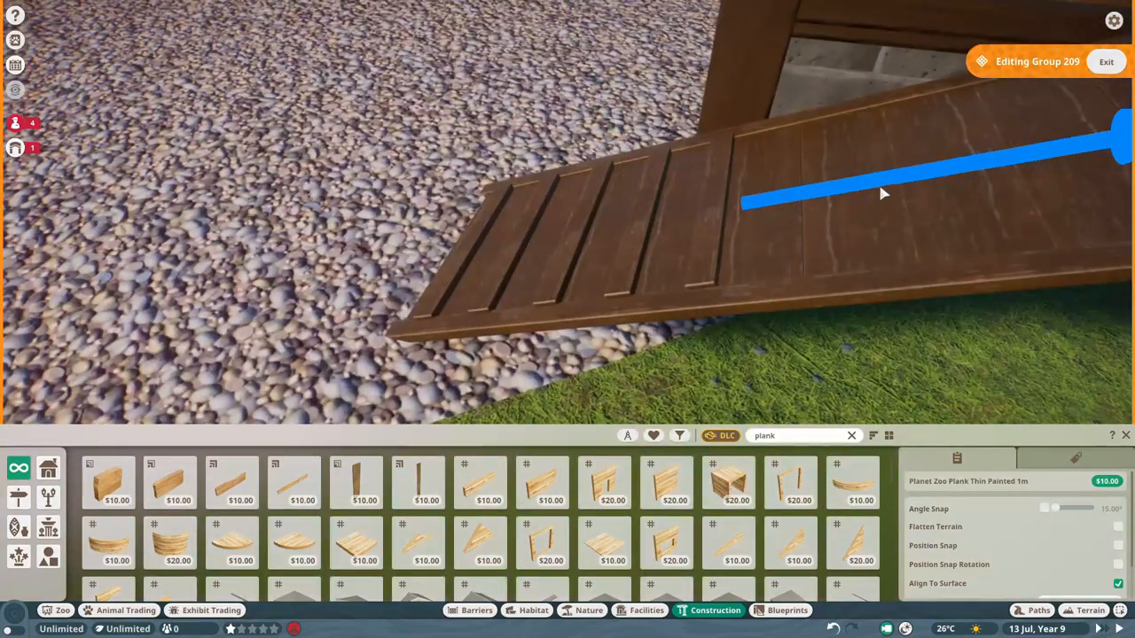
{"action": "scroll", "coordinate": [882, 193], "scroll_direction": "down", "scroll_amount": 3}
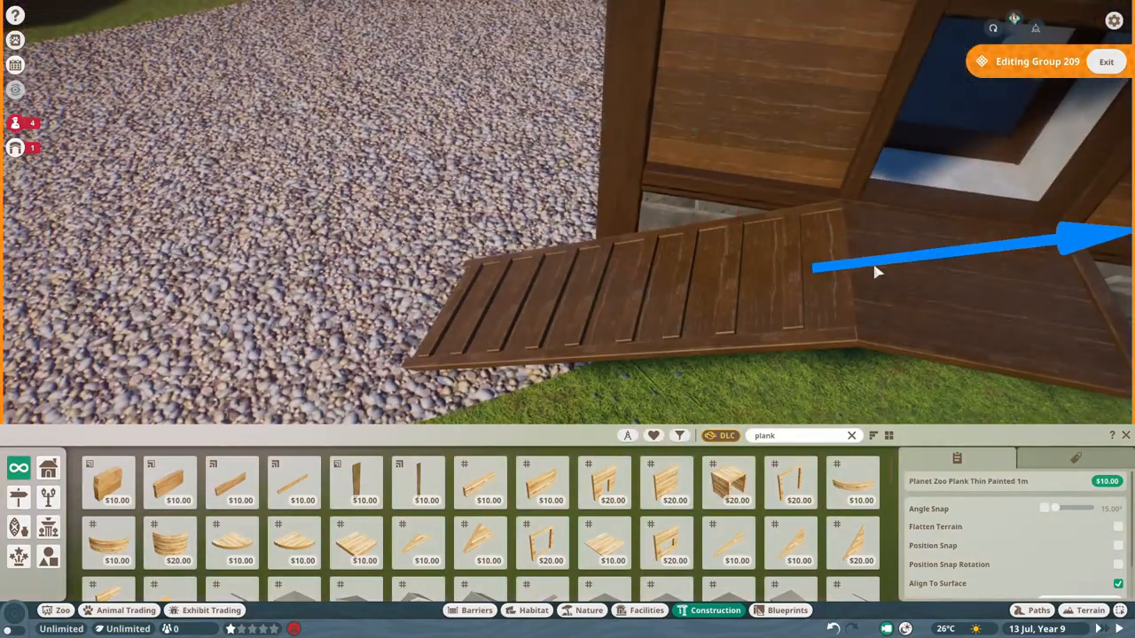
{"action": "left_click_drag", "start_coordinate": [876, 272], "coordinate": [727, 245]}
{"action": "left_click", "coordinate": [727, 246]}
{"action": "type", "text": "beam"}
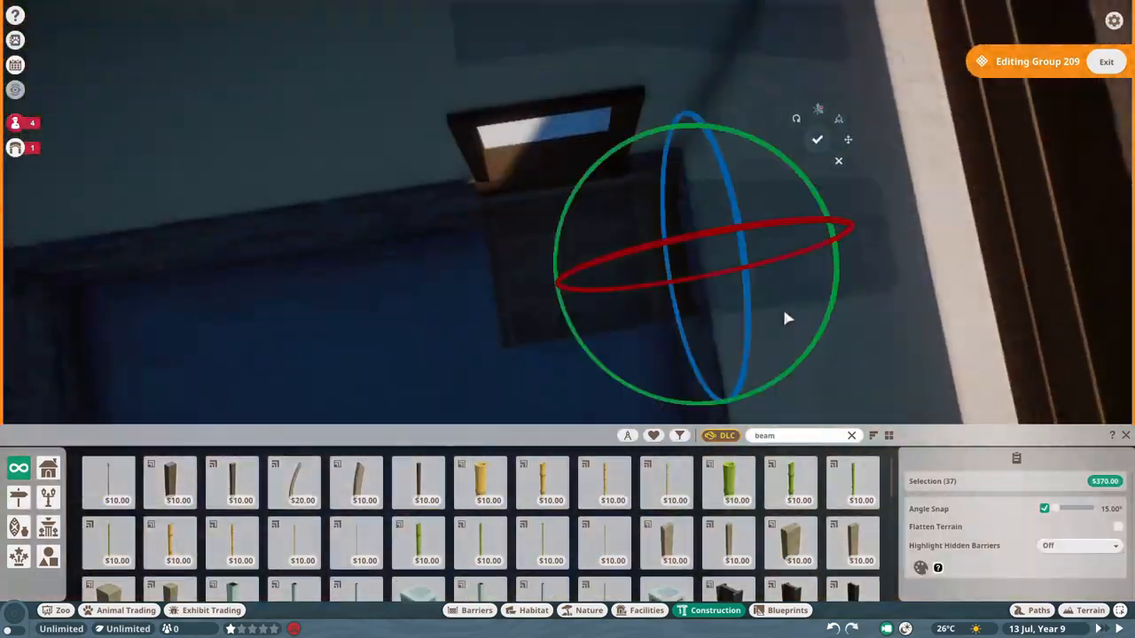
Narrow the selection to the landing boards at the stair top and move them flush into place
{"action": "key", "text": "Tab"}
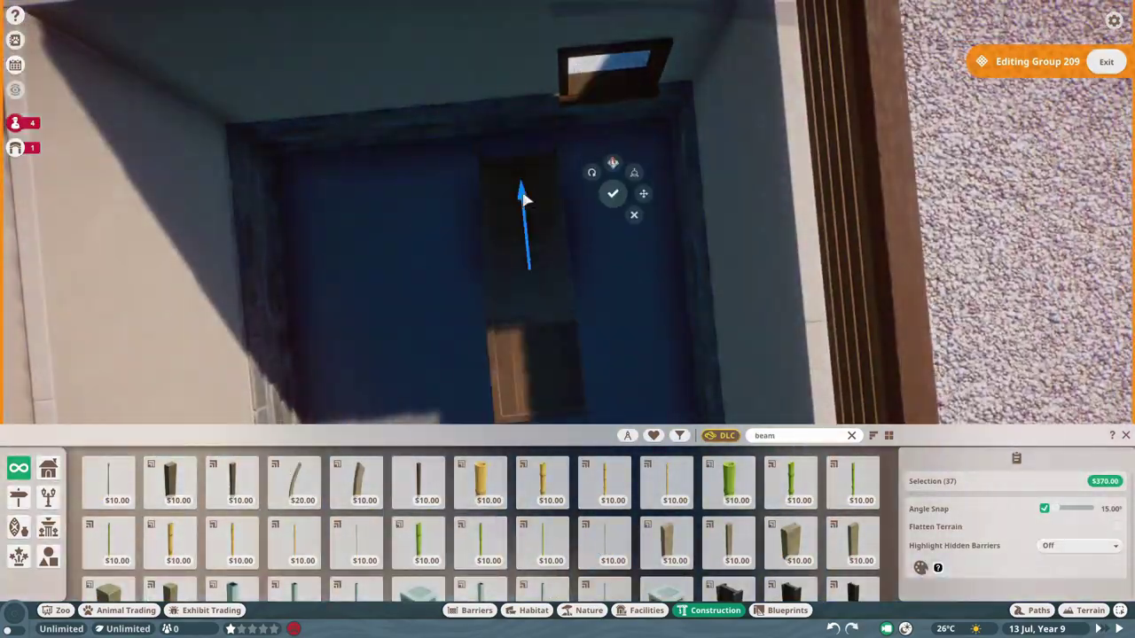
{"action": "left_click", "coordinate": [593, 266]}
{"action": "left_click", "coordinate": [443, 231]}
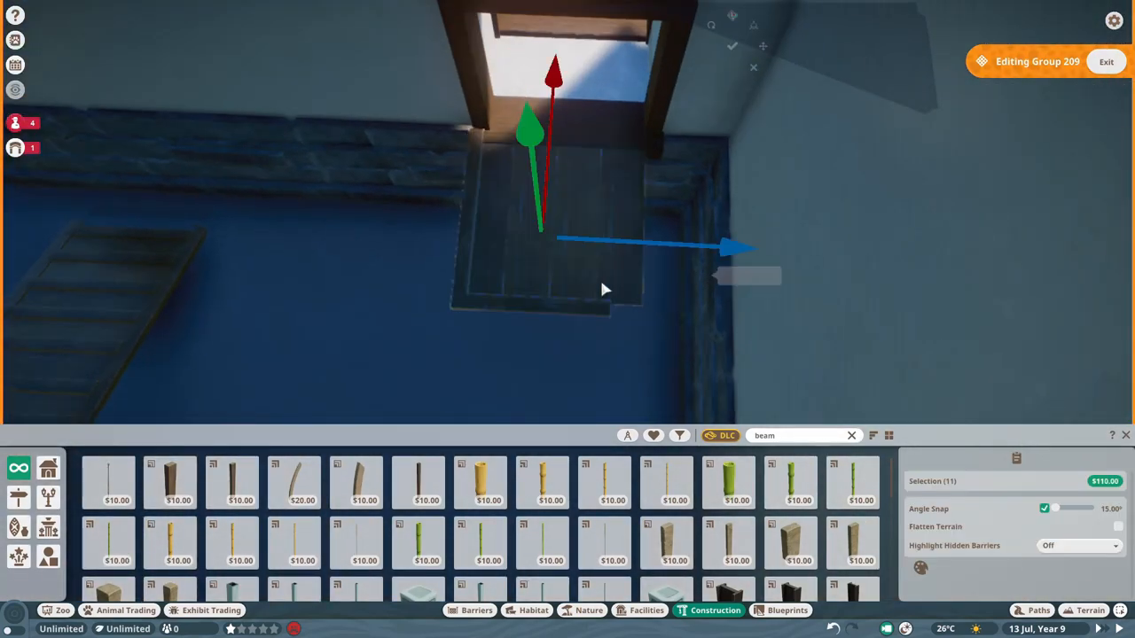
{"action": "left_click", "coordinate": [483, 319]}
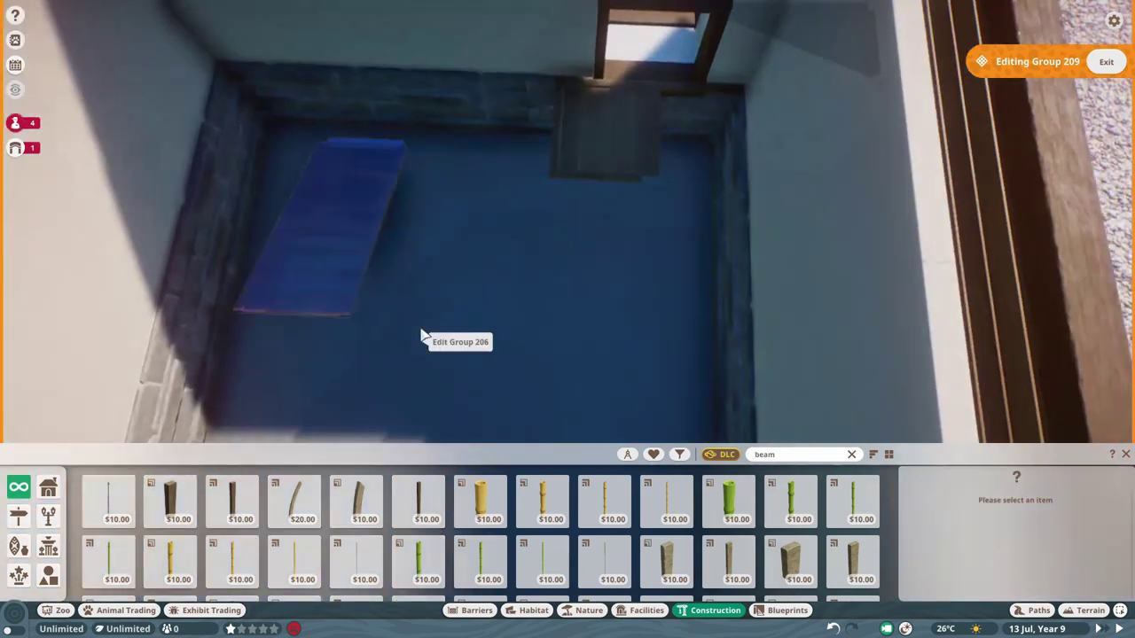
{"action": "left_click", "coordinate": [423, 337]}
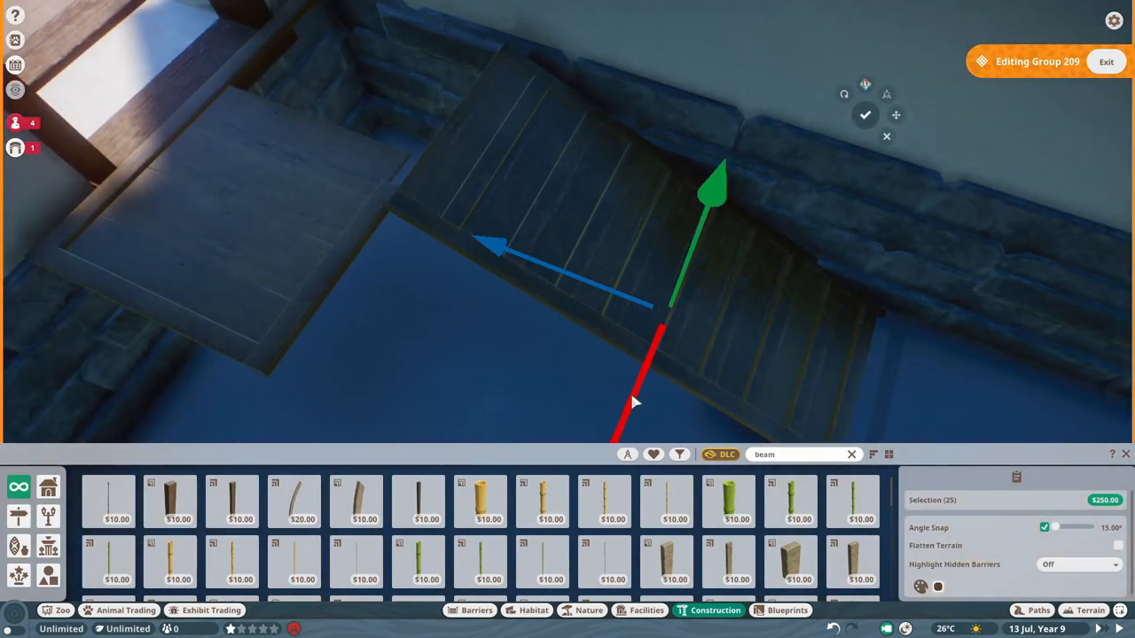
Nudge single landing boards, clear the selection and replace the 'beam' search with 'plank'
{"action": "left_click", "coordinate": [567, 161]}
{"action": "right_click", "coordinate": [479, 218]}
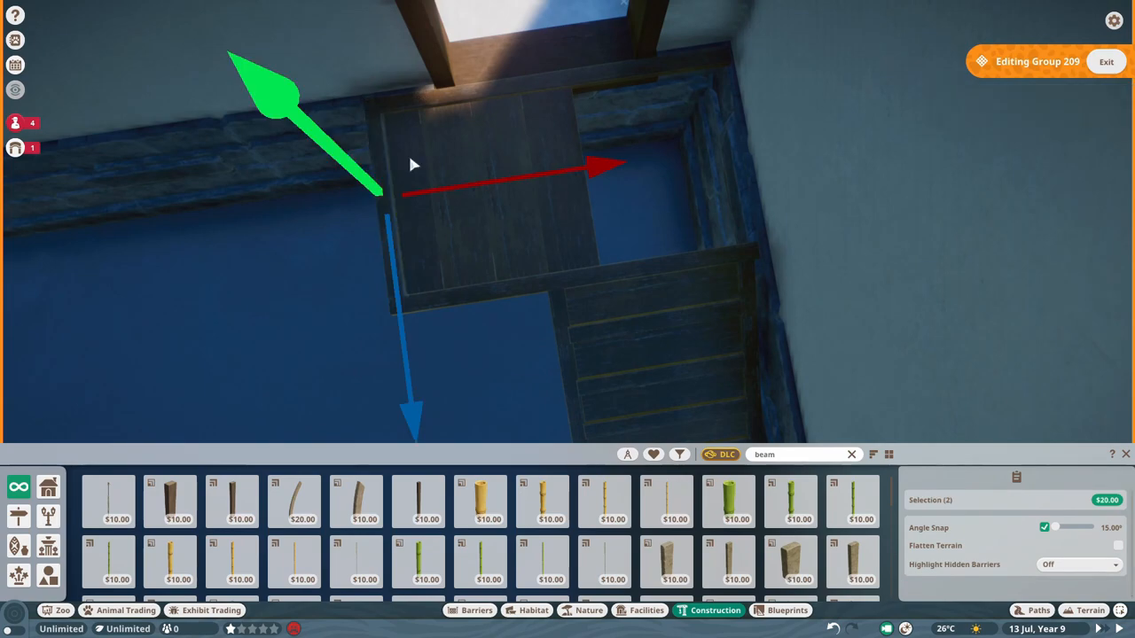
{"action": "left_click", "coordinate": [529, 190], "text": "ctrl"}
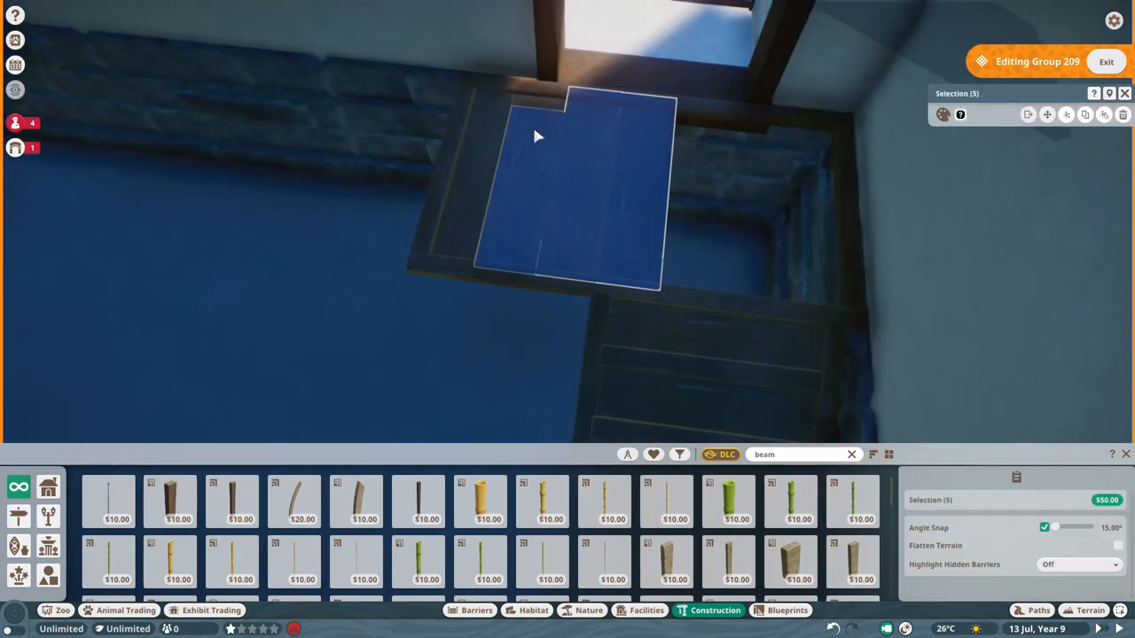
{"action": "right_click", "coordinate": [592, 211]}
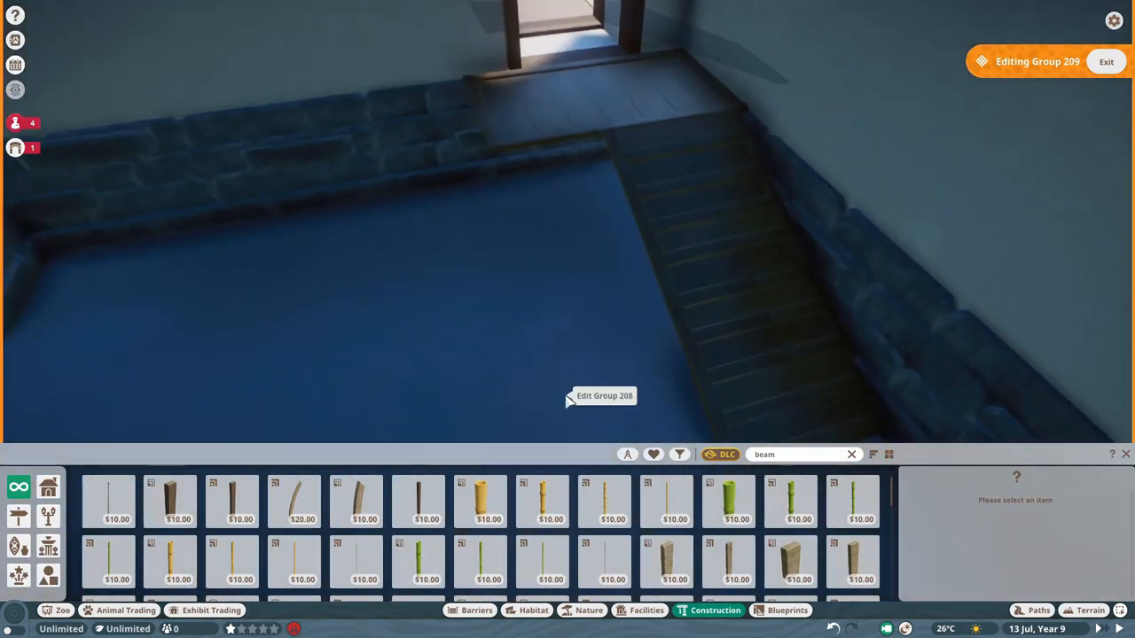
{"action": "double_click", "coordinate": [780, 454]}
{"action": "type", "text": "plank"}
{"action": "scroll", "coordinate": [375, 529], "scroll_direction": "down", "scroll_amount": 1}
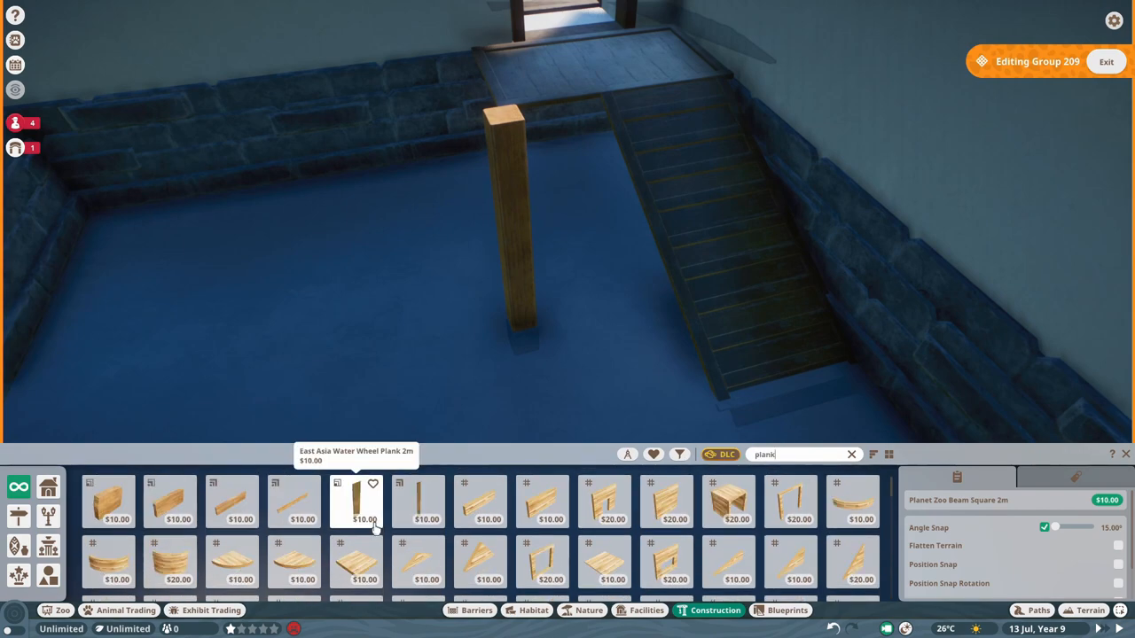
Place Plank Thin Painted 2m and 1m pieces as posts beneath the landing
{"action": "left_click", "coordinate": [483, 540]}
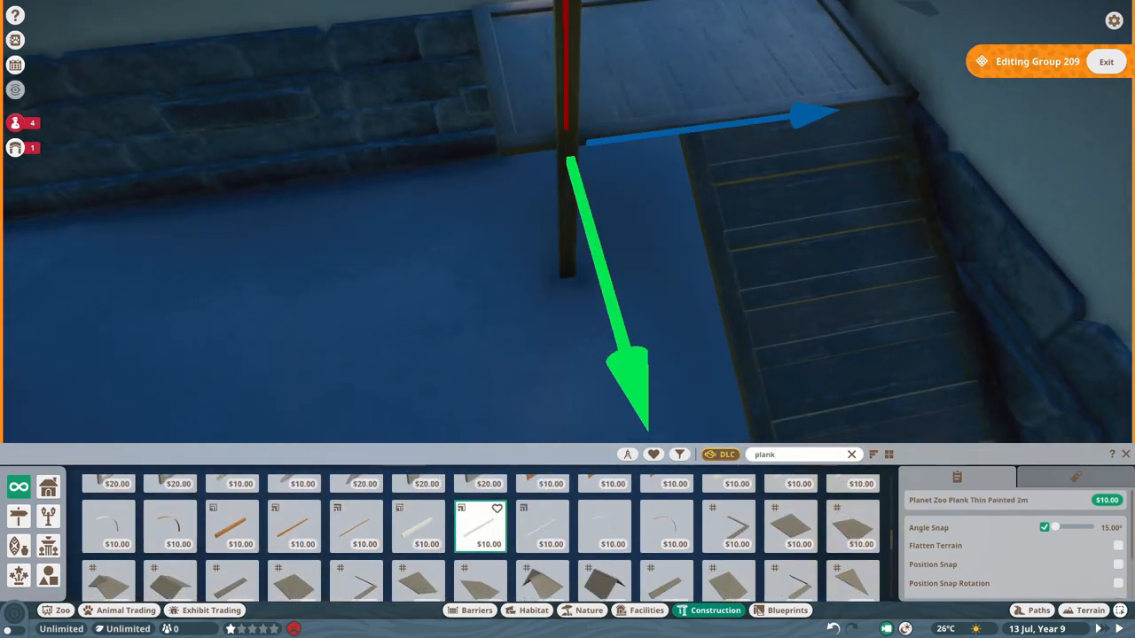
{"action": "scroll", "coordinate": [499, 189], "scroll_direction": "up", "scroll_amount": 3}
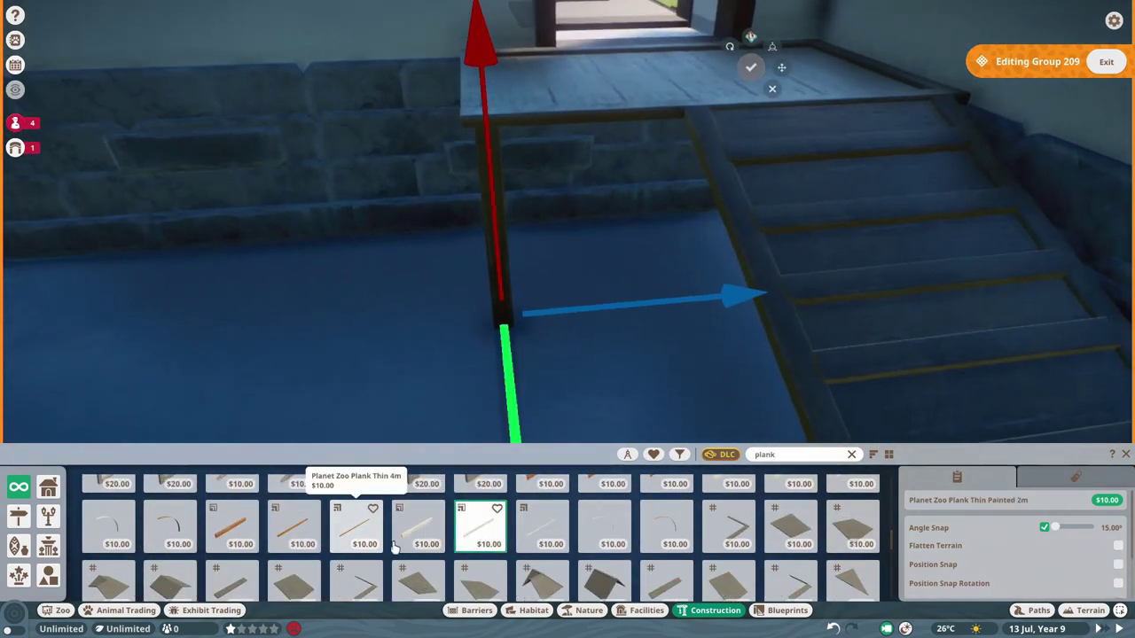
{"action": "left_click", "coordinate": [401, 543]}
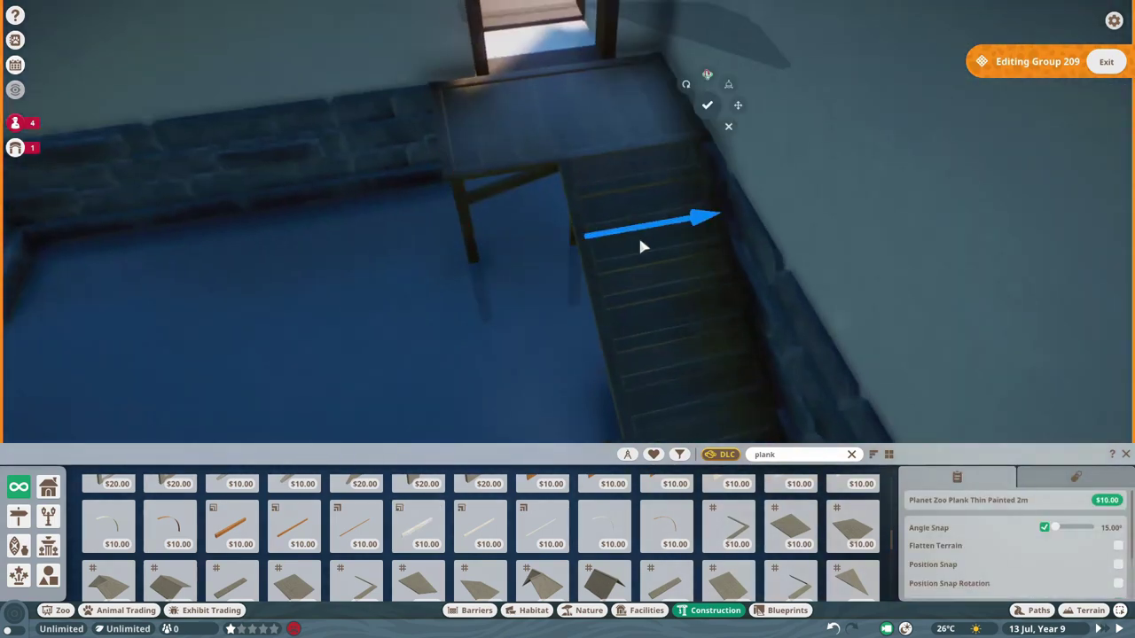
{"action": "right_click", "coordinate": [582, 303]}
{"action": "left_click", "coordinate": [583, 303]}
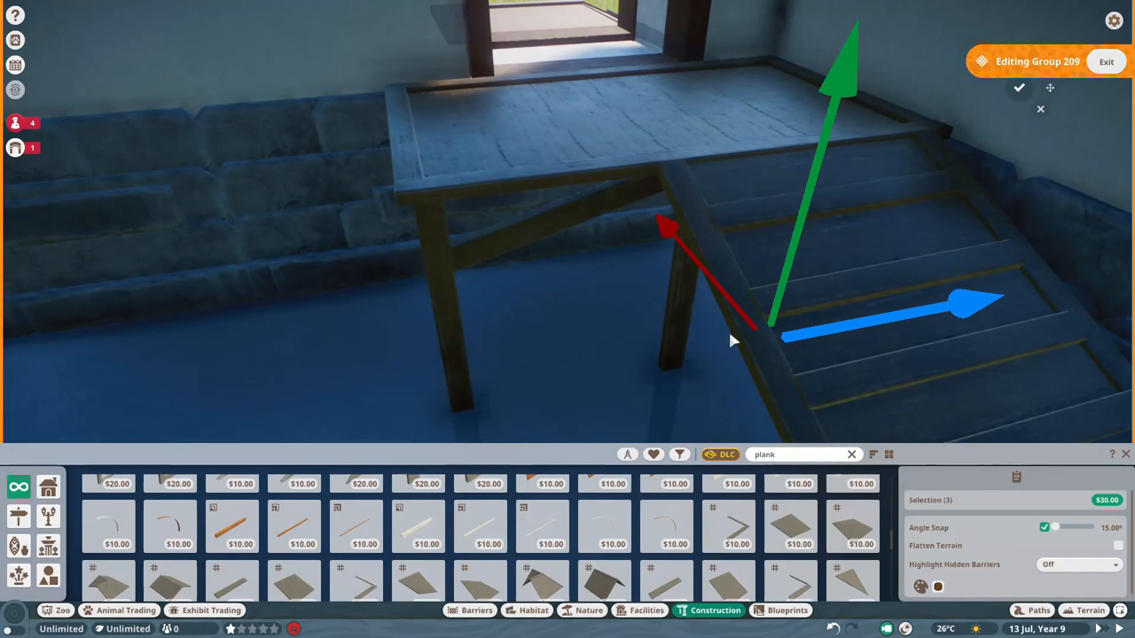
{"action": "scroll", "coordinate": [727, 328], "scroll_direction": "up", "scroll_amount": 5}
{"action": "right_click", "coordinate": [851, 388]}
Adjust a post with its diagonal brace and the landing table pieces with the move gizmo
{"action": "left_click", "coordinate": [856, 283]}
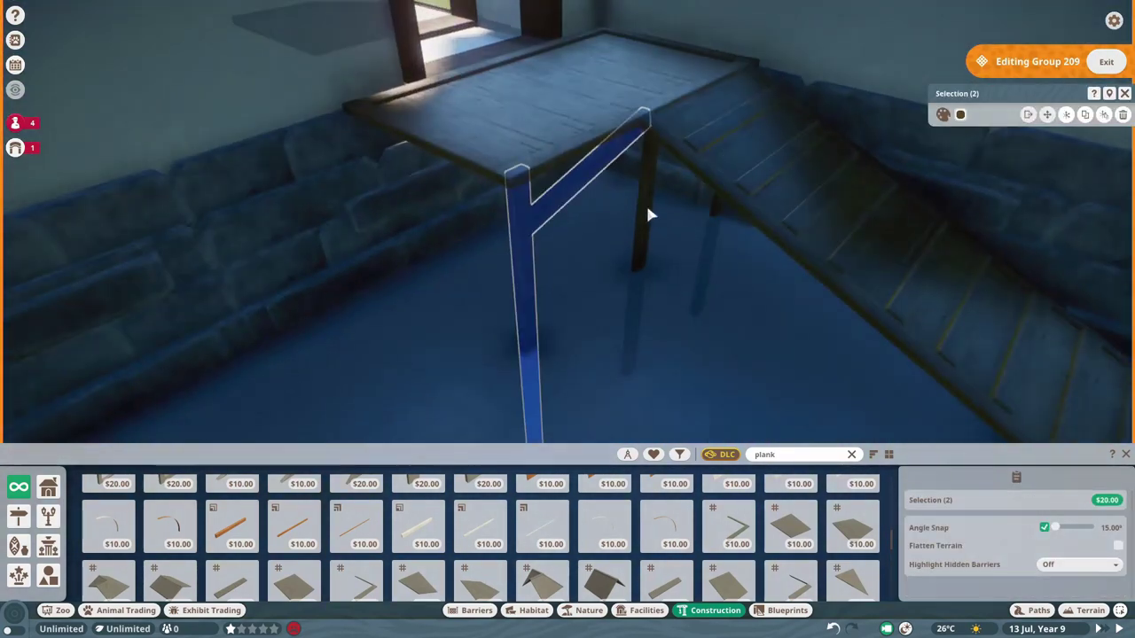
{"action": "left_click", "coordinate": [648, 214]}
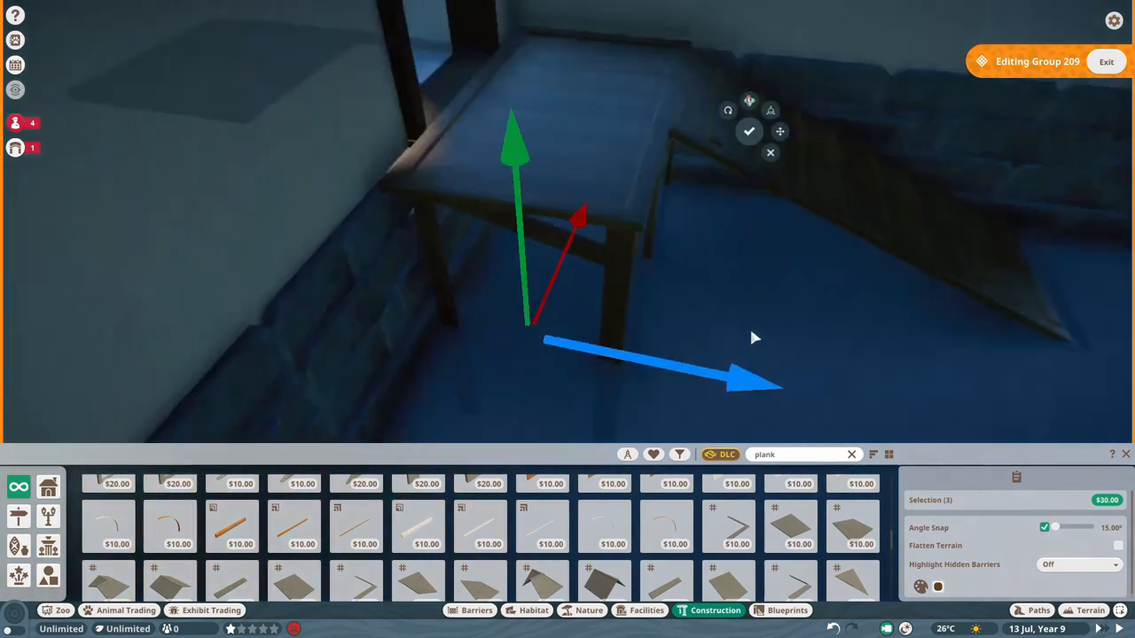
{"action": "right_click", "coordinate": [544, 188]}
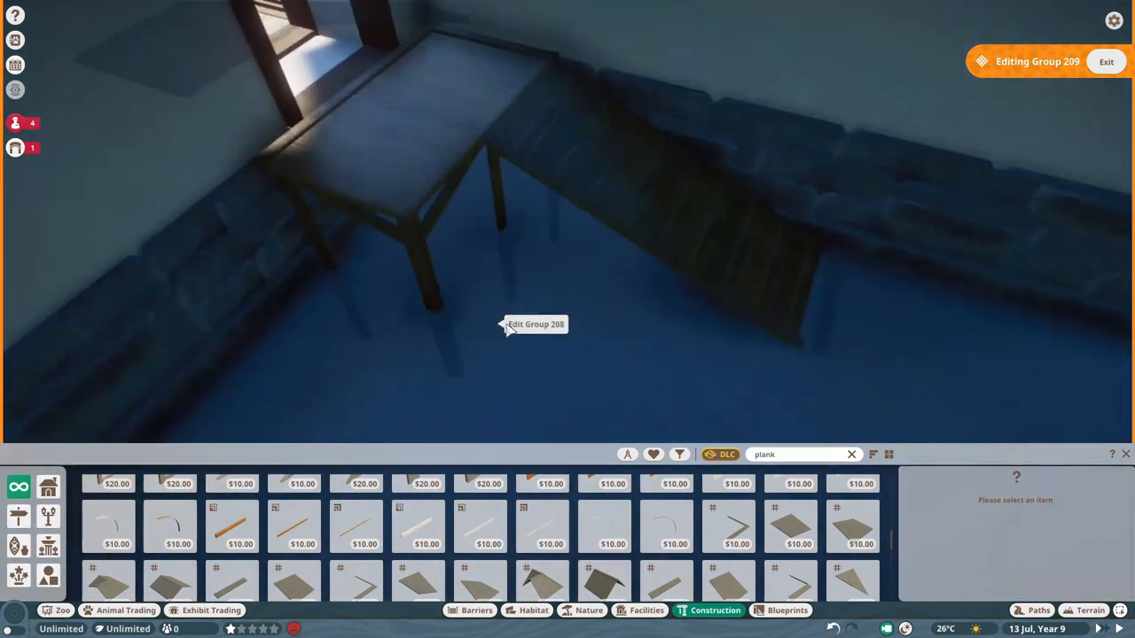
{"action": "left_click", "coordinate": [594, 266]}
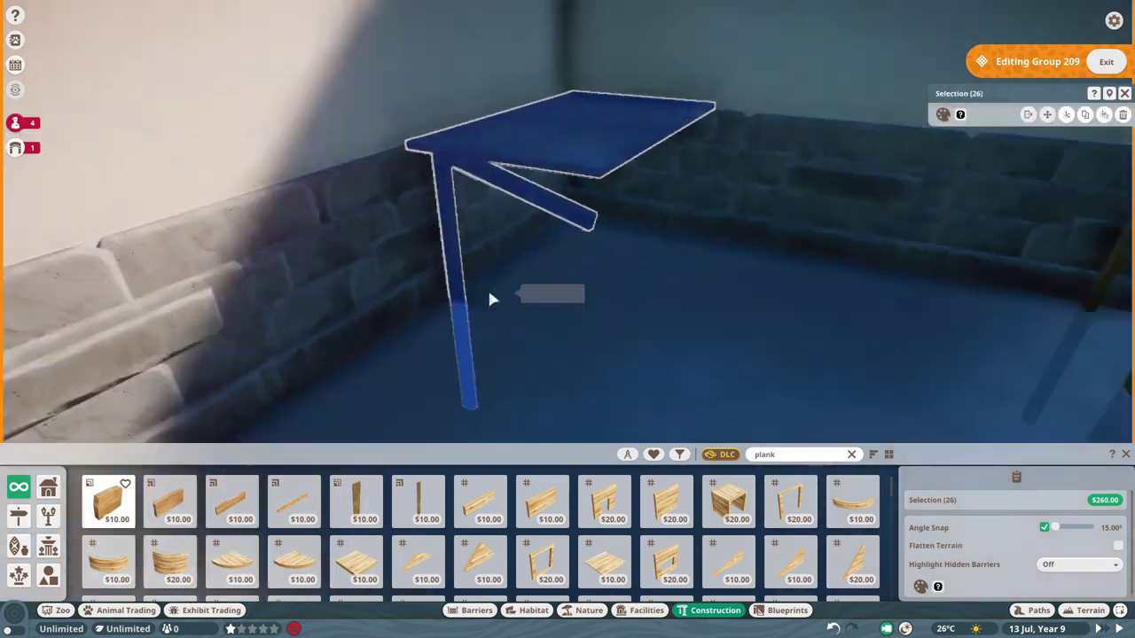
Adjust the landing's plank legs, diagonal braces and short top plank one by one
{"action": "left_click", "coordinate": [488, 287]}
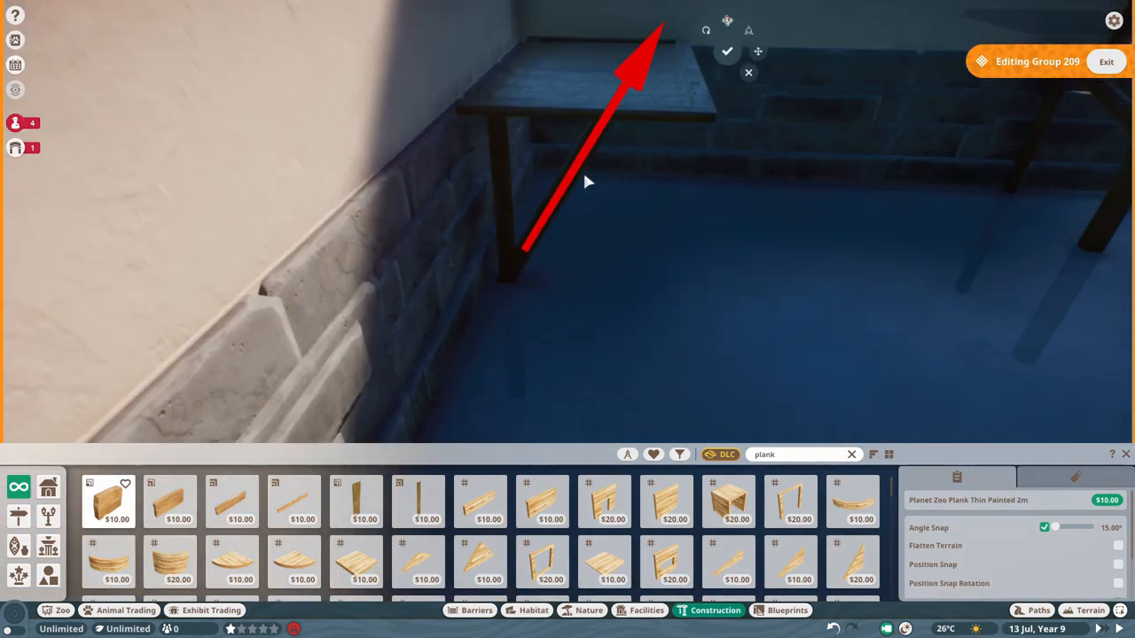
{"action": "scroll", "coordinate": [585, 181], "scroll_direction": "up", "scroll_amount": 2}
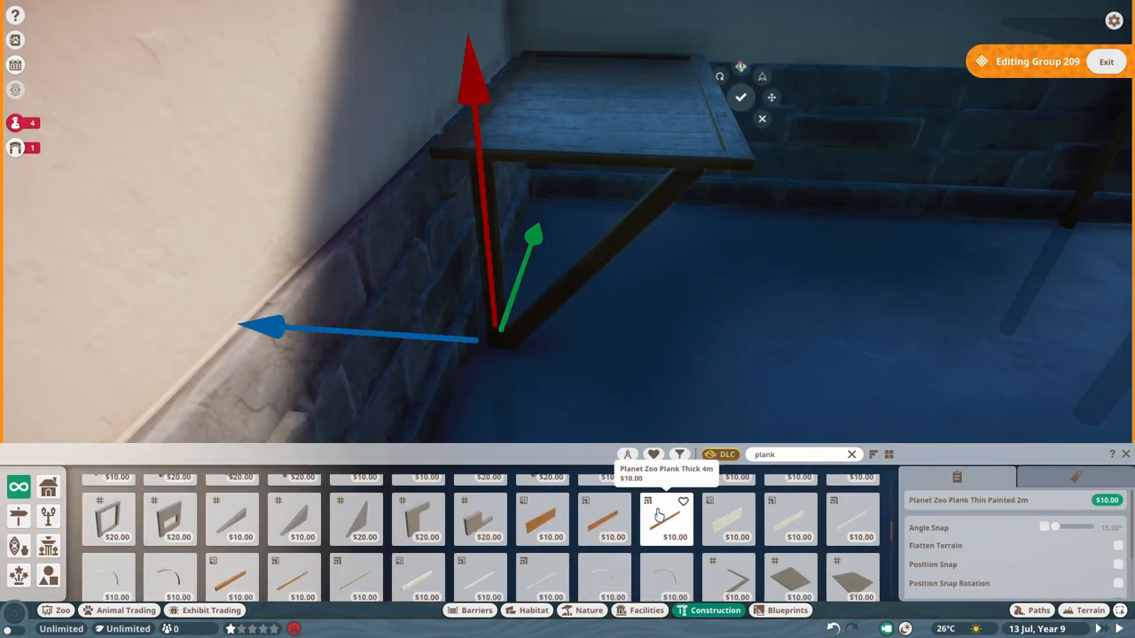
{"action": "left_click", "coordinate": [684, 104]}
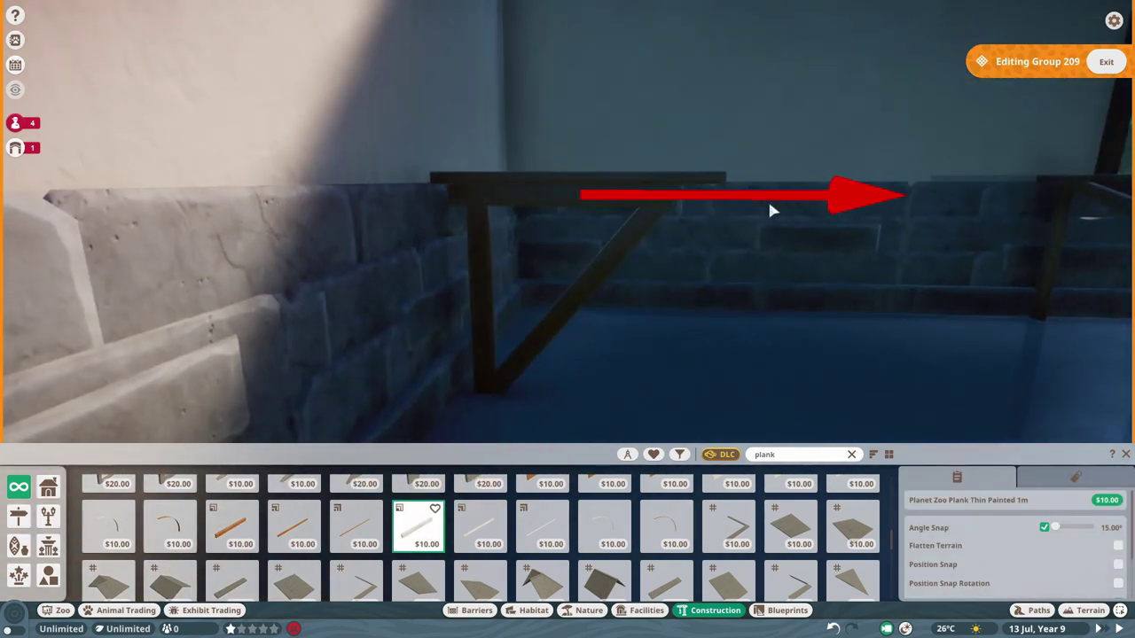
{"action": "scroll", "coordinate": [775, 199], "scroll_direction": "up", "scroll_amount": 2}
{"action": "left_click", "coordinate": [771, 148]}
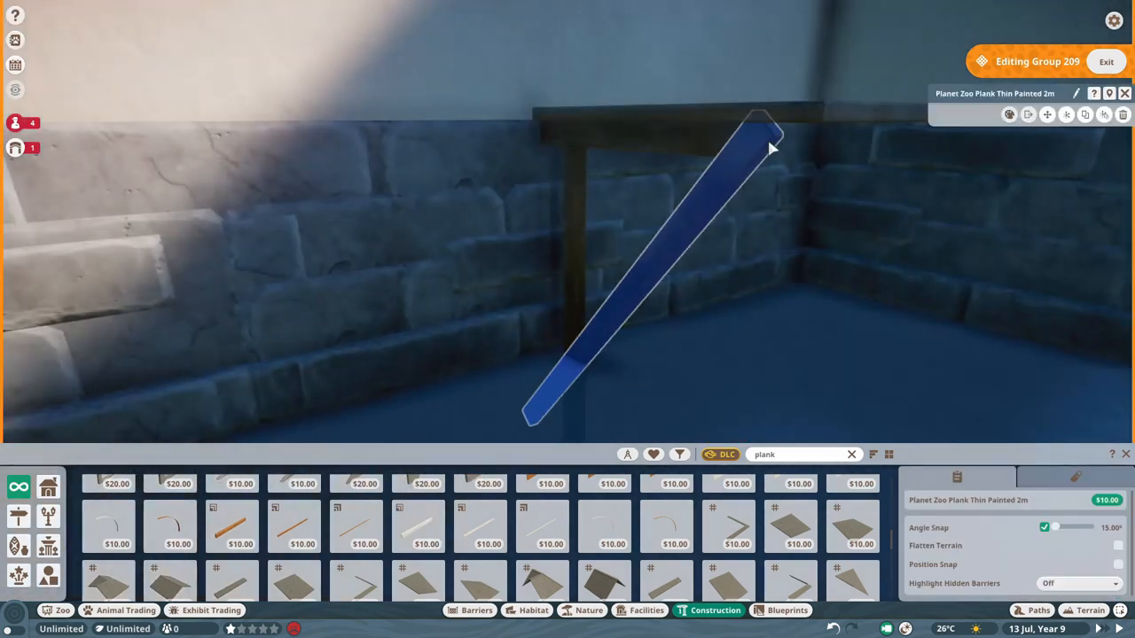
{"action": "left_click", "coordinate": [798, 133]}
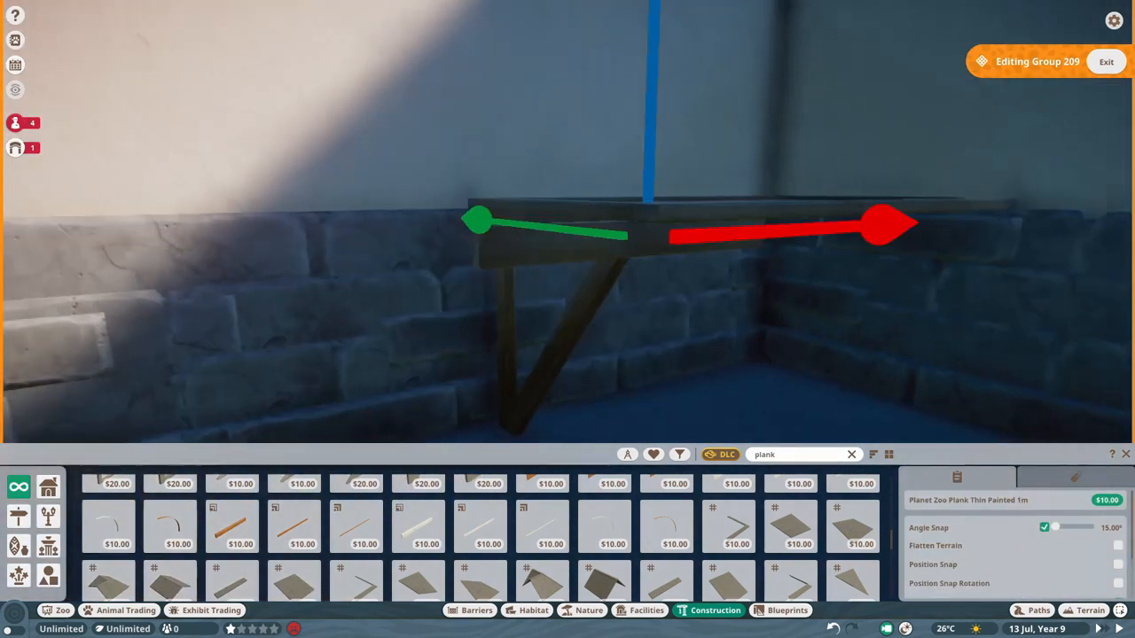
{"action": "left_click", "coordinate": [697, 123], "text": "shift"}
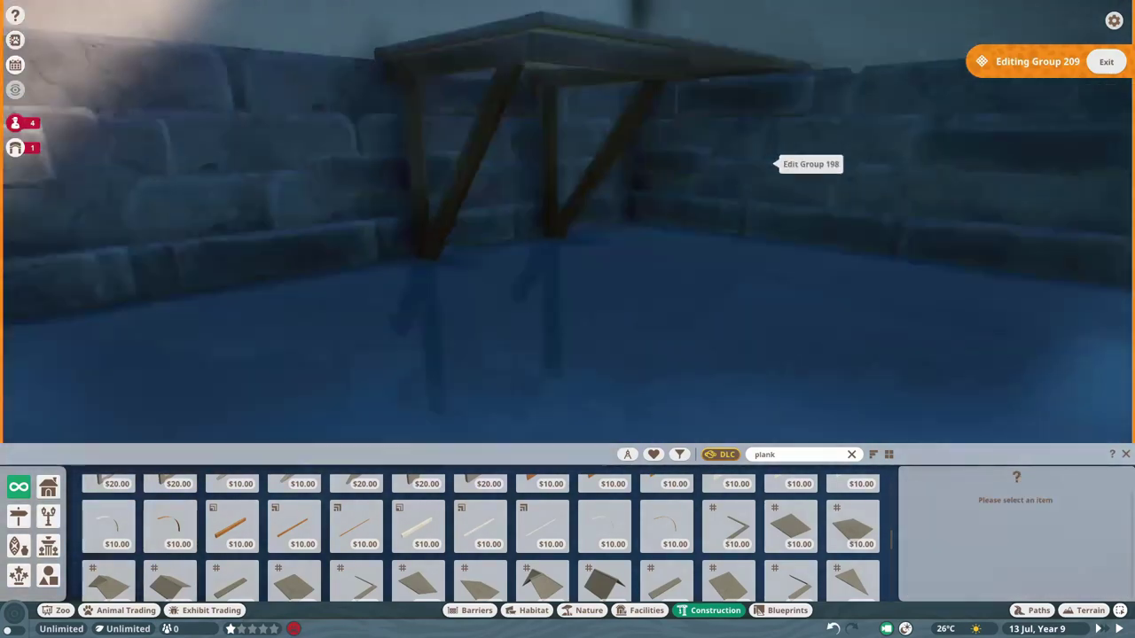
{"action": "left_click", "coordinate": [669, 230]}
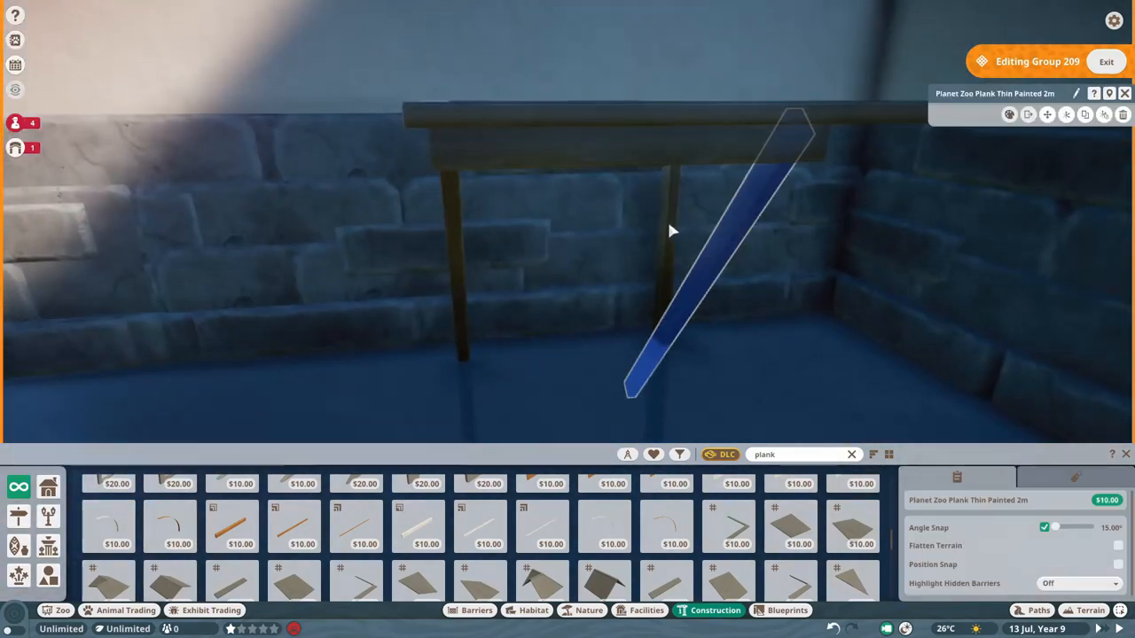
{"action": "left_click", "coordinate": [423, 215], "text": "shift"}
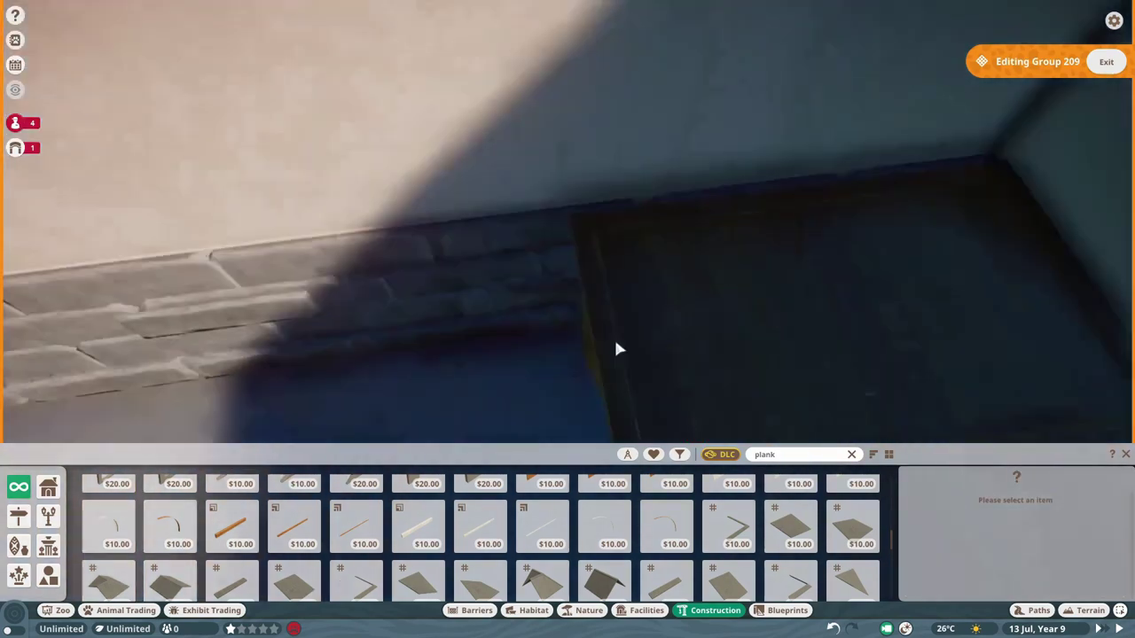
Shift the whole landing structure and the board set along the inner wall into position
{"action": "left_click", "coordinate": [719, 330]}
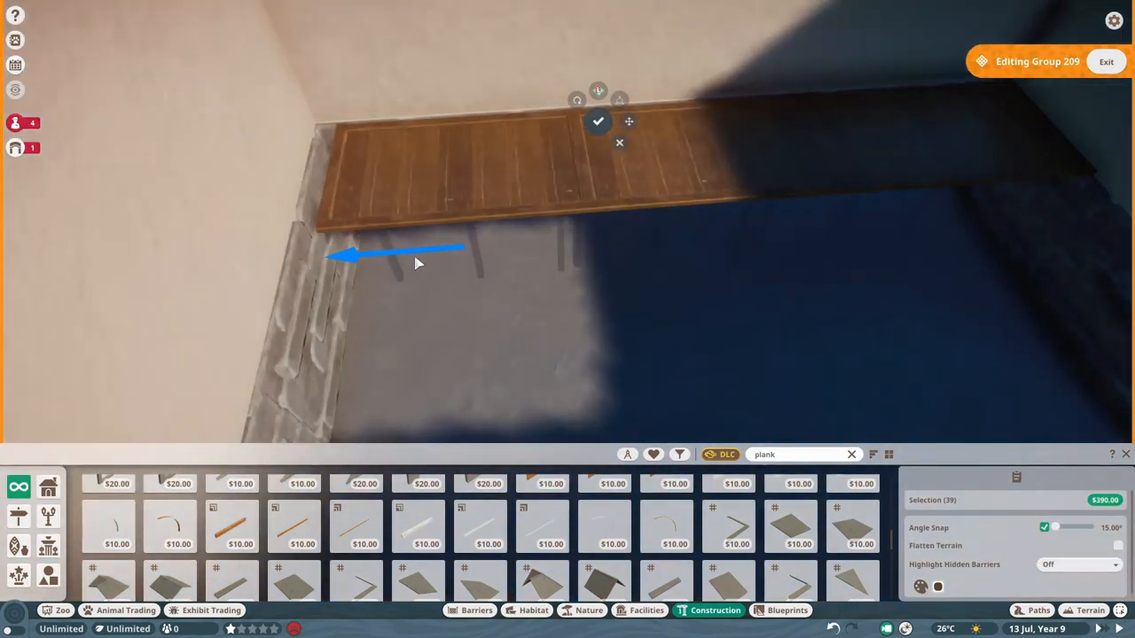
{"action": "left_click", "coordinate": [594, 171]}
{"action": "left_click", "coordinate": [618, 165]}
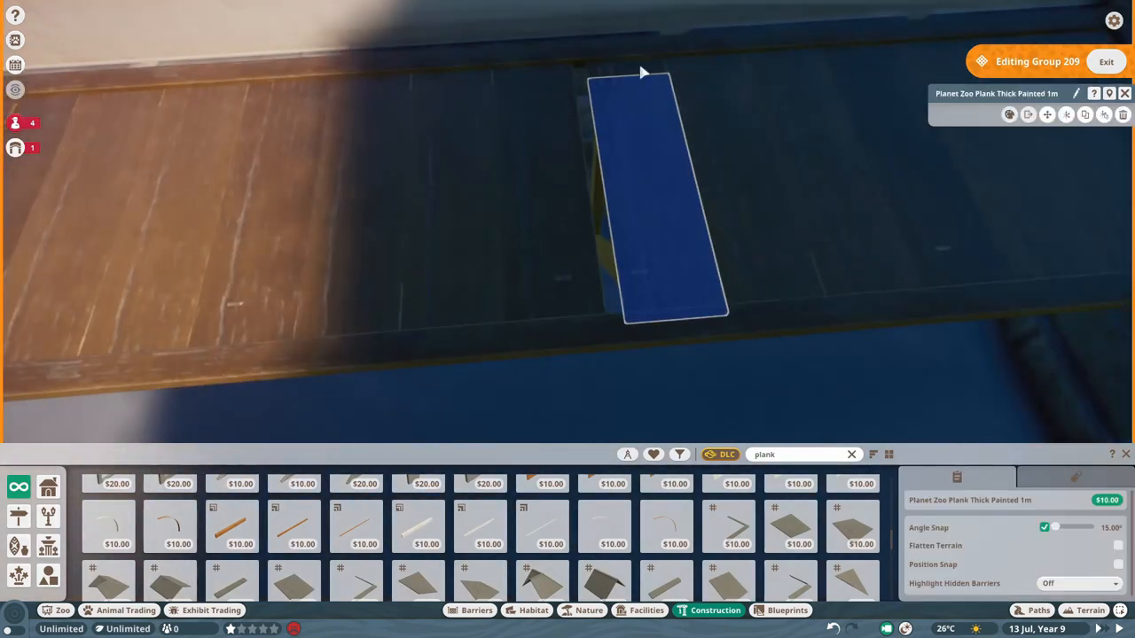
{"action": "left_click", "coordinate": [641, 71]}
{"action": "left_click", "coordinate": [623, 222]}
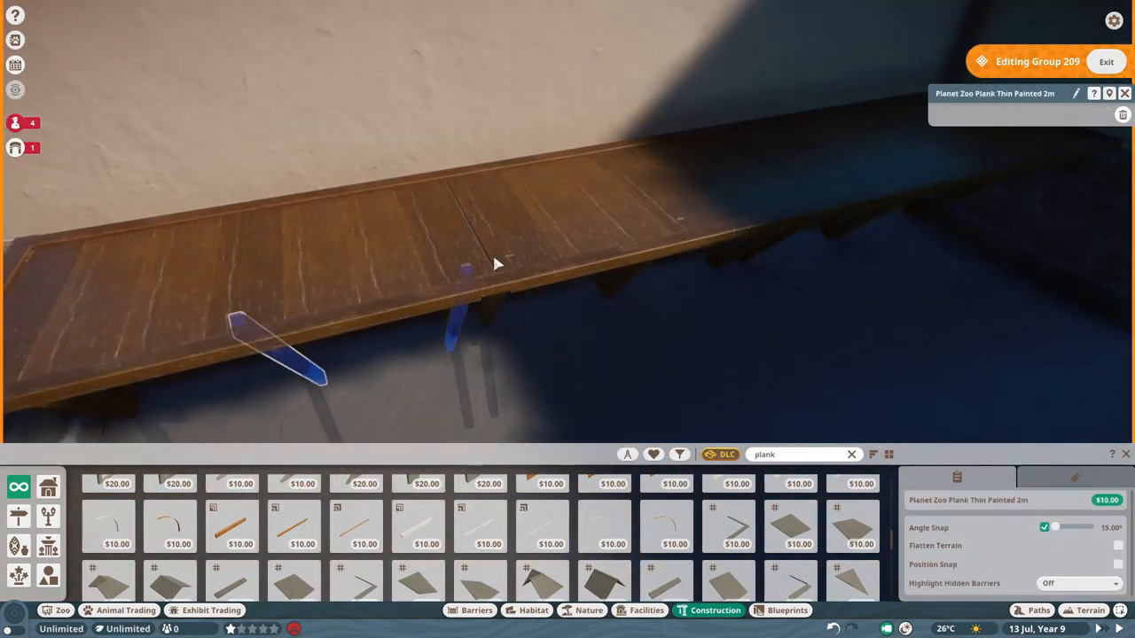
{"action": "key", "text": "Escape"}
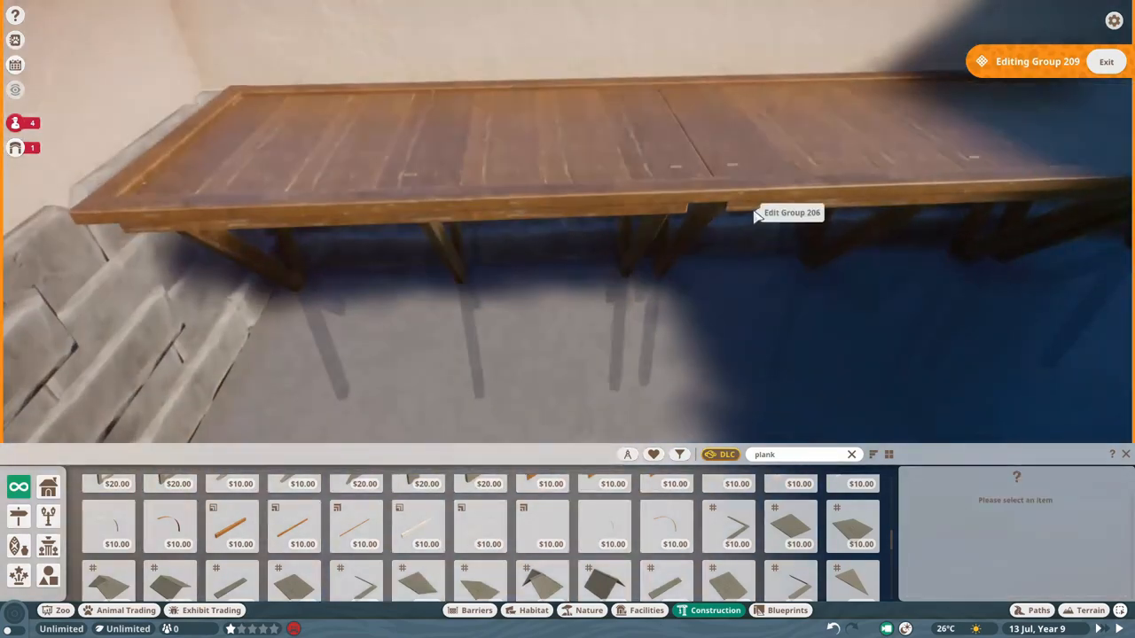
Adjust the Group 206 plank platform, then browse the Architecture building pieces
{"action": "left_click", "coordinate": [754, 216]}
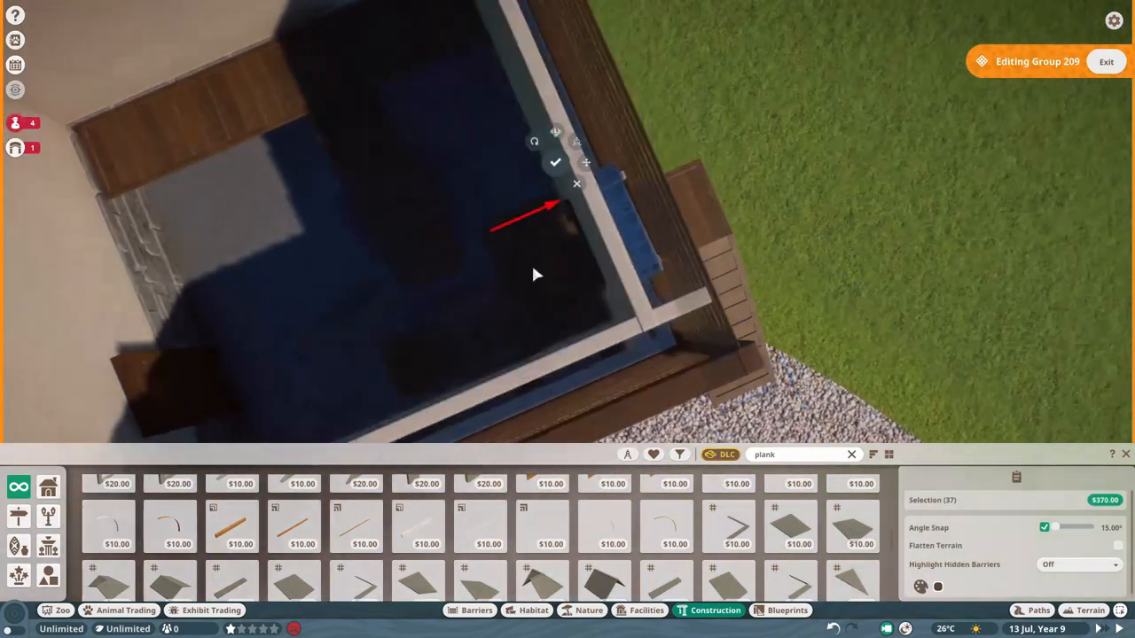
{"action": "scroll", "coordinate": [534, 274], "scroll_direction": "up", "scroll_amount": 5}
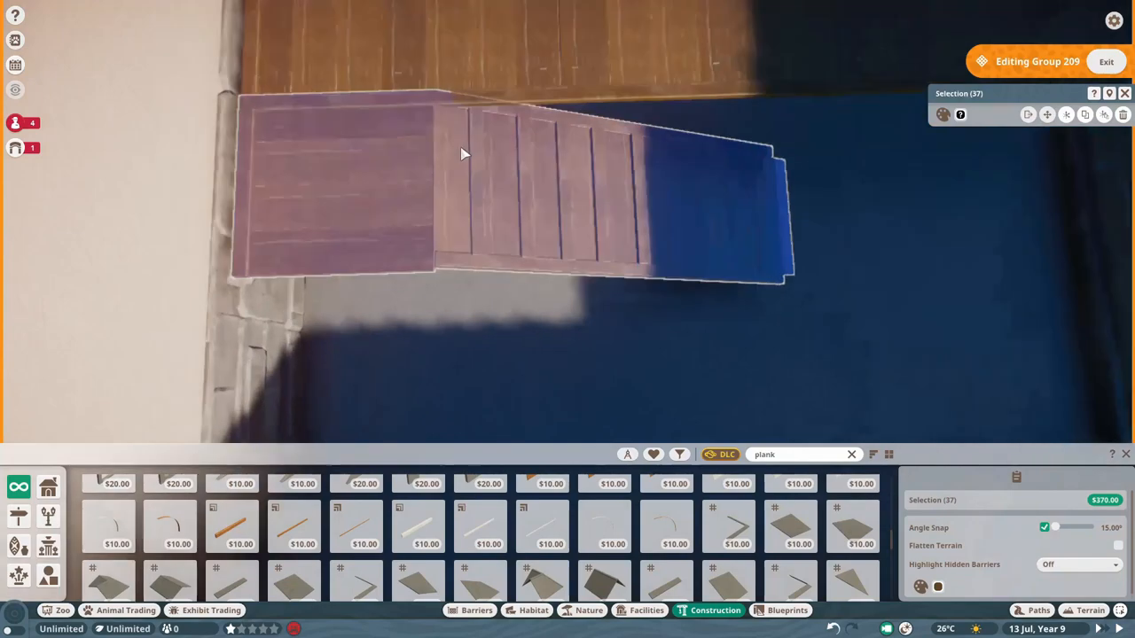
{"action": "key", "text": "Escape"}
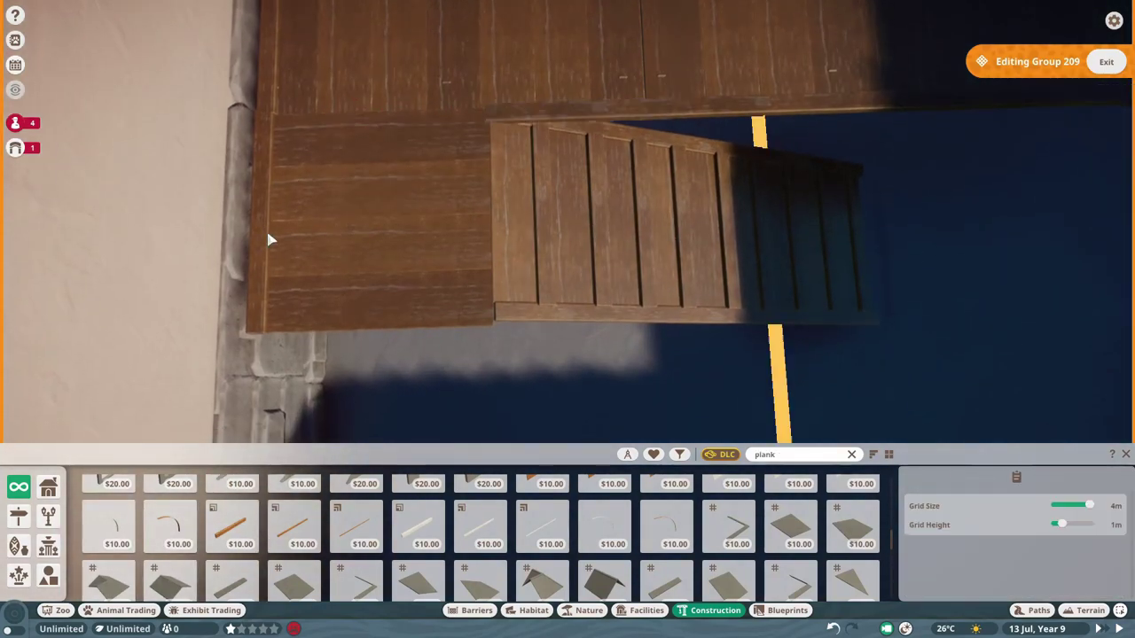
{"action": "left_click", "coordinate": [271, 239]}
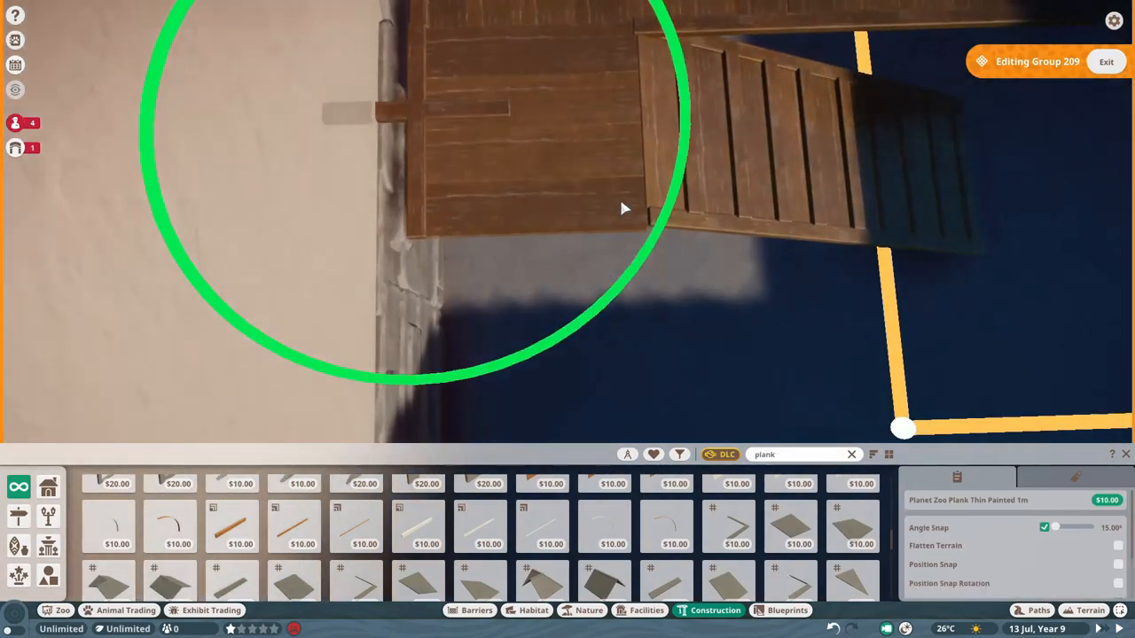
{"action": "scroll", "coordinate": [468, 352], "scroll_direction": "up", "scroll_amount": 3}
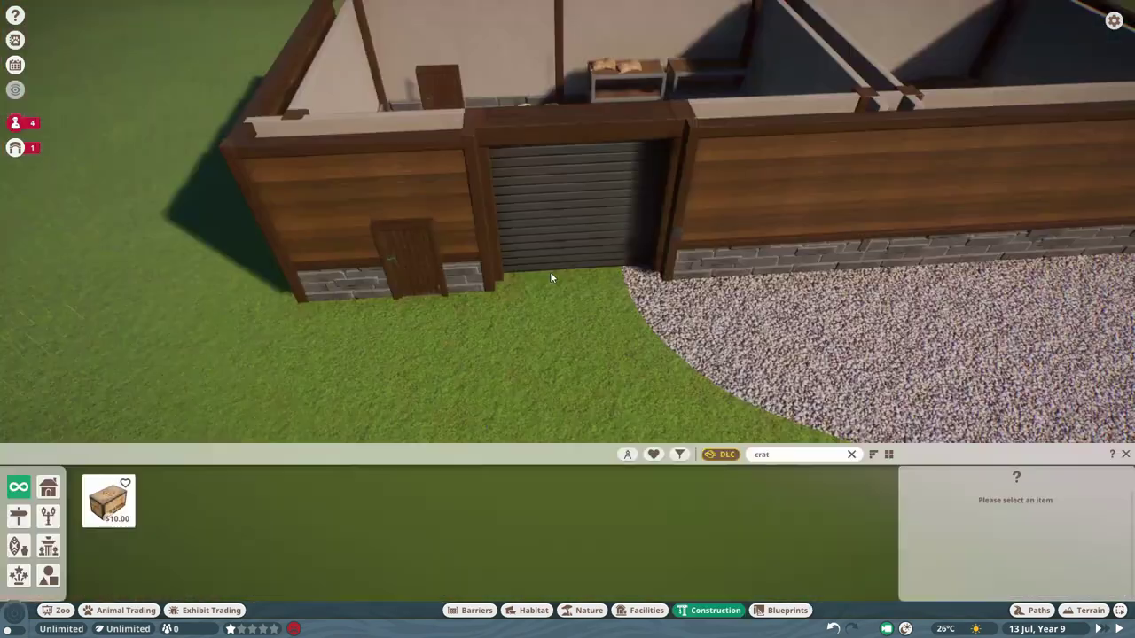
{"action": "scroll", "coordinate": [549, 278], "scroll_direction": "up", "scroll_amount": 10}
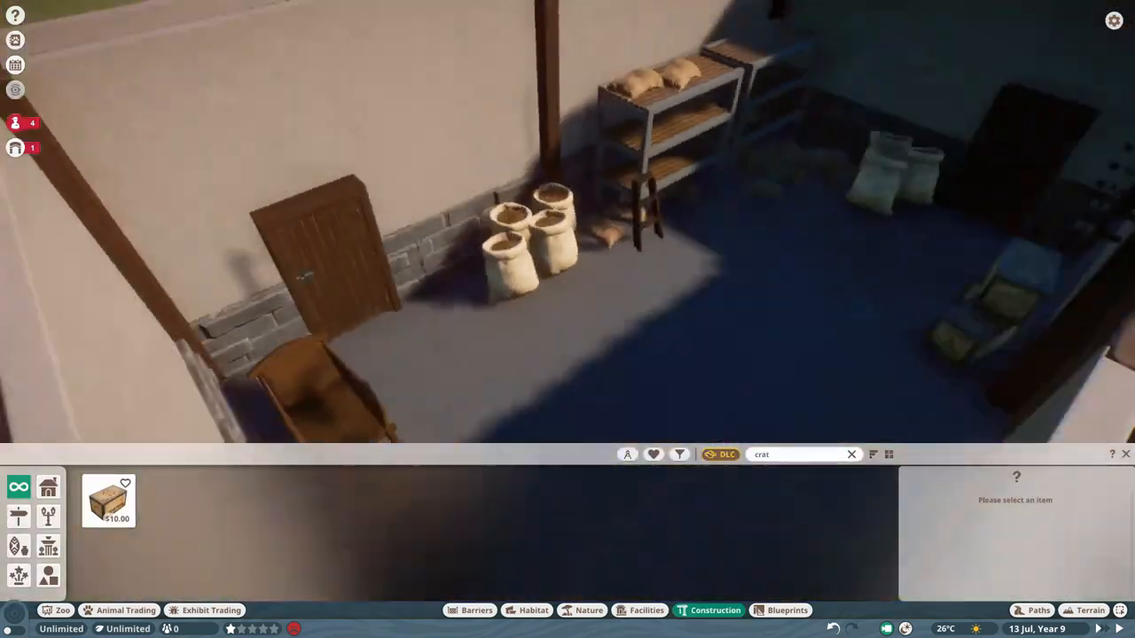
{"action": "scroll", "coordinate": [567, 266], "scroll_direction": "down", "scroll_amount": 10}
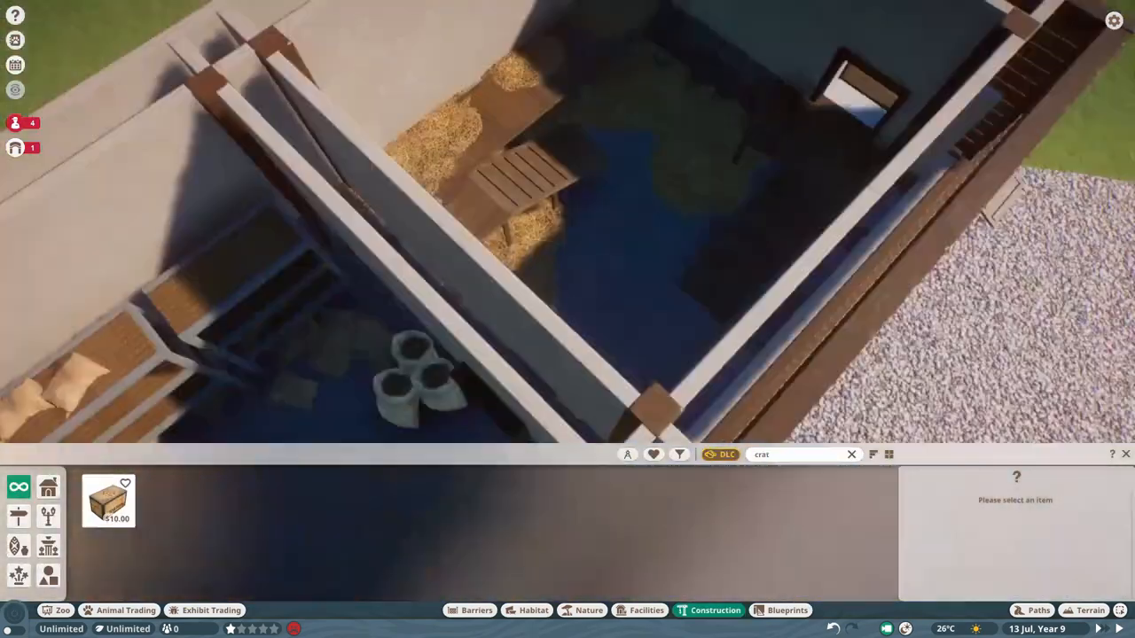
{"action": "left_click", "coordinate": [775, 460]}
{"action": "left_click", "coordinate": [56, 497]}
{"action": "scroll", "coordinate": [426, 497], "scroll_direction": "down", "scroll_amount": 5}
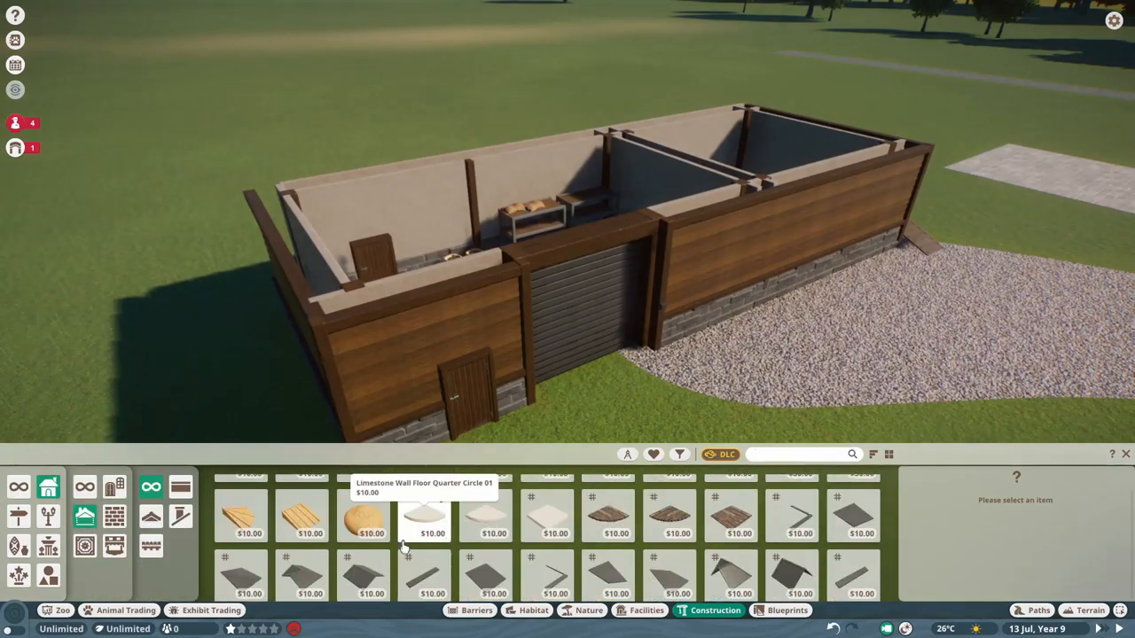
{"action": "scroll", "coordinate": [519, 506], "scroll_direction": "down", "scroll_amount": 5}
{"action": "scroll", "coordinate": [572, 547], "scroll_direction": "down", "scroll_amount": 5}
{"action": "scroll", "coordinate": [572, 547], "scroll_direction": "down", "scroll_amount": 5}
Search 'woode' and try the Vertical Wooden Plank Roof and inverted corner pieces on the coop
{"action": "left_click", "coordinate": [486, 572]}
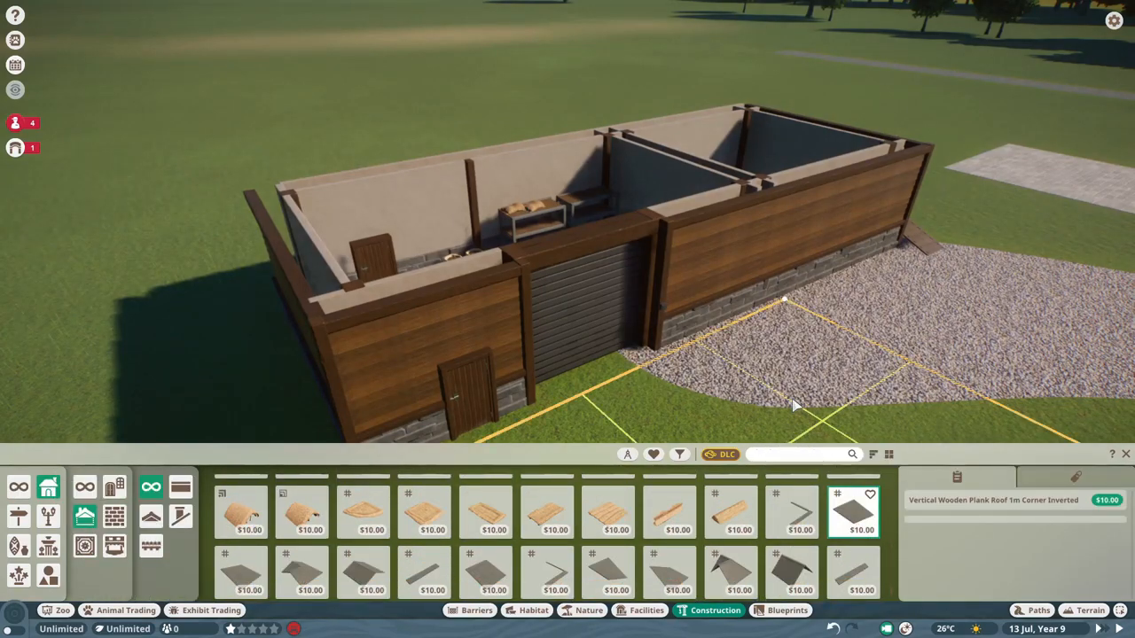
{"action": "scroll", "coordinate": [625, 238], "scroll_direction": "up", "scroll_amount": 3}
{"action": "scroll", "coordinate": [576, 169], "scroll_direction": "up", "scroll_amount": 5}
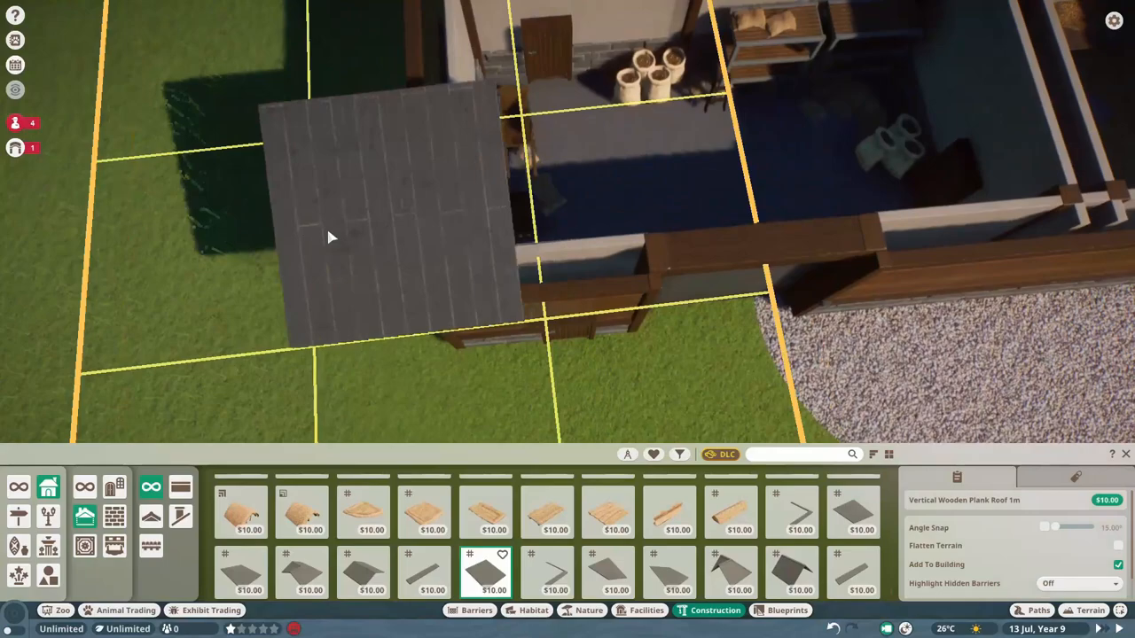
{"action": "right_click", "coordinate": [326, 225]}
{"action": "left_click", "coordinate": [435, 307]}
{"action": "left_click", "coordinate": [794, 455]}
{"action": "type", "text": "woode"}
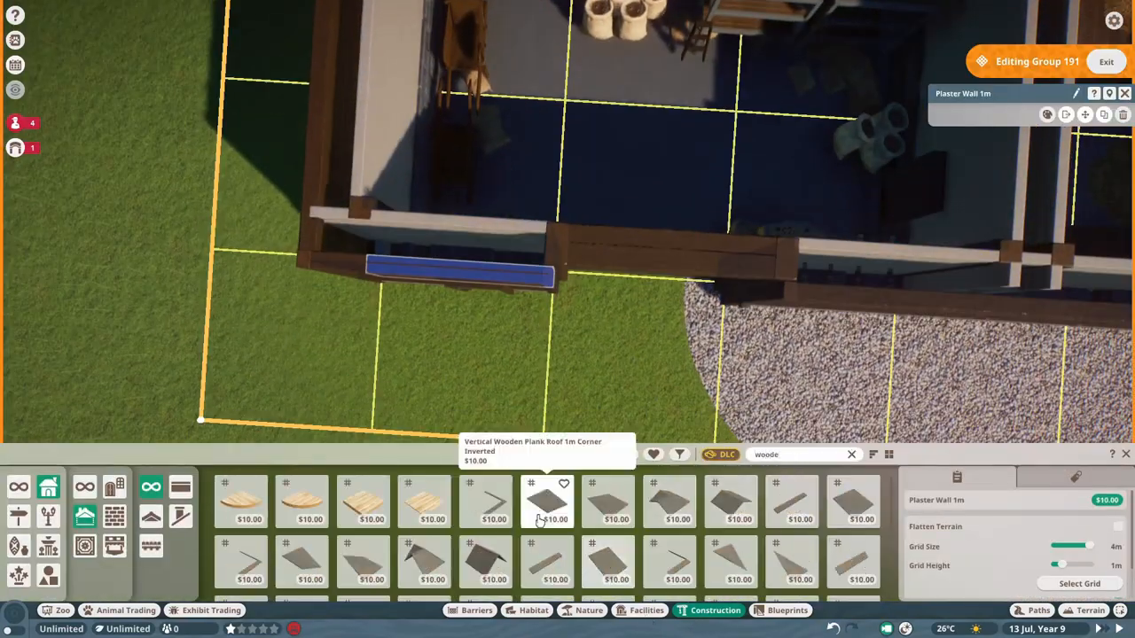
{"action": "left_click", "coordinate": [540, 522]}
{"action": "scroll", "coordinate": [531, 103], "scroll_direction": "down", "scroll_amount": 5}
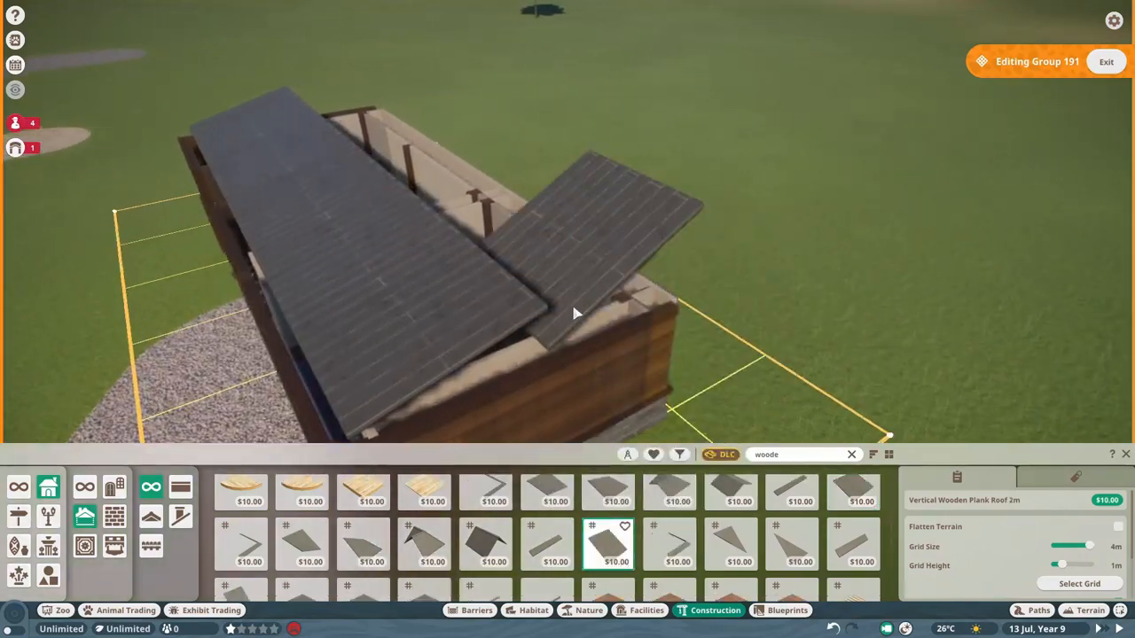
{"action": "right_click", "coordinate": [580, 258]}
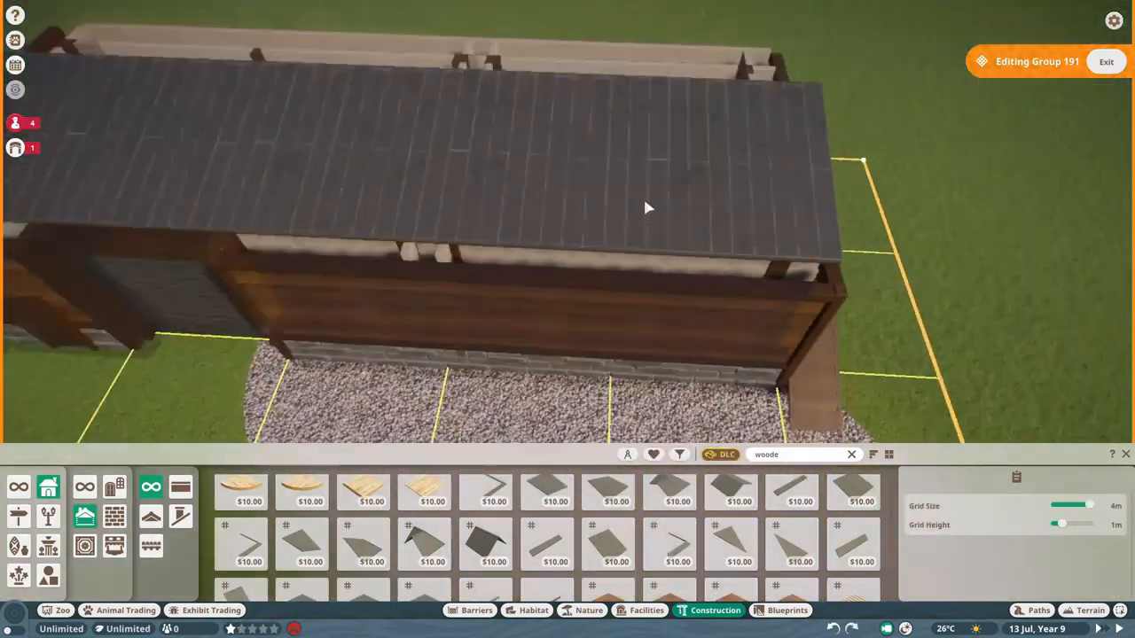
Edit the roof group, add eave pieces and move three roof panels into alignment
{"action": "left_click", "coordinate": [490, 275]}
{"action": "left_click", "coordinate": [1066, 115]}
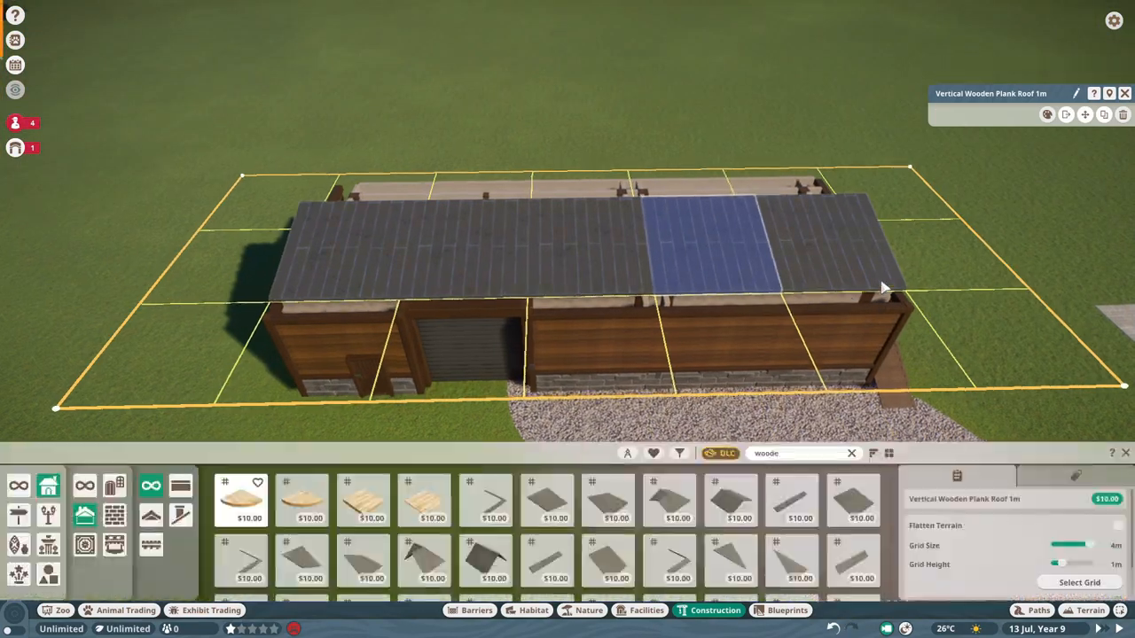
{"action": "left_click", "coordinate": [791, 501]}
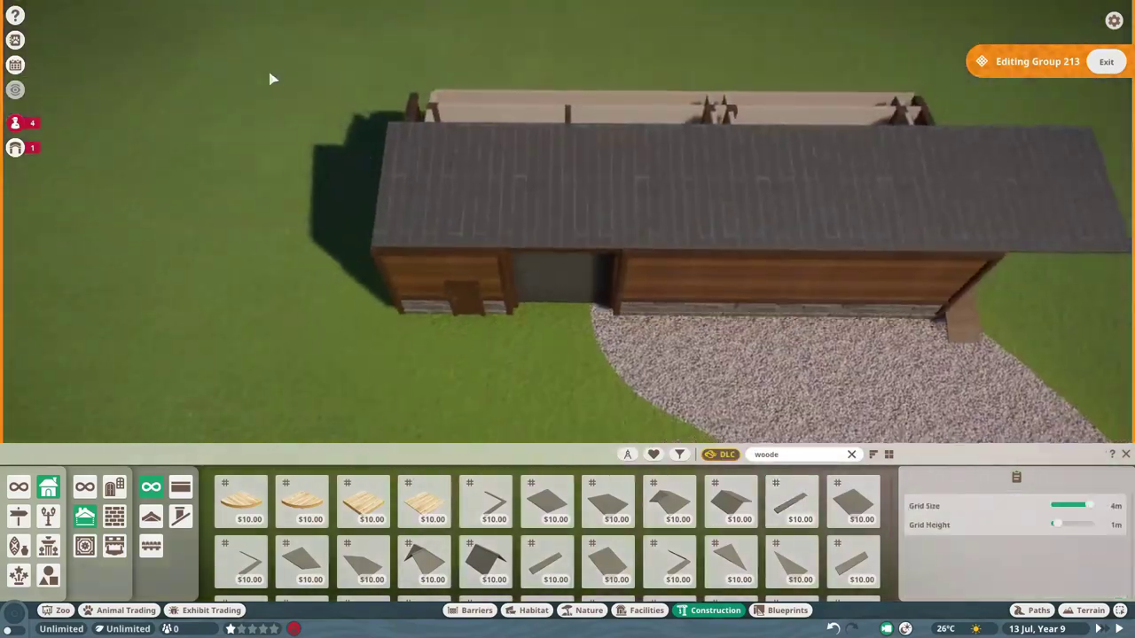
{"action": "left_click", "coordinate": [641, 183]}
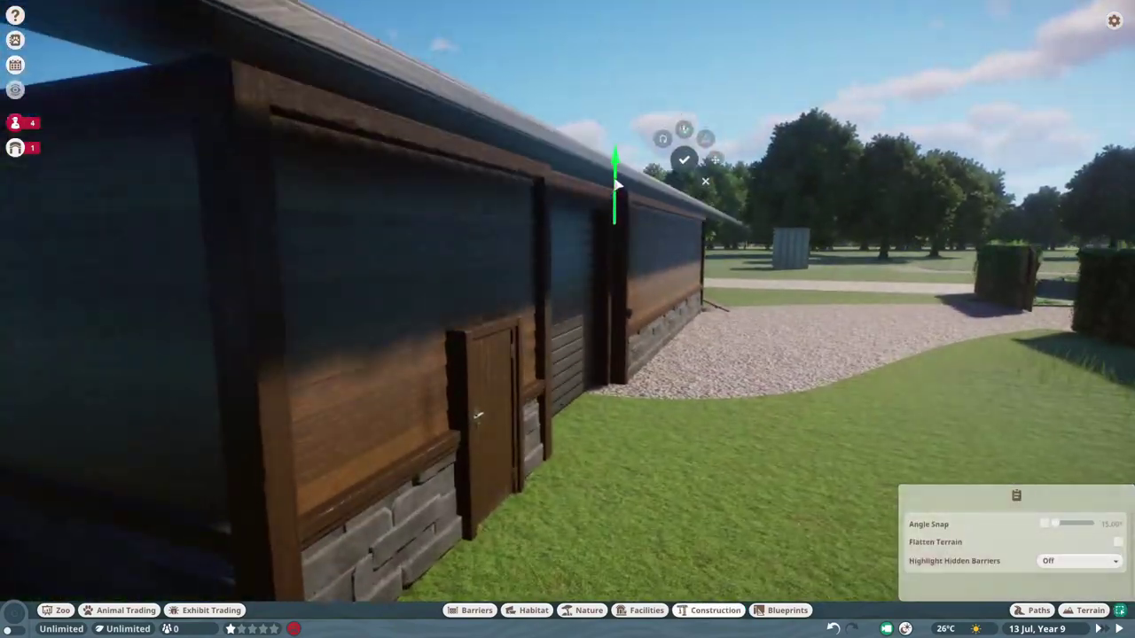
{"action": "scroll", "coordinate": [560, 276], "scroll_direction": "down", "scroll_amount": 5}
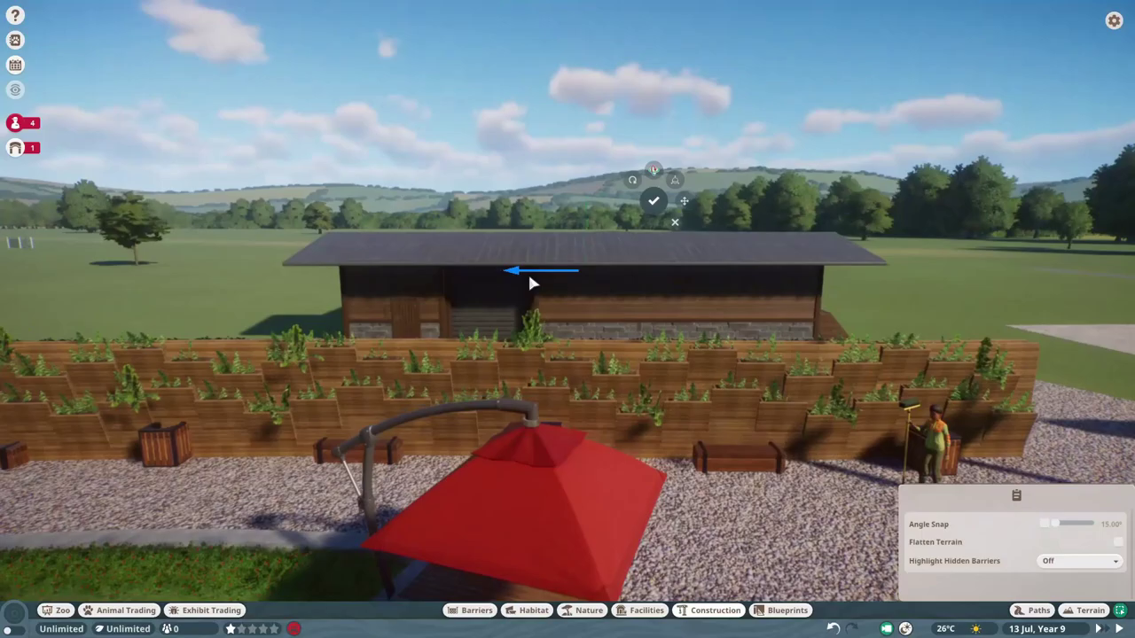
{"action": "right_click", "coordinate": [527, 271]}
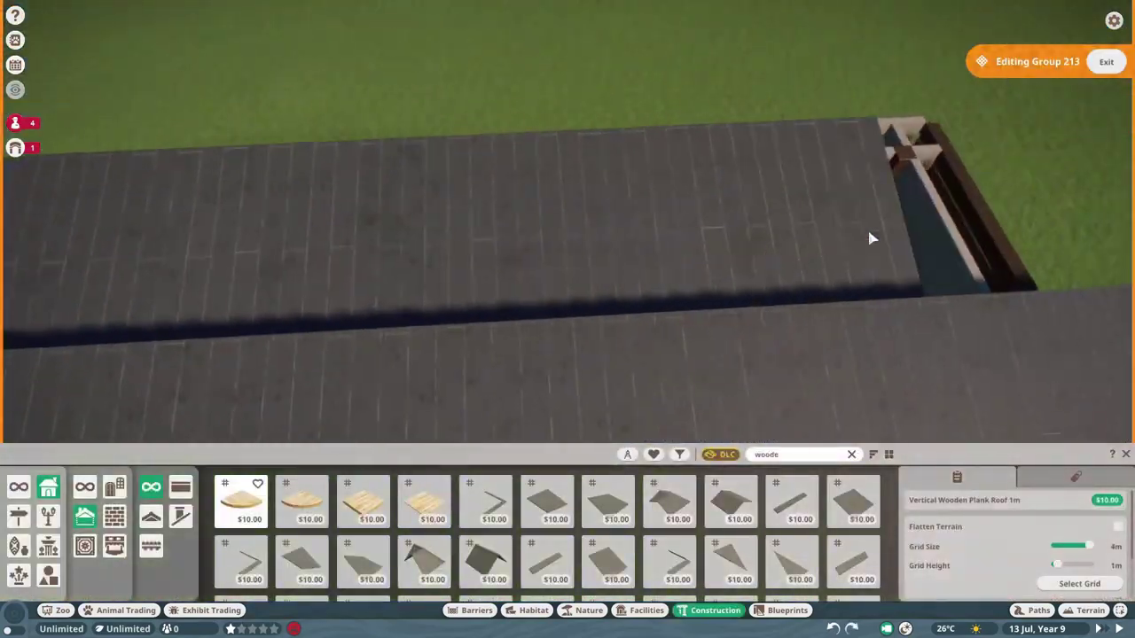
{"action": "left_click", "coordinate": [869, 236]}
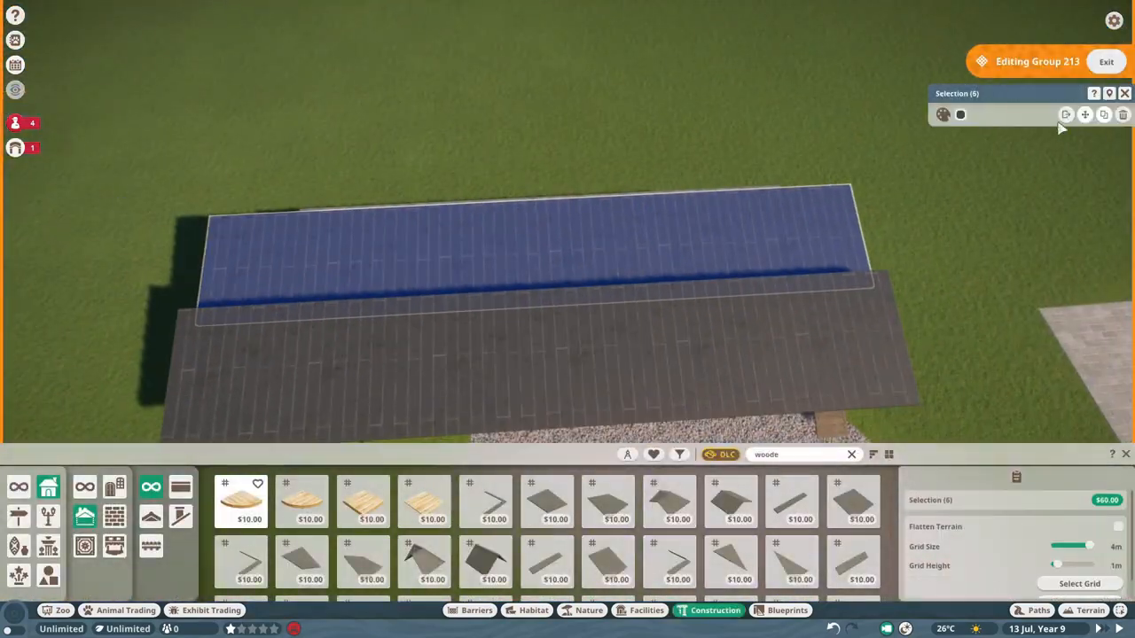
{"action": "left_click", "coordinate": [1066, 116]}
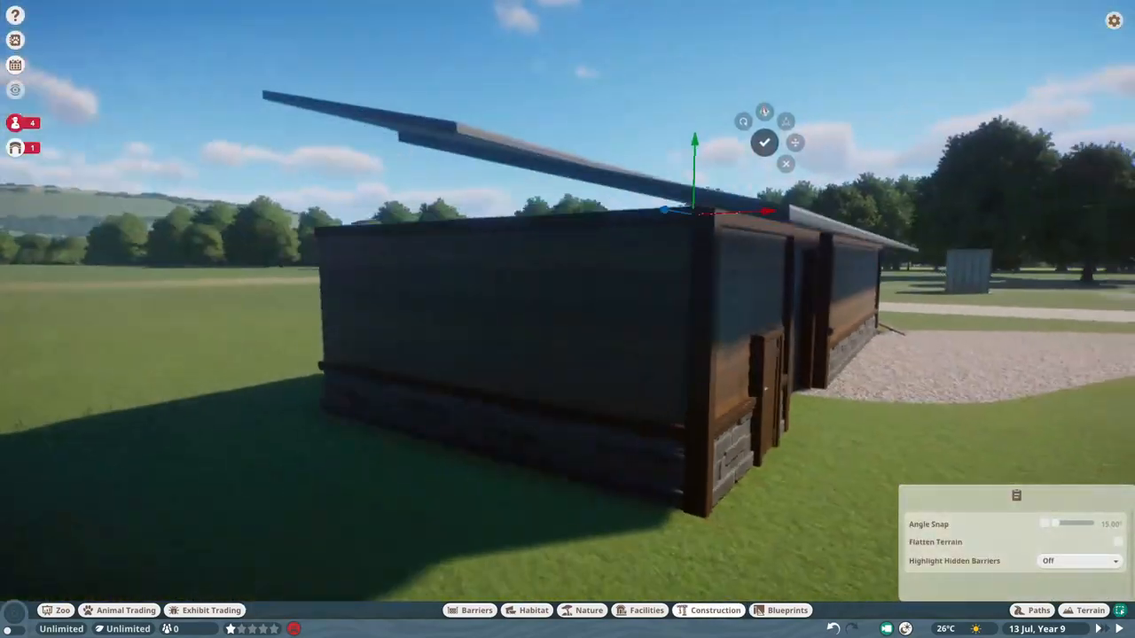
{"action": "key", "text": "Escape"}
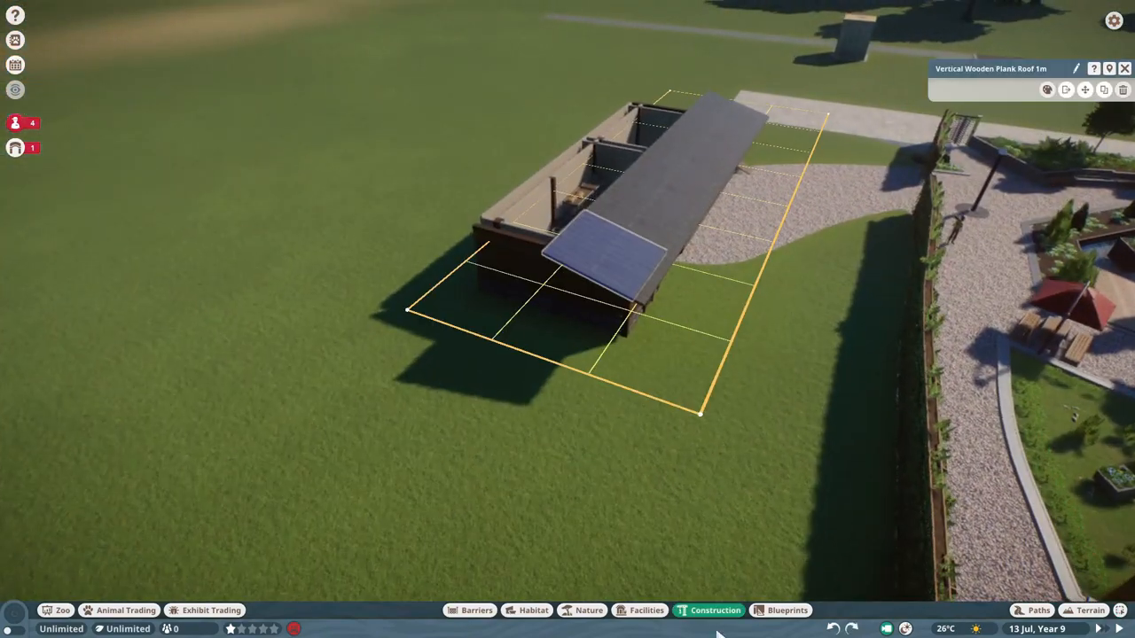
Add corner and flat wooden plank roof pieces in a row along the roof top
{"action": "left_click", "coordinate": [424, 580]}
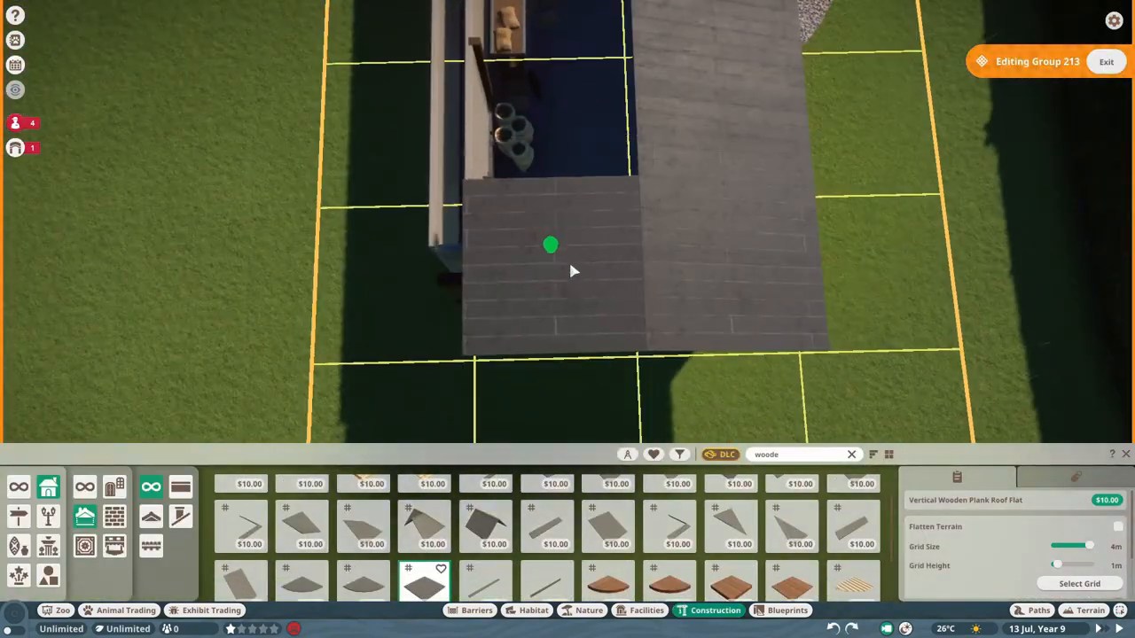
{"action": "key", "text": "f"}
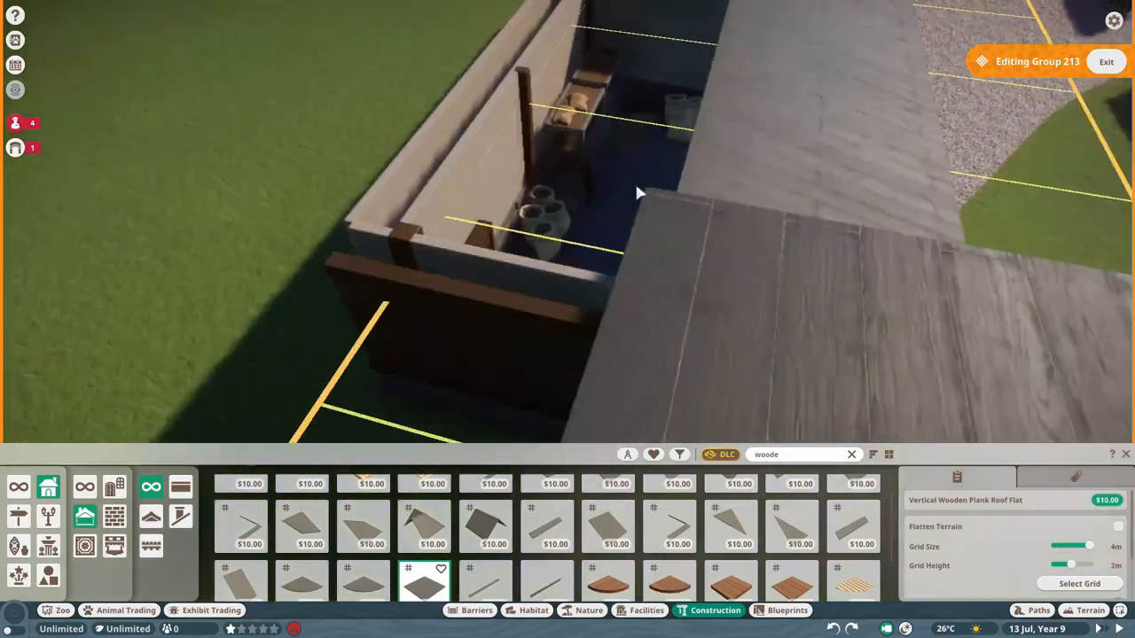
{"action": "scroll", "coordinate": [637, 193], "scroll_direction": "down", "scroll_amount": 5}
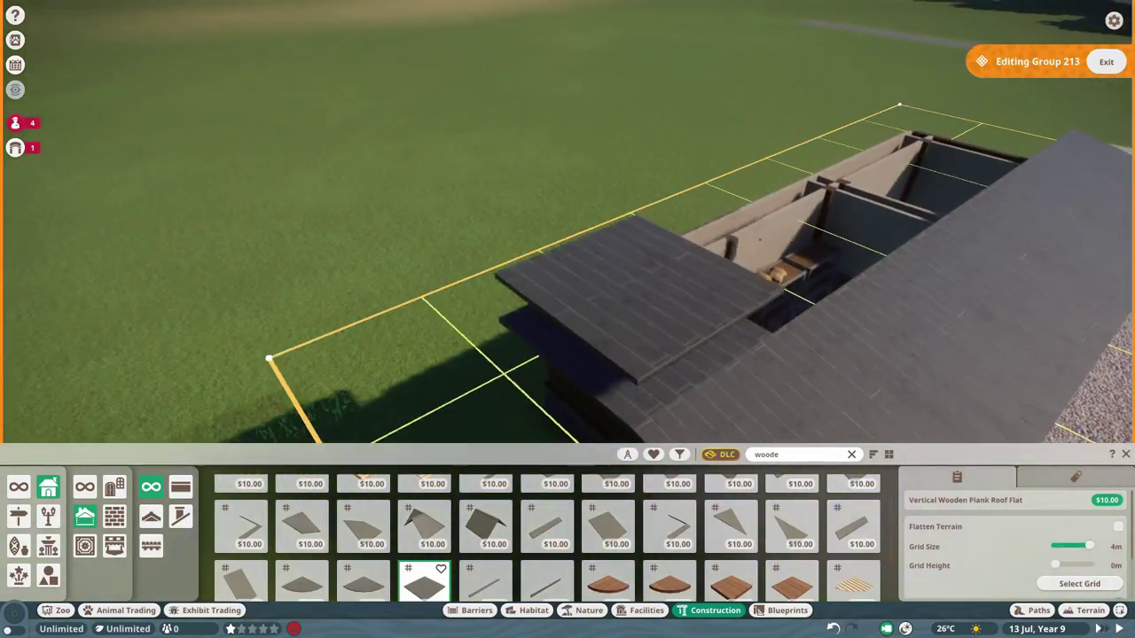
{"action": "key", "text": "q"}
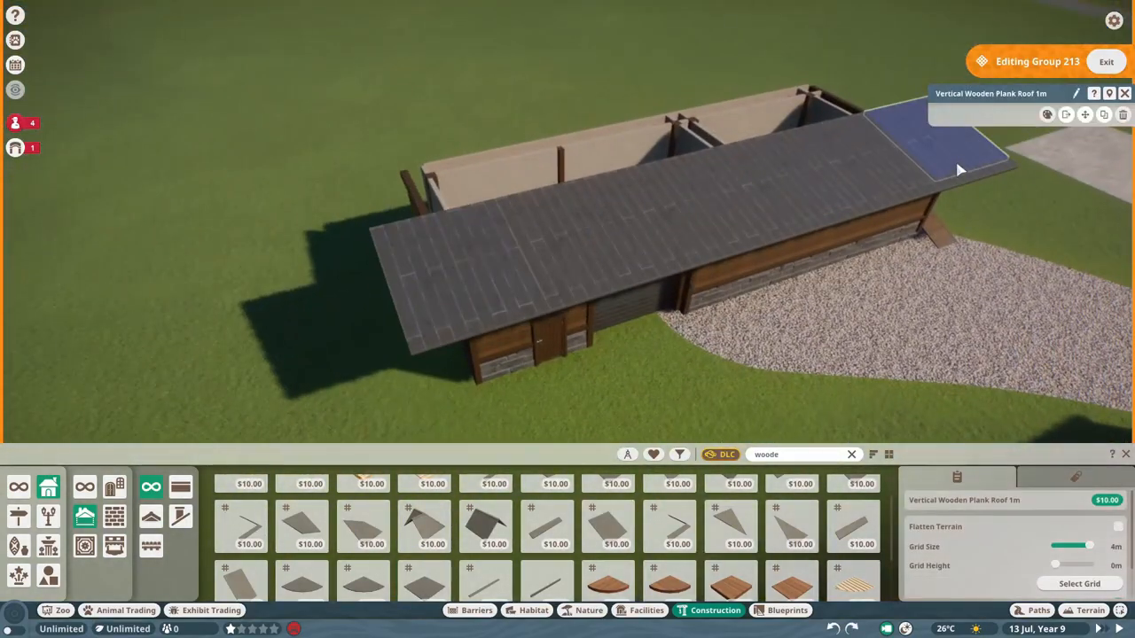
{"action": "right_click", "coordinate": [955, 158]}
{"action": "scroll", "coordinate": [492, 550], "scroll_direction": "up", "scroll_amount": 1}
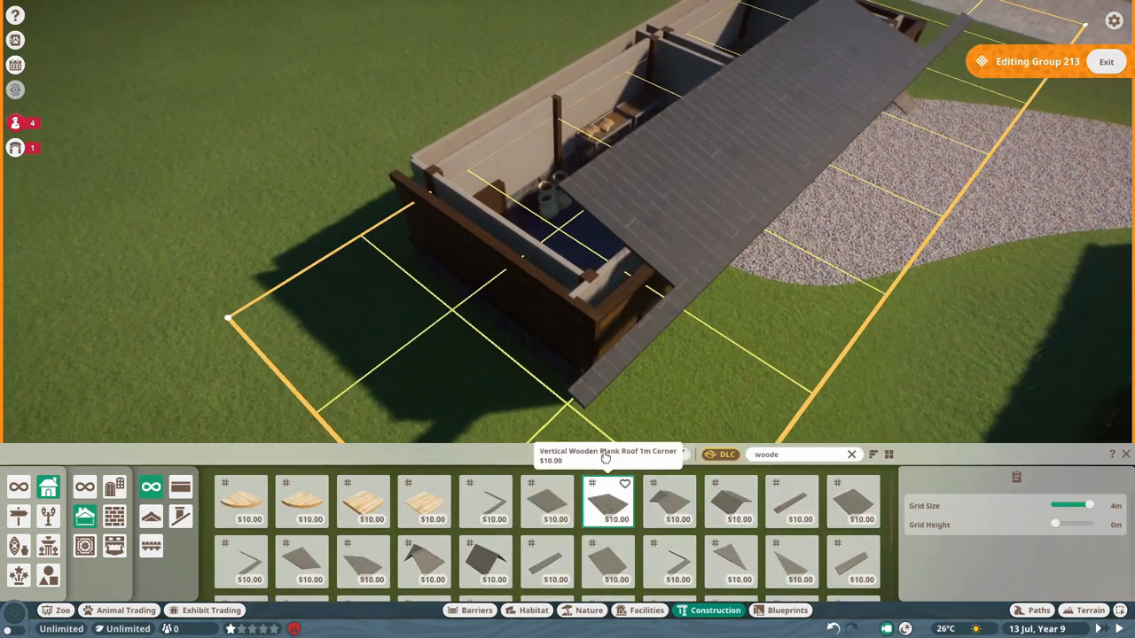
{"action": "left_click", "coordinate": [608, 501]}
{"action": "scroll", "coordinate": [817, 272], "scroll_direction": "up", "scroll_amount": 5}
{"action": "key", "text": "q"}
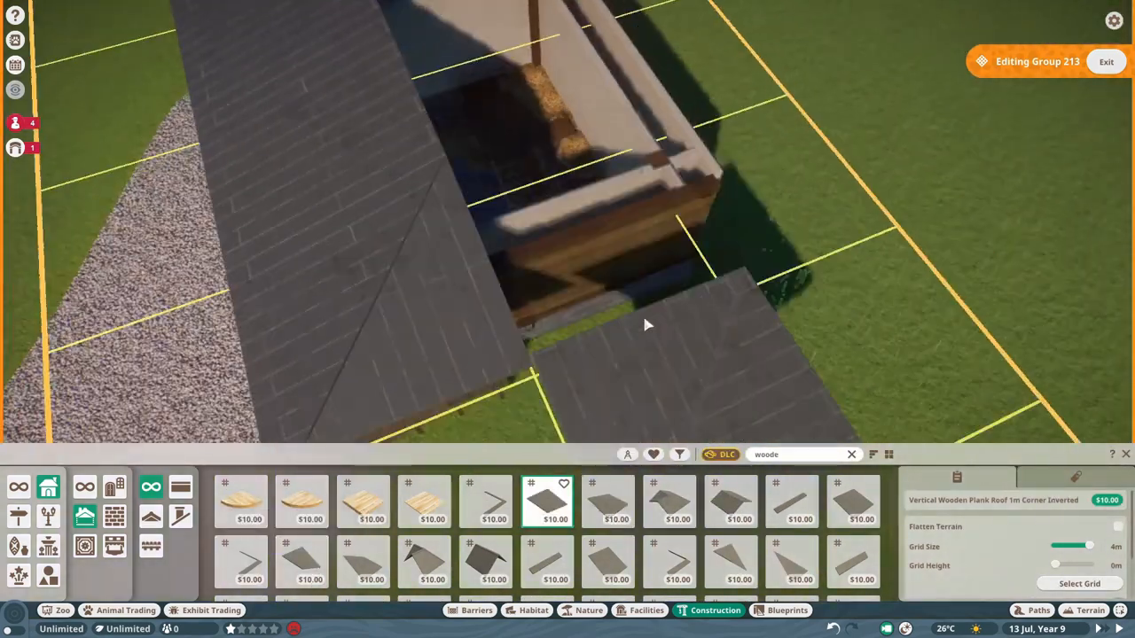
{"action": "key", "text": "q"}
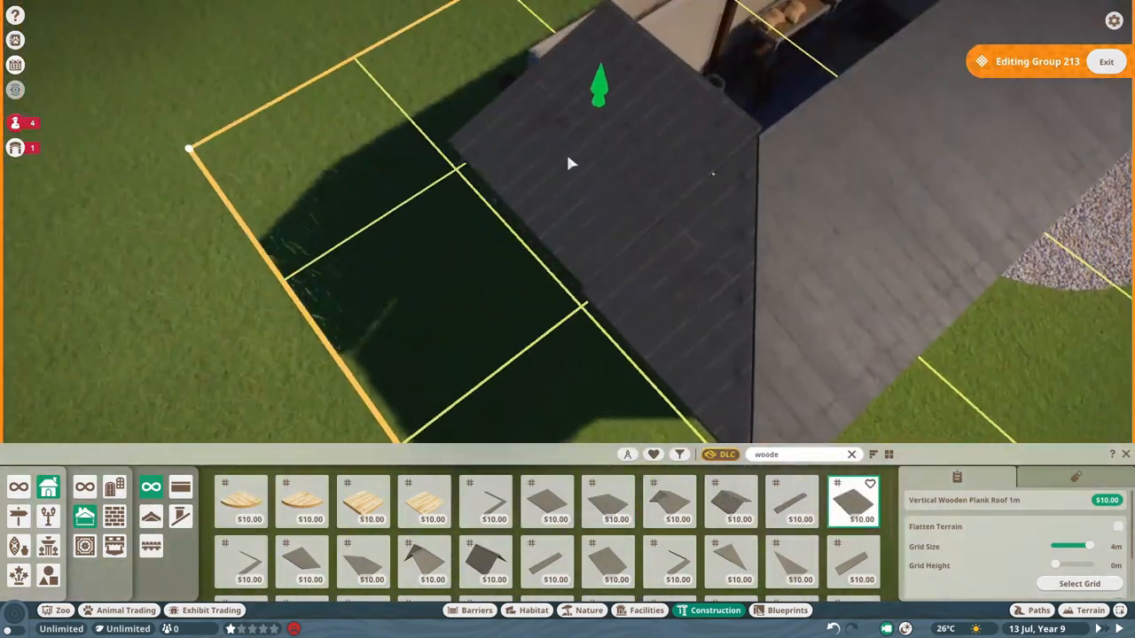
{"action": "key", "text": "q"}
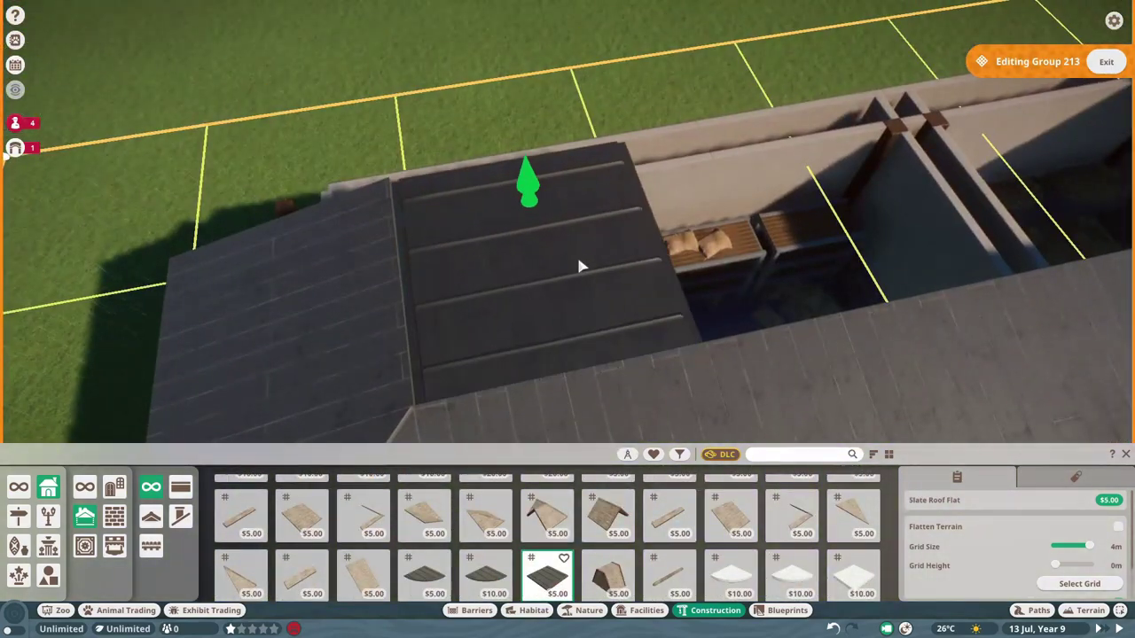
{"action": "left_click", "coordinate": [578, 264]}
{"action": "left_click", "coordinate": [762, 248]}
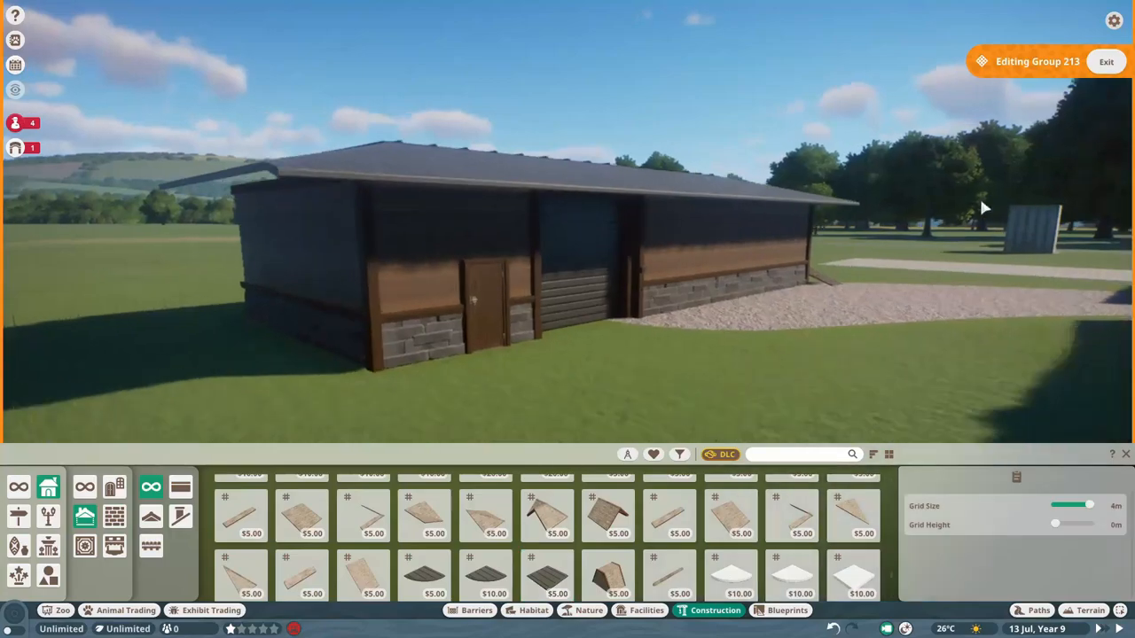
{"action": "key", "text": "Escape"}
Place a Beam Square Painted 2m and rotate it to lean against the coop wall
{"action": "left_click", "coordinate": [811, 455]}
{"action": "type", "text": "eam"}
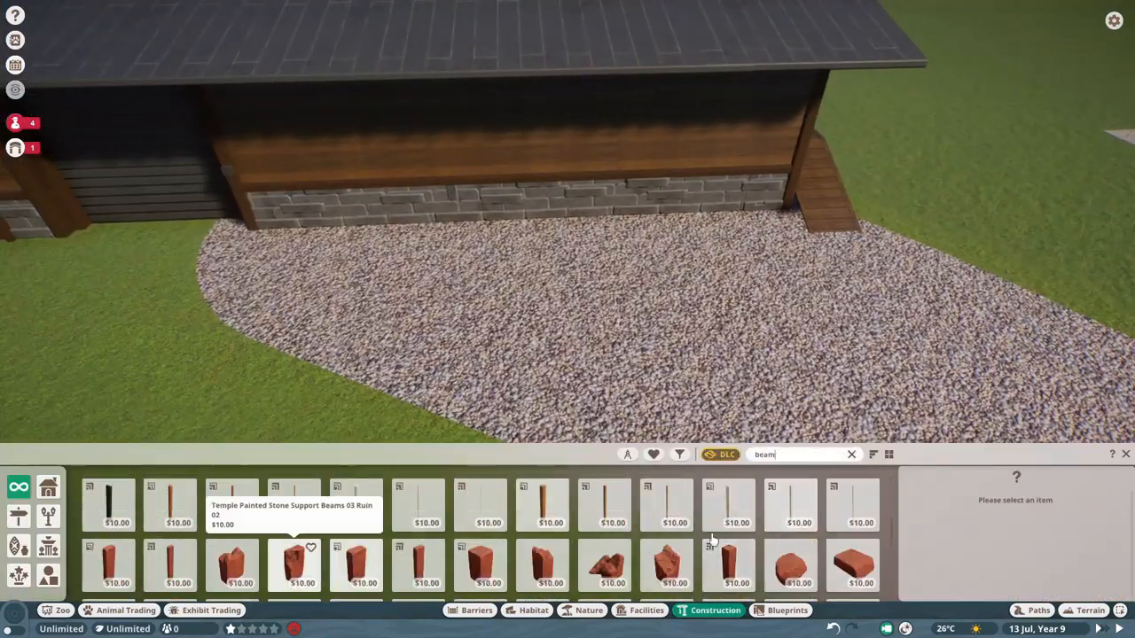
{"action": "left_click", "coordinate": [730, 505]}
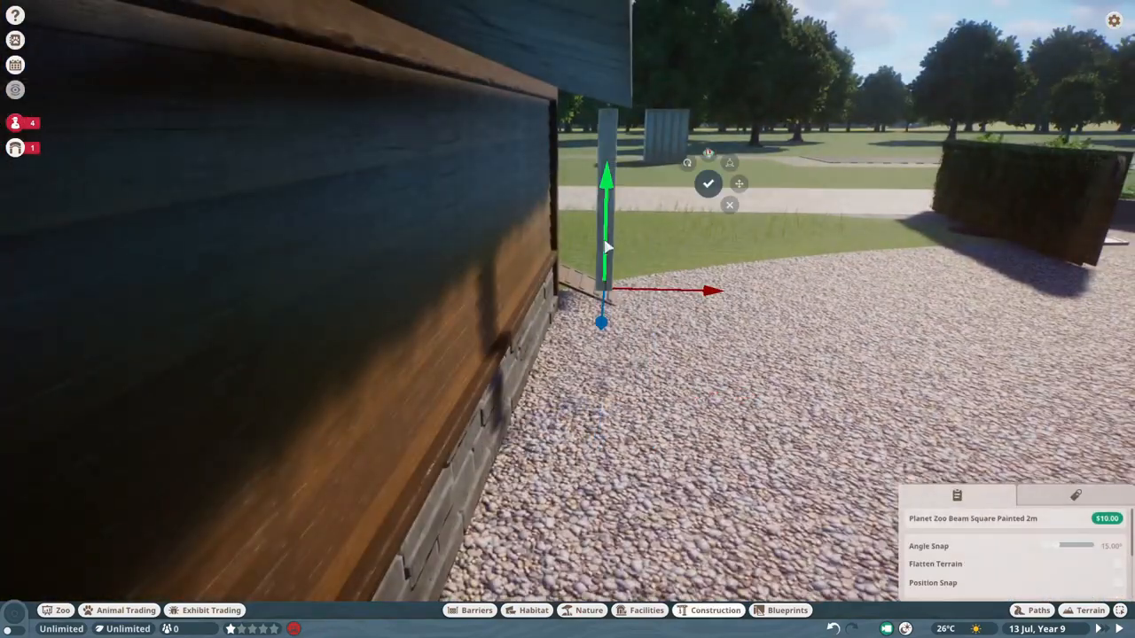
{"action": "key", "text": "Tab"}
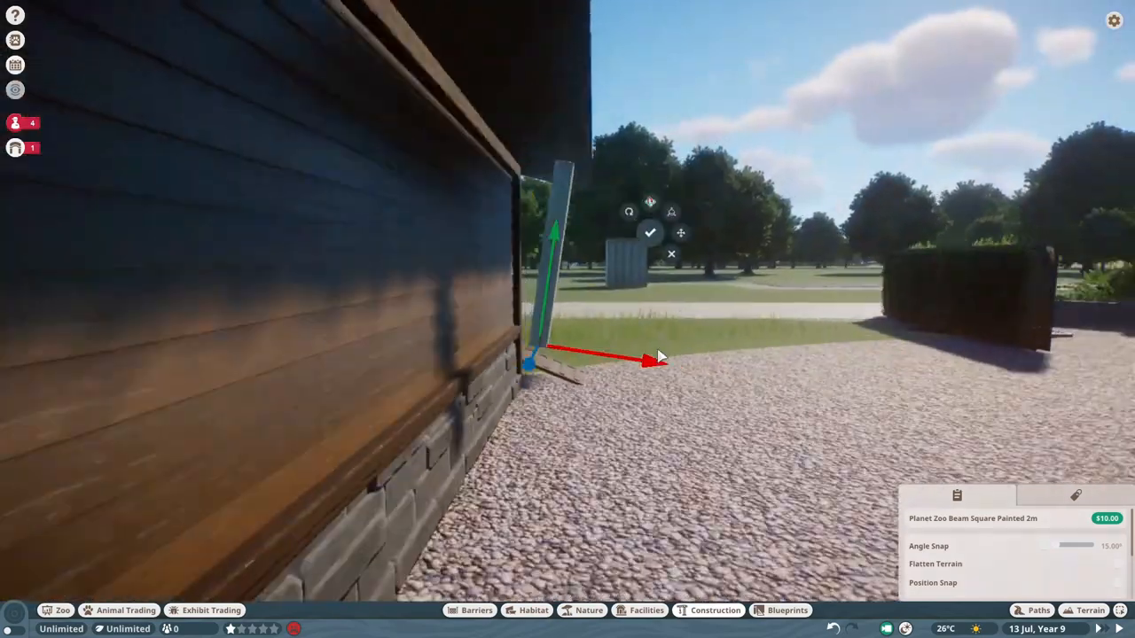
{"action": "left_click", "coordinate": [575, 317]}
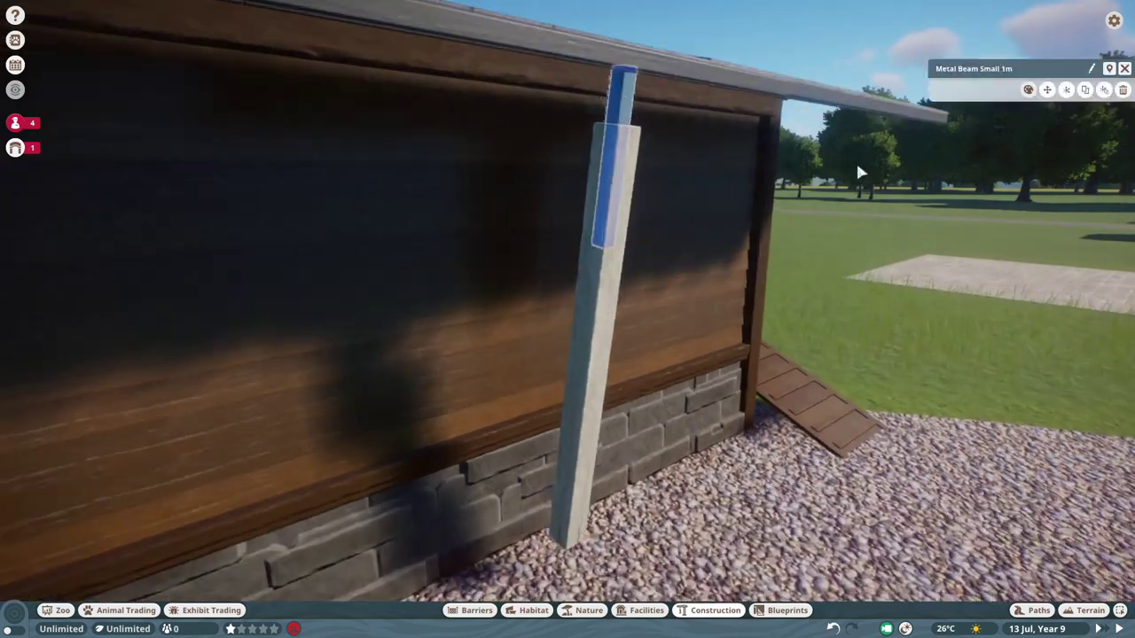
Paint the beam the recent dark brown in its Colour Editor
{"action": "left_click", "coordinate": [943, 89]}
{"action": "left_click", "coordinate": [737, 269]}
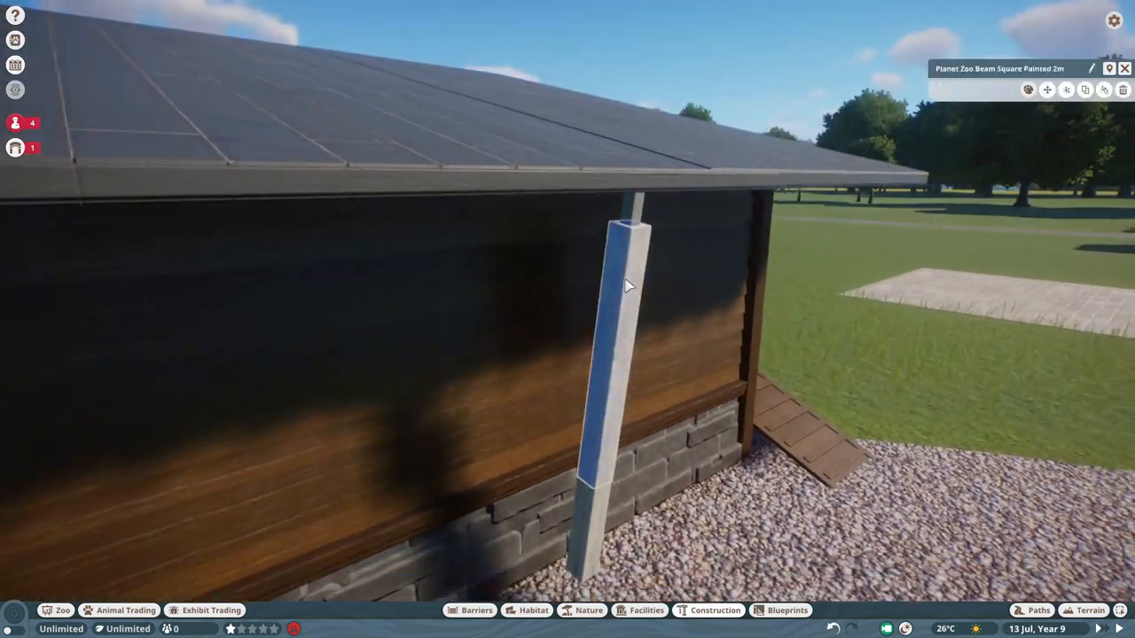
{"action": "left_click", "coordinate": [629, 332]}
{"action": "scroll", "coordinate": [590, 363], "scroll_direction": "up", "scroll_amount": 5}
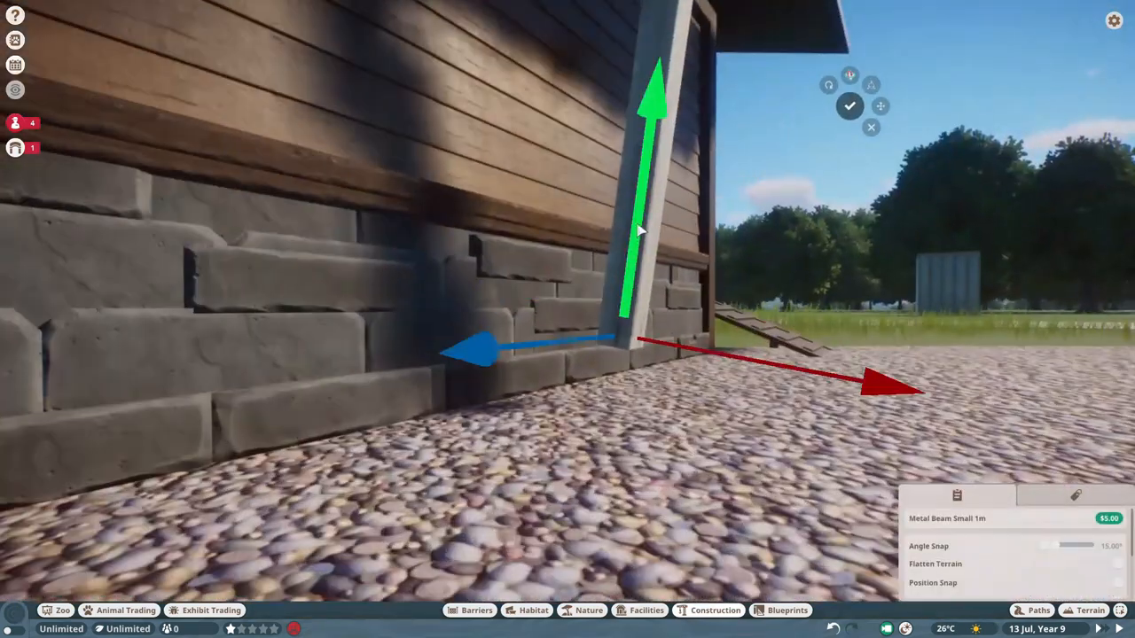
{"action": "scroll", "coordinate": [705, 169], "scroll_direction": "down", "scroll_amount": 4}
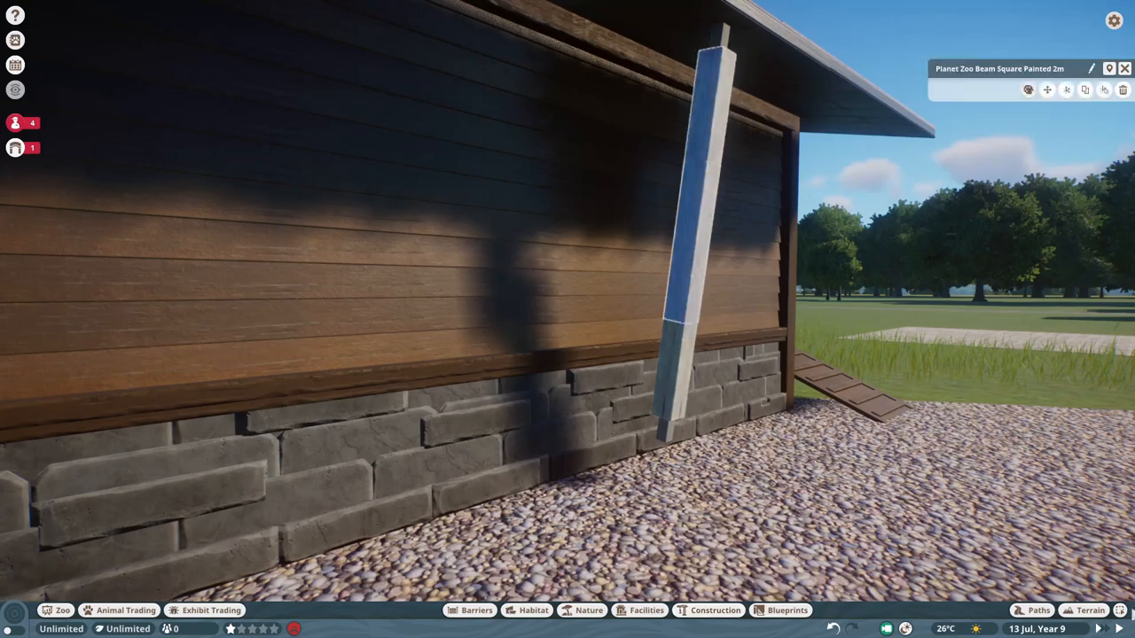
{"action": "left_click", "coordinate": [722, 107]}
{"action": "left_click", "coordinate": [991, 278]}
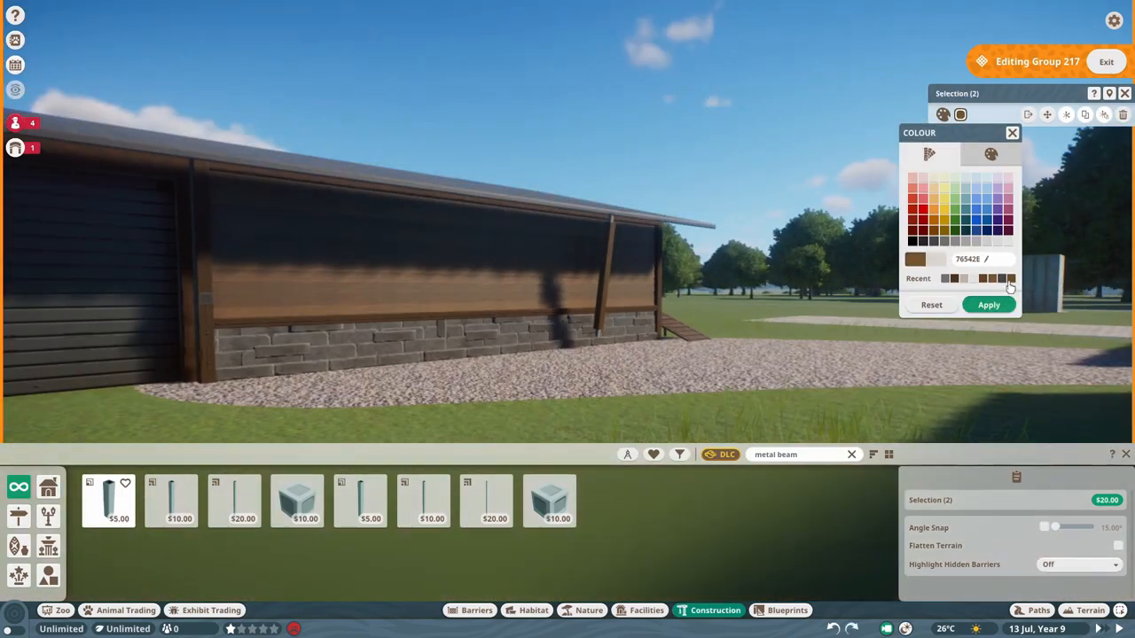
Search 'ancho' and set a rotated Brace Anchor Plate under the first beam's foot
{"action": "left_click", "coordinate": [989, 304]}
{"action": "type", "text": "ancho"}
{"action": "left_click", "coordinate": [575, 270]}
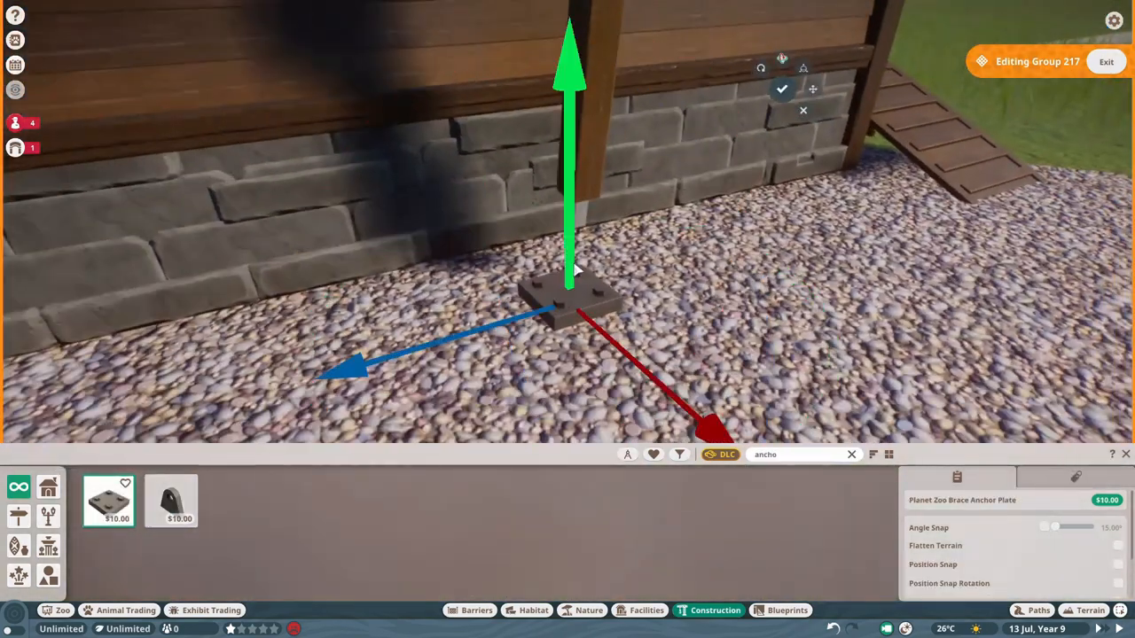
{"action": "key", "text": "e"}
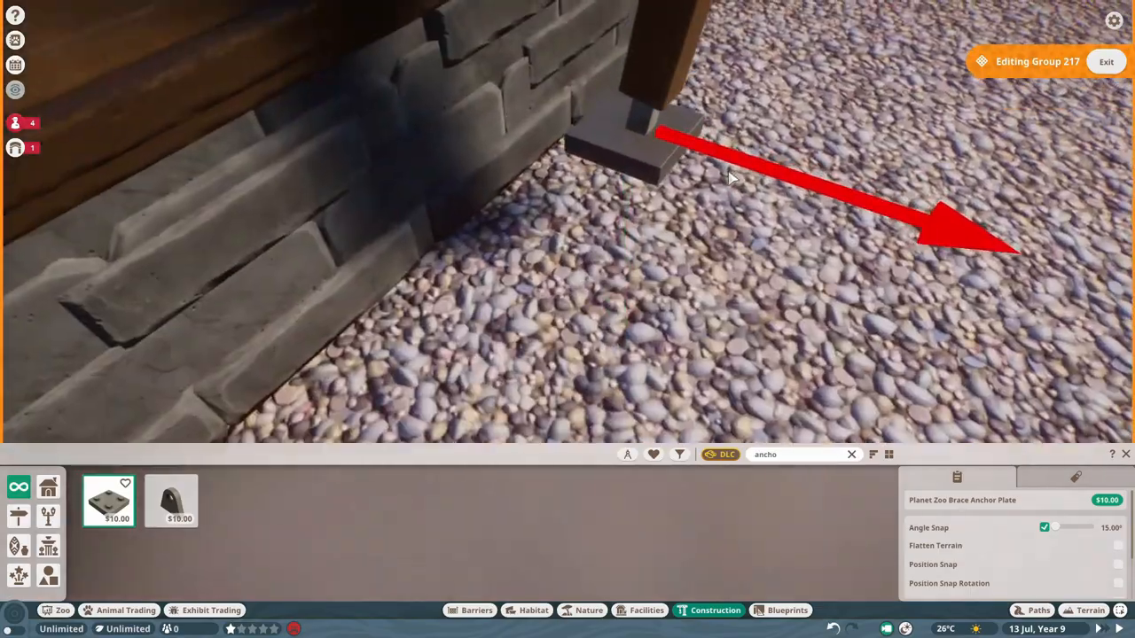
{"action": "key", "text": "e"}
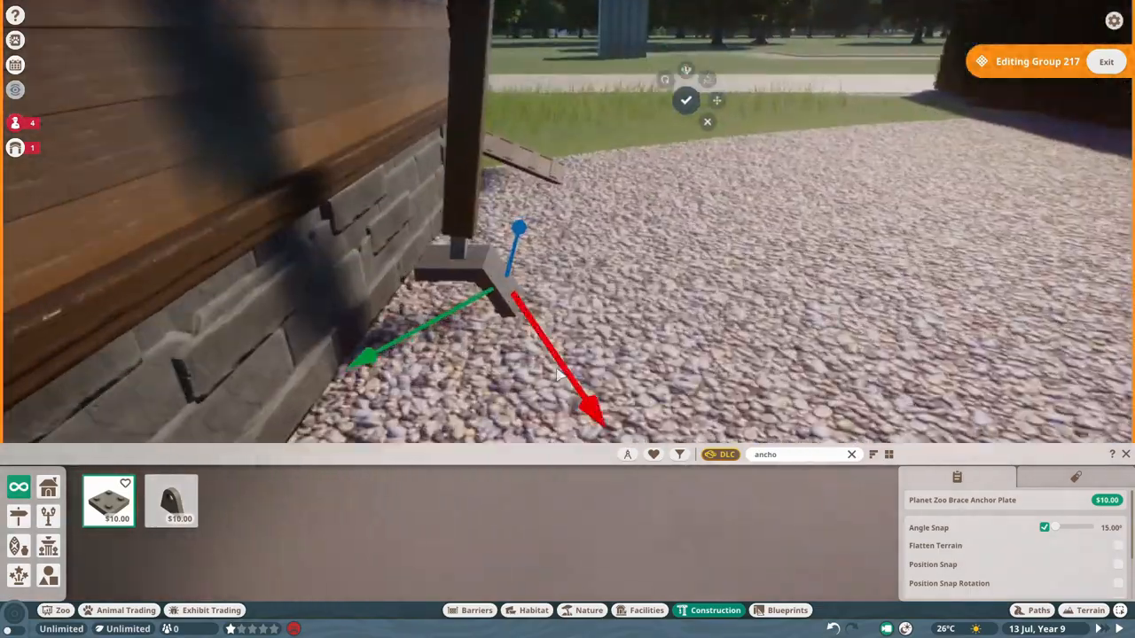
{"action": "key", "text": "z"}
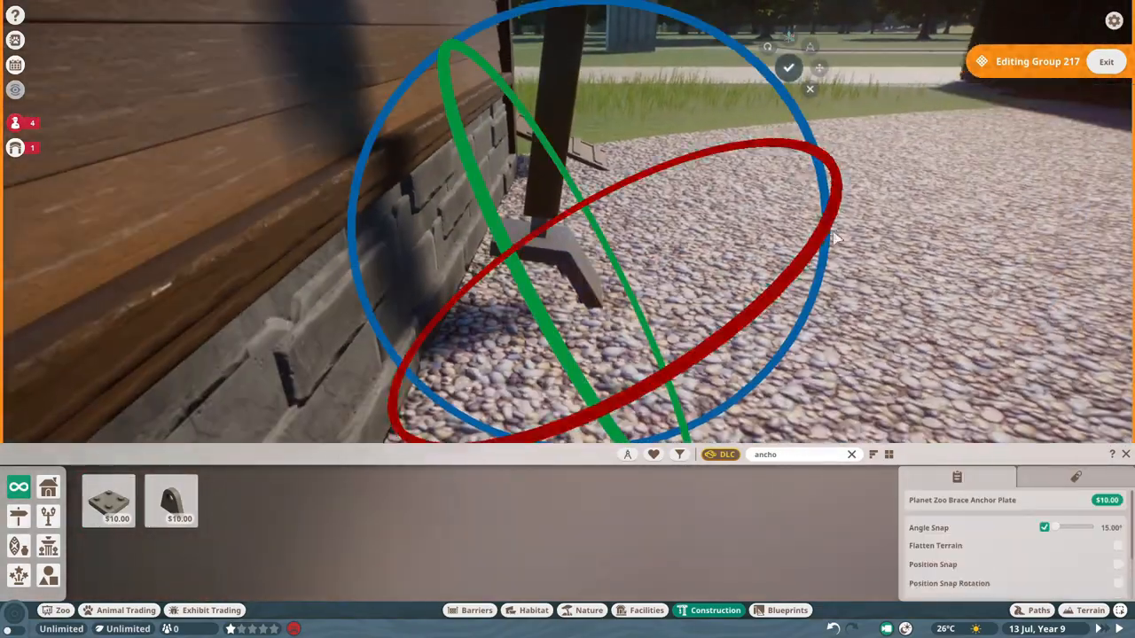
{"action": "scroll", "coordinate": [745, 288], "scroll_direction": "up", "scroll_amount": 5}
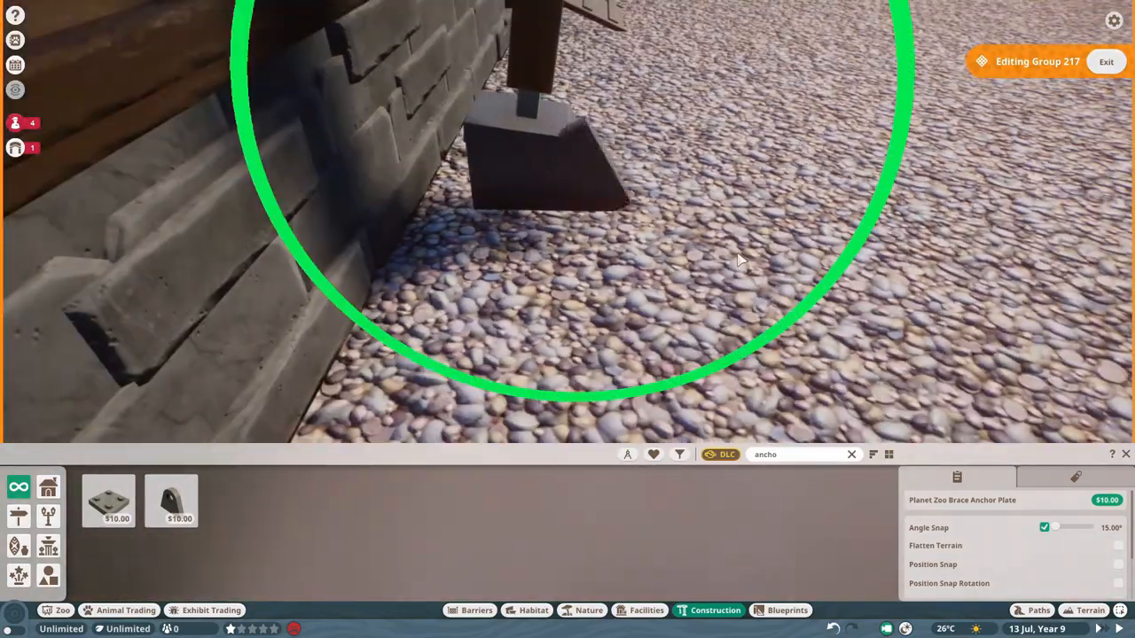
{"action": "key", "text": "z"}
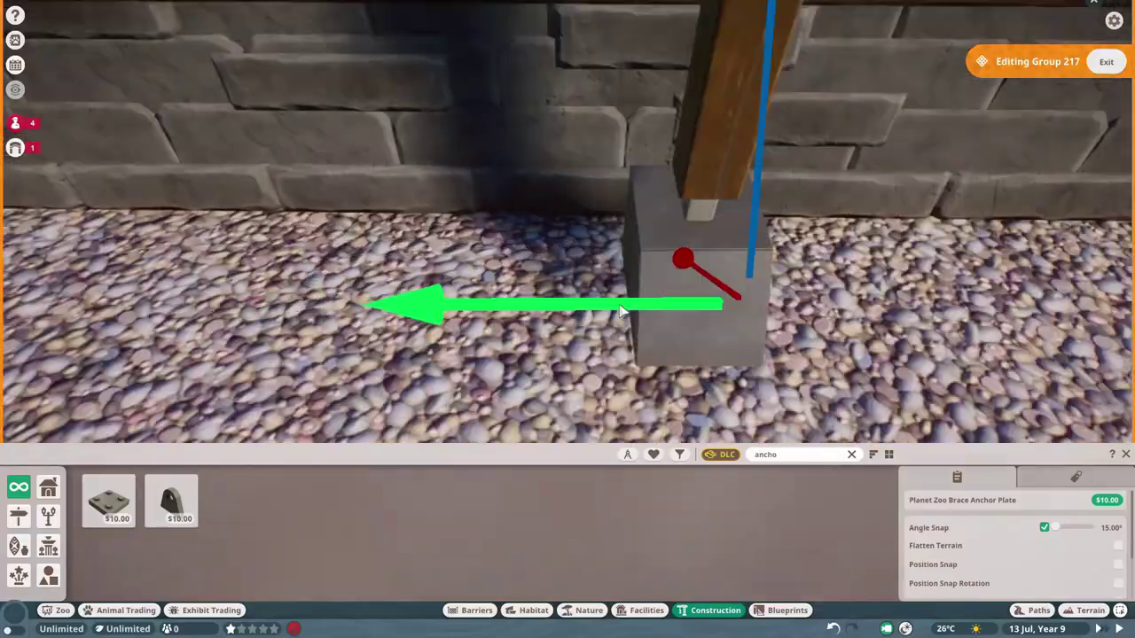
{"action": "scroll", "coordinate": [420, 268], "scroll_direction": "up", "scroll_amount": 3}
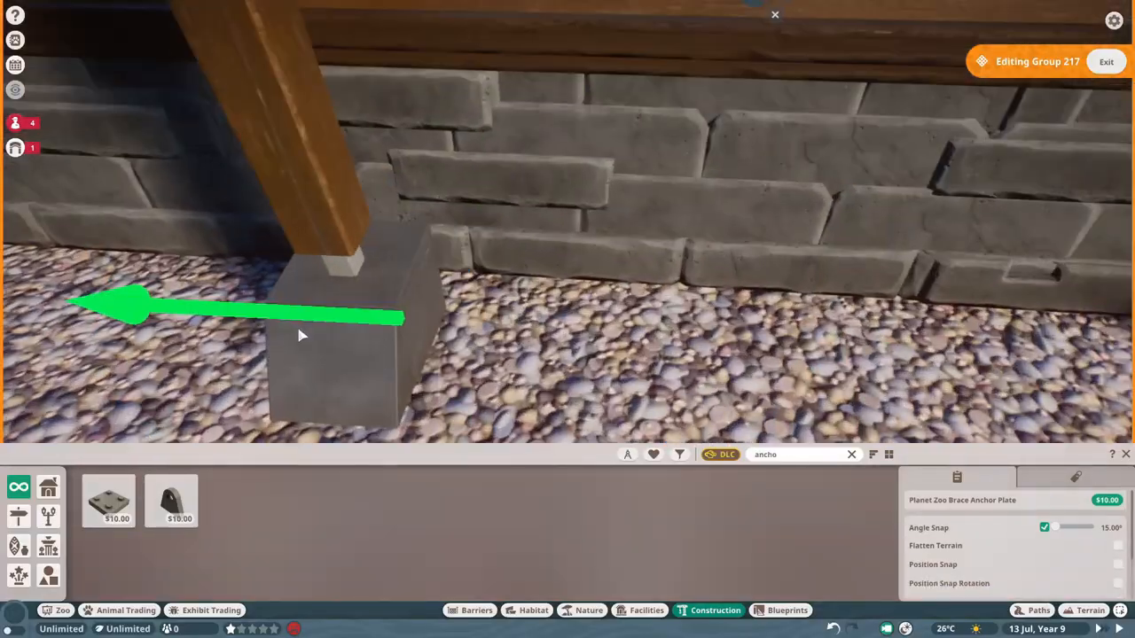
{"action": "scroll", "coordinate": [300, 335], "scroll_direction": "down", "scroll_amount": 3}
{"action": "scroll", "coordinate": [524, 324], "scroll_direction": "up", "scroll_amount": 3}
{"action": "left_click", "coordinate": [648, 332]}
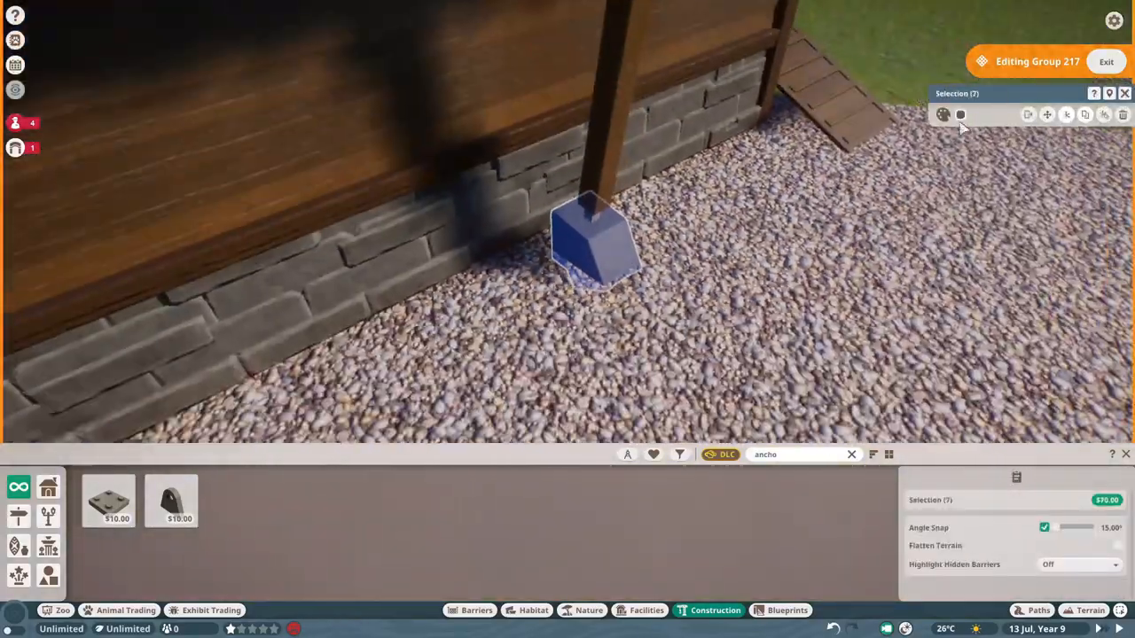
{"action": "key", "text": "Escape"}
{"action": "scroll", "coordinate": [679, 398], "scroll_direction": "down", "scroll_amount": 5}
{"action": "scroll", "coordinate": [554, 308], "scroll_direction": "up", "scroll_amount": 5}
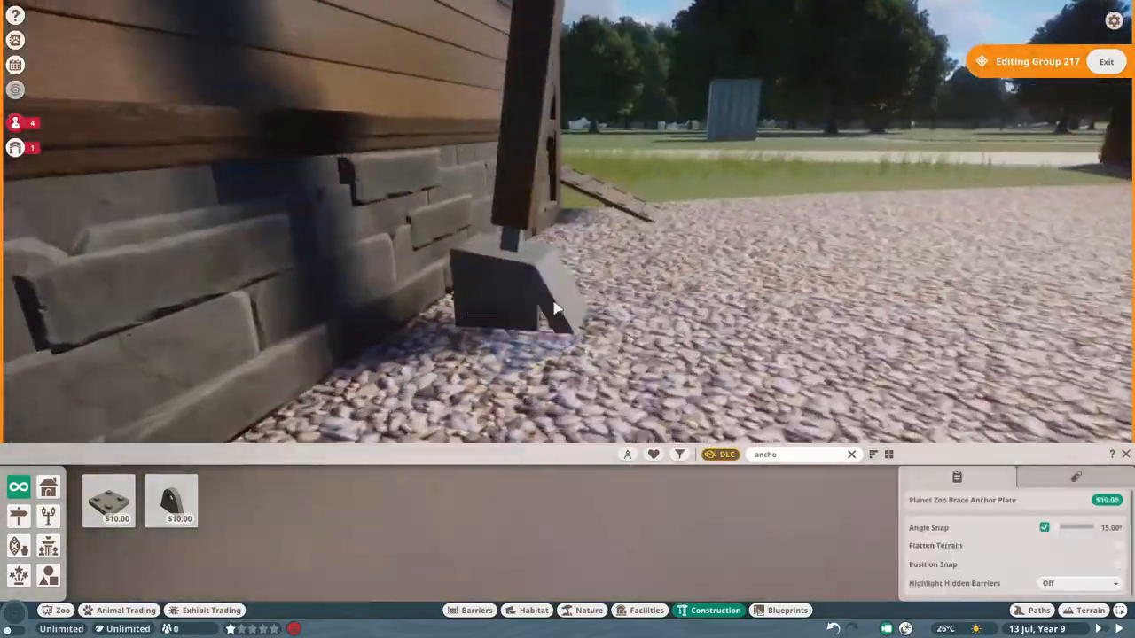
Place further anchor plates at the other beam bases, including the corner beam
{"action": "left_click", "coordinate": [557, 284]}
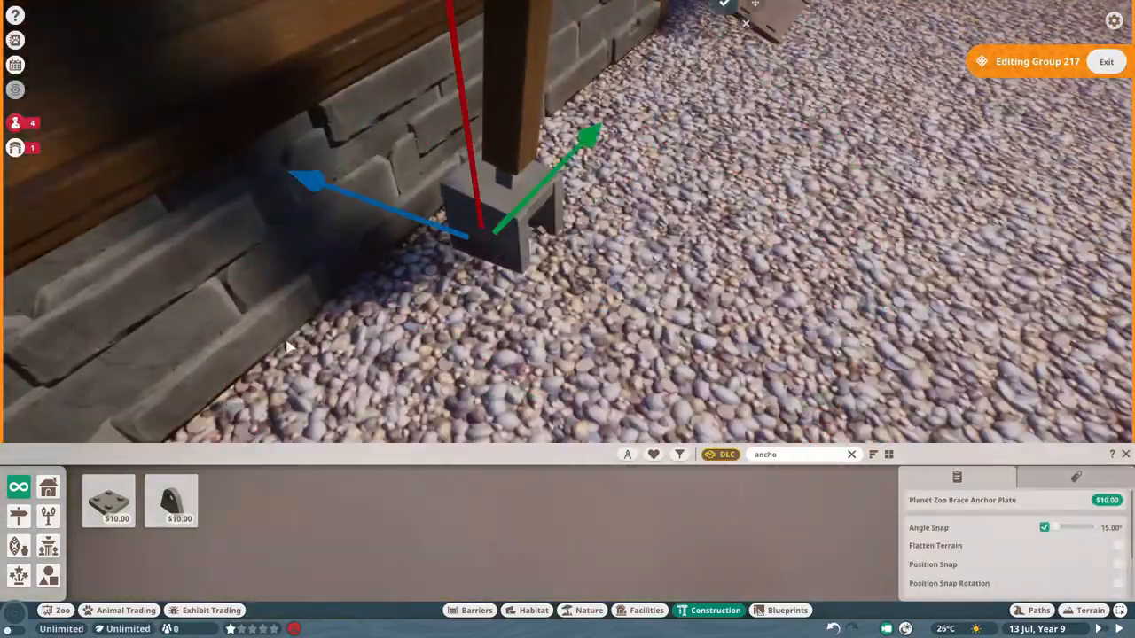
{"action": "key", "text": "z"}
{"action": "scroll", "coordinate": [564, 338], "scroll_direction": "down", "scroll_amount": 5}
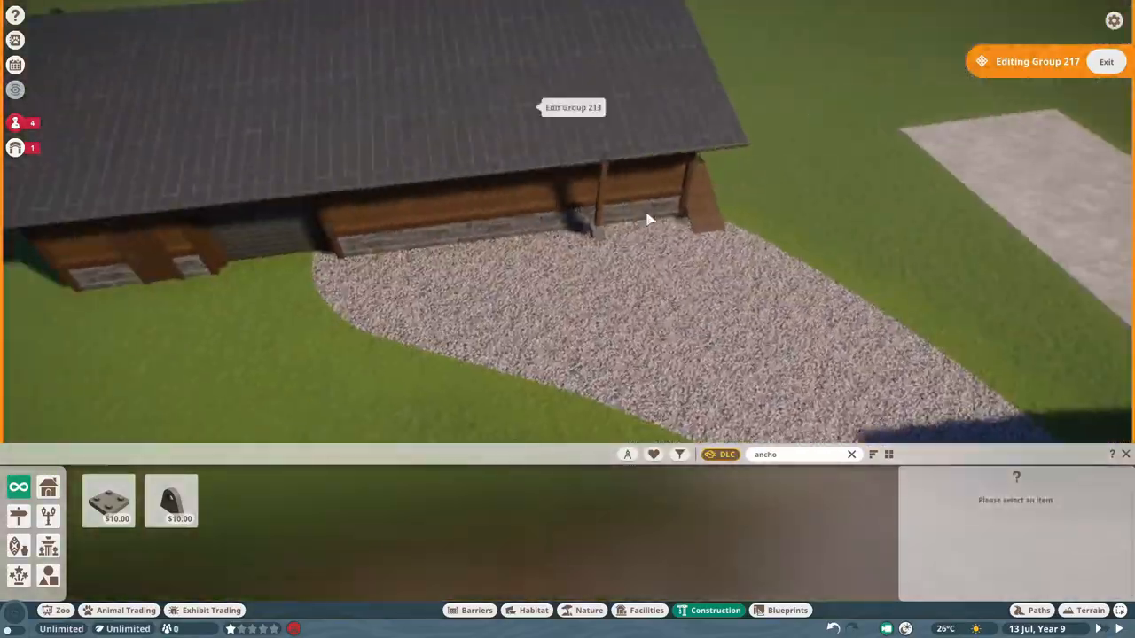
{"action": "scroll", "coordinate": [587, 313], "scroll_direction": "up", "scroll_amount": 4}
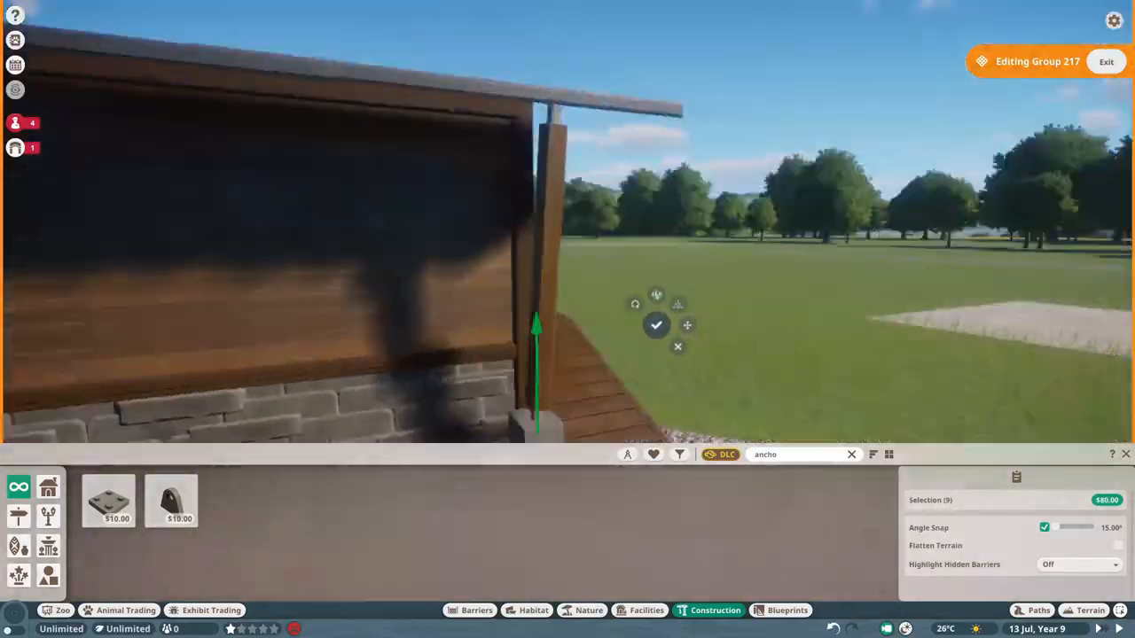
{"action": "scroll", "coordinate": [399, 291], "scroll_direction": "up", "scroll_amount": 3}
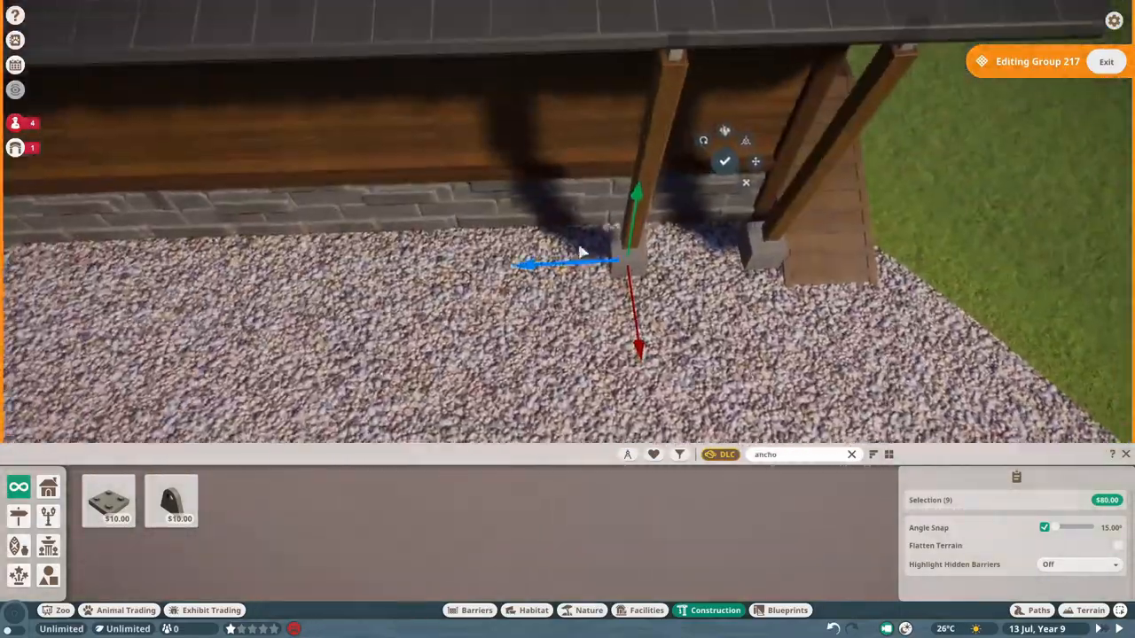
{"action": "key", "text": "z"}
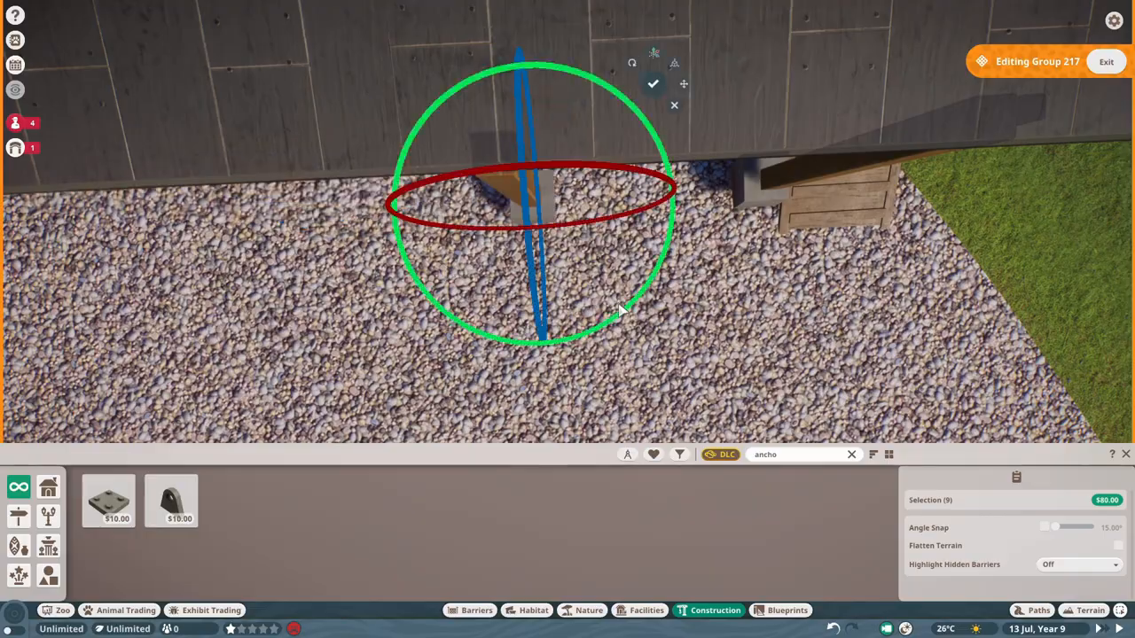
{"action": "scroll", "coordinate": [500, 355], "scroll_direction": "down", "scroll_amount": 4}
{"action": "scroll", "coordinate": [557, 344], "scroll_direction": "up", "scroll_amount": 4}
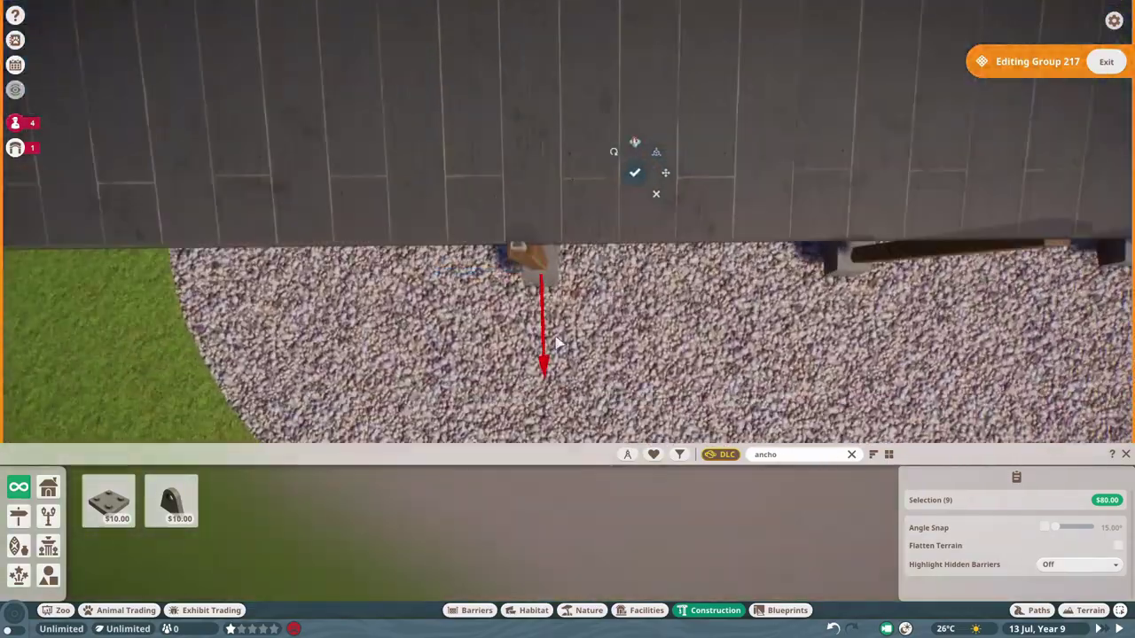
{"action": "left_click_drag", "start_coordinate": [557, 344], "coordinate": [557, 266]}
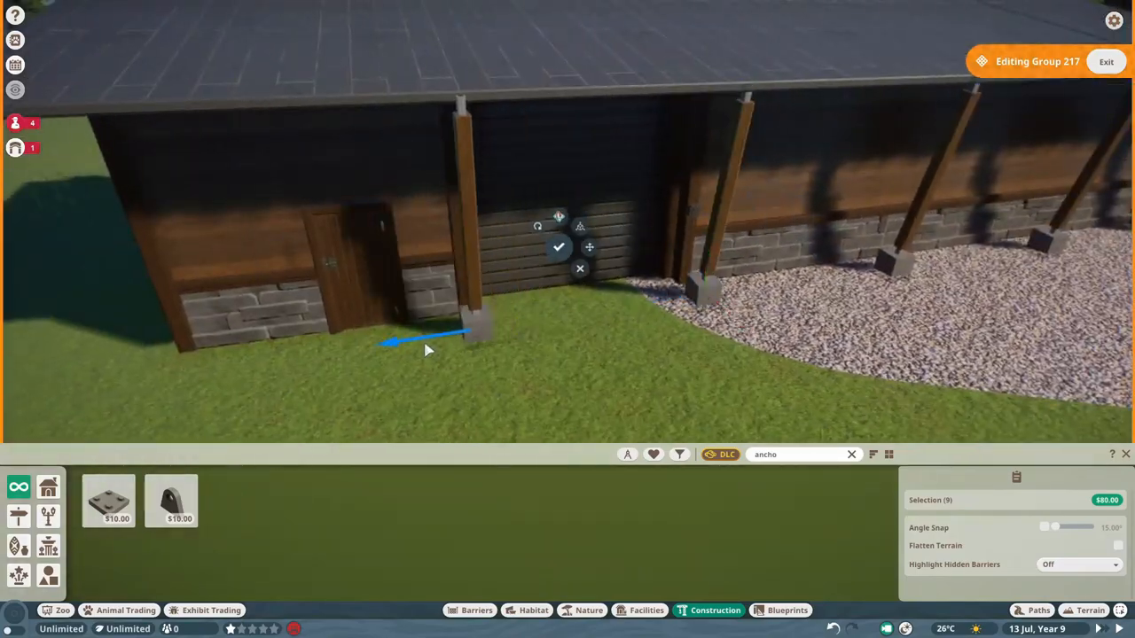
{"action": "left_click_drag", "start_coordinate": [425, 350], "coordinate": [671, 387]}
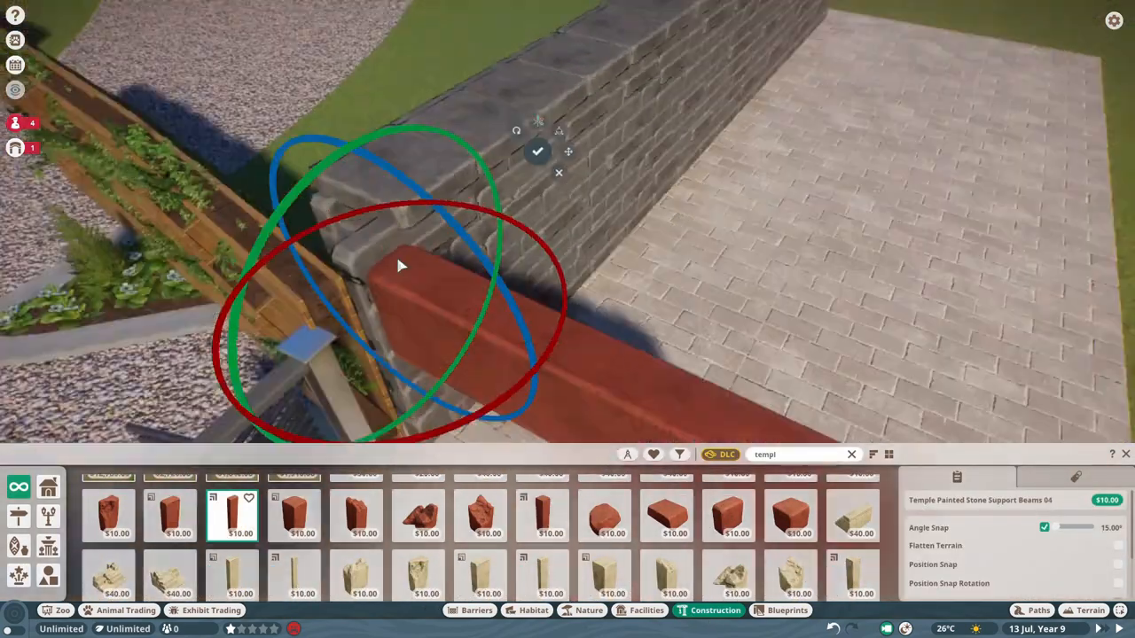
Group the Temple Painted Stone Support Beams on the wall and check the group in editing
{"action": "key", "text": "q"}
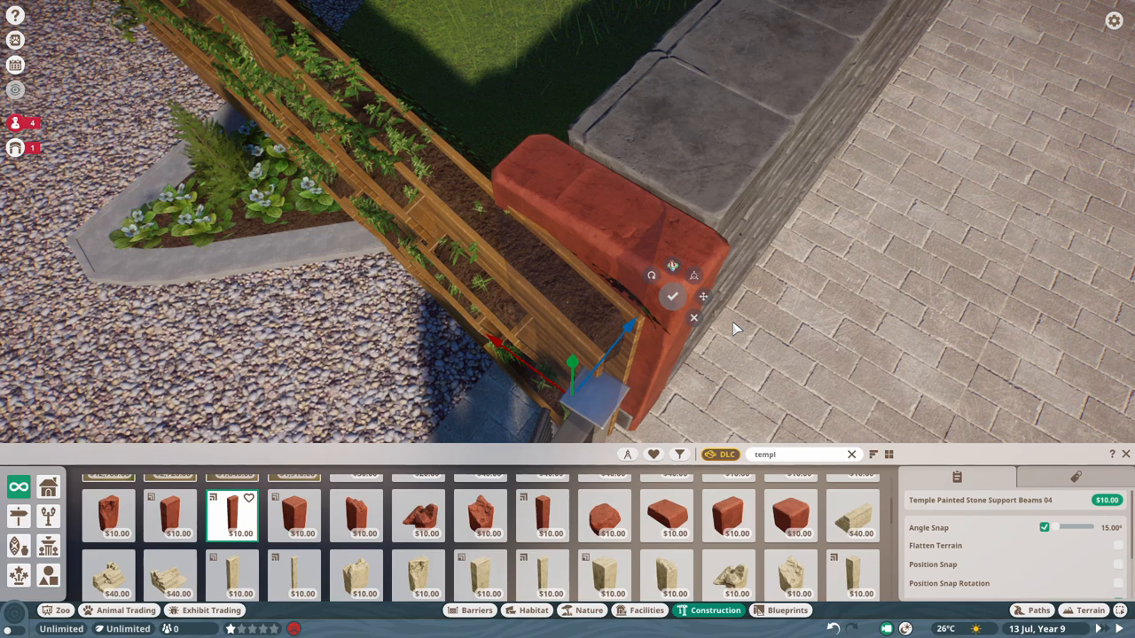
{"action": "left_click", "coordinate": [1119, 610]}
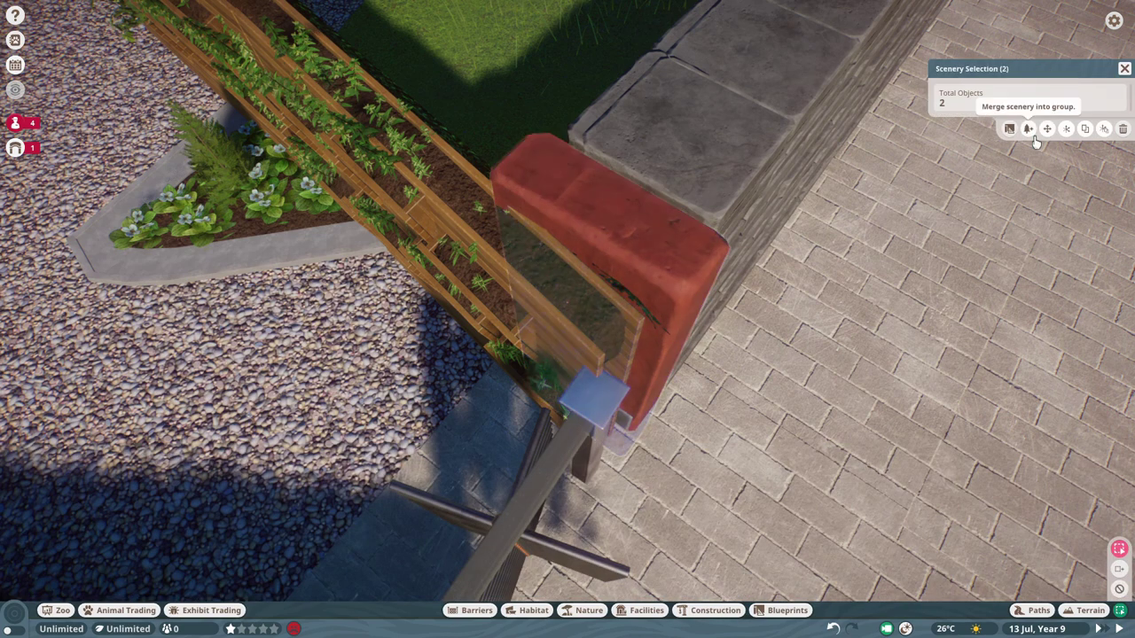
{"action": "double_click", "coordinate": [663, 272]}
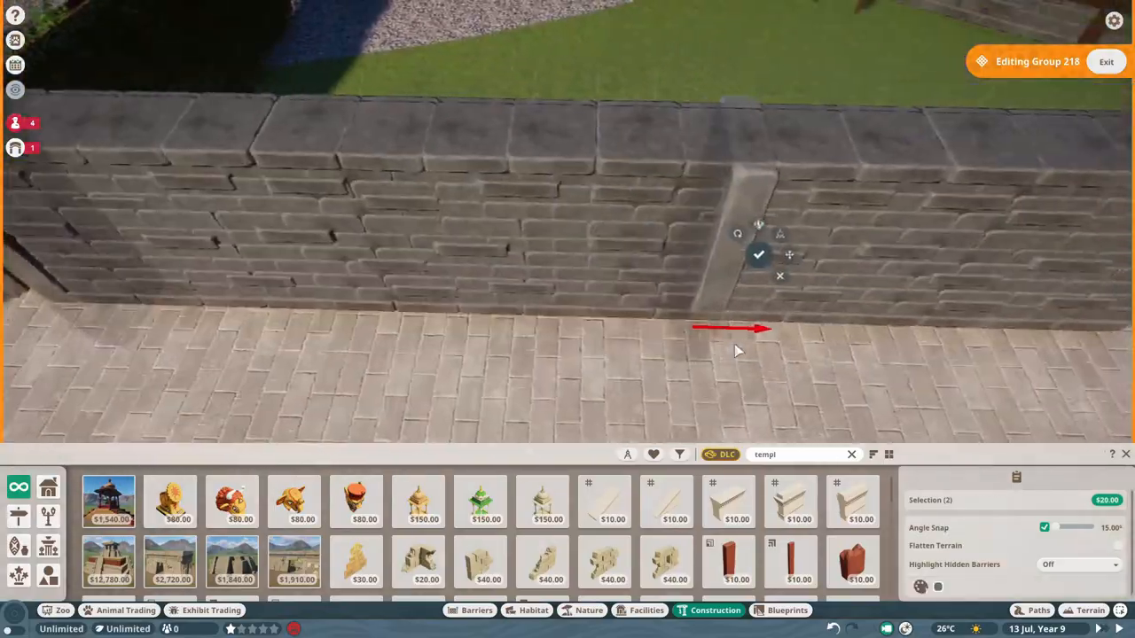
{"action": "scroll", "coordinate": [706, 270], "scroll_direction": "down", "scroll_amount": 3}
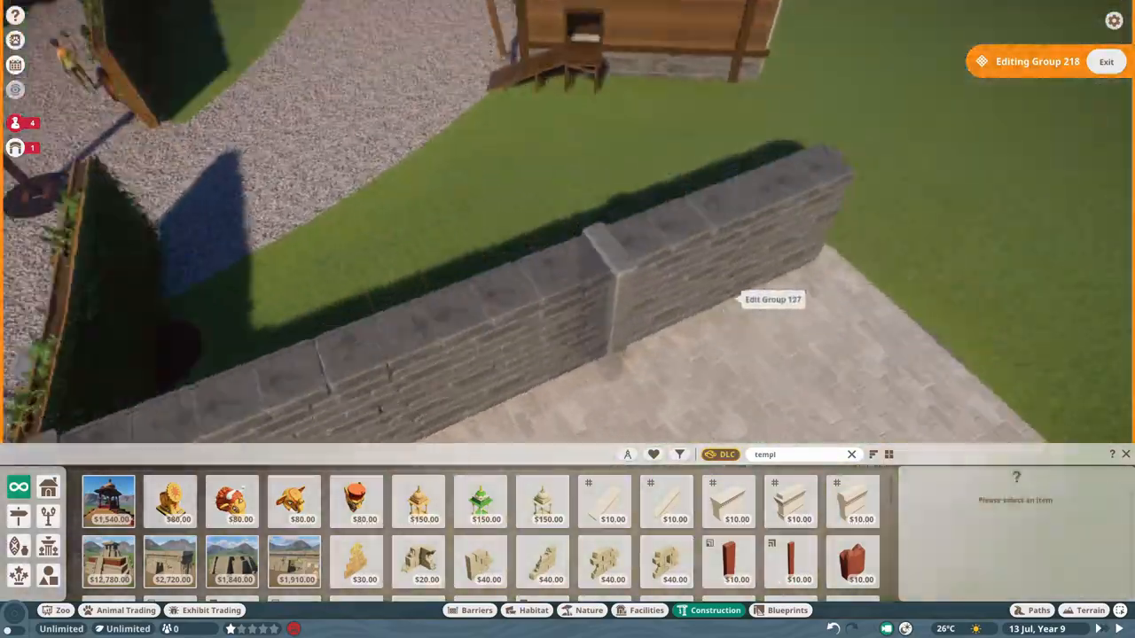
{"action": "key", "text": "Escape"}
Place Banner Posts Vertical from 'new world', then hang a Rope 2m Curved between them
{"action": "left_click", "coordinate": [789, 457]}
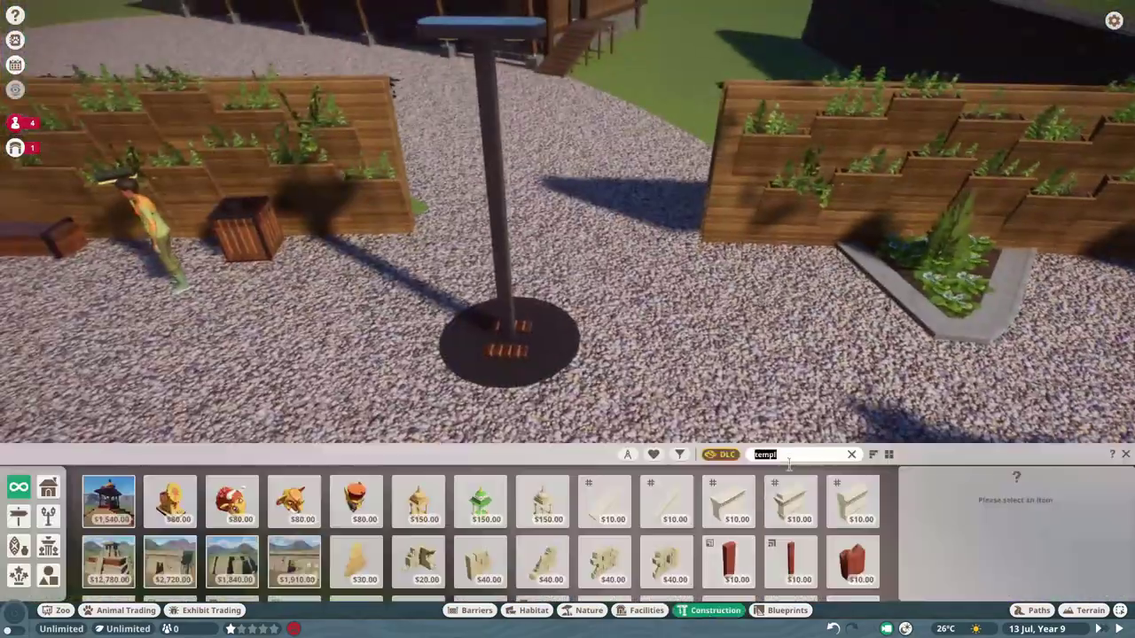
{"action": "type", "text": "new world"}
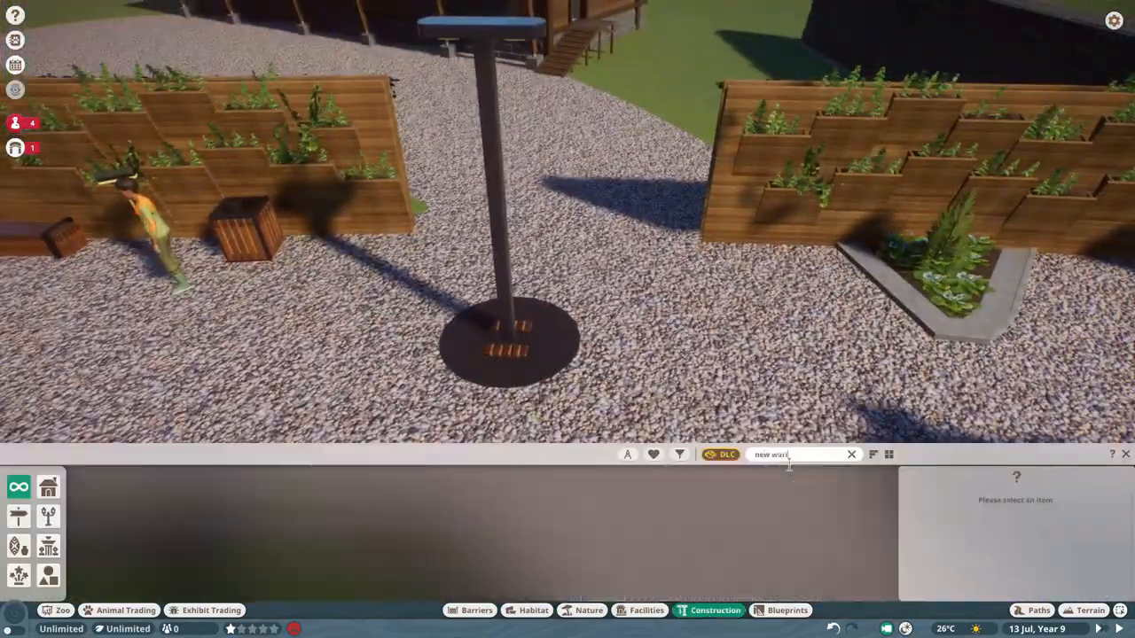
{"action": "scroll", "coordinate": [105, 572], "scroll_direction": "down", "scroll_amount": 1}
{"action": "left_click", "coordinate": [105, 572]}
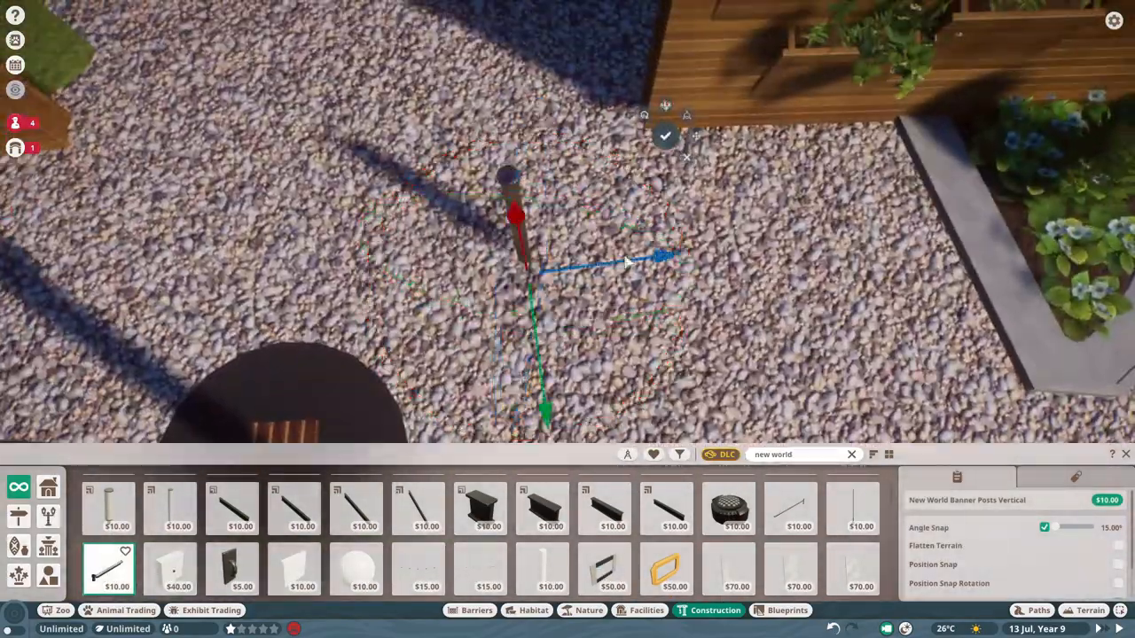
{"action": "left_click", "coordinate": [795, 455]}
{"action": "left_click", "coordinate": [232, 514]}
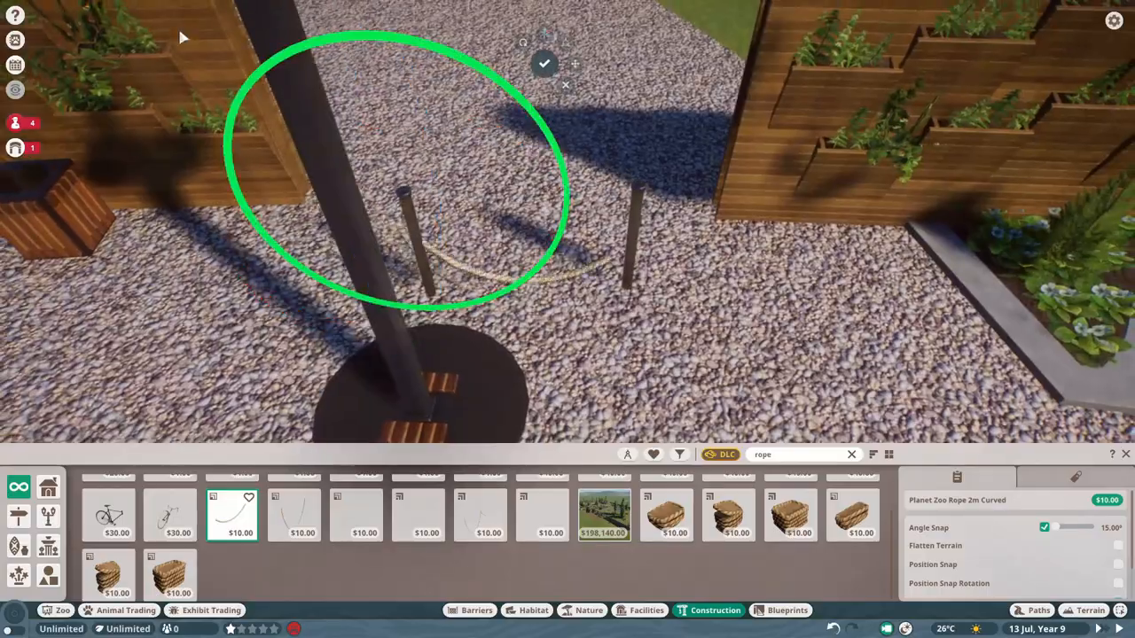
{"action": "left_click", "coordinate": [584, 125]}
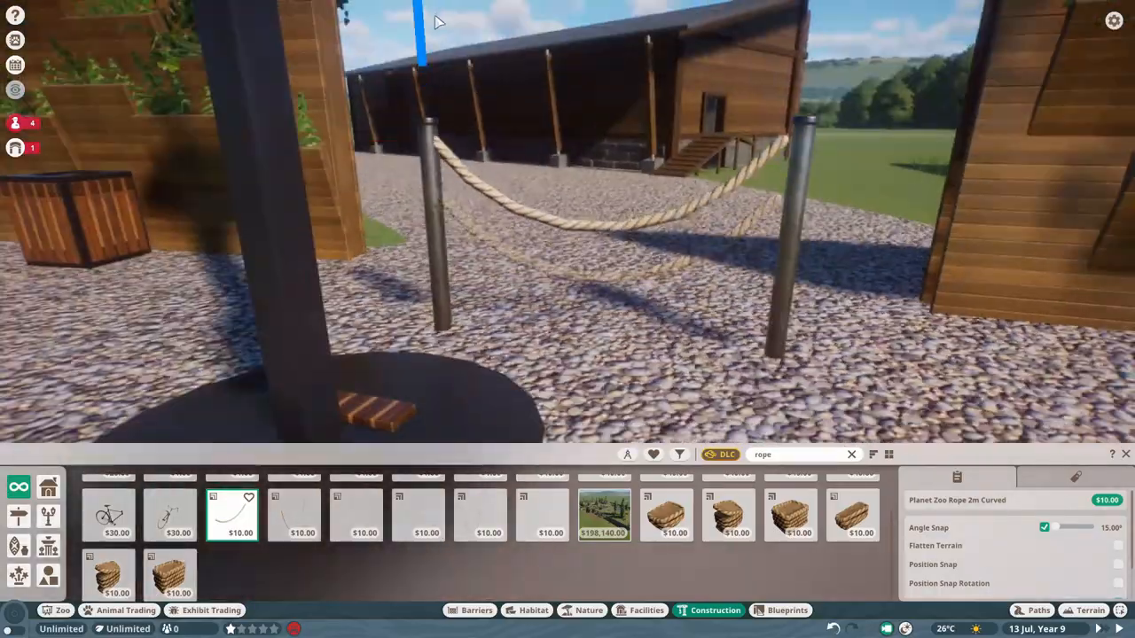
{"action": "key", "text": "Escape"}
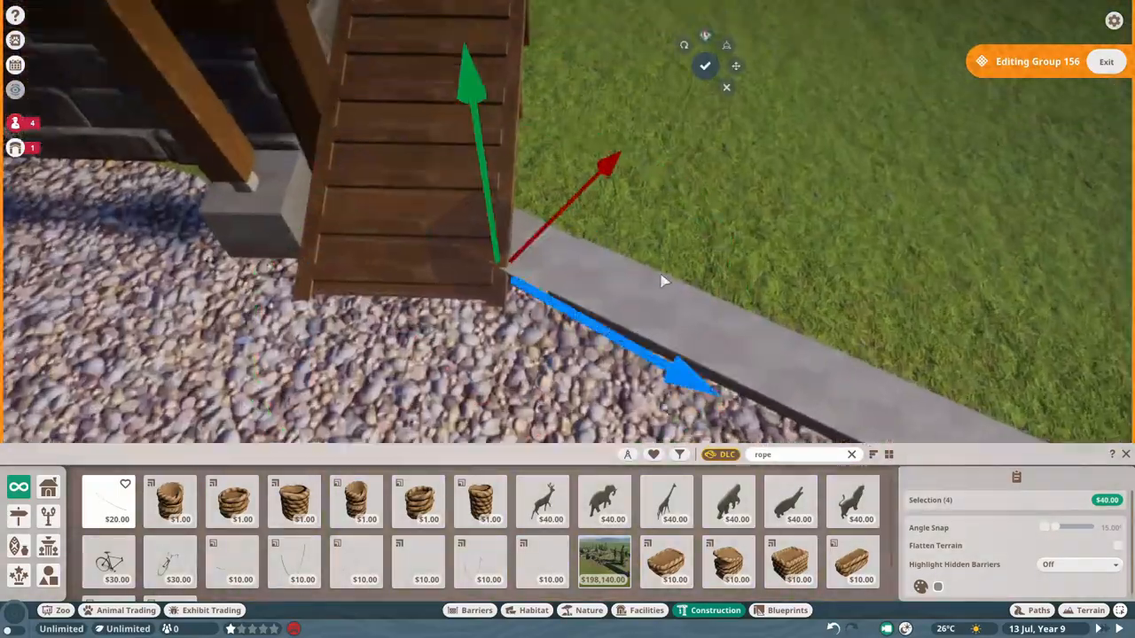
Search 'brac' in Nature and choose the Bearberry Bush for planting on the lawn
{"action": "left_click", "coordinate": [662, 281]}
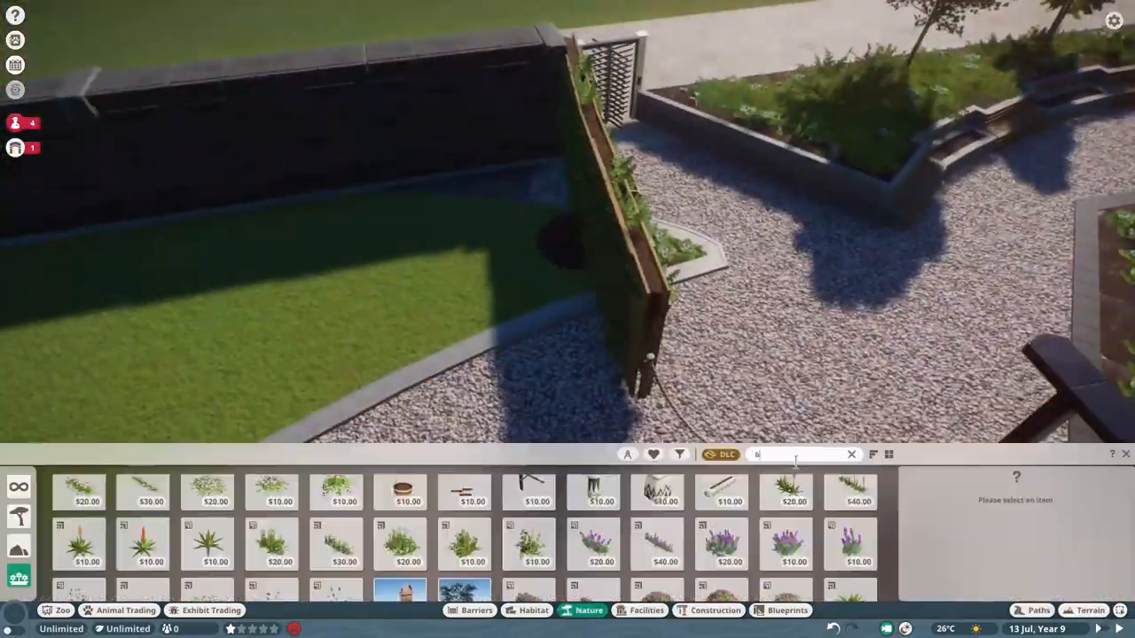
{"action": "left_click", "coordinate": [259, 501]}
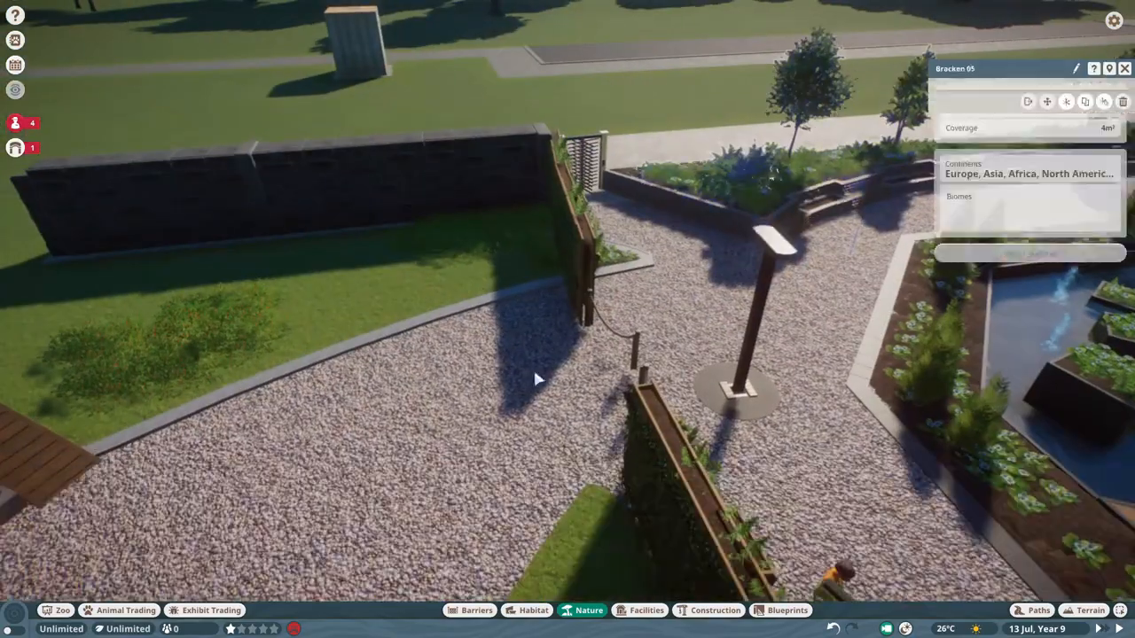
{"action": "type", "text": "brac"}
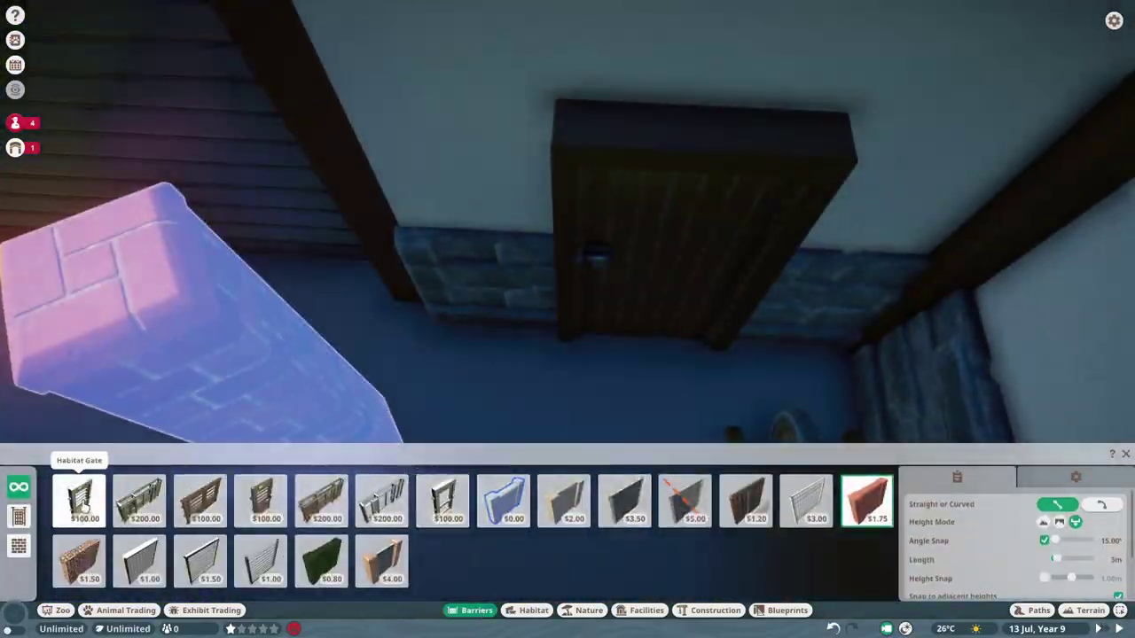
Choose the Habitat Gate piece, then switch to the $1.50 mesh fence in Barriers
{"action": "left_click", "coordinate": [84, 503]}
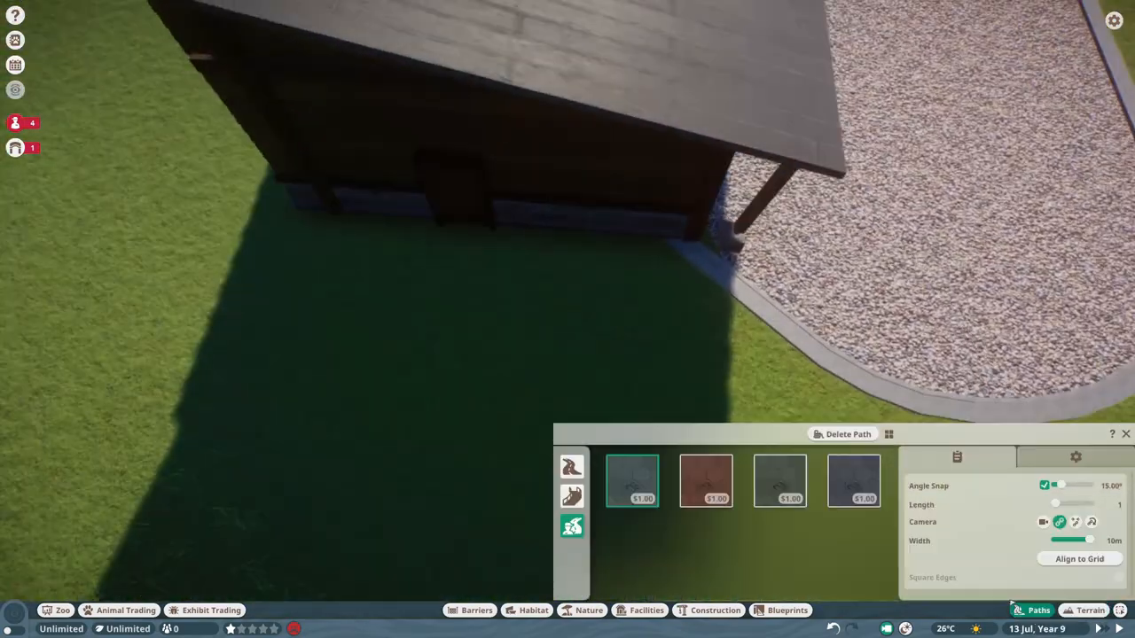
{"action": "left_click", "coordinate": [1083, 610]}
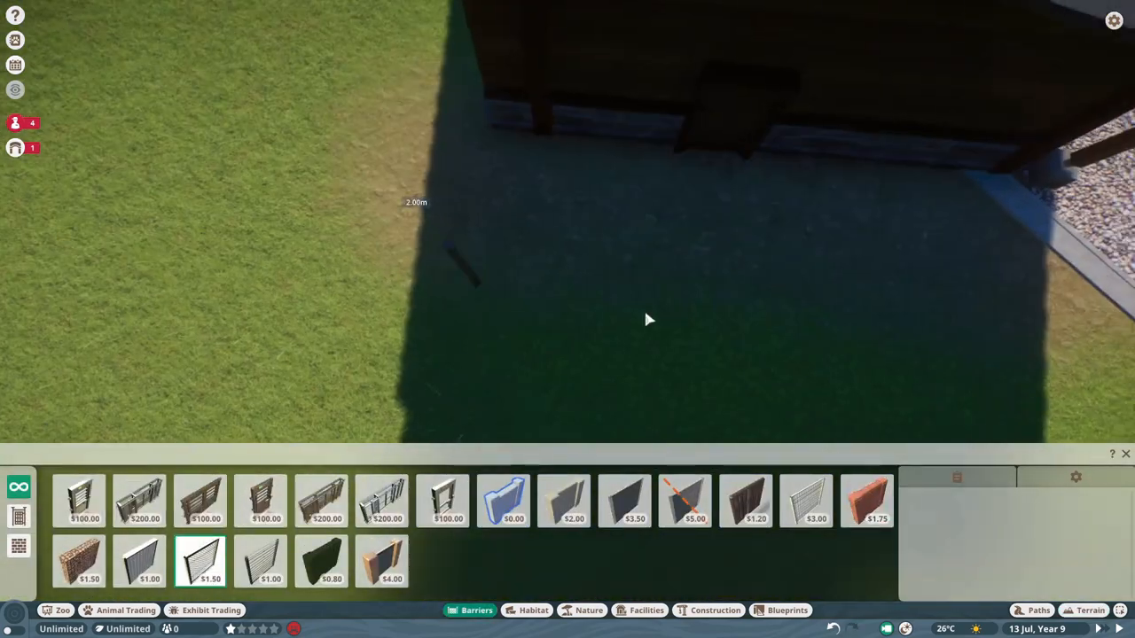
Start the barrier beside the coop and fix a point at the planter edge
{"action": "left_click", "coordinate": [474, 260]}
{"action": "scroll", "coordinate": [768, 364], "scroll_direction": "down", "scroll_amount": 2}
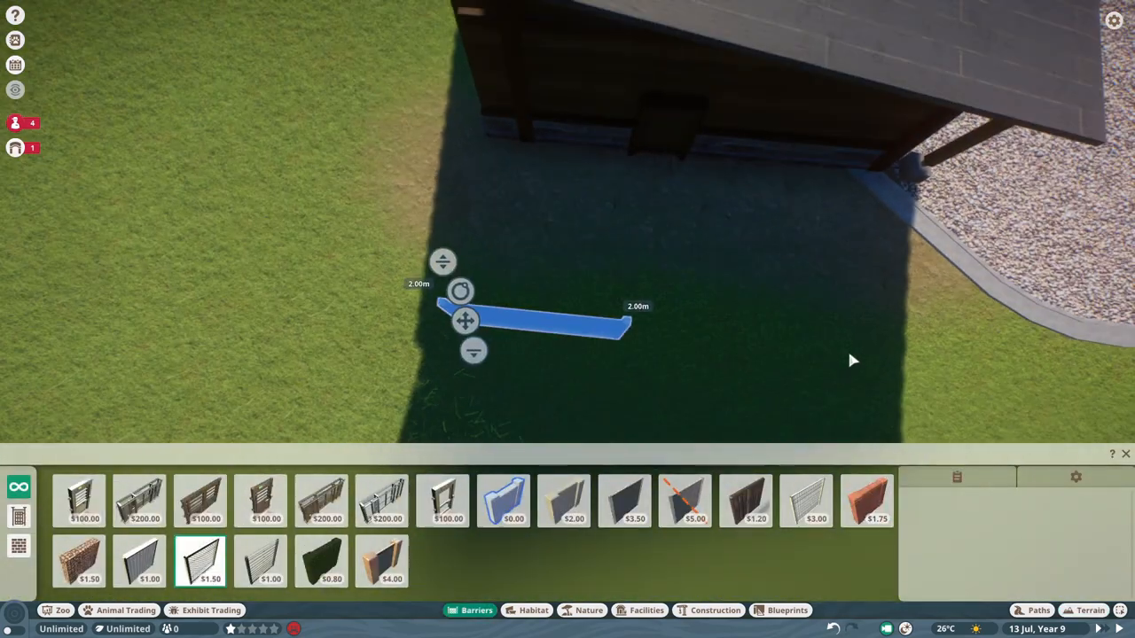
{"action": "key", "text": "d"}
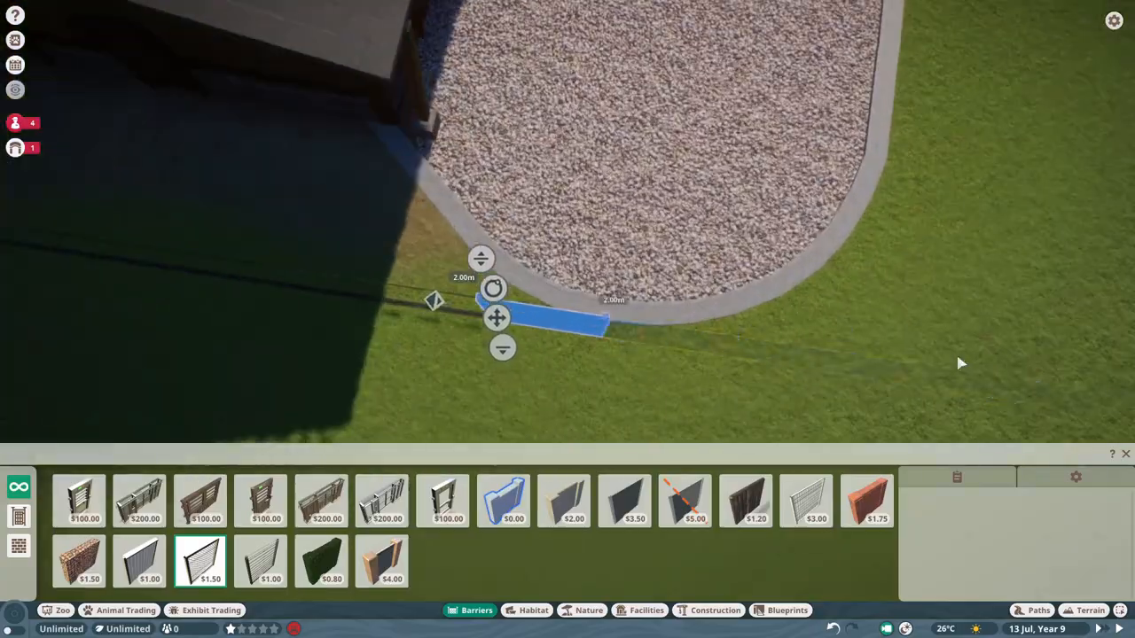
{"action": "key", "text": "w"}
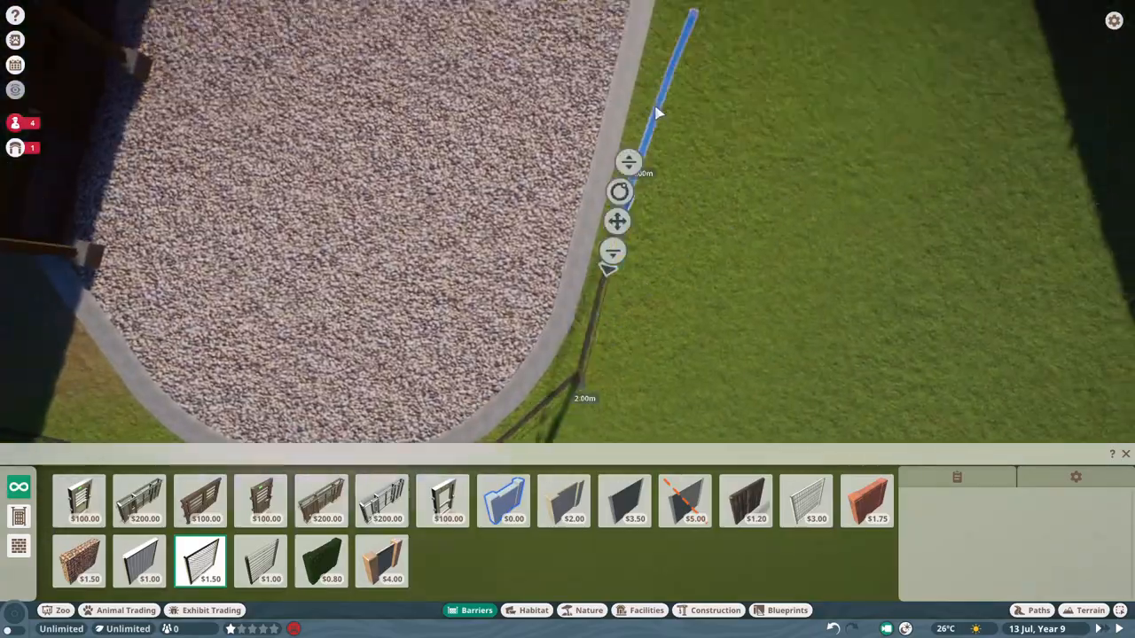
{"action": "key", "text": "w"}
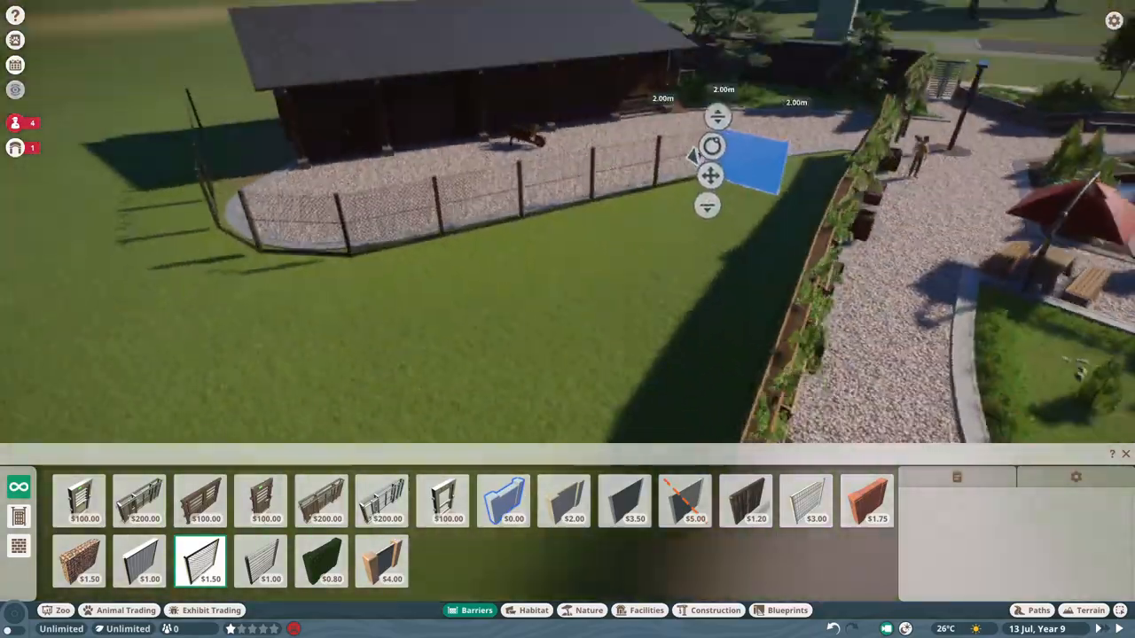
{"action": "scroll", "coordinate": [688, 171], "scroll_direction": "up", "scroll_amount": 3}
{"action": "key", "text": "w"}
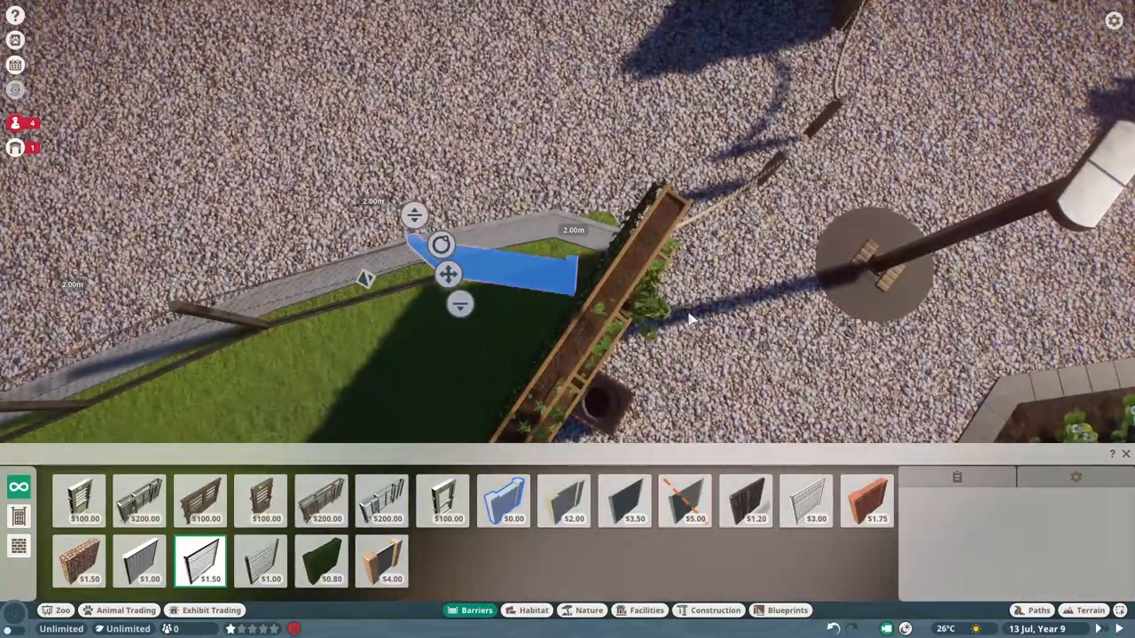
{"action": "key", "text": "e"}
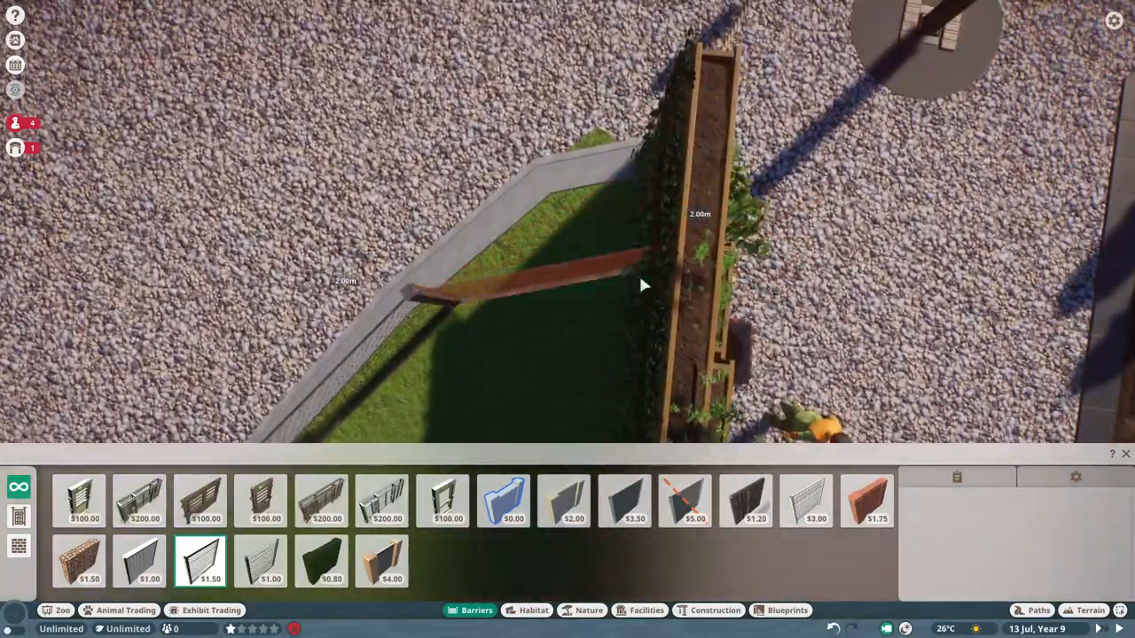
{"action": "left_click", "coordinate": [610, 222]}
Continue the barrier along the planting and fix the corner at the coop's edge
{"action": "key", "text": "q"}
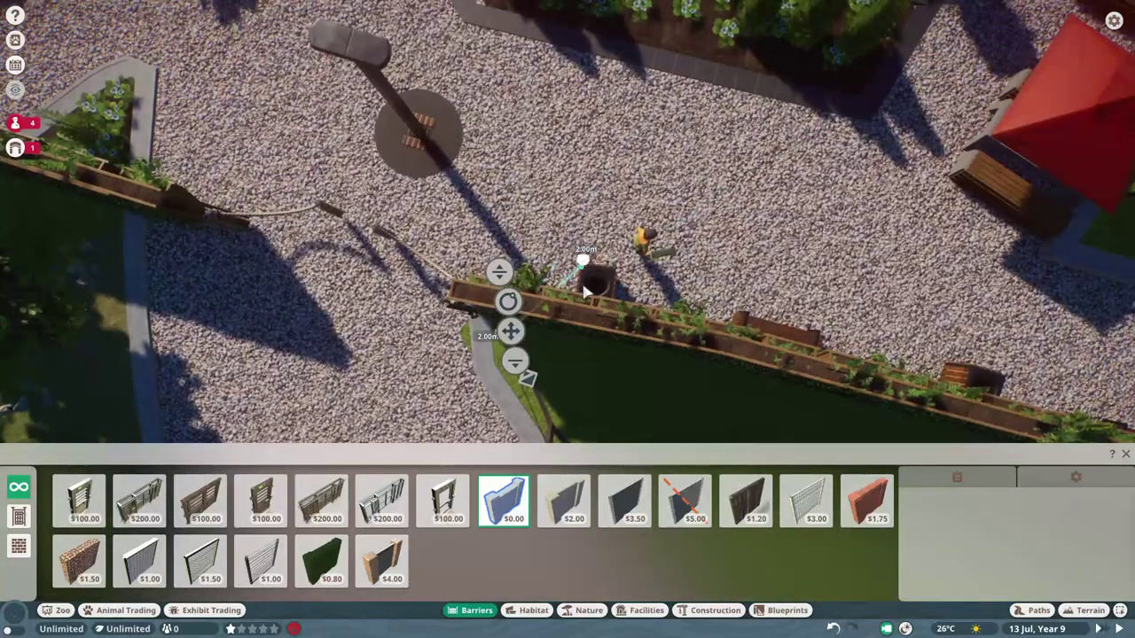
{"action": "scroll", "coordinate": [847, 381], "scroll_direction": "down", "scroll_amount": 2}
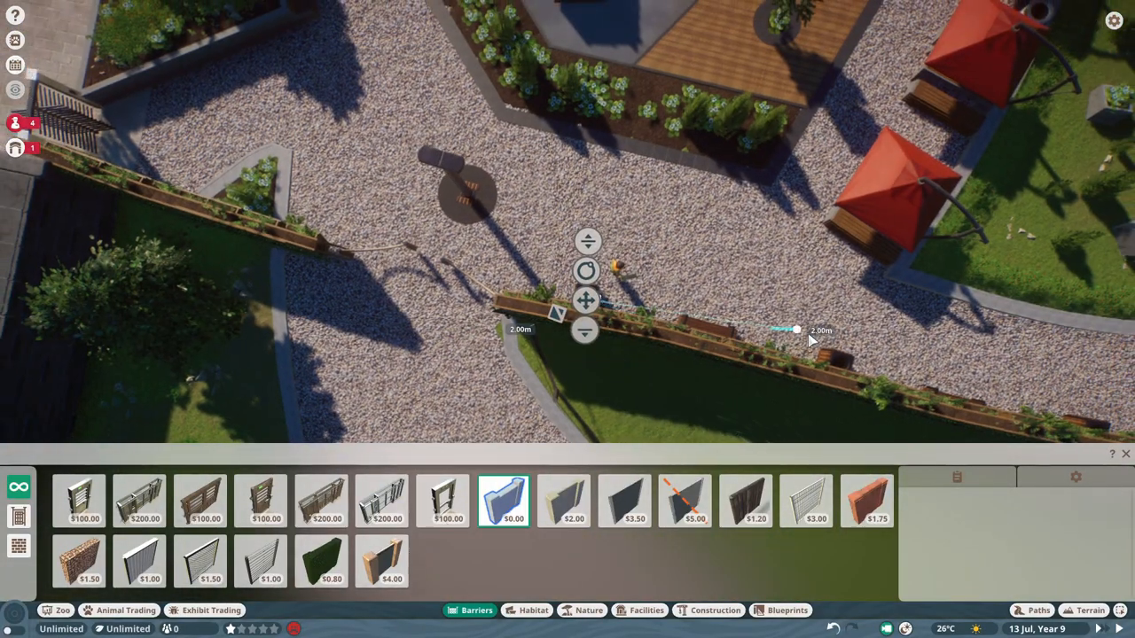
{"action": "key", "text": "s"}
{"action": "key", "text": "d"}
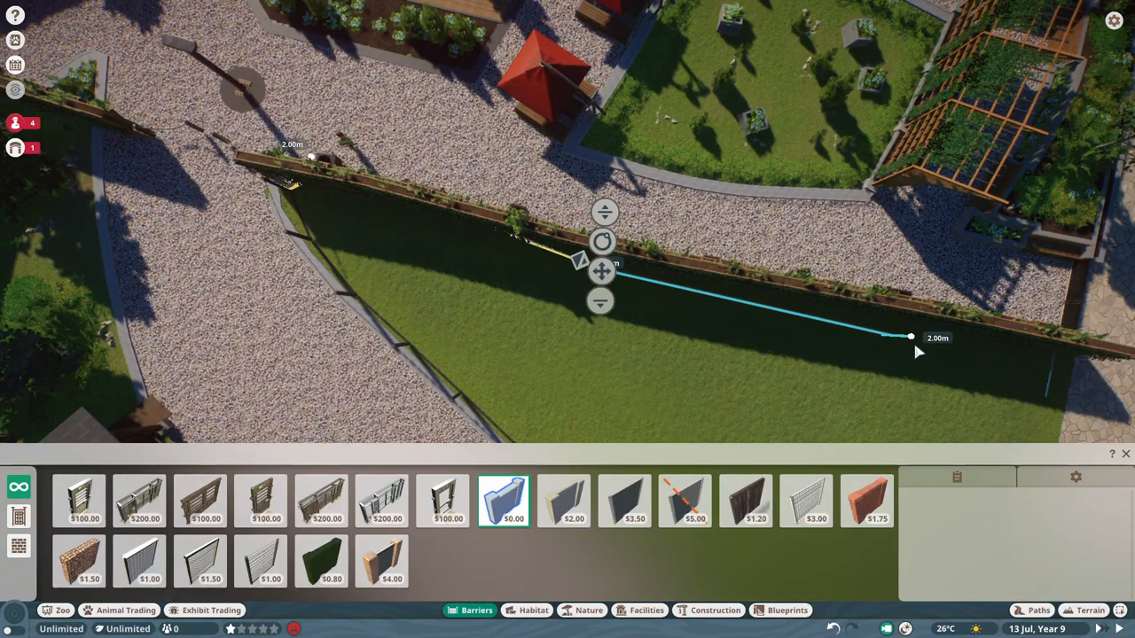
{"action": "key", "text": "d"}
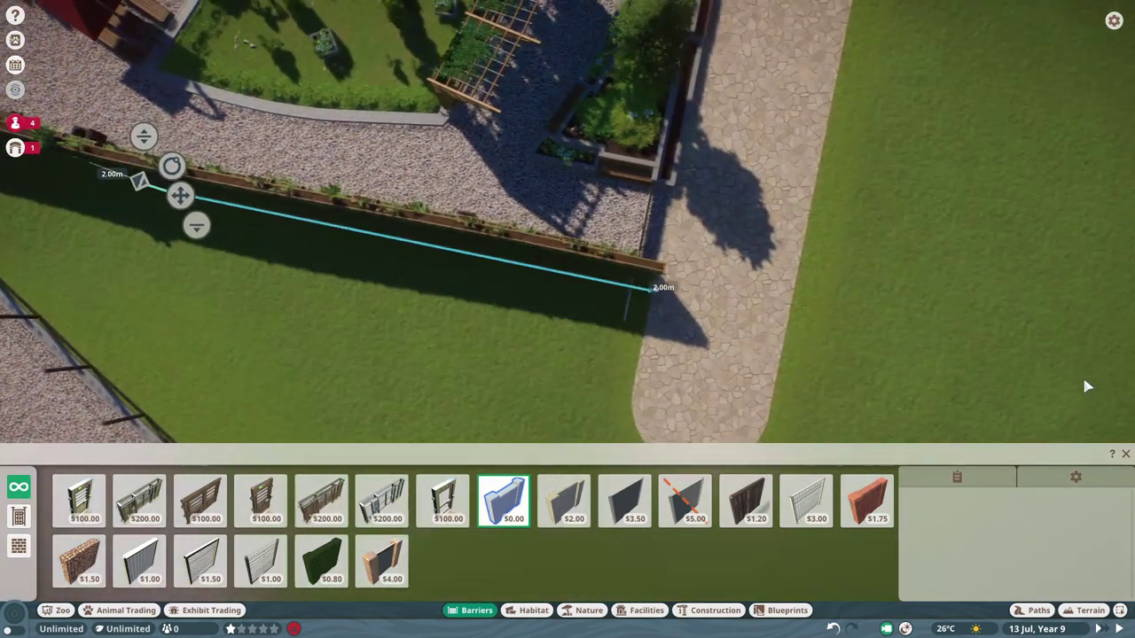
{"action": "key", "text": "e"}
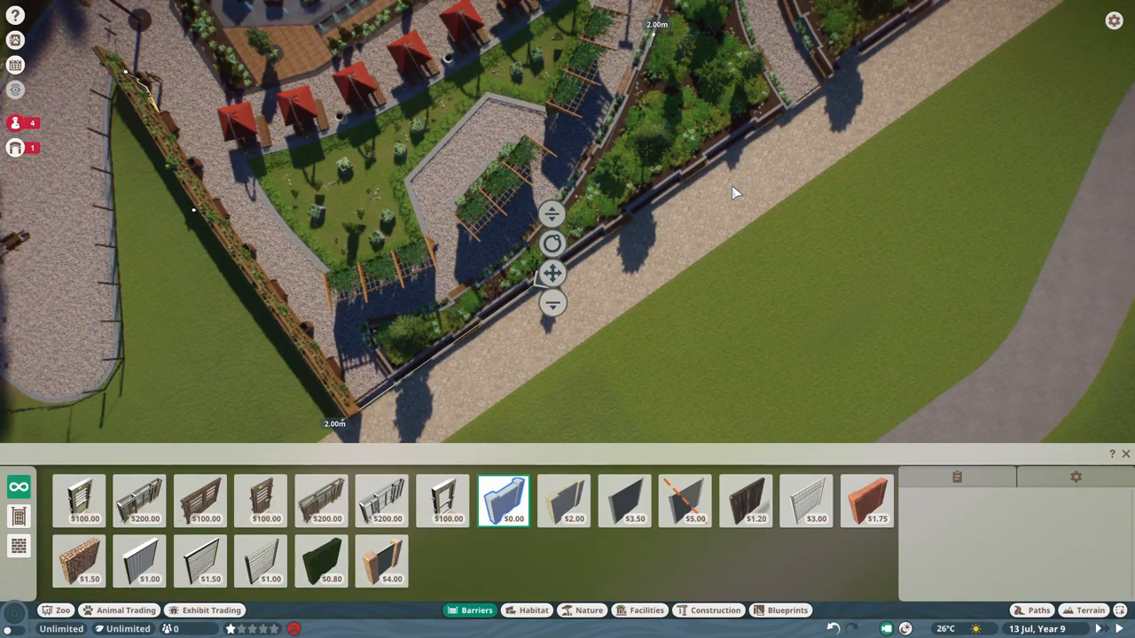
{"action": "scroll", "coordinate": [732, 193], "scroll_direction": "up", "scroll_amount": 5}
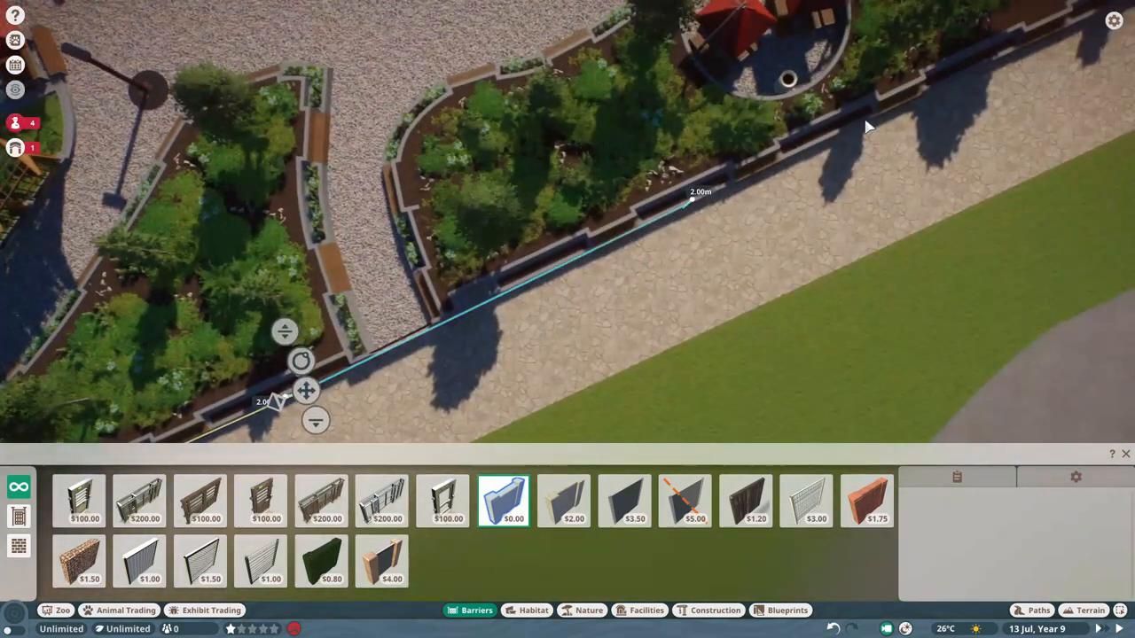
{"action": "key", "text": "d"}
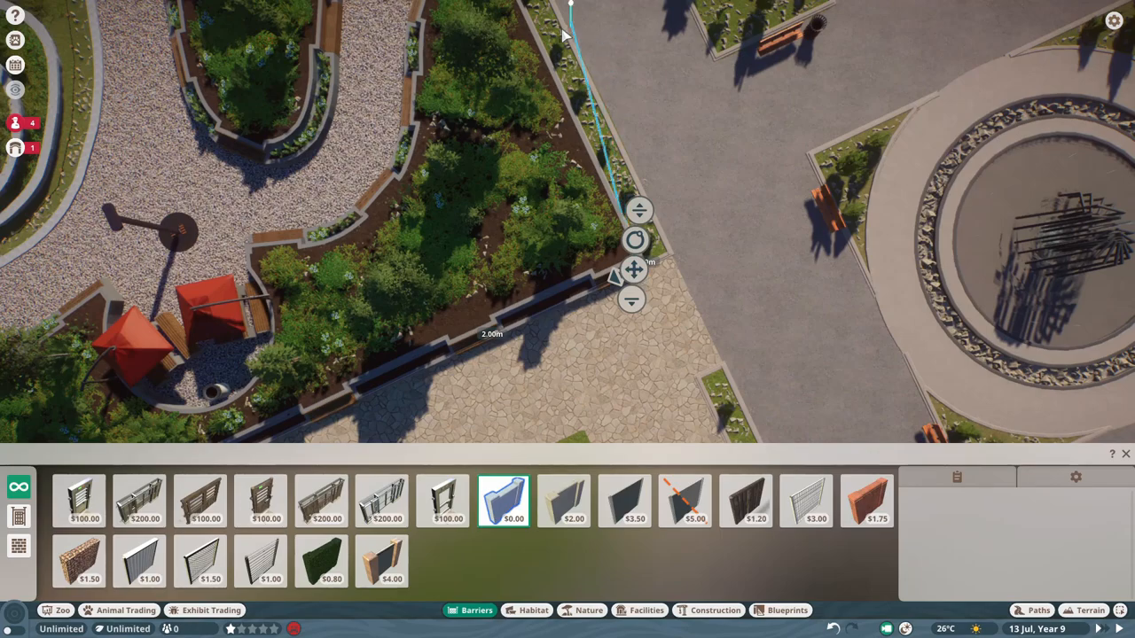
{"action": "scroll", "coordinate": [564, 36], "scroll_direction": "down", "scroll_amount": 5}
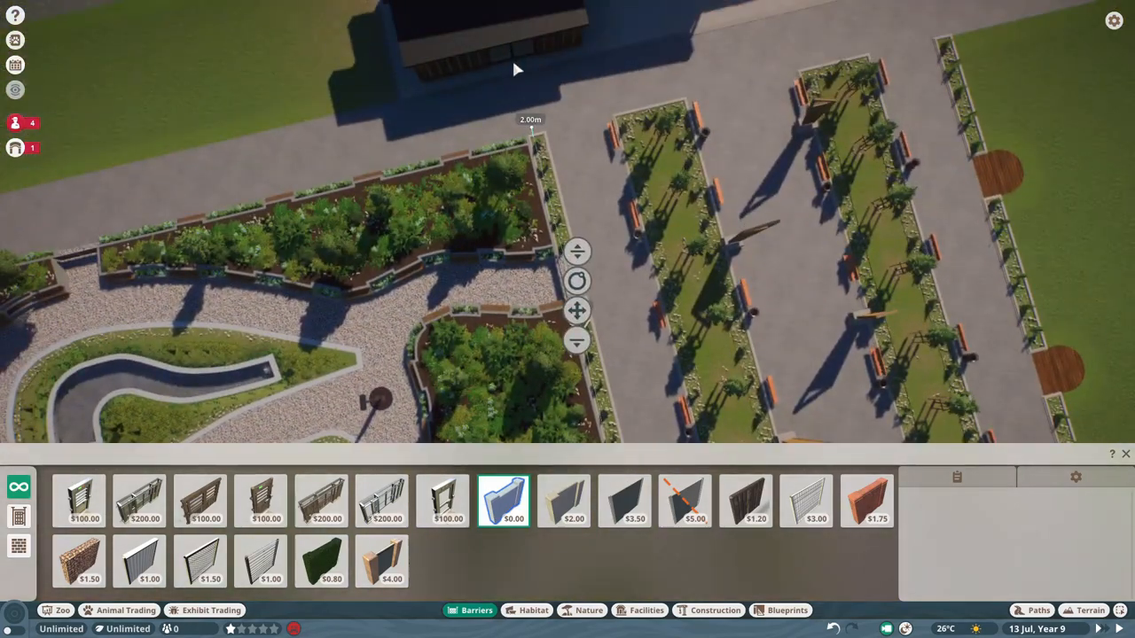
{"action": "key", "text": "q"}
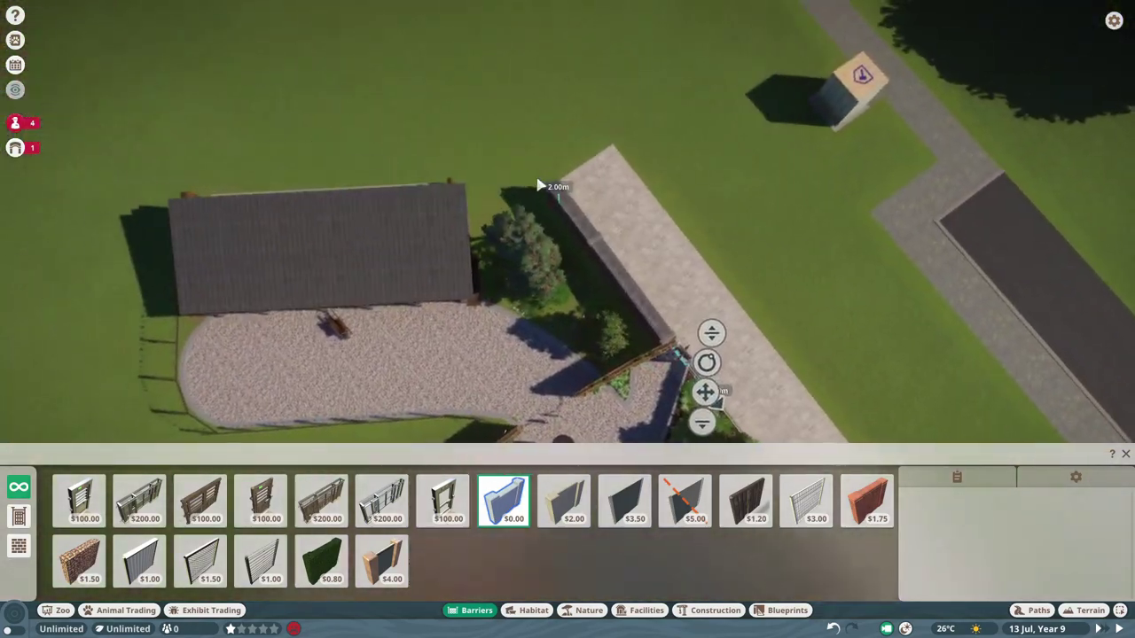
{"action": "key", "text": "a"}
{"action": "scroll", "coordinate": [551, 186], "scroll_direction": "up", "scroll_amount": 3}
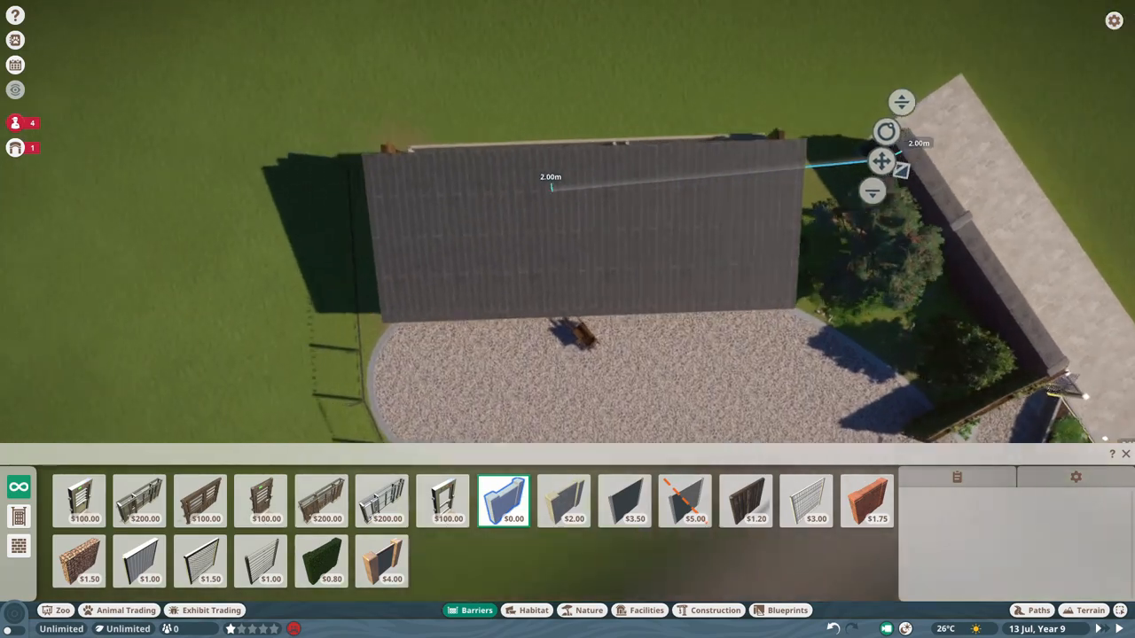
{"action": "scroll", "coordinate": [551, 186], "scroll_direction": "up", "scroll_amount": 3}
{"action": "key", "text": "q"}
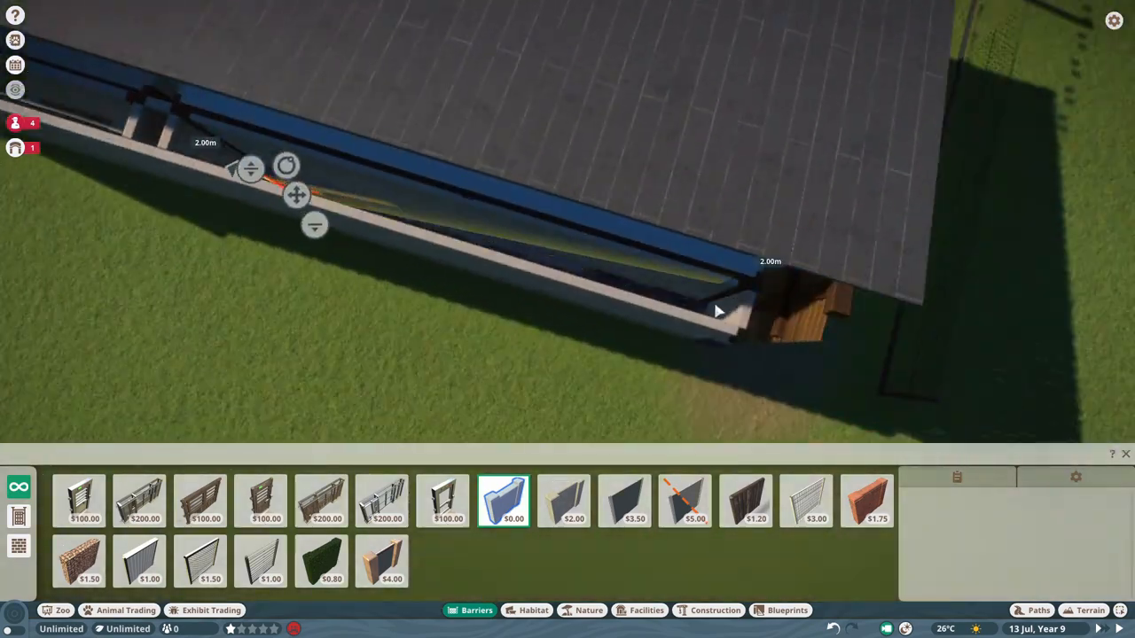
{"action": "left_click", "coordinate": [719, 311]}
{"action": "scroll", "coordinate": [653, 304], "scroll_direction": "down", "scroll_amount": 3}
{"action": "scroll", "coordinate": [659, 296], "scroll_direction": "up", "scroll_amount": 3}
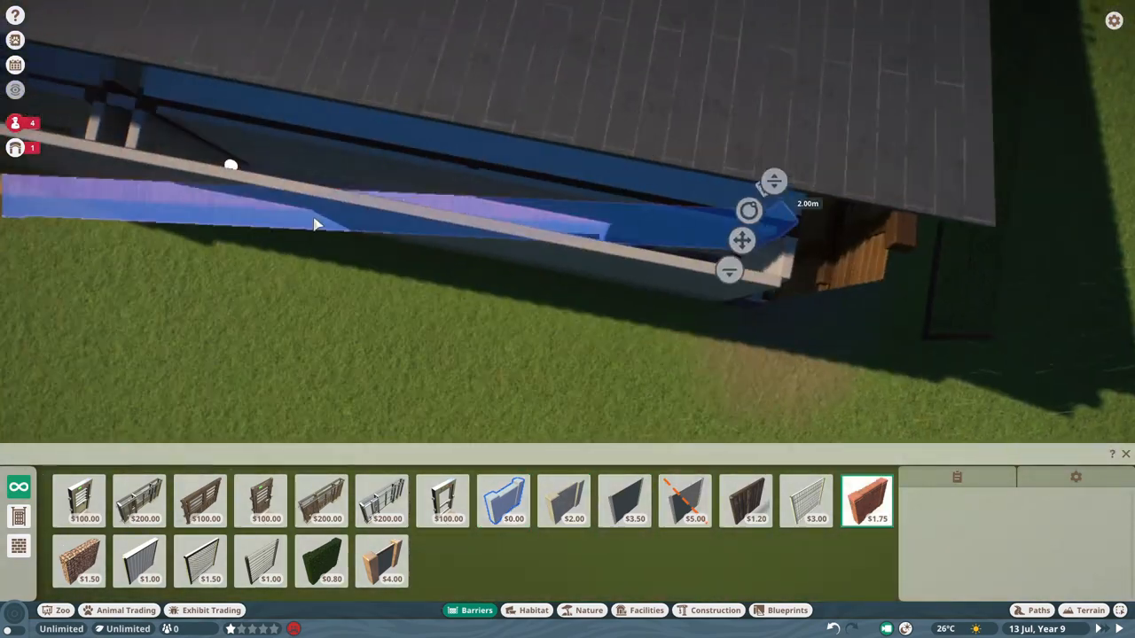
{"action": "scroll", "coordinate": [315, 224], "scroll_direction": "up", "scroll_amount": 1}
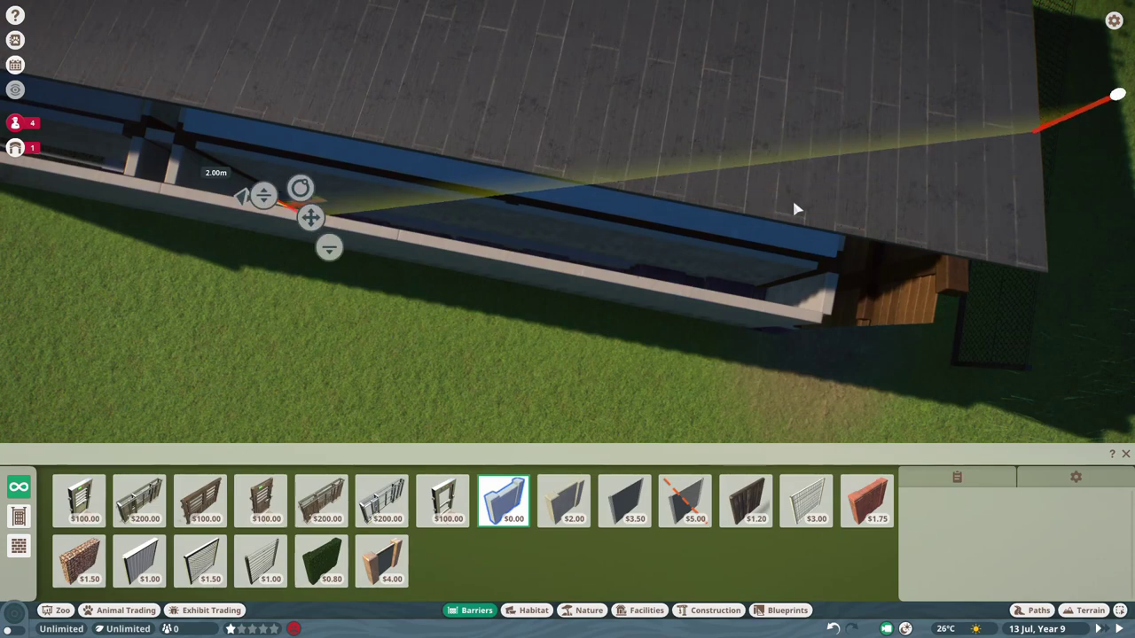
{"action": "scroll", "coordinate": [791, 208], "scroll_direction": "down", "scroll_amount": 3}
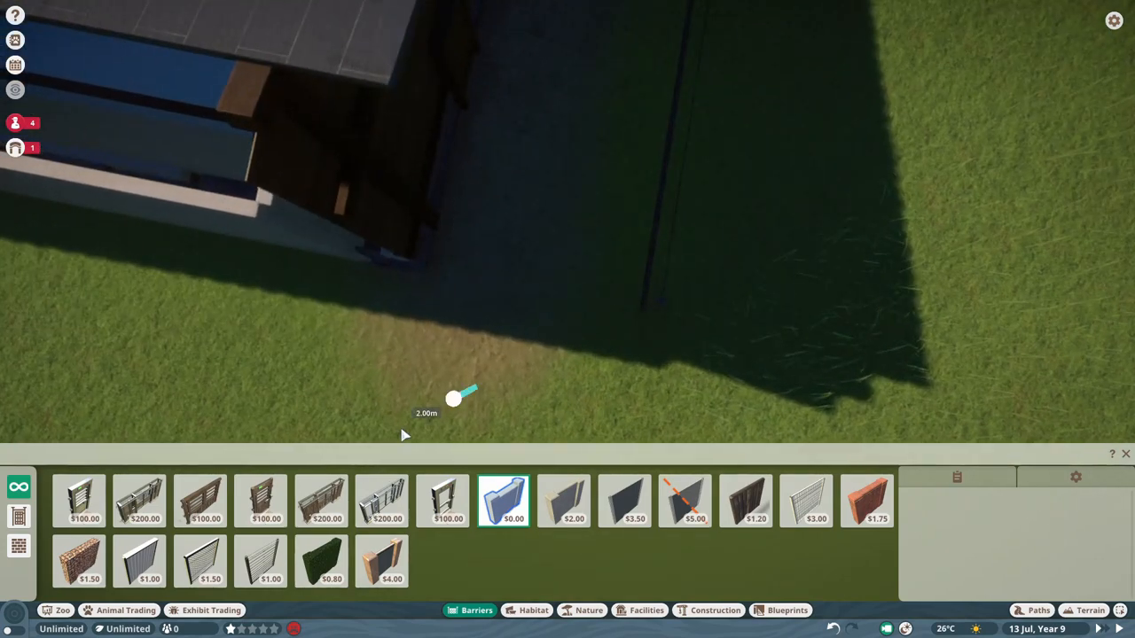